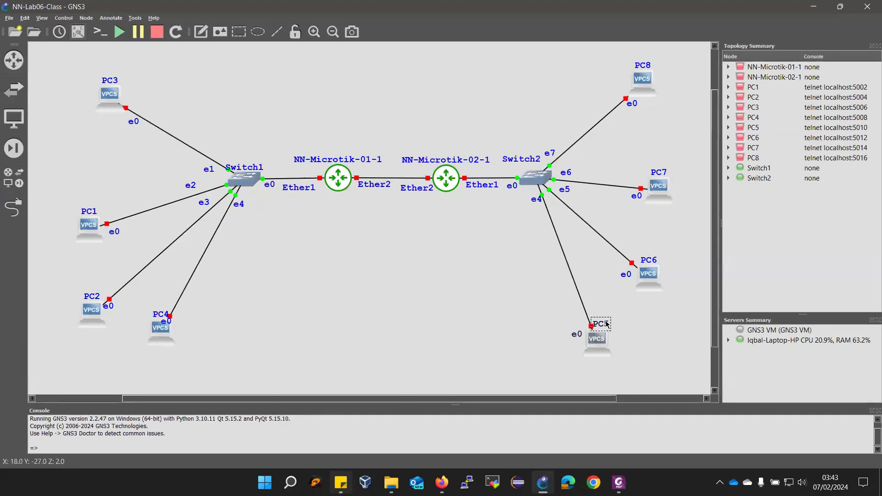
# Move the e0 labels of PC4, PC2 and PC3 clear of their names and bring up the lab manual PDF
pyautogui.moveTo(164, 325); pyautogui.dragTo(182, 324)
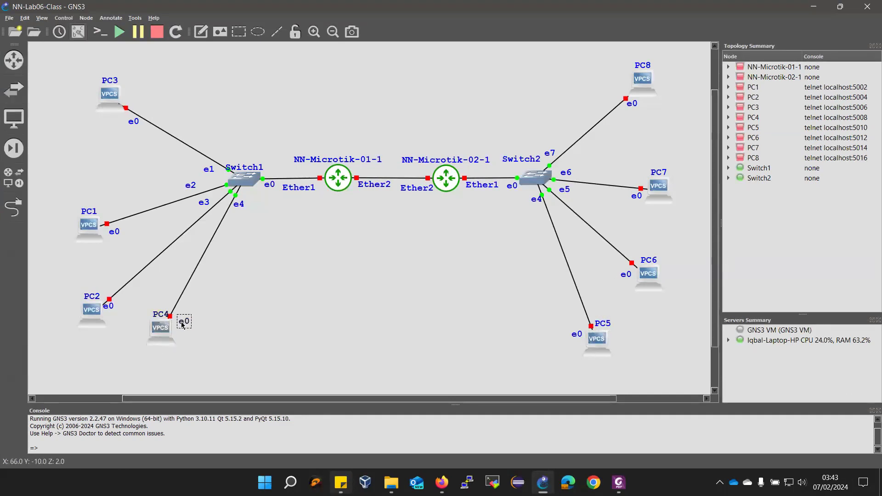
pyautogui.moveTo(108, 307); pyautogui.dragTo(123, 306)
pyautogui.moveTo(134, 121); pyautogui.dragTo(123, 119)
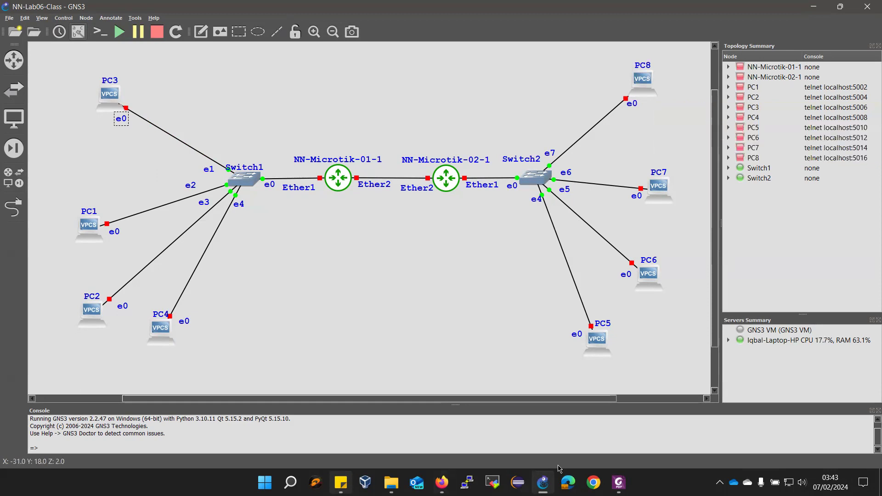
pyautogui.click(618, 482)
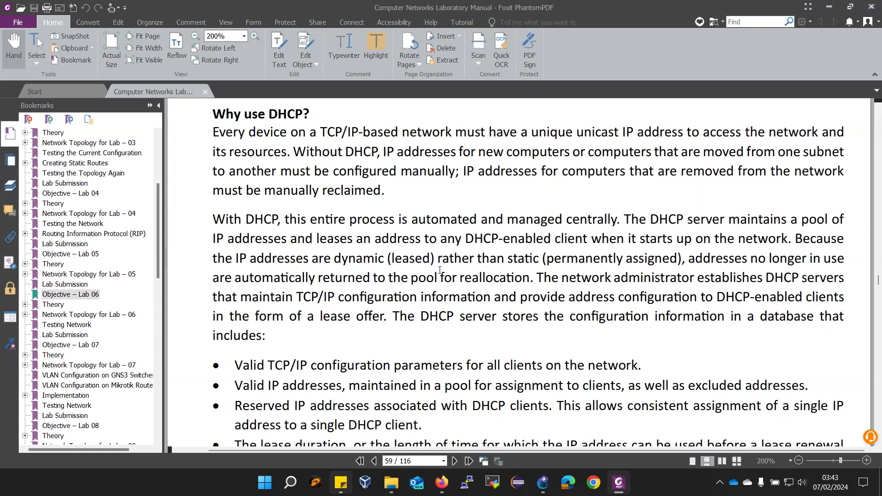
# Scroll the manual to Figure 6-1, the Lab 06 topology on page 60, then return to GNS3
pyautogui.scroll(-7, 440, 270)
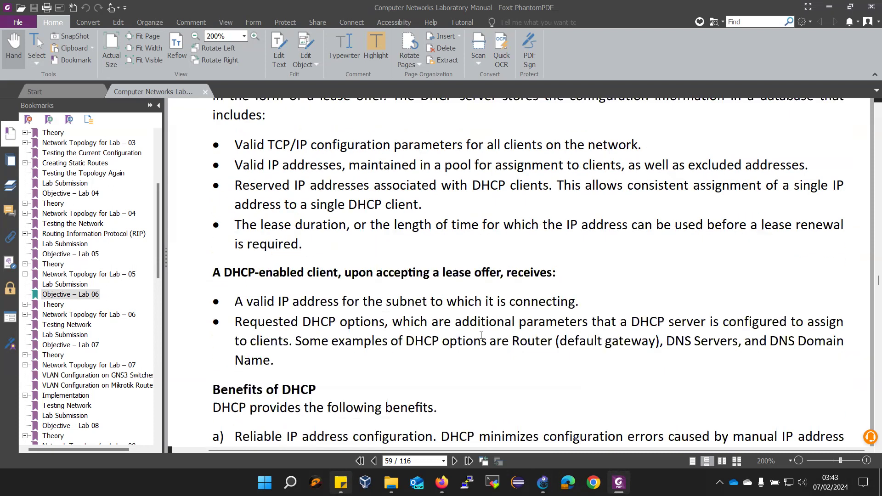
pyautogui.scroll(-10, 480, 336)
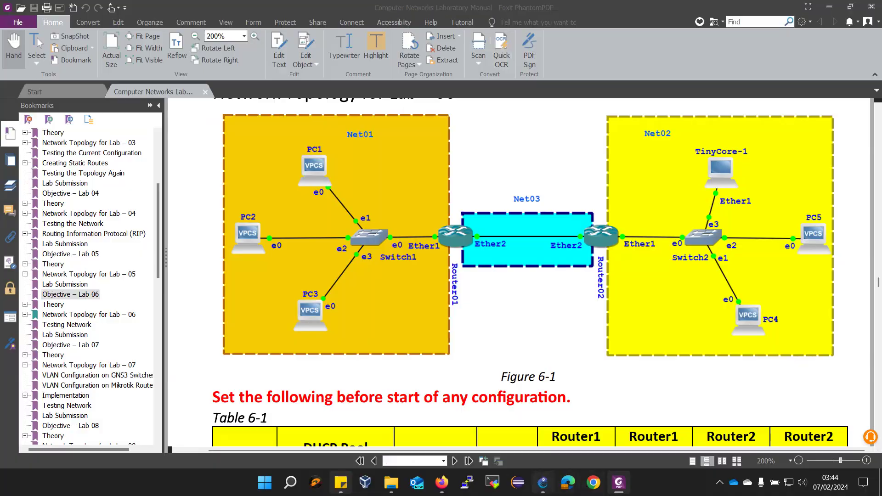
pyautogui.click(543, 482)
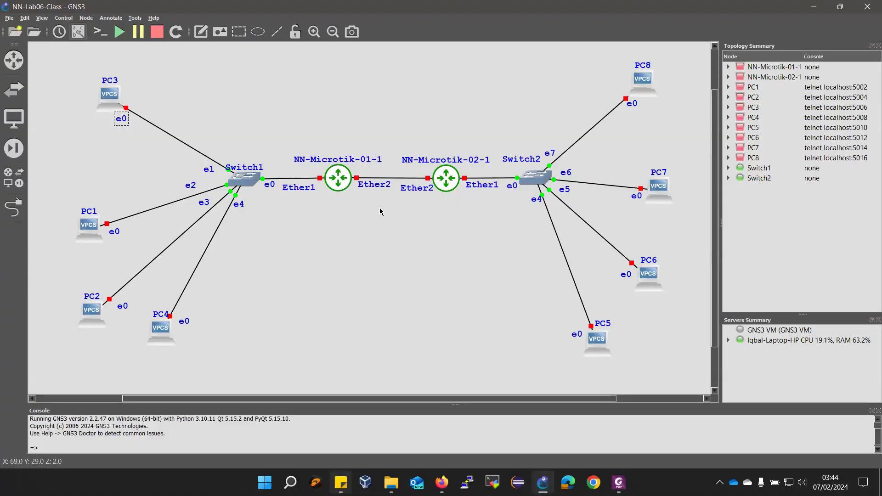
# Zoom the canvas, widen it past the Topology Summary, and nudge both routers' Ether2 labels
pyautogui.scroll(1, 381, 212)
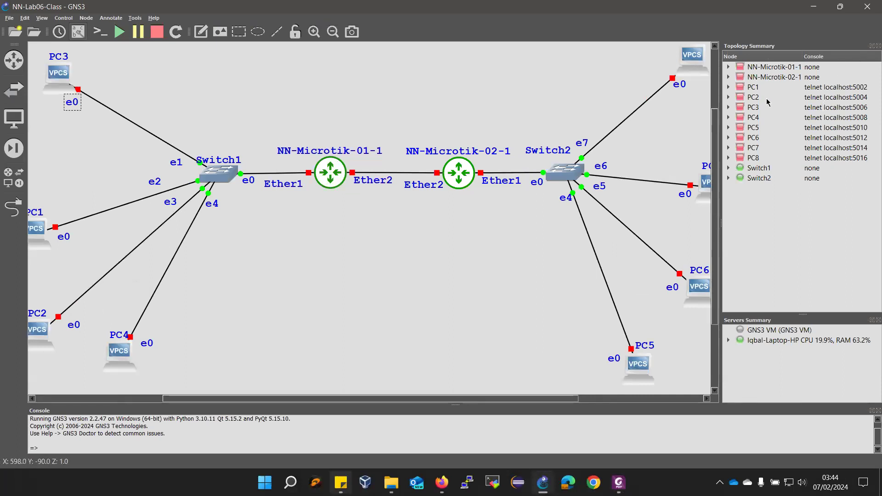
pyautogui.moveTo(719, 116); pyautogui.dragTo(799, 115)
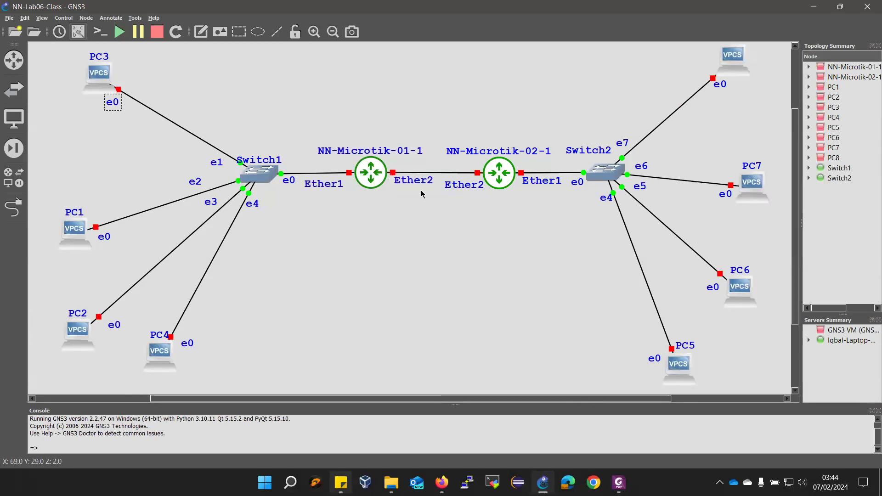
pyautogui.moveTo(416, 188); pyautogui.dragTo(408, 192)
pyautogui.click(466, 189)
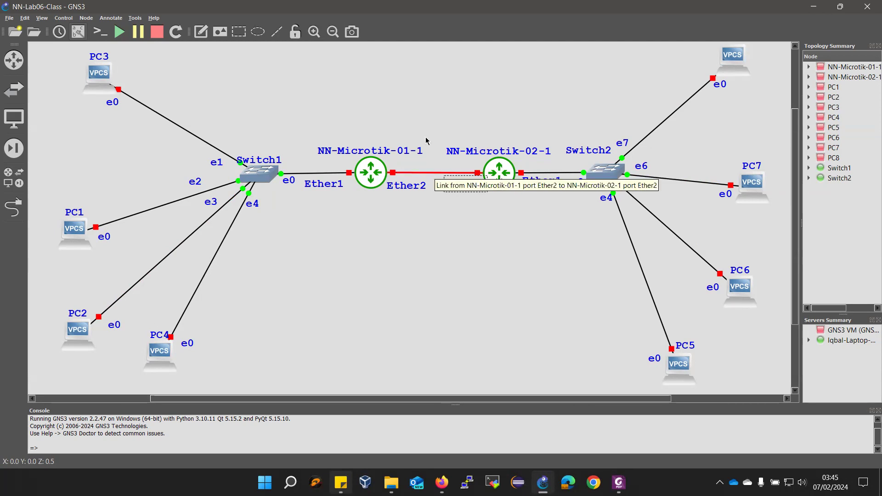
# Add a two-line 'Network 01 / DHCP' note between PC3 and Switch1
pyautogui.click(202, 31)
pyautogui.click(176, 96)
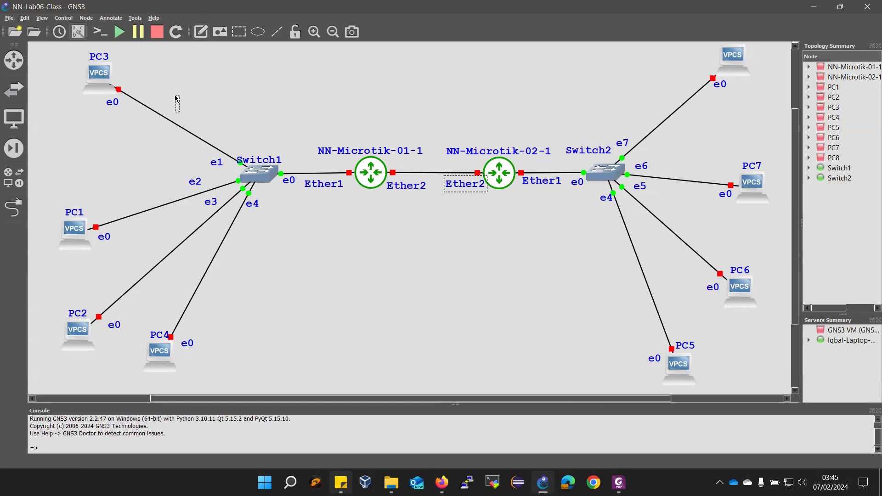
pyautogui.write('Network 01')
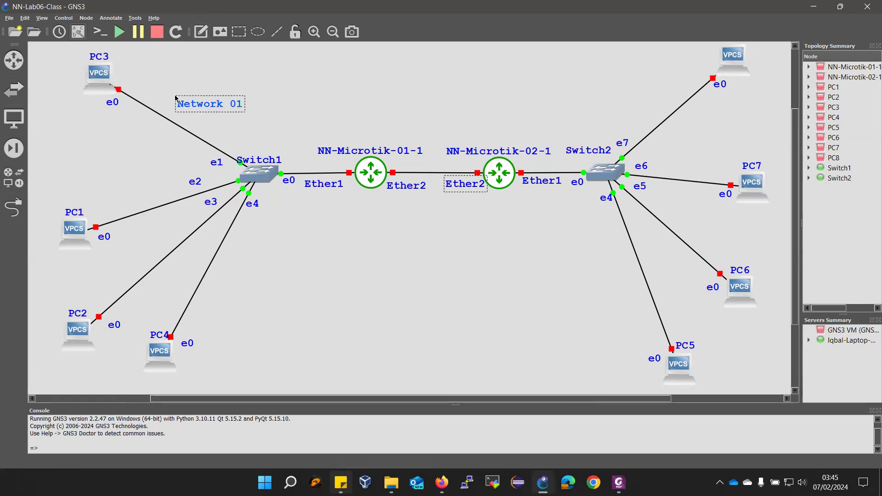
pyautogui.press('Return')
pyautogui.write('DHCP')
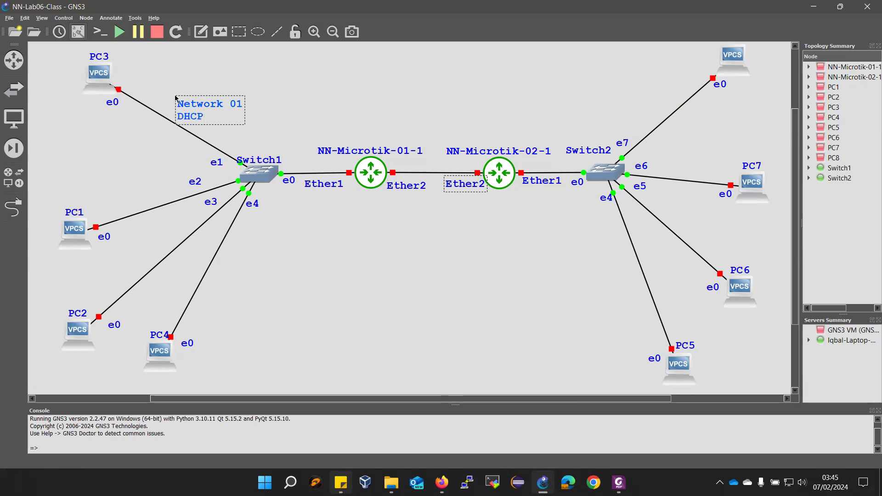
pyautogui.click(298, 118)
# Add a two-line 'Network 02 / DHCP' note above Switch2
pyautogui.click(201, 31)
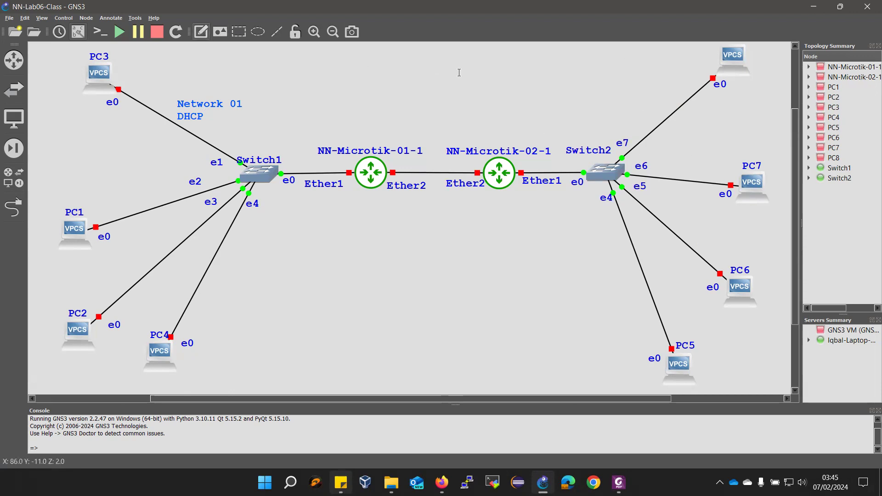
pyautogui.click(570, 113)
pyautogui.write('Netw')
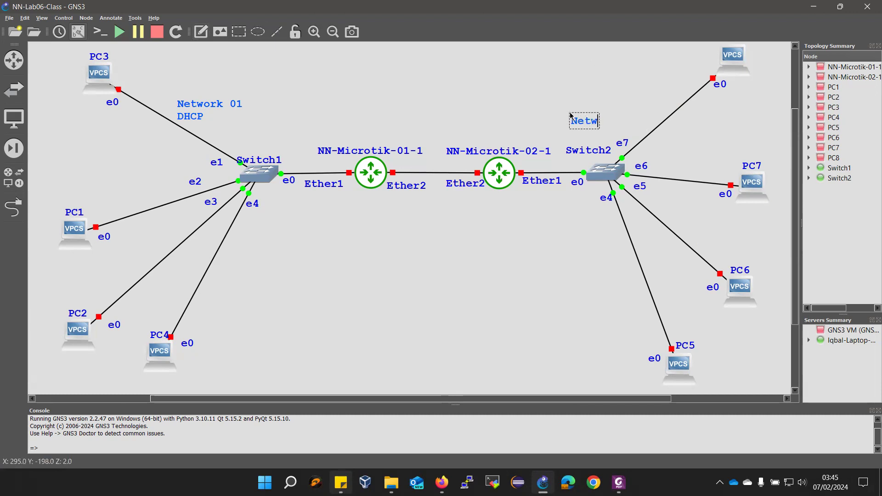
pyautogui.write('ork 02')
pyautogui.press('Return')
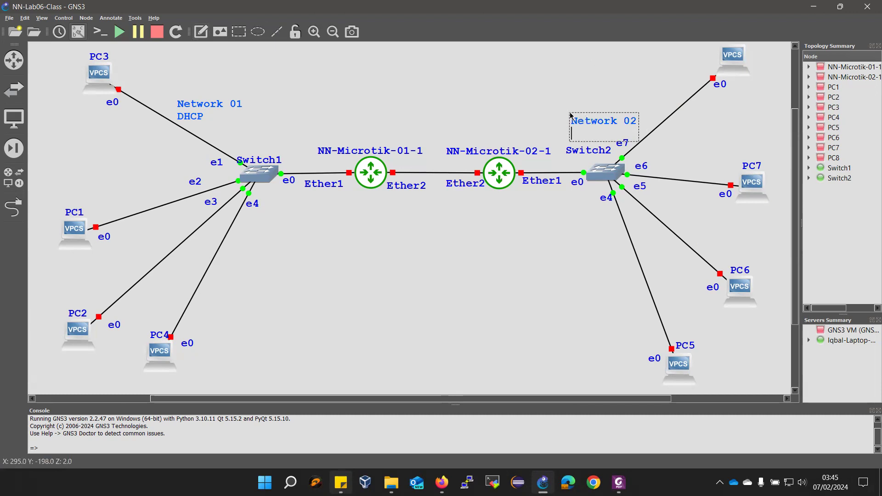
pyautogui.write('DHCP')
pyautogui.click(432, 126)
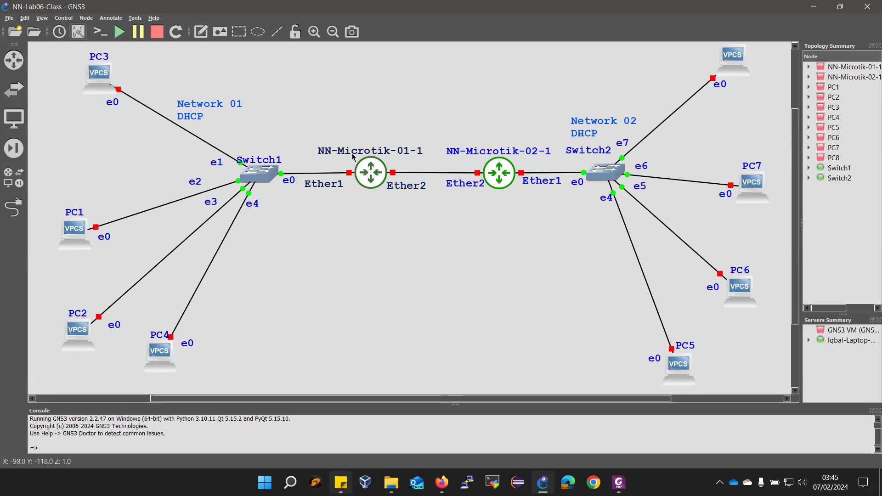
# Add a 'Network 03 / Static' note below the router link and shift it up-left
pyautogui.click(201, 31)
pyautogui.click(414, 227)
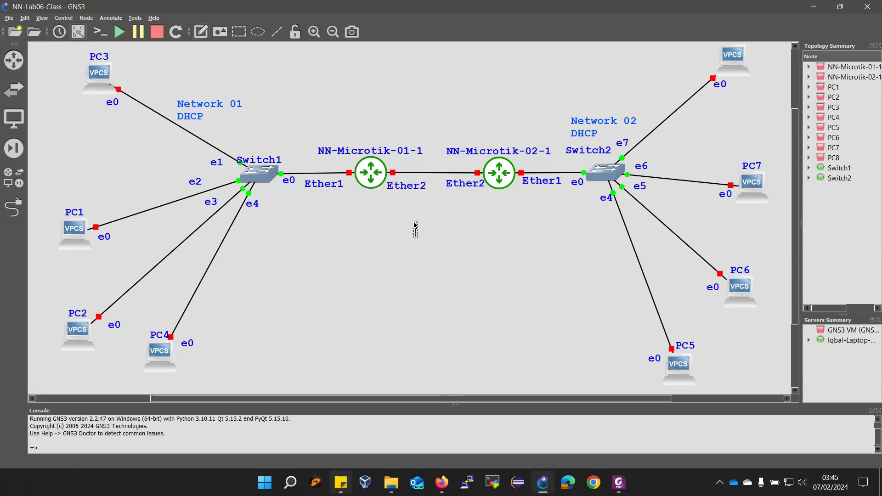
pyautogui.write('Network 03')
pyautogui.press('Return')
pyautogui.write('Static')
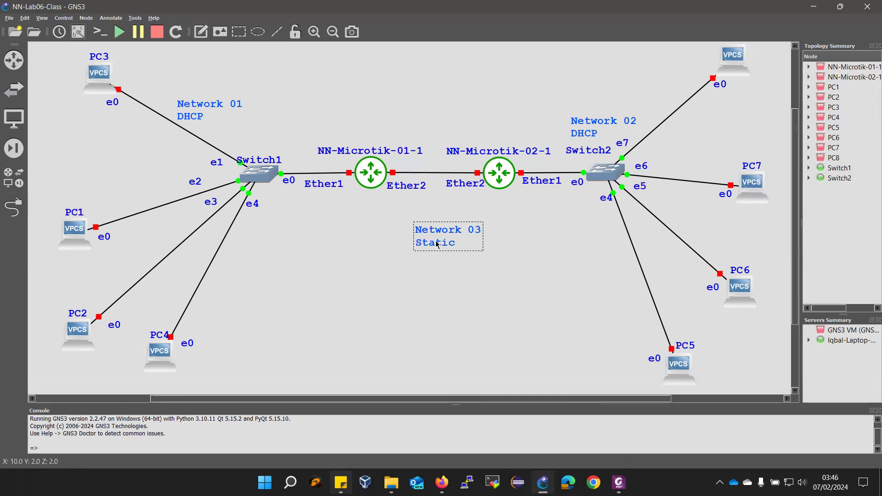
pyautogui.moveTo(445, 232); pyautogui.dragTo(431, 220)
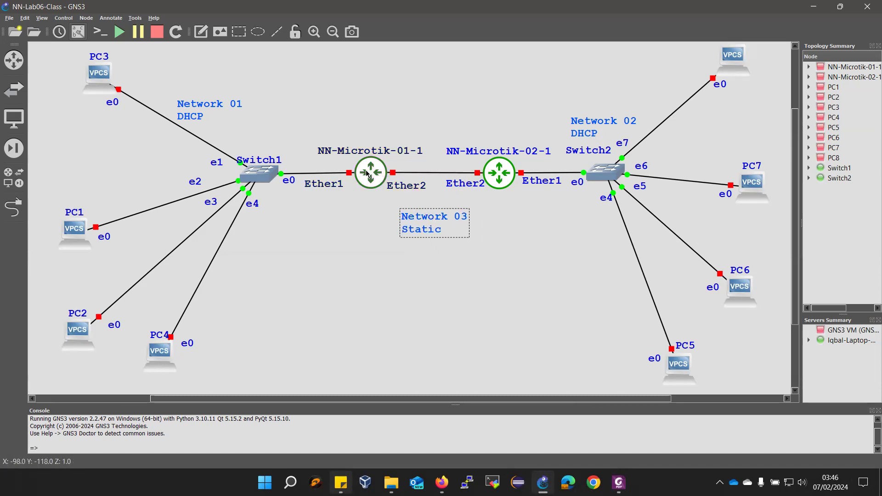
pyautogui.moveTo(367, 174)
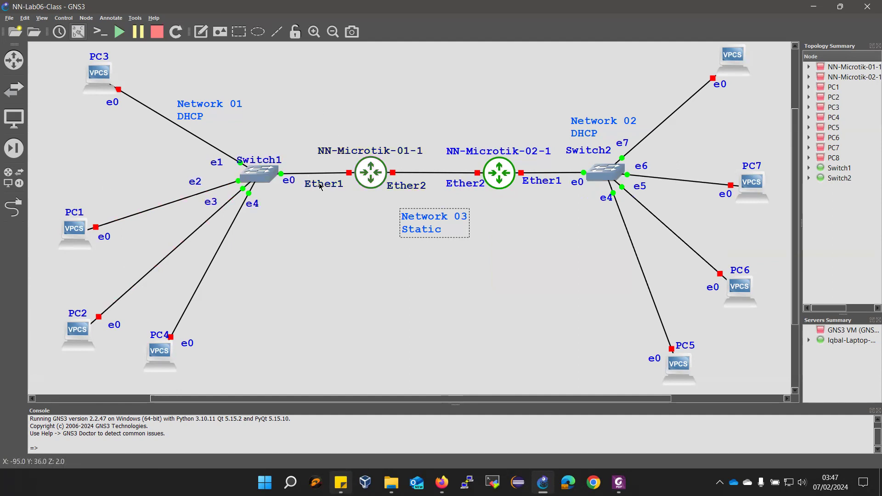
pyautogui.click(338, 188)
# Nudge the Ether1 label and add a 'Gateway of / Network 01' note below the Switch1–router link
pyautogui.moveTo(338, 188); pyautogui.dragTo(349, 188)
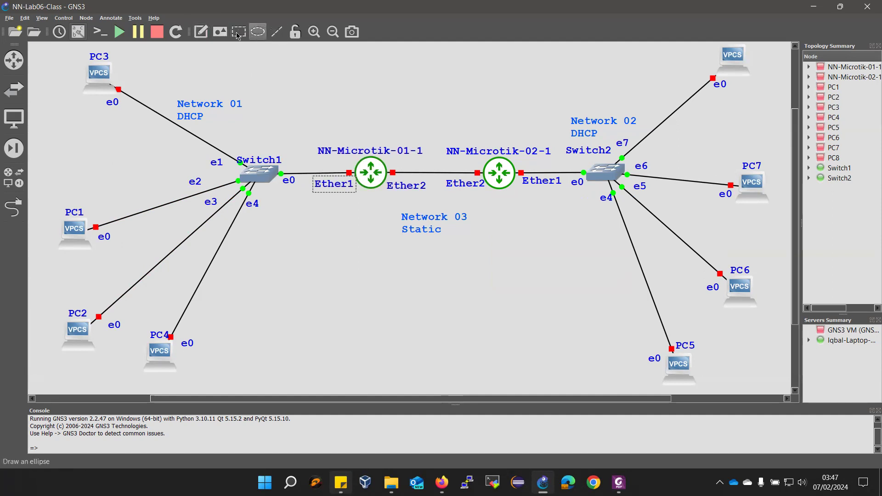
pyautogui.click(200, 31)
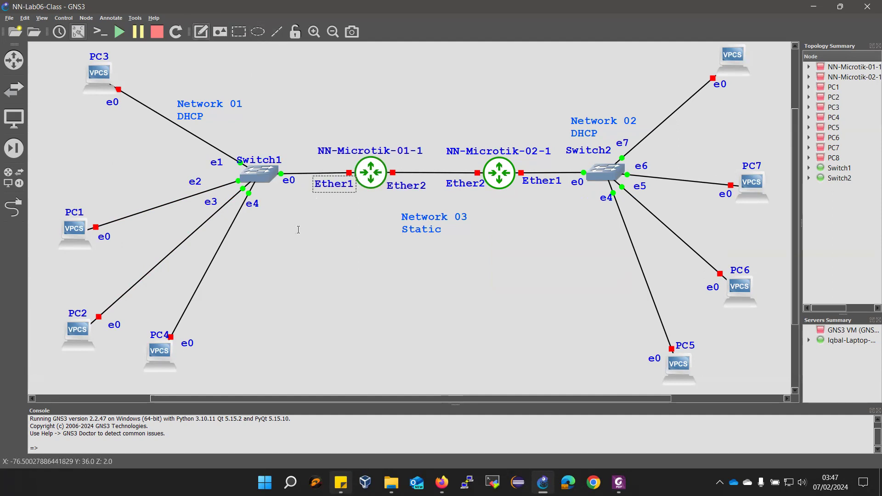
pyautogui.click(268, 236)
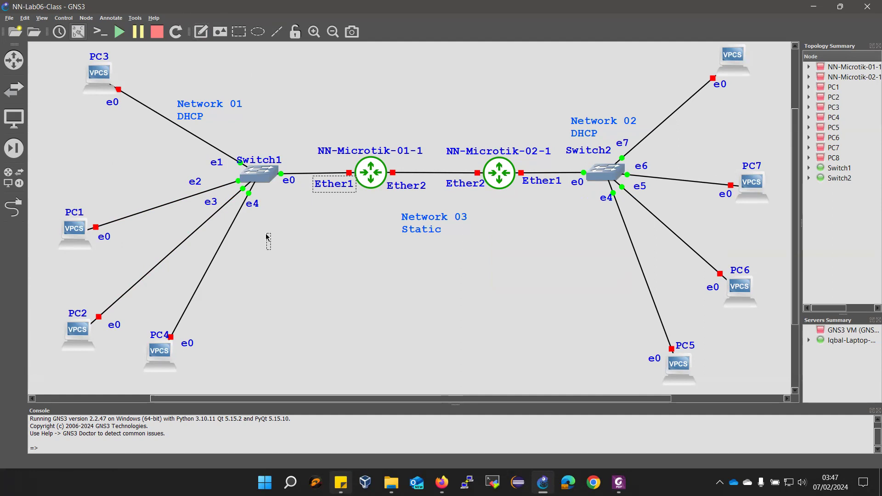
pyautogui.write('Gateway')
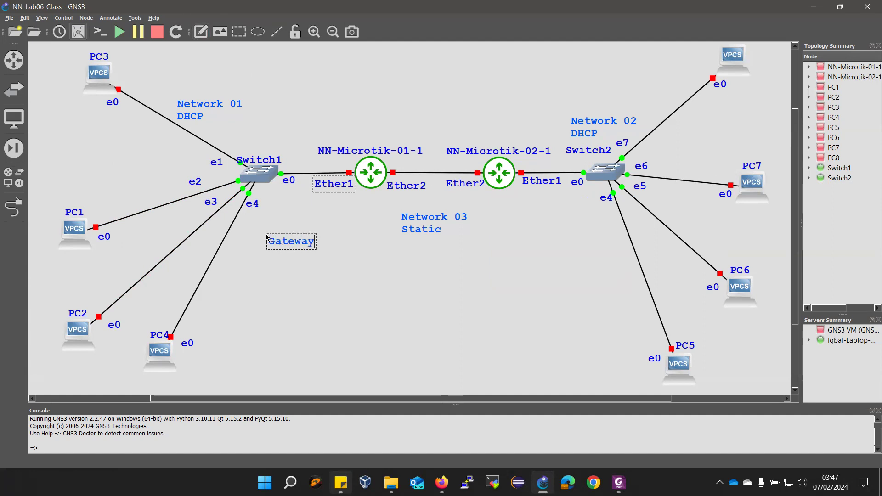
pyautogui.write(' of')
pyautogui.press('Return')
pyautogui.write('Hetwork 01')
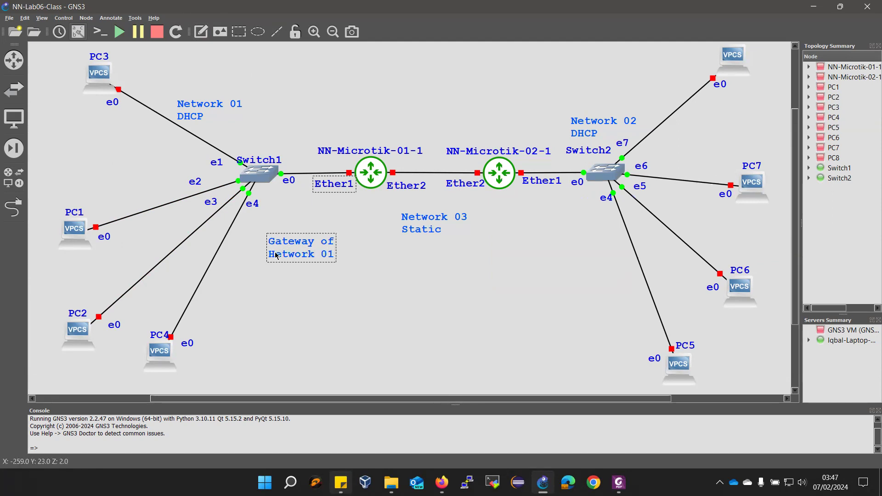
pyautogui.moveTo(273, 259); pyautogui.dragTo(270, 259)
pyautogui.write('N')
pyautogui.click(371, 278)
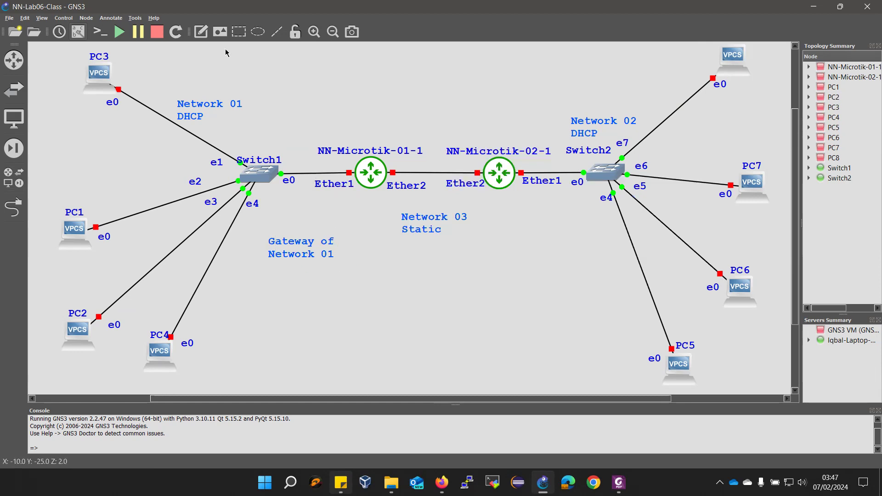
# Draw a line from the gateway note to Ether1, placing the note under its end and Ether1 above the link
pyautogui.click(277, 31)
pyautogui.click(300, 232)
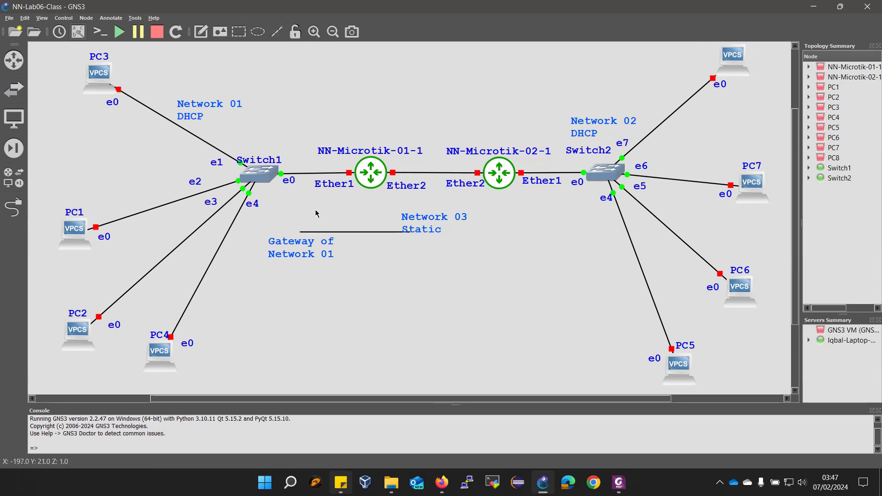
pyautogui.click(401, 231)
pyautogui.moveTo(398, 231)
pyautogui.mouseDown()
pyautogui.moveTo(400, 216)
pyautogui.moveTo(382, 228)
pyautogui.moveTo(347, 175)
pyautogui.mouseUp()
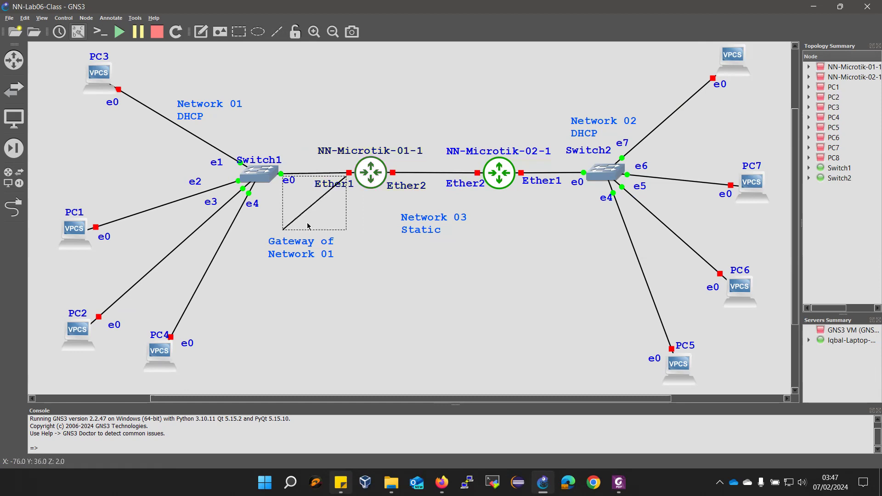
pyautogui.click(286, 227)
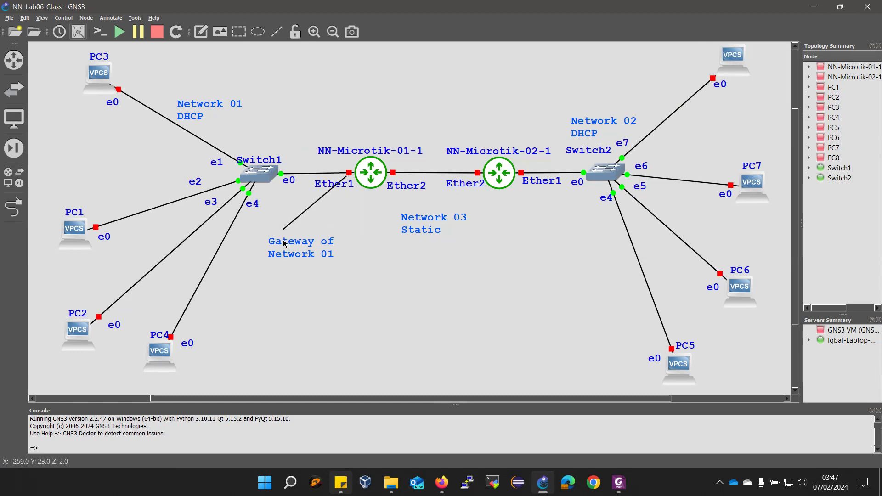
pyautogui.moveTo(285, 243); pyautogui.dragTo(281, 238)
pyautogui.moveTo(326, 185); pyautogui.dragTo(316, 164)
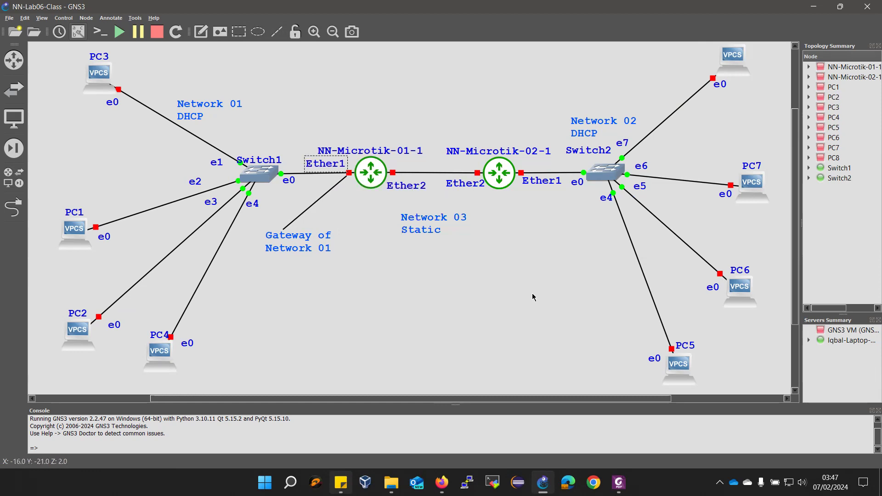
# Keep the second router's Ether2 label below the link and move its Ether1 label above
pyautogui.moveTo(471, 186); pyautogui.dragTo(461, 163)
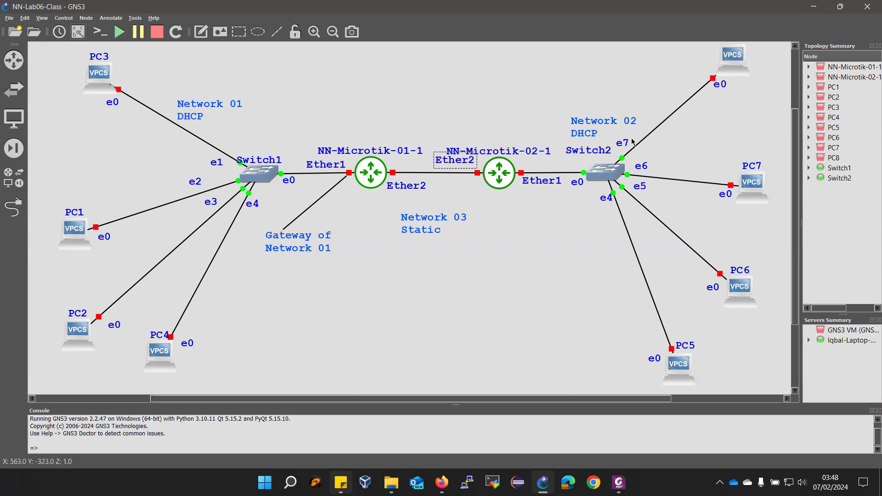
pyautogui.moveTo(453, 163); pyautogui.dragTo(459, 186)
pyautogui.moveTo(535, 182); pyautogui.dragTo(534, 164)
# Add a 'Gateway of / Network 02' note below the second router
pyautogui.click(201, 31)
pyautogui.click(528, 220)
pyautogui.write('Gateway of')
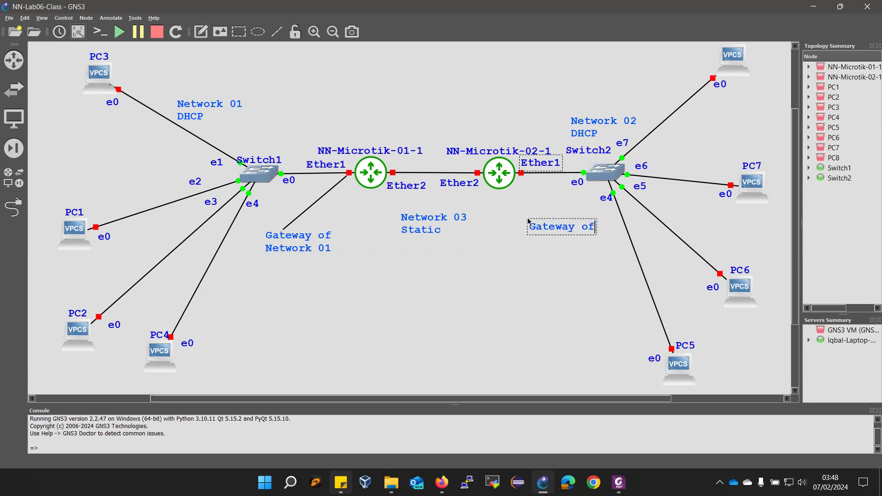
pyautogui.press('Return')
pyautogui.write('Neywork 02')
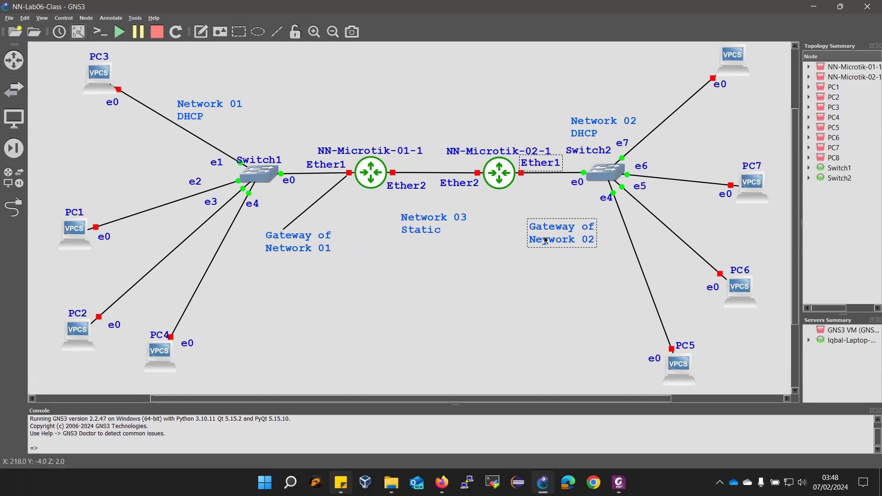
pyautogui.hotkey('ctrl', 'a')
pyautogui.click(545, 241)
pyautogui.click(559, 265)
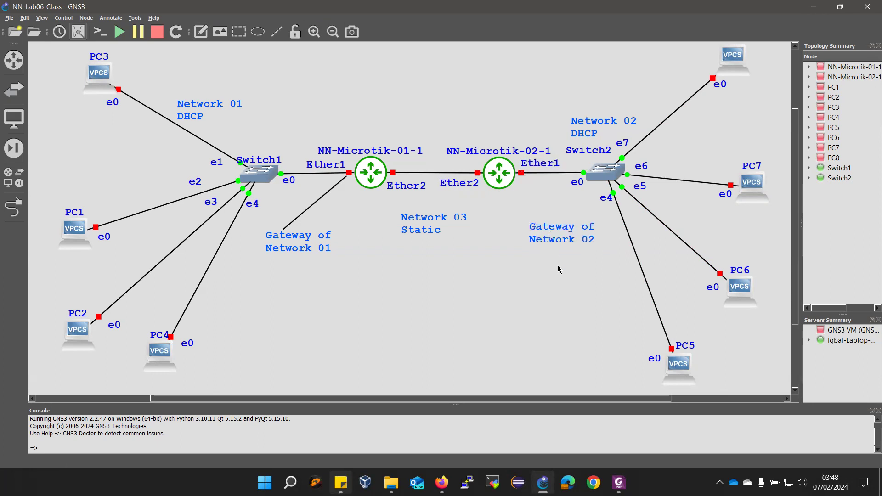
# Draw a line connecting the Gateway of Network 02 note to the second router's Ether1 port
pyautogui.click(277, 32)
pyautogui.moveTo(542, 203); pyautogui.dragTo(653, 203)
pyautogui.moveTo(542, 203); pyautogui.dragTo(524, 175)
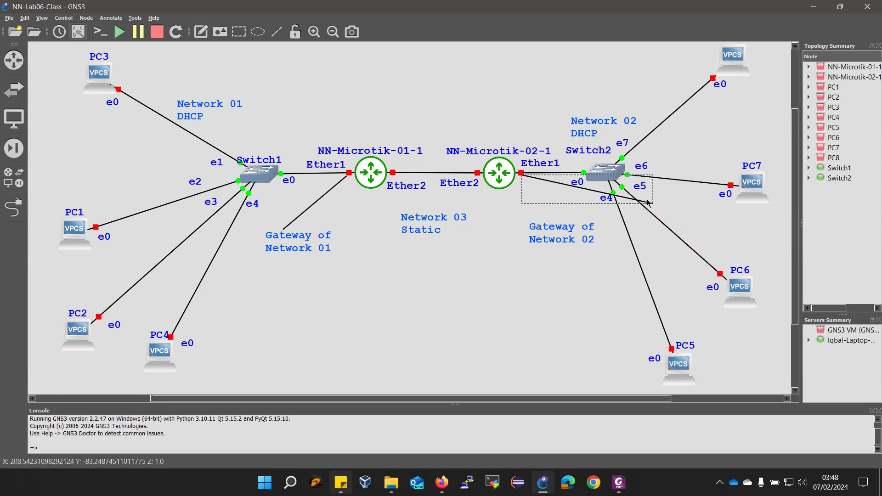
pyautogui.moveTo(647, 204); pyautogui.dragTo(564, 225)
pyautogui.click(447, 87)
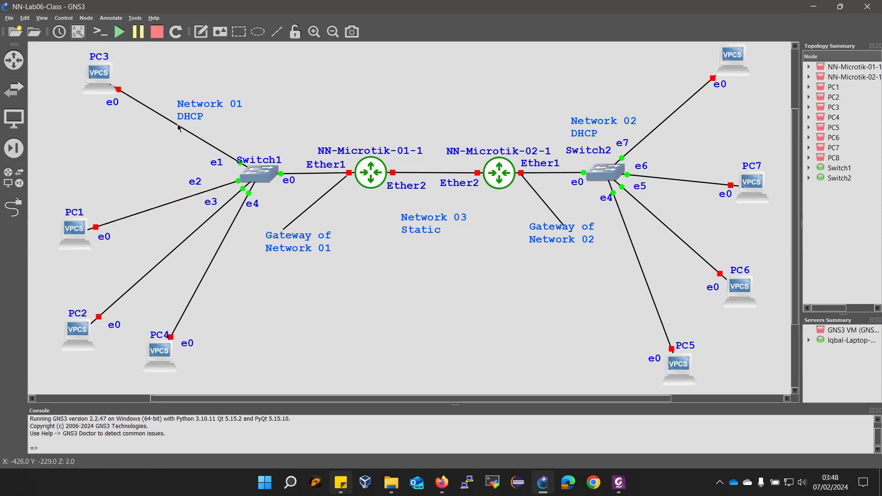
pyautogui.moveTo(407, 149); pyautogui.dragTo(407, 147)
# Drop the '-1' suffix to rename the routers NN-Microtik-01 and NN-Microtik-02, and nudge the Switch1 label
pyautogui.doubleClick(407, 150)
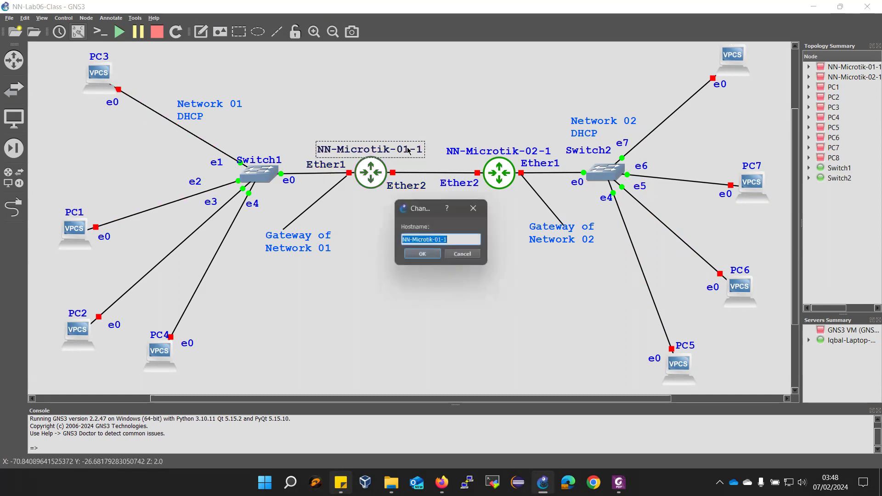
pyautogui.click(449, 240)
pyautogui.click(431, 254)
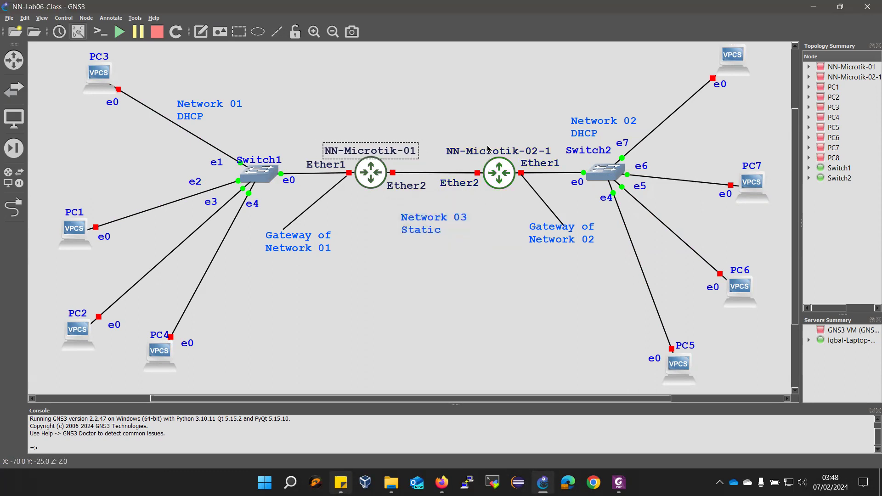
pyautogui.doubleClick(488, 153)
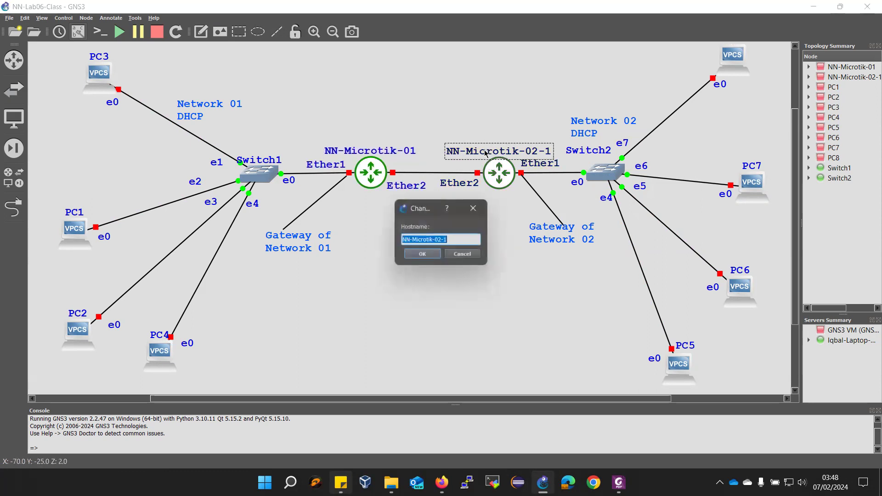
pyautogui.click(448, 239)
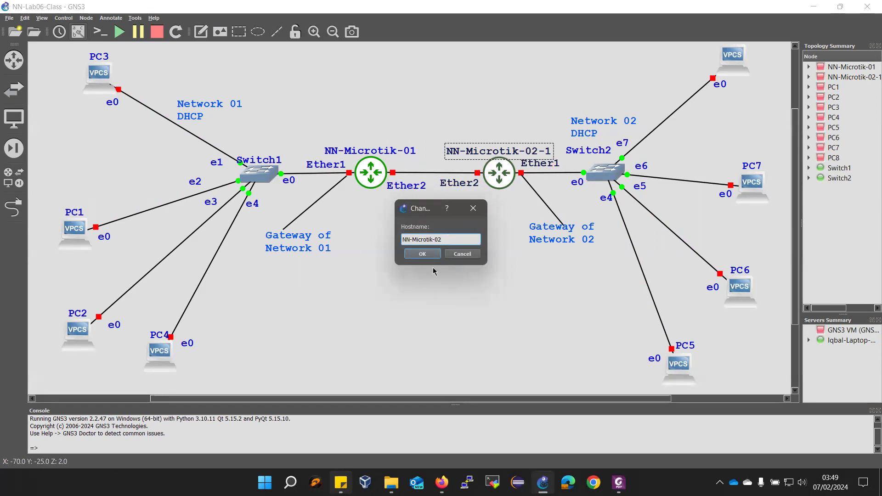
pyautogui.click(422, 253)
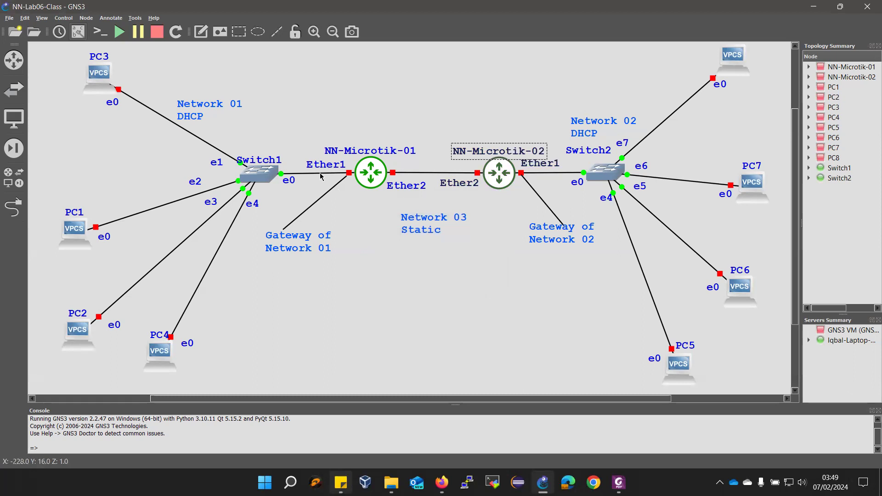
pyautogui.moveTo(252, 161); pyautogui.dragTo(264, 157)
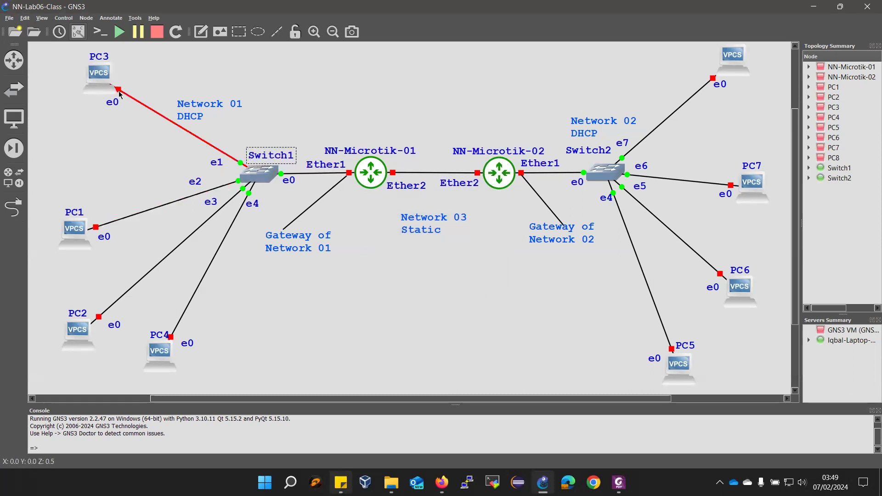
# Request starting all topology devices, leaving the Confirm Start All dialog awaiting an answer
pyautogui.moveTo(350, 180)
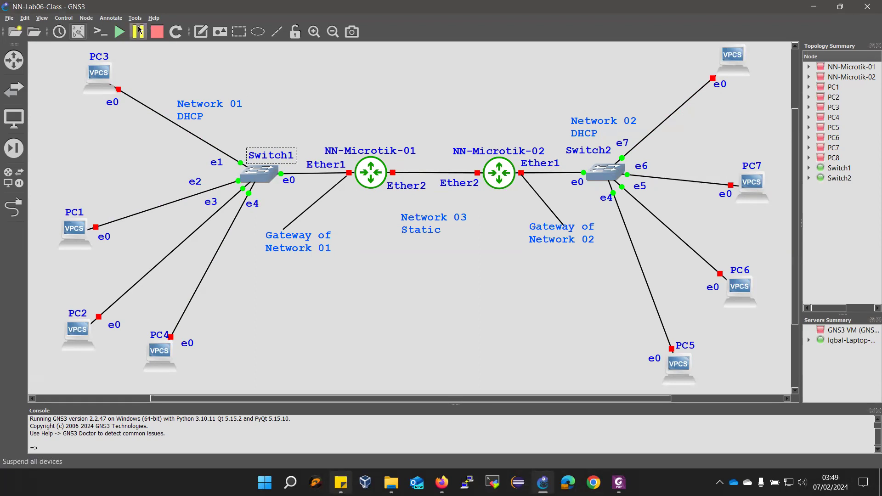
pyautogui.click(119, 32)
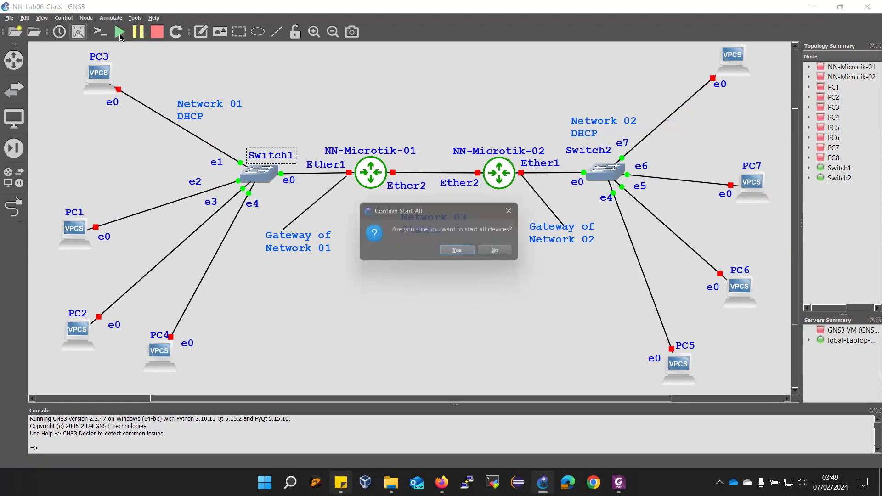
# Confirm Start All so PCs and switches run, then search the Start menu for 'note'
pyautogui.click(450, 252)
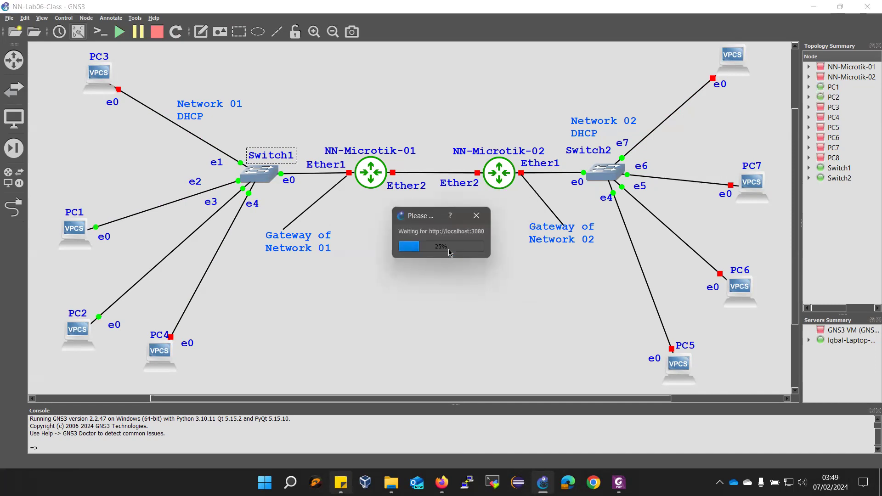
pyautogui.press('super')
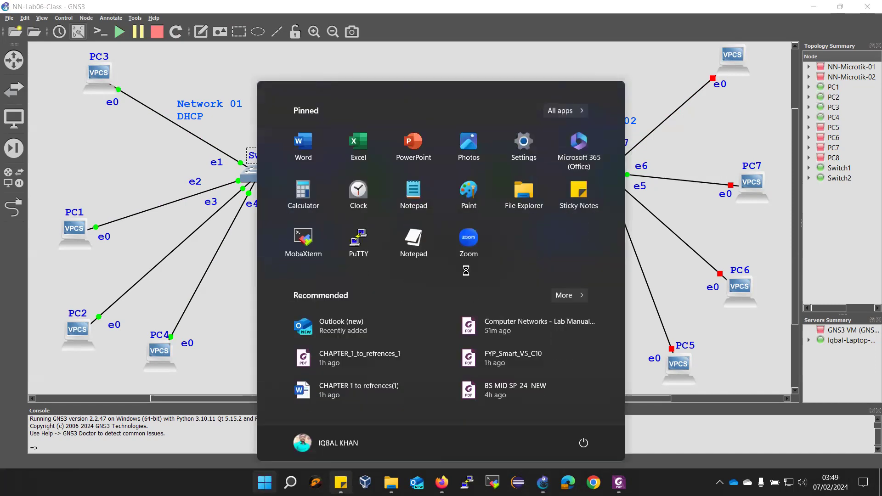
pyautogui.write('note')
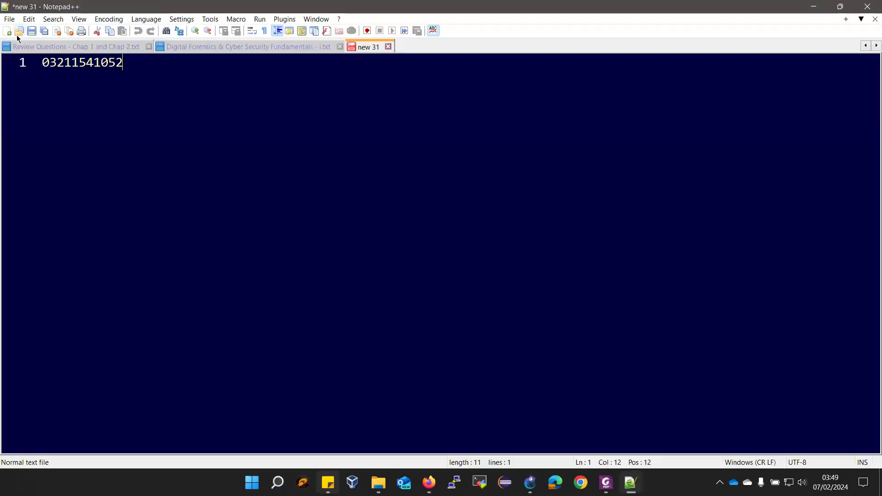
# In a new document, list Network 01, Network 02 and Network 03 on separate lines
pyautogui.click(7, 31)
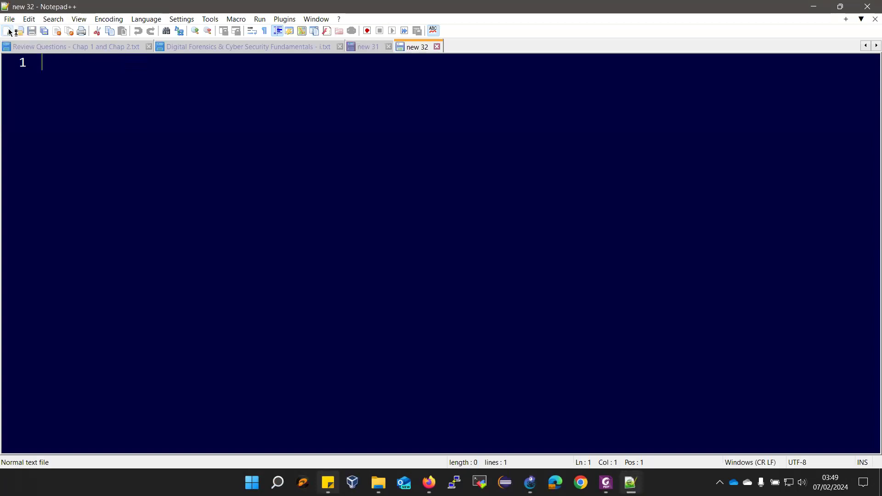
pyautogui.write('Network 01')
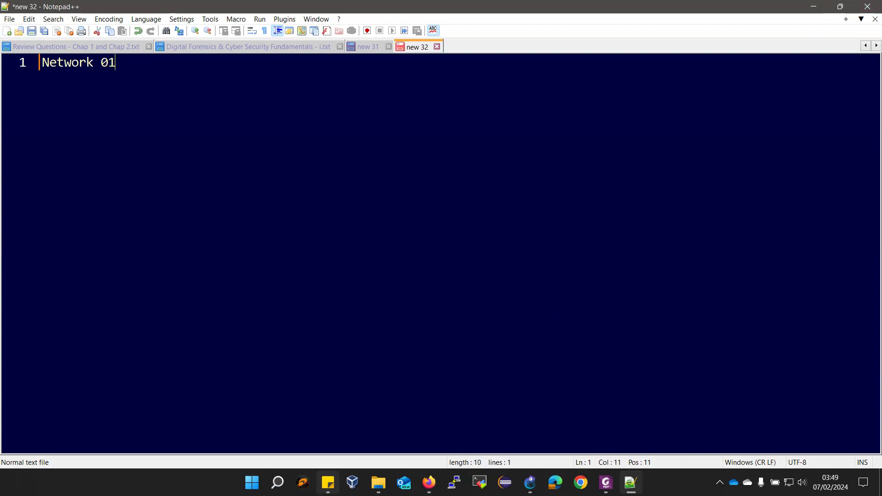
pyautogui.press('Return')
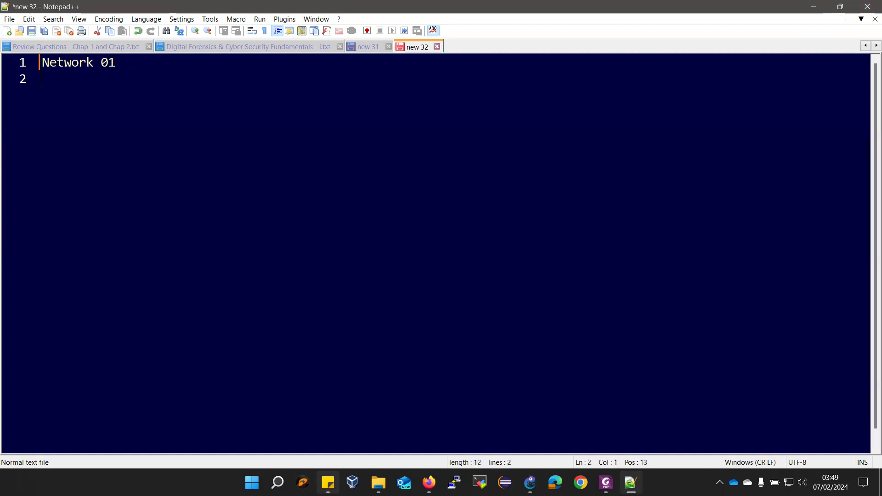
pyautogui.write('Net')
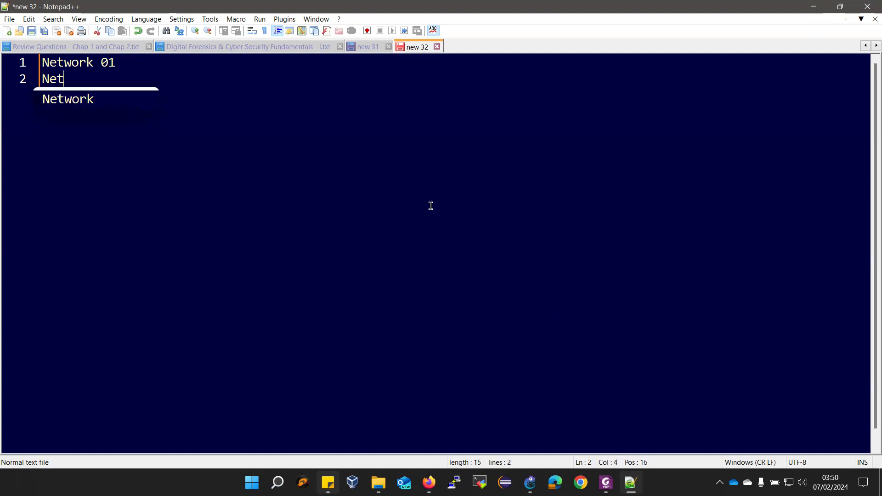
pyautogui.press('Return')
pyautogui.write('02')
pyautogui.press('Return')
pyautogui.write('Netw')
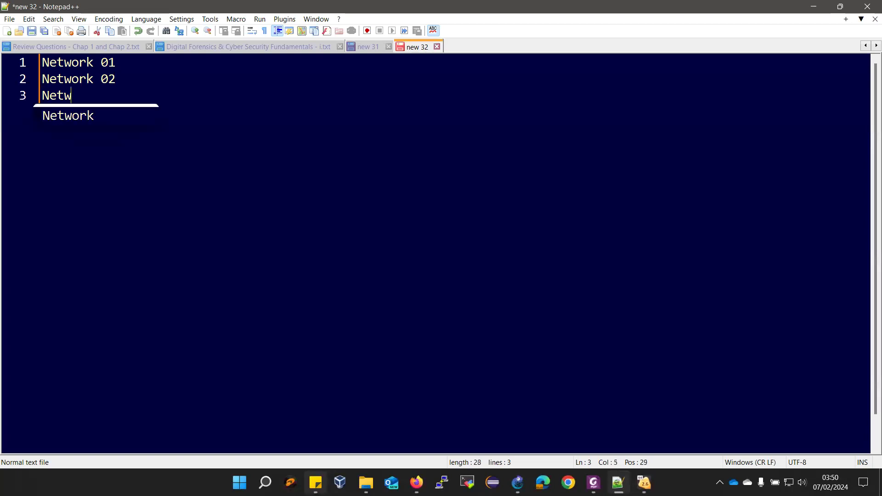
pyautogui.press('Return')
pyautogui.write('03')
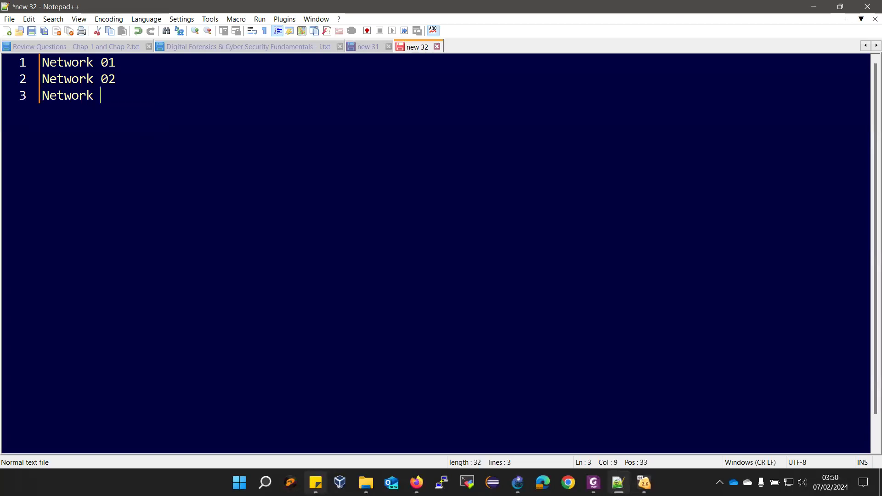
pyautogui.press('Return')
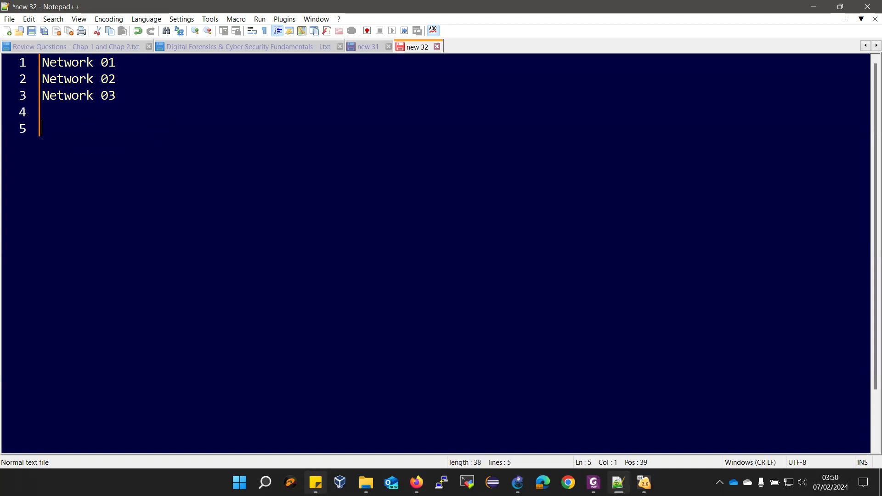
# Add 'Ether1 Router01' and 'Ether2 Router01' lines after a blank line
pyautogui.write('Ether1 Rou')
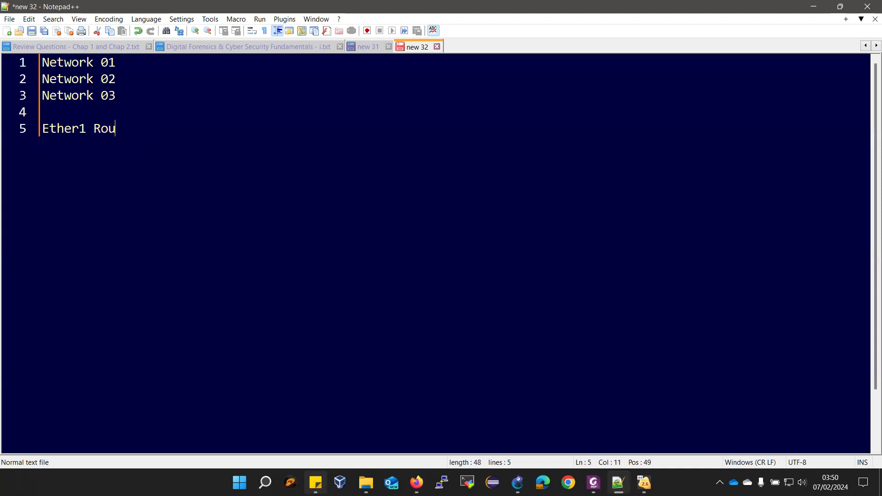
pyautogui.write('ter01')
pyautogui.press('Return')
pyautogui.write('Et')
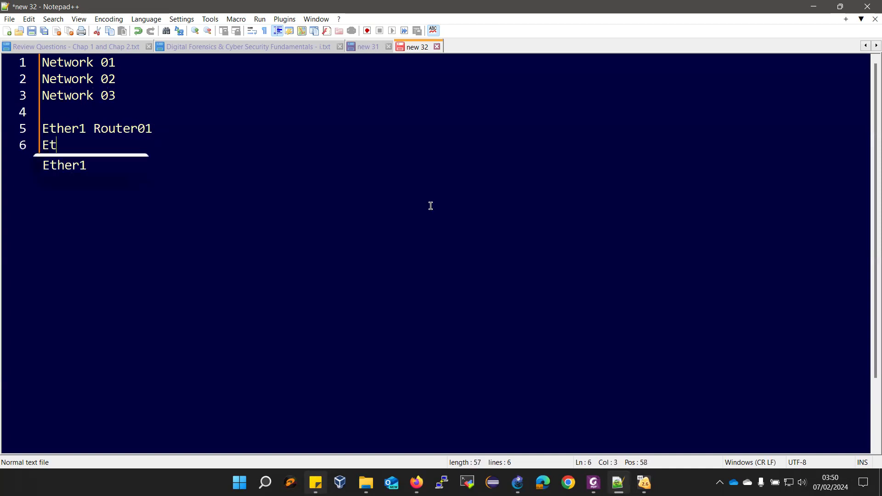
pyautogui.write('her2 Router01')
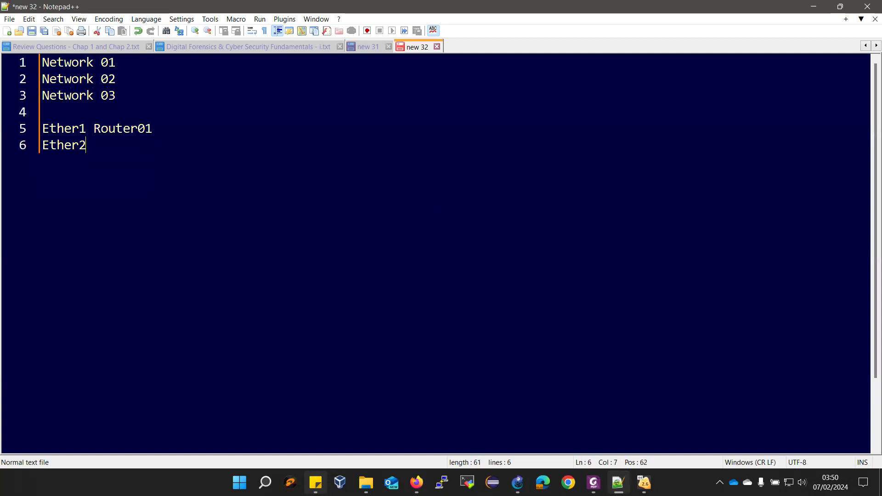
pyautogui.press('BackSpace')
pyautogui.write('1')
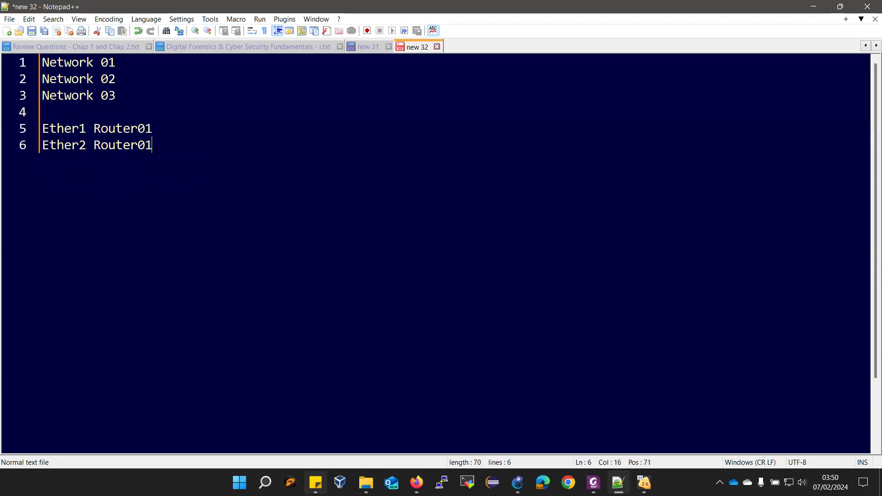
pyautogui.press('Return')
pyautogui.press('Return')
# Add 'Ether1 Router02' and 'Ether2 Router02' lines, then place the cursor after Network 01
pyautogui.write('Ethe')
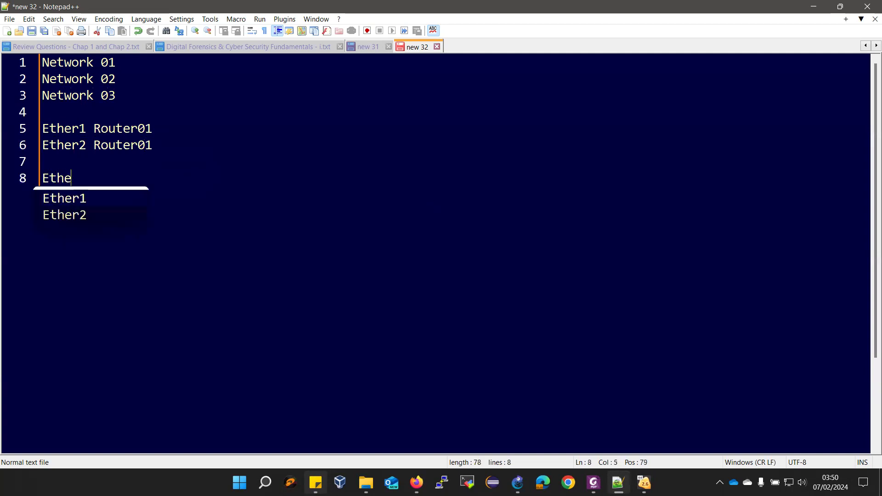
pyautogui.write('r1 Ro')
pyautogui.press('Return')
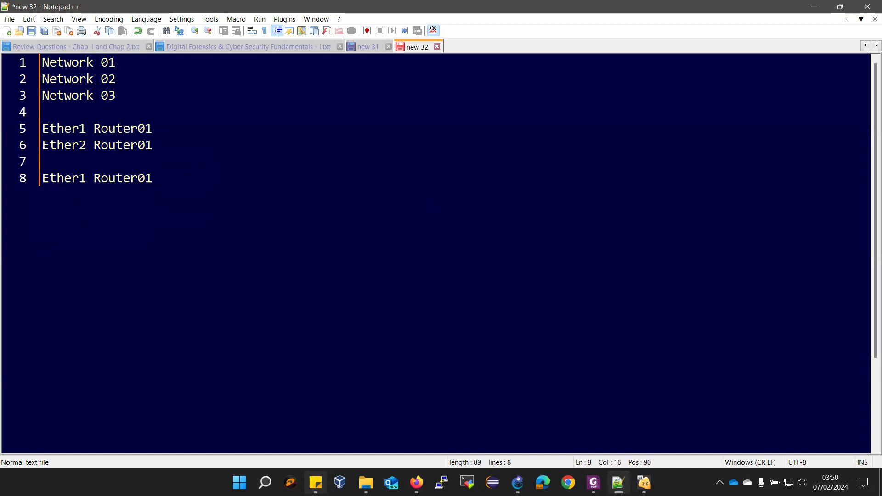
pyautogui.press('BackSpace')
pyautogui.write('2')
pyautogui.press('Return')
pyautogui.write('Ether')
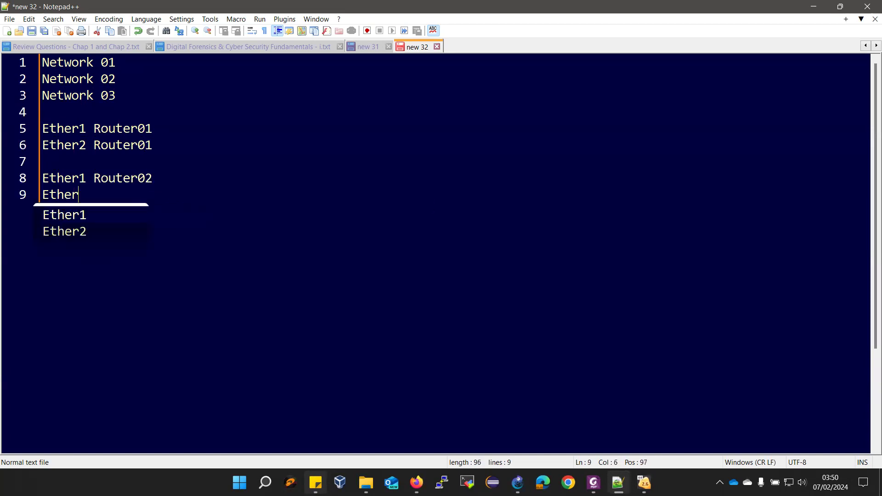
pyautogui.write('2 R')
pyautogui.press('Down')
pyautogui.press('Return')
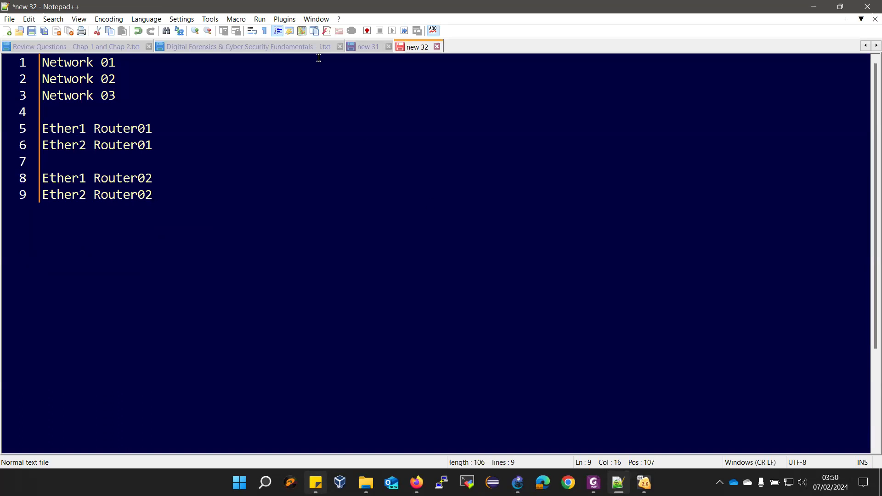
pyautogui.click(134, 59)
# Label the Network 01 line (Left) with subnet 100.10.111.0/24
pyautogui.write('(Let')
pyautogui.press('BackSpace')
pyautogui.write('ft)')
pyautogui.press('Insert')
pyautogui.write('100')
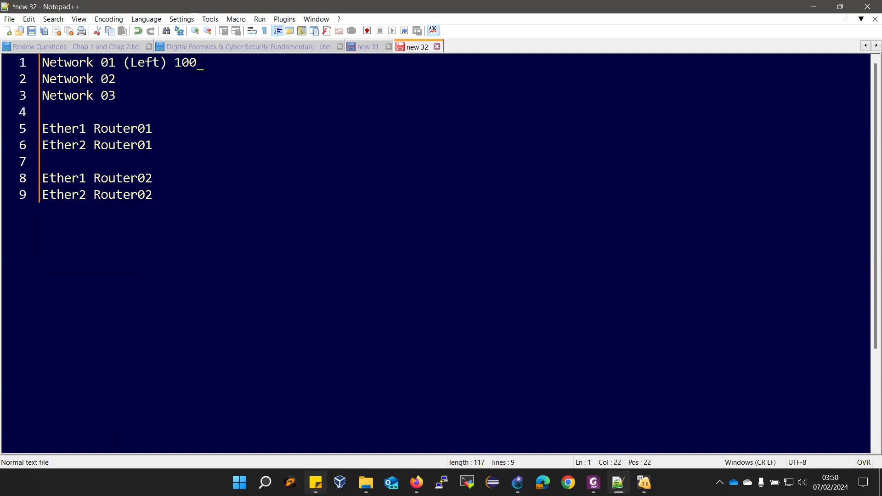
pyautogui.write('.10.111.0/2')
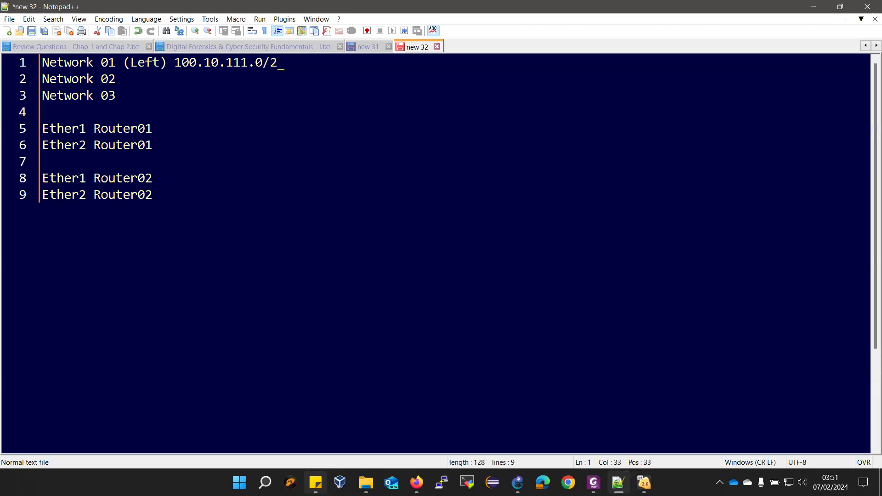
pyautogui.write('4')
# Label the Network 02 line (Right) with 172.100.39.0/24, tab-aligning the address column
pyautogui.press('Down')
pyautogui.write('(R')
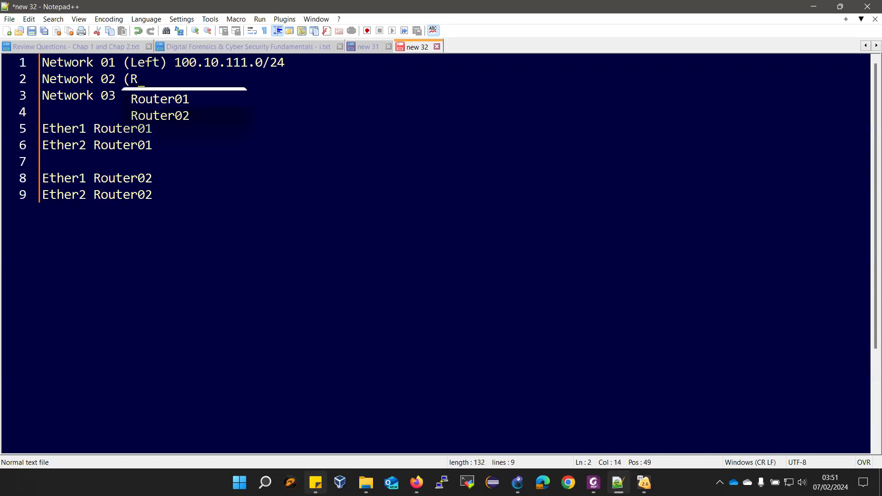
pyautogui.write('ight)')
pyautogui.press('Up')
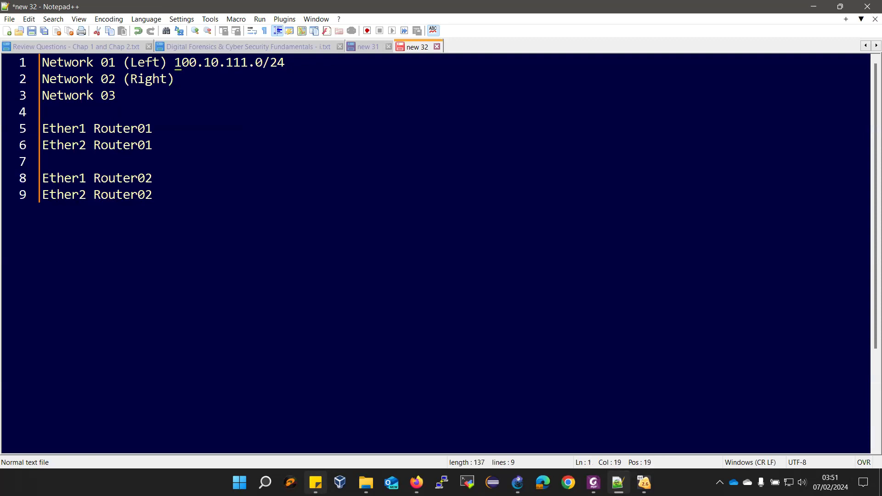
pyautogui.press('Tab')
pyautogui.press('Down')
pyautogui.press('Tab')
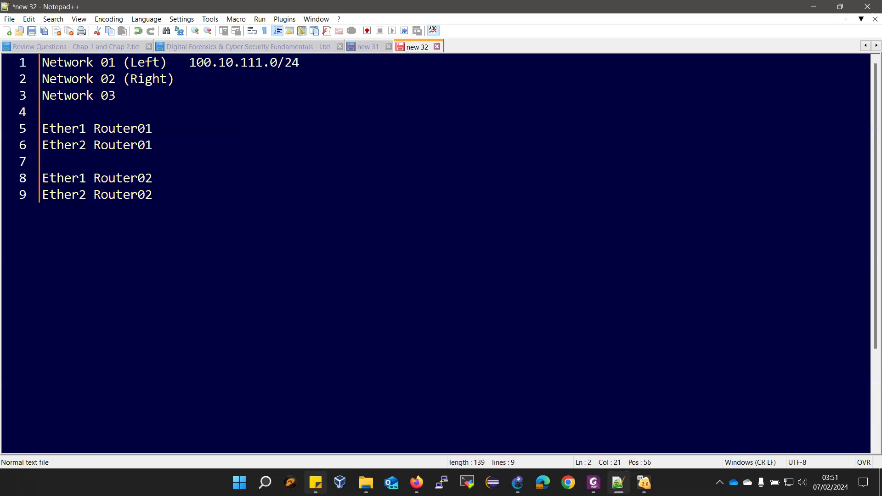
pyautogui.write('172.100.39.0/24')
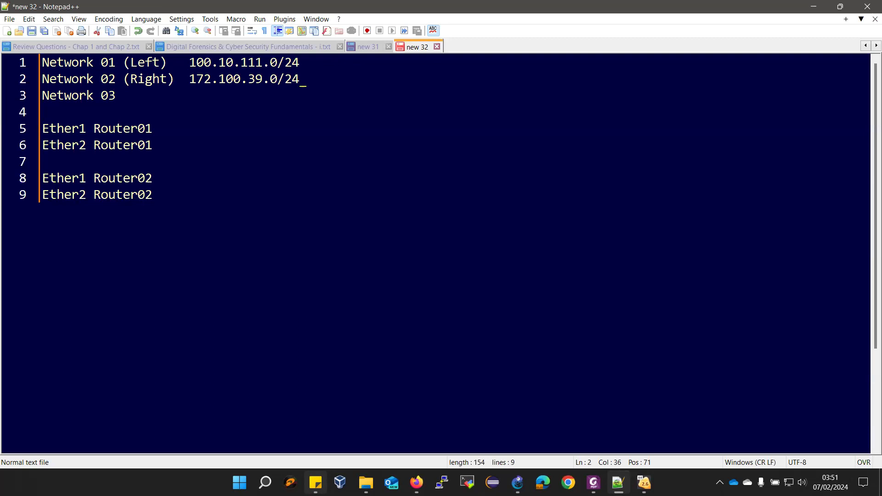
# Label the Network 03 line (Middle) with 10.0.0.0/30 and pad the Ether1 Router01 line
pyautogui.press('Down')
pyautogui.write('(Middle)')
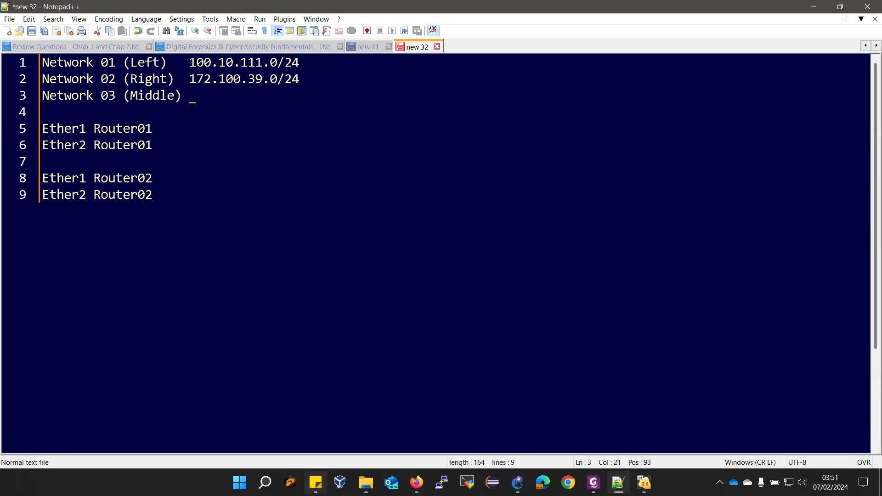
pyautogui.write(' 10.0.0.0/')
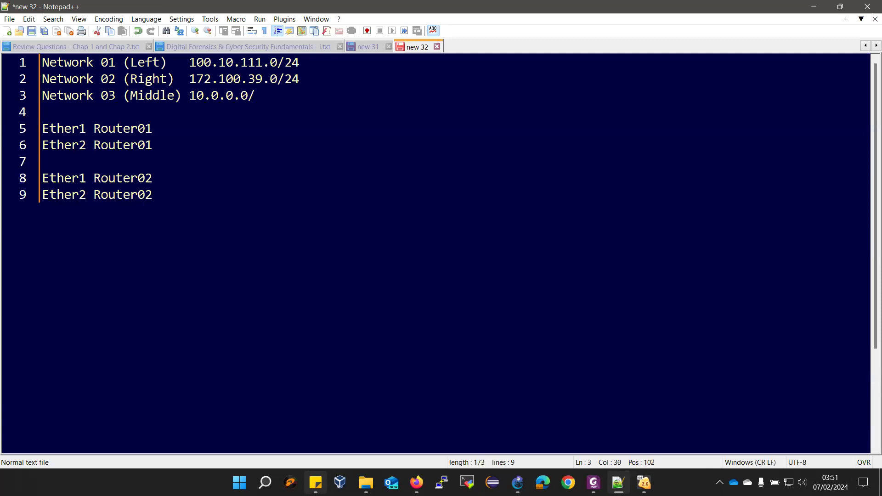
pyautogui.write('30')
pyautogui.press('Down')
pyautogui.press('Down')
pyautogui.press('Tab')
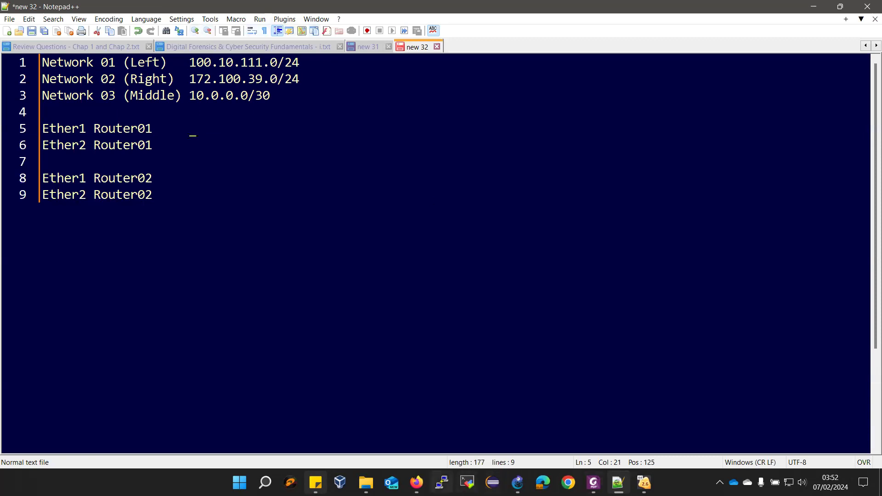
# After checking the GNS3 topology, give Router01's Ether1 100.10.111.254/24 (Gateway of Network 01)
pyautogui.click(518, 483)
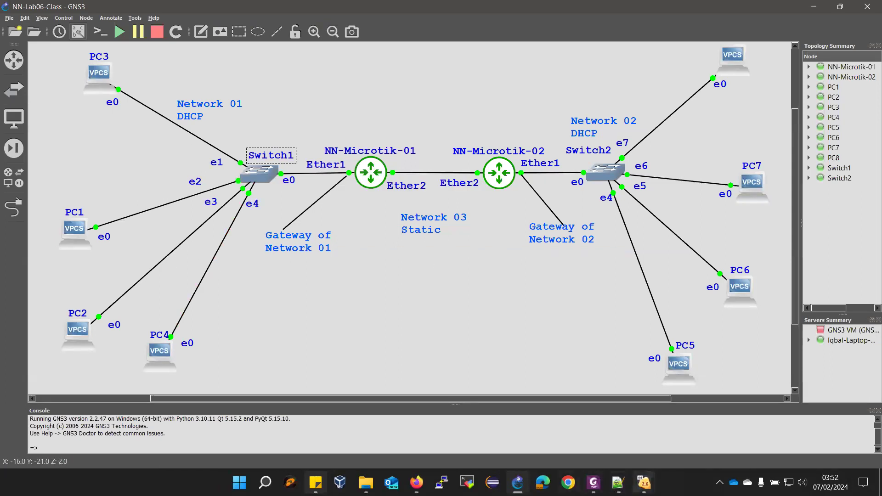
pyautogui.moveTo(618, 482)
pyautogui.click(617, 434)
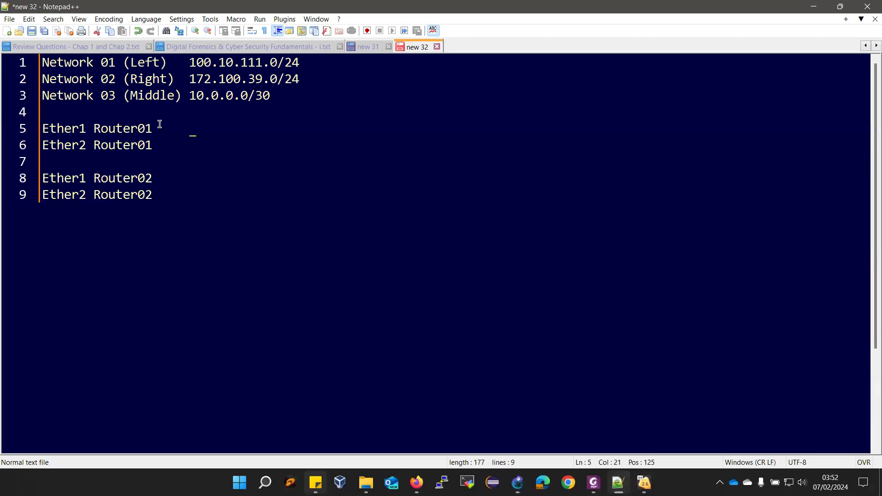
pyautogui.write('100.10.111.254/24 (Gatwa')
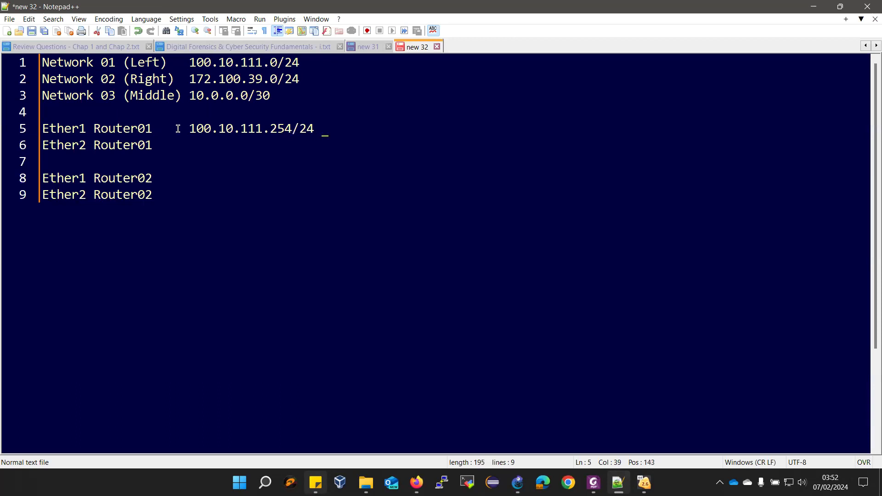
pyautogui.write('y')
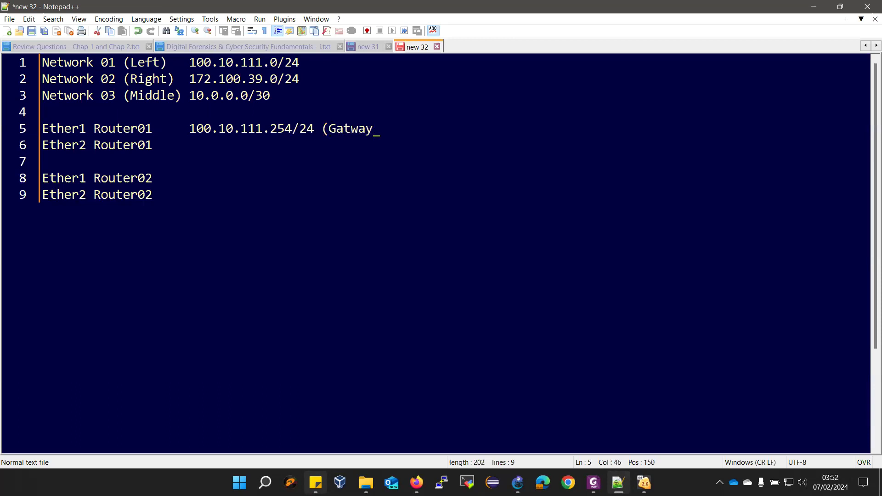
pyautogui.press('BackSpace')
pyautogui.press('BackSpace')
pyautogui.press('BackSpace')
pyautogui.press('BackSpace')
pyautogui.write('ewayo')
pyautogui.press('BackSpace')
pyautogui.write('of Network')
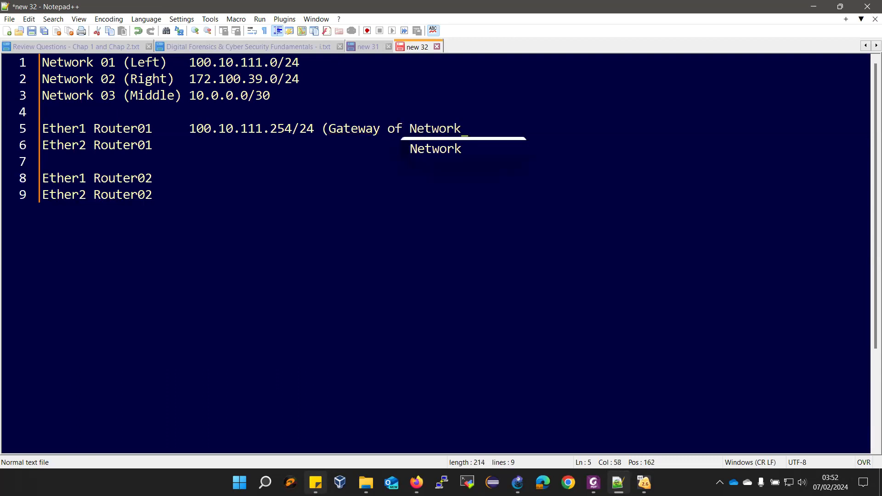
pyautogui.write(' 01)')
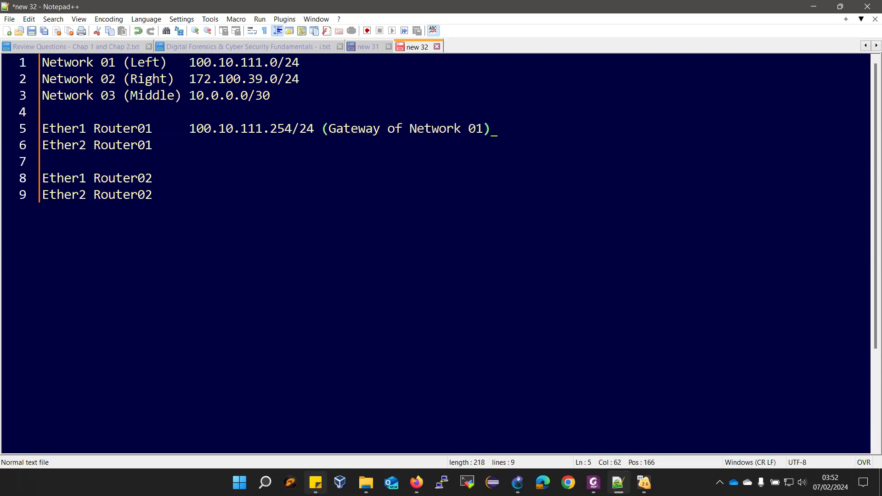
# Give Router01's Ether2 the address 10.0.0.1/30
pyautogui.press('Down')
pyautogui.press('Tab')
pyautogui.write('10.0.0.1/30')
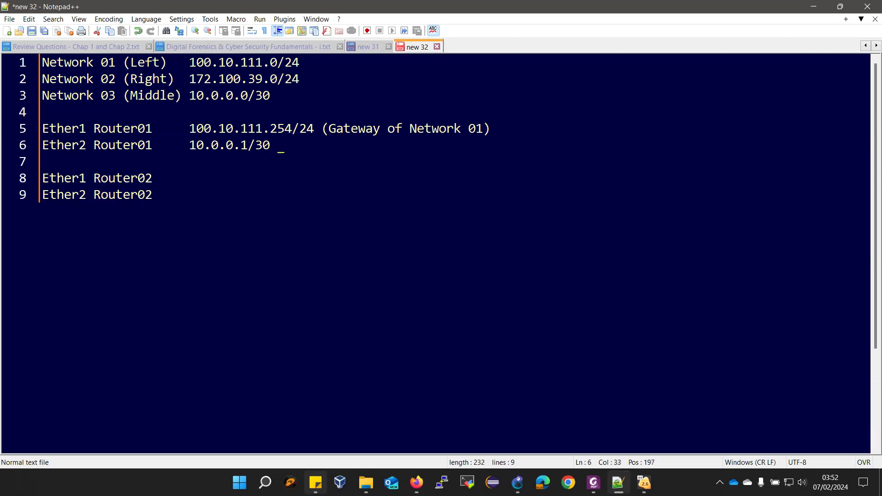
# Add the note (Connecting to Router 02) to Router01's Ether2 line and align the Gateway note
pyautogui.press('BackSpace')
pyautogui.press('Tab')
pyautogui.press('Tab')
pyautogui.write('Connecting to R')
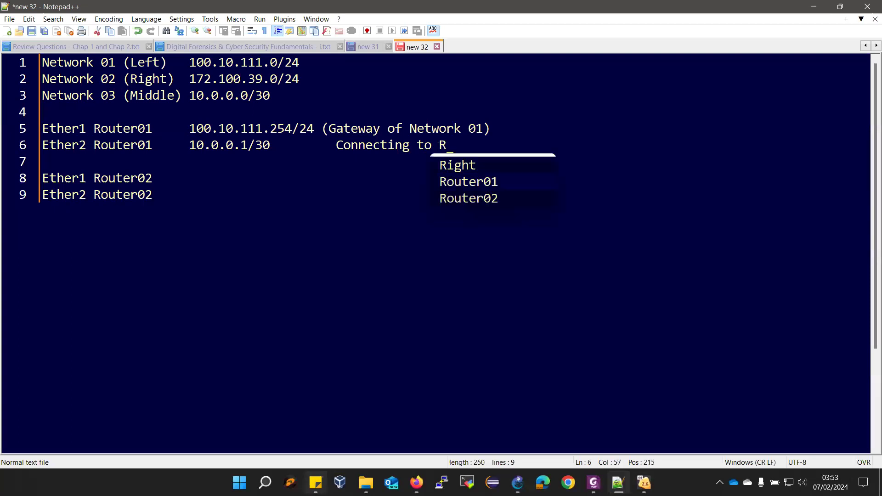
pyautogui.write('outer 0')
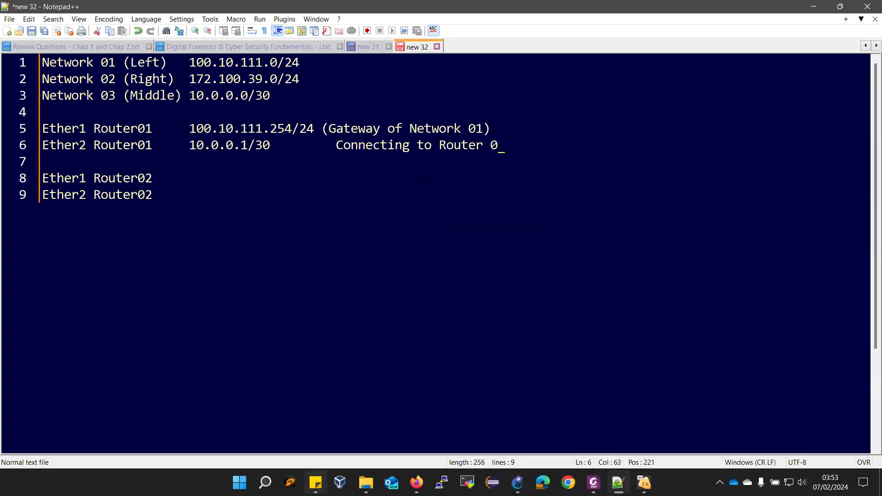
pyautogui.write('2)')
pyautogui.click(320, 132)
pyautogui.press('Tab')
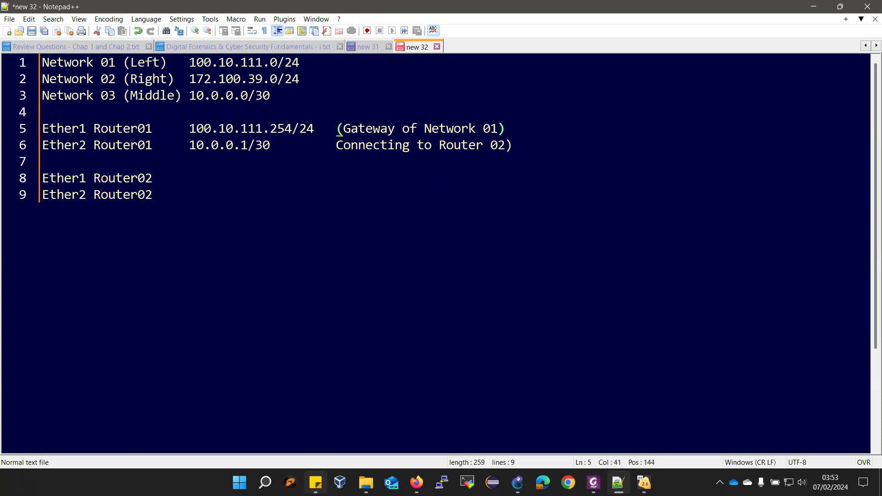
pyautogui.click(338, 145)
pyautogui.write('(')
pyautogui.press('Insert')
pyautogui.write('C')
# Give Router02's Ether1 172.100.39.254/24 (gateway of Network 02) and fix line 9's leading E
pyautogui.click(198, 171)
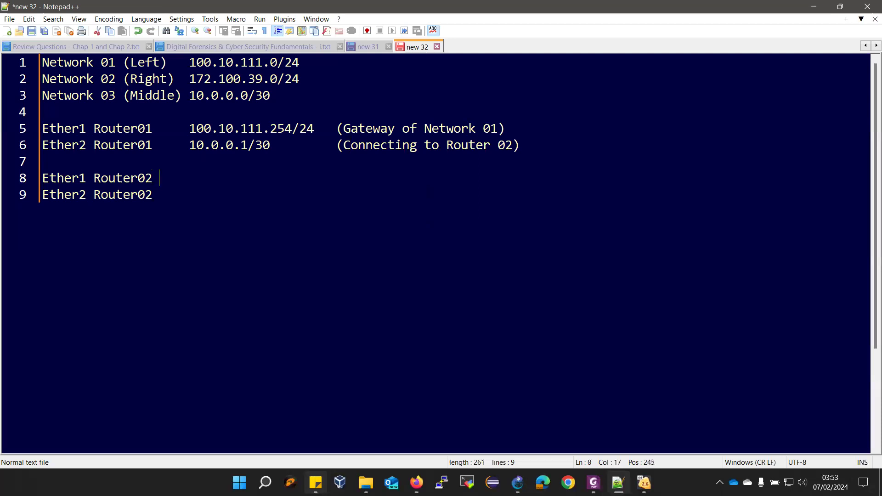
pyautogui.press('Tab')
pyautogui.click(517, 483)
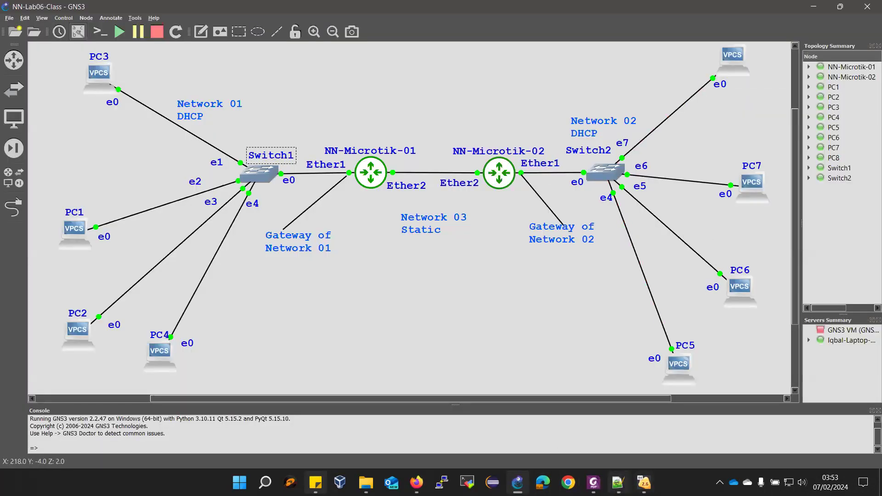
pyautogui.click(618, 482)
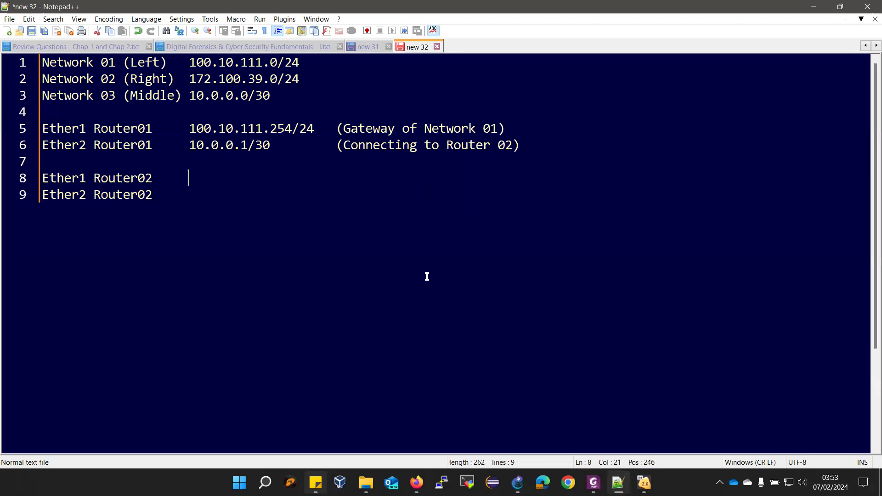
pyautogui.press('Right')
pyautogui.press('Delete')
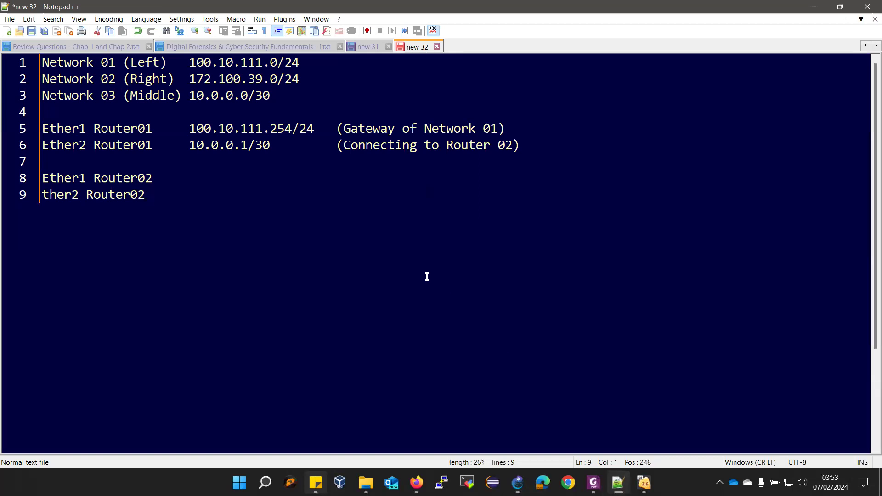
pyautogui.write('E')
pyautogui.click(200, 182)
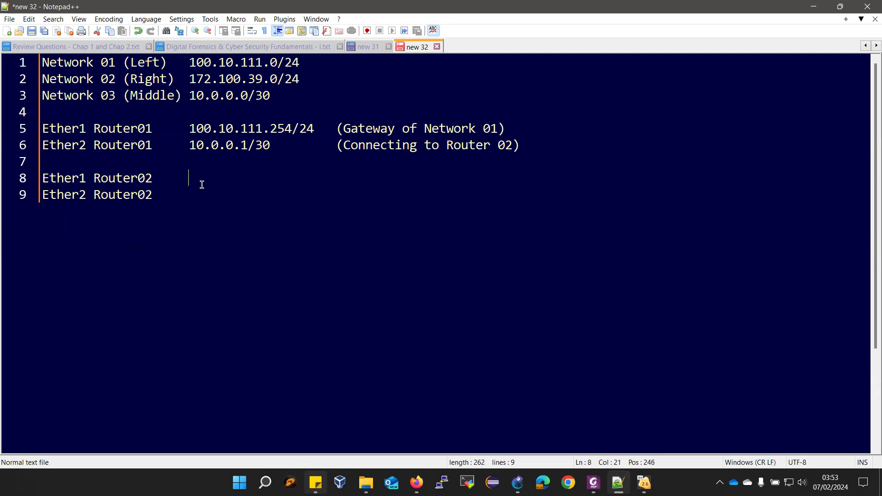
pyautogui.write('172.100.39.254/')
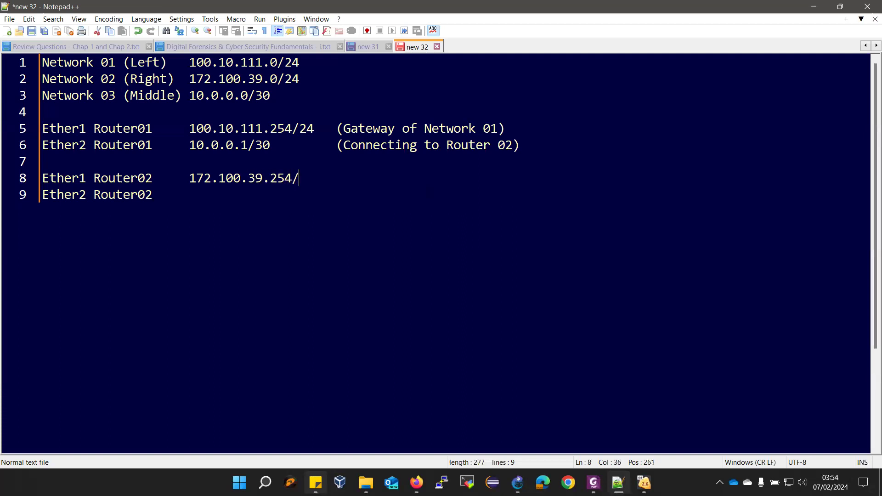
pyautogui.write('24   (gate')
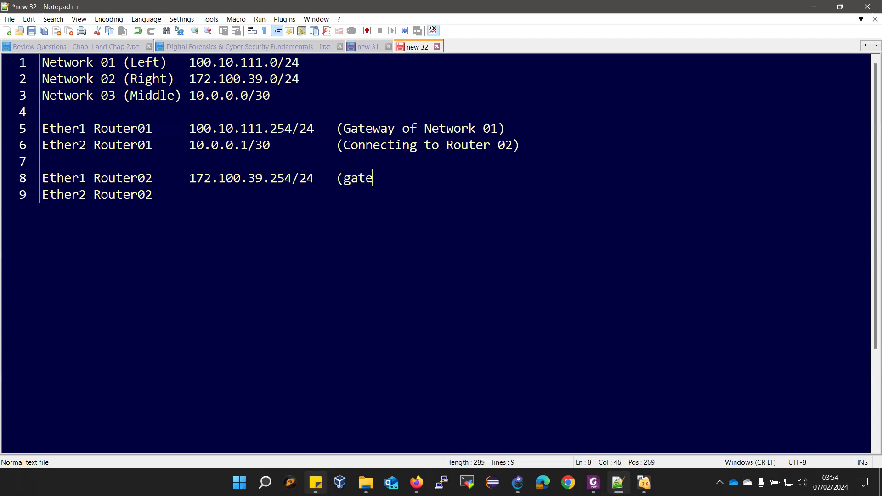
pyautogui.write('way of Networ')
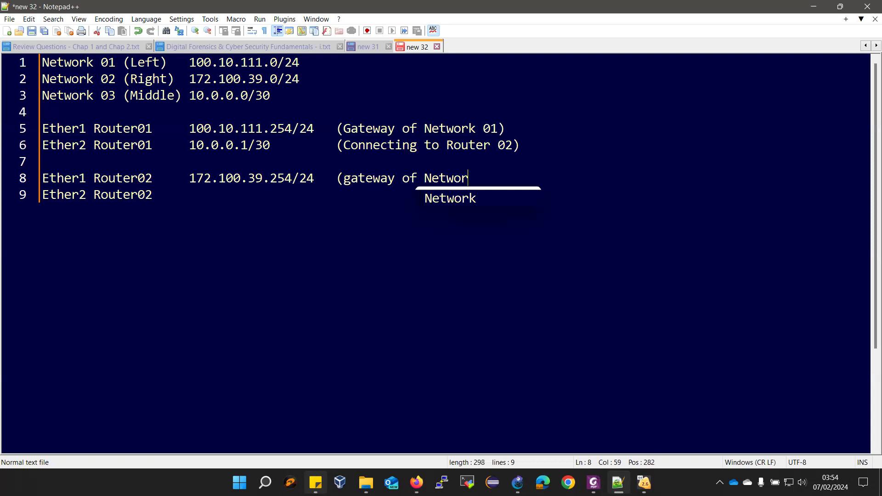
pyautogui.write('k 02)')
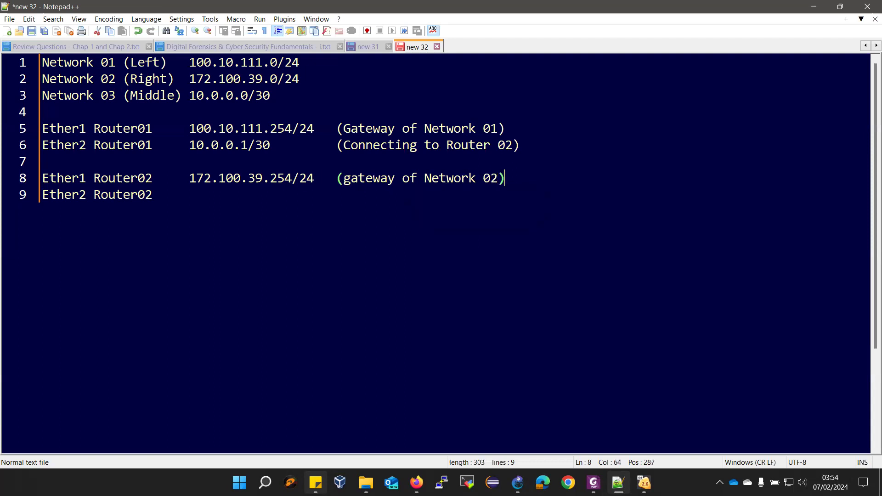
pyautogui.click(178, 188)
pyautogui.press('Tab')
pyautogui.press('Tab')
# Give Router02's Ether2 10.0.0.2/30 with the note (Connecting to Router 01)
pyautogui.write('10.0.0.2/3')
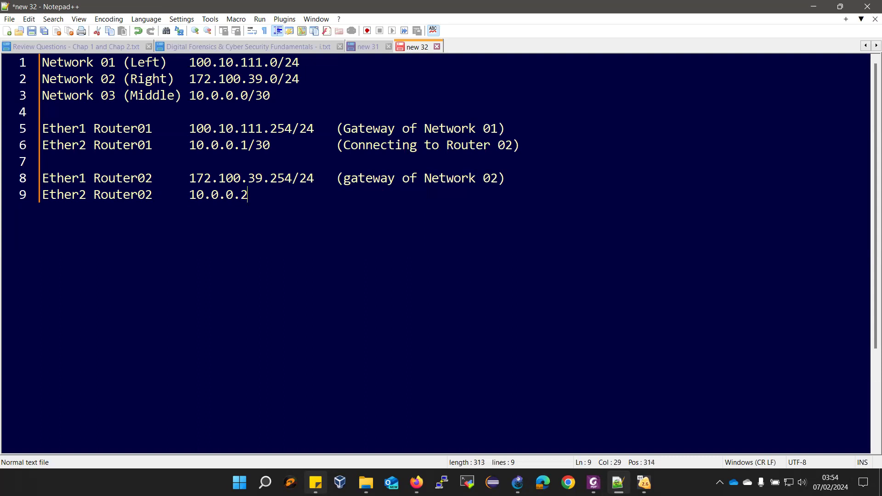
pyautogui.write('0')
pyautogui.press('Tab')
pyautogui.press('Tab')
pyautogui.press('Tab')
pyautogui.write('(Co')
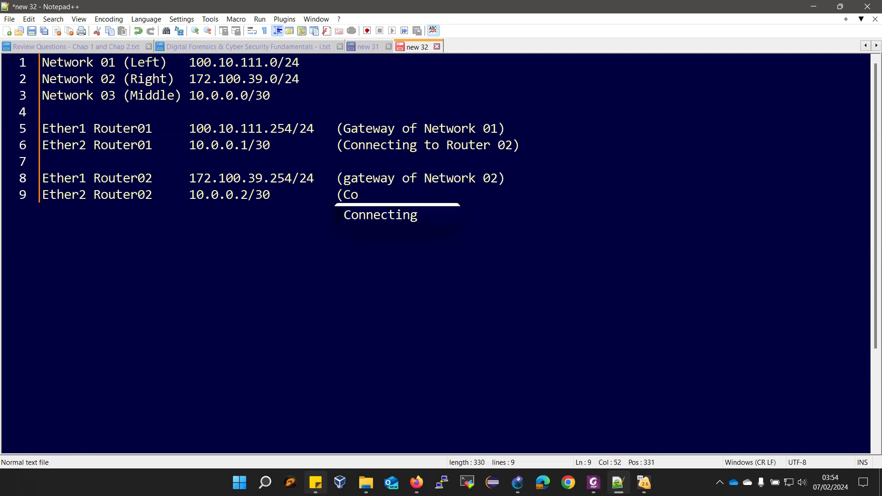
pyautogui.press('Return')
pyautogui.write('to')
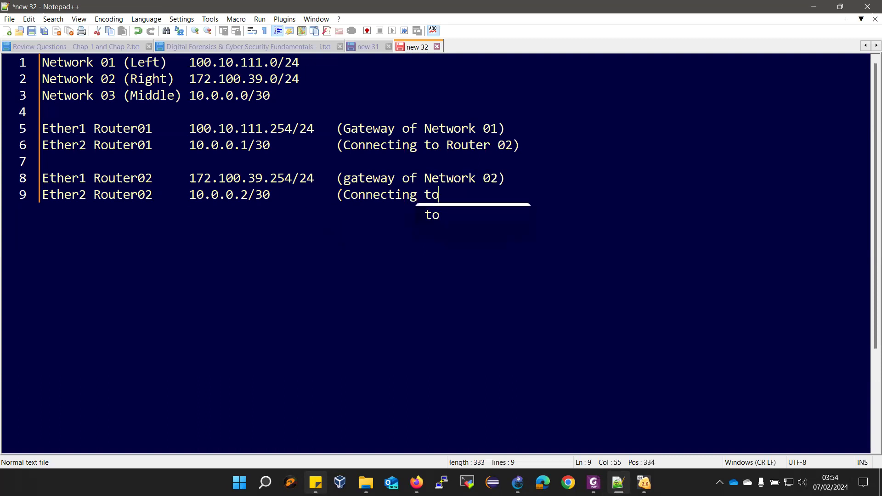
pyautogui.write(' Ro')
pyautogui.press('Return')
pyautogui.write('01)')
# Capitalize Gateway in Router02's Ether1 note
pyautogui.moveTo(351, 178); pyautogui.dragTo(347, 179)
pyautogui.write('G')
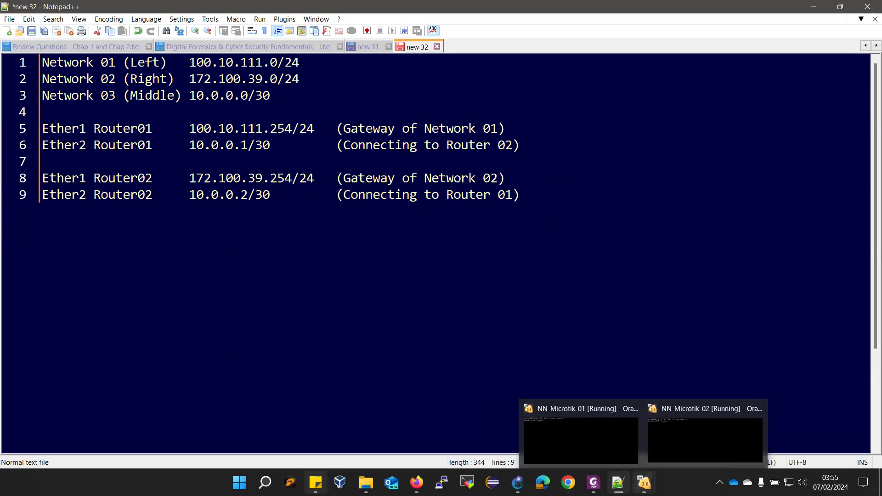
pyautogui.click(593, 482)
# Review Table 6-1 and the reset notes in the lab manual, then bring up the NN-Microtik-01 console
pyautogui.scroll(-3, 487, 324)
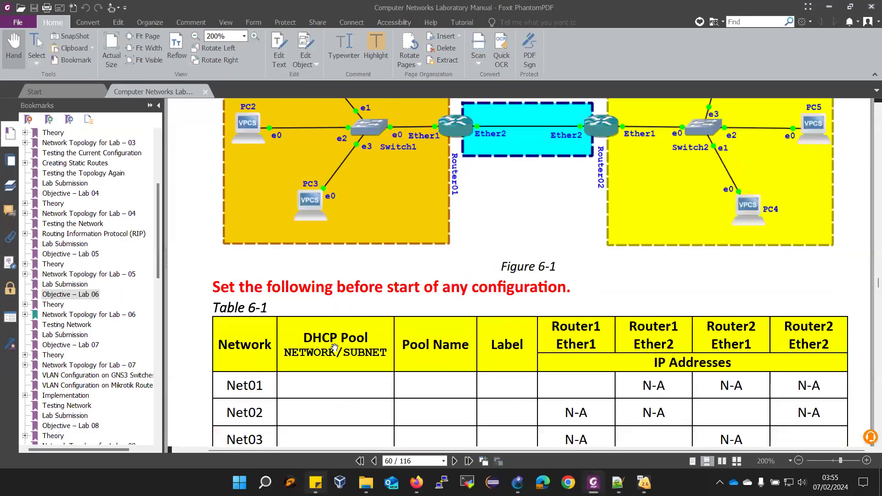
pyautogui.scroll(-5, 579, 348)
pyautogui.scroll(-3, 579, 348)
pyautogui.scroll(3, 579, 348)
pyautogui.moveTo(643, 482)
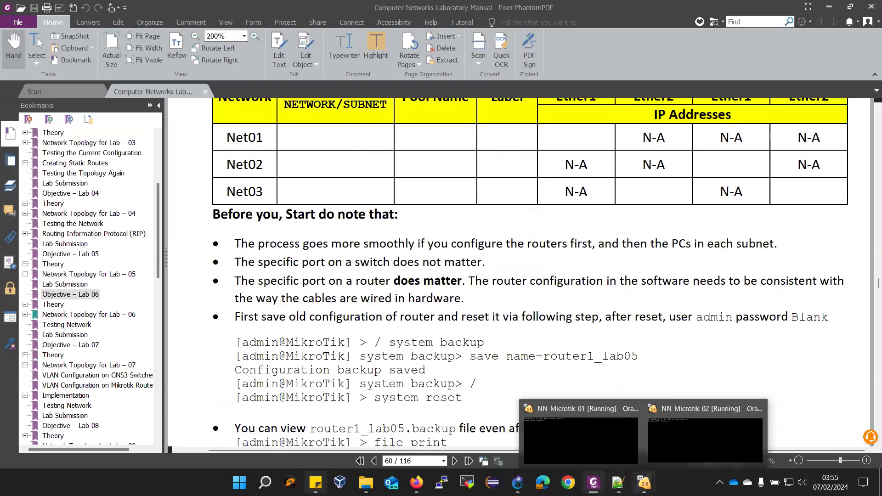
pyautogui.click(579, 432)
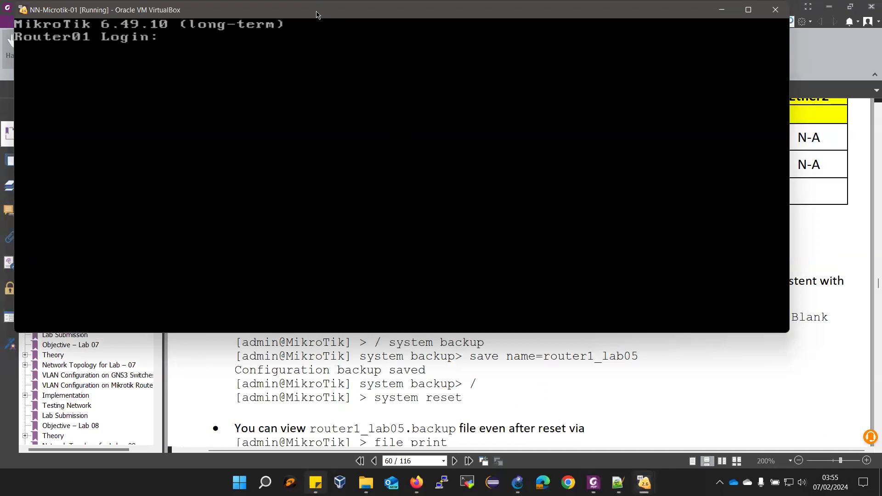
# Log into NN-Microtik-01 as admin and run / system reset, confirming with y
pyautogui.write('admin')
pyautogui.press('Return')
pyautogui.press('Return')
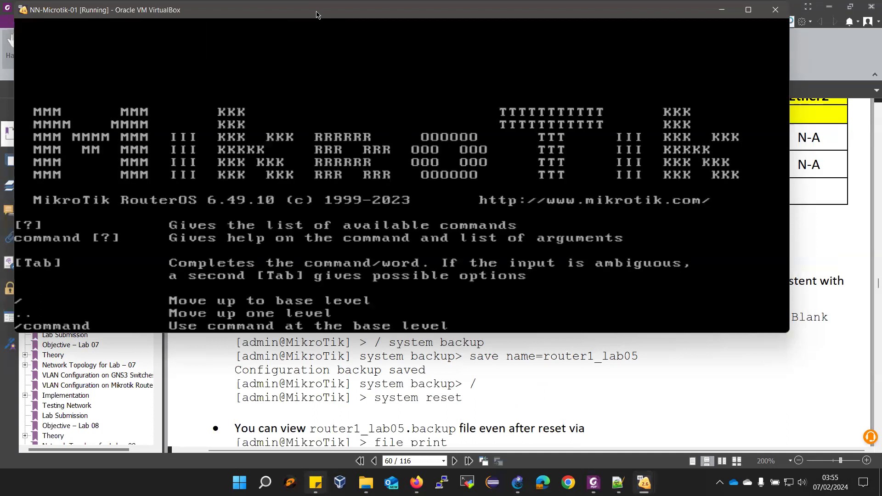
pyautogui.write('systen')
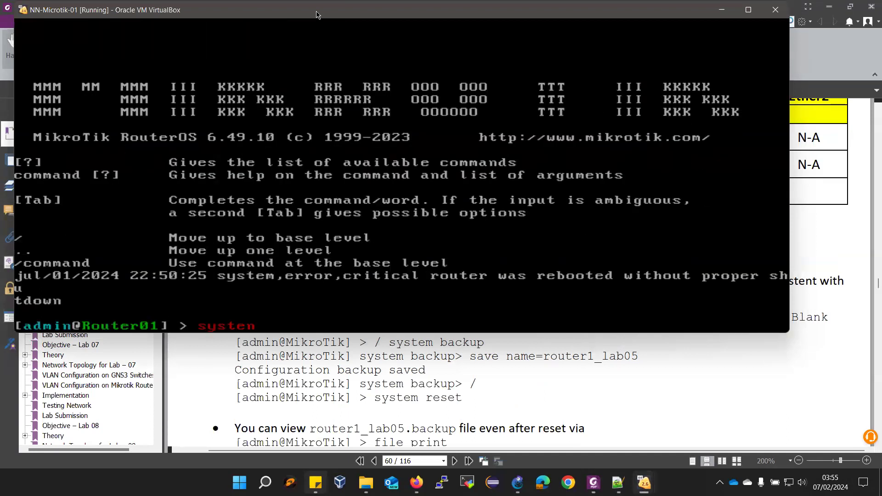
pyautogui.press('BackSpace')
pyautogui.press('BackSpace')
pyautogui.press('BackSpace')
pyautogui.press('BackSpace')
pyautogui.press('BackSpace')
pyautogui.press('BackSpace')
pyautogui.write('/ system reset')
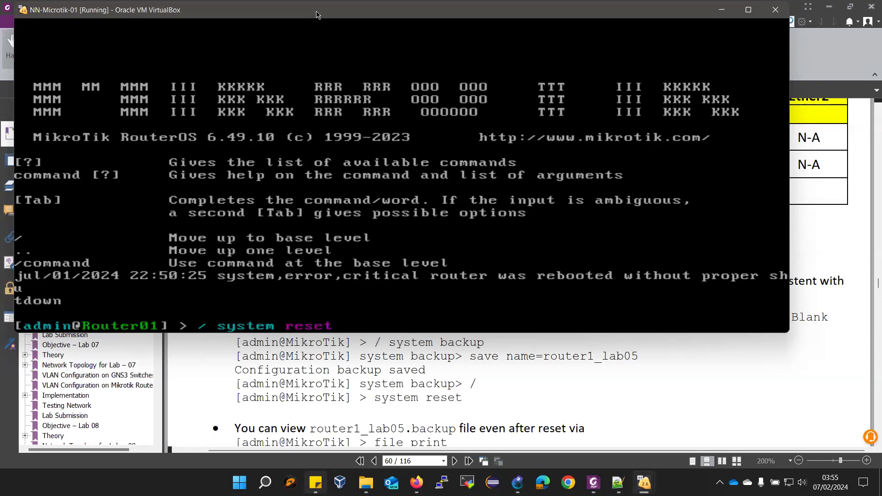
pyautogui.press('Return')
pyautogui.write('y')
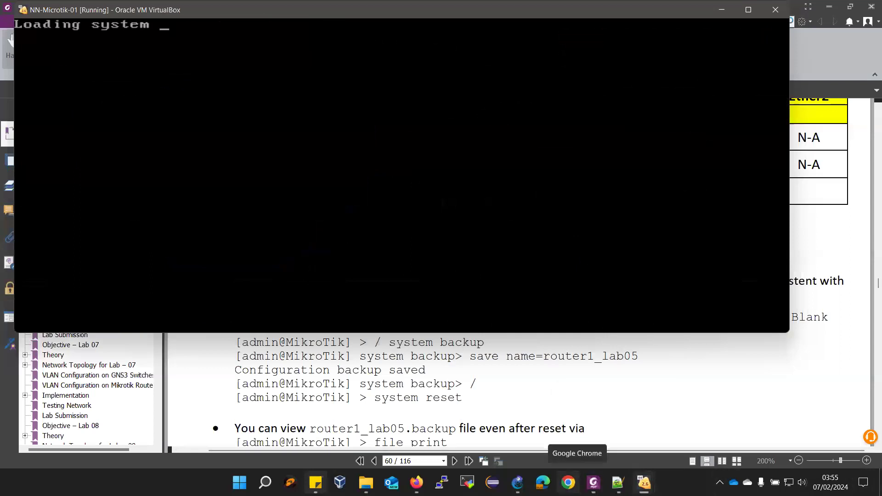
# Log into NN-Microtik-02 as admin with a blank password and run / system reset, confirming with y
pyautogui.moveTo(644, 482)
pyautogui.click(682, 462)
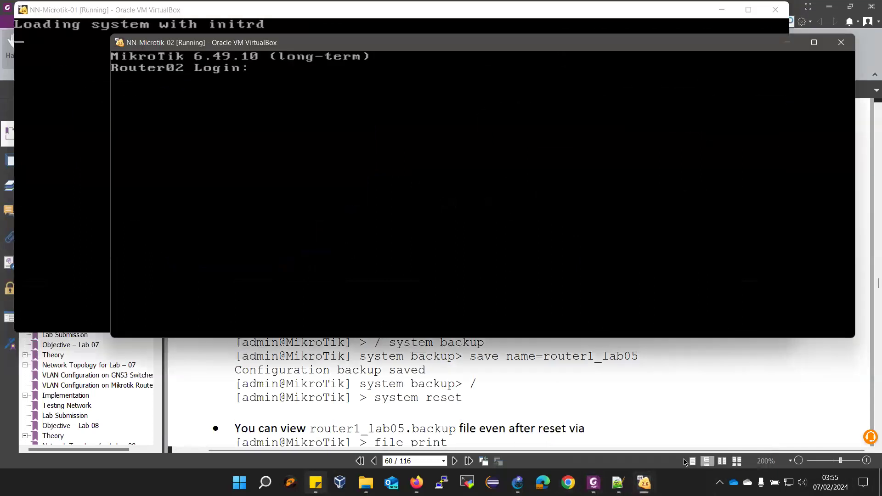
pyautogui.write('admin')
pyautogui.press('Return')
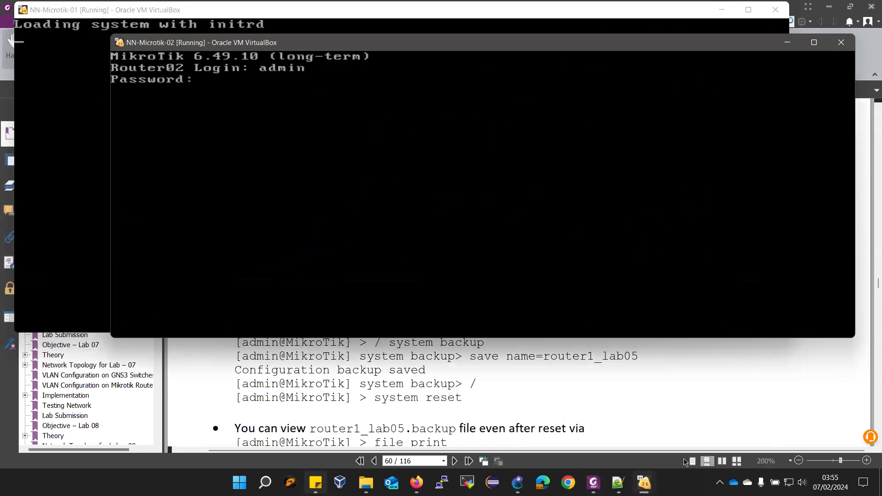
pyautogui.press('Return')
pyautogui.write('/ system ')
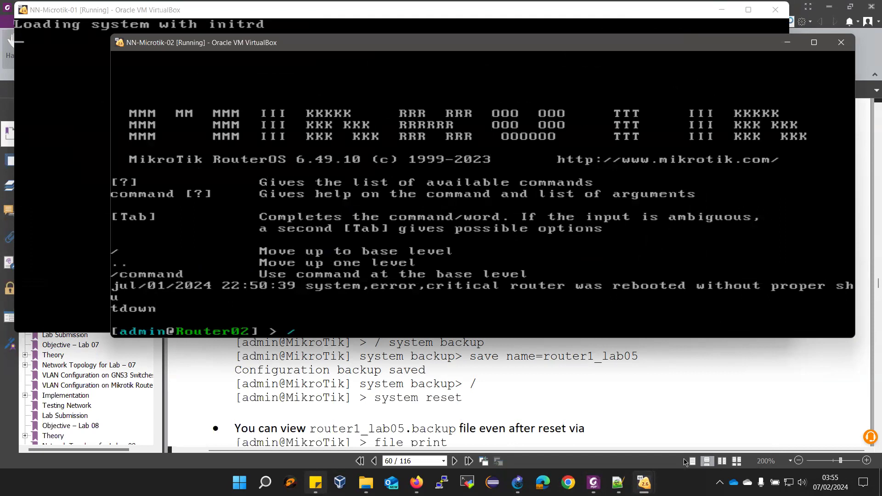
pyautogui.write('rese')
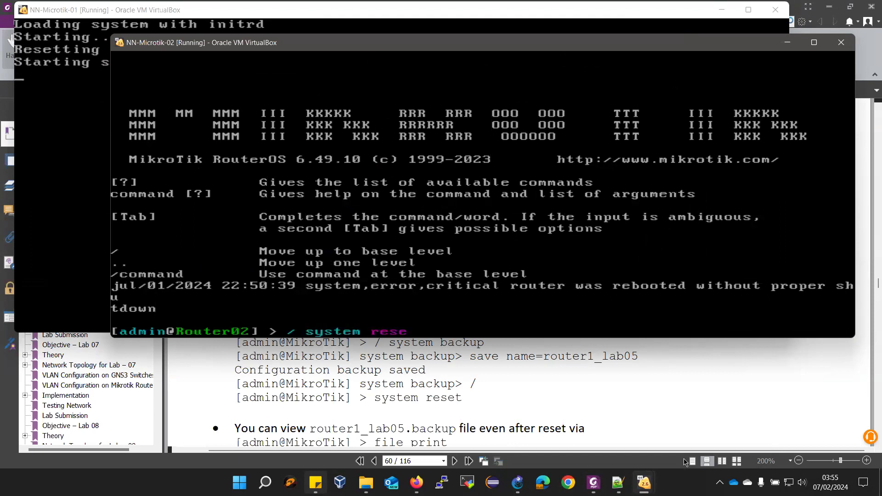
pyautogui.press('Tab')
pyautogui.press('BackSpace')
pyautogui.press('BackSpace')
pyautogui.press('BackSpace')
pyautogui.press('BackSpace')
pyautogui.press('BackSpace')
pyautogui.press('BackSpace')
pyautogui.press('BackSpace')
pyautogui.press('BackSpace')
pyautogui.press('BackSpace')
pyautogui.press('BackSpace')
pyautogui.press('BackSpace')
pyautogui.press('BackSpace')
pyautogui.press('BackSpace')
pyautogui.press('BackSpace')
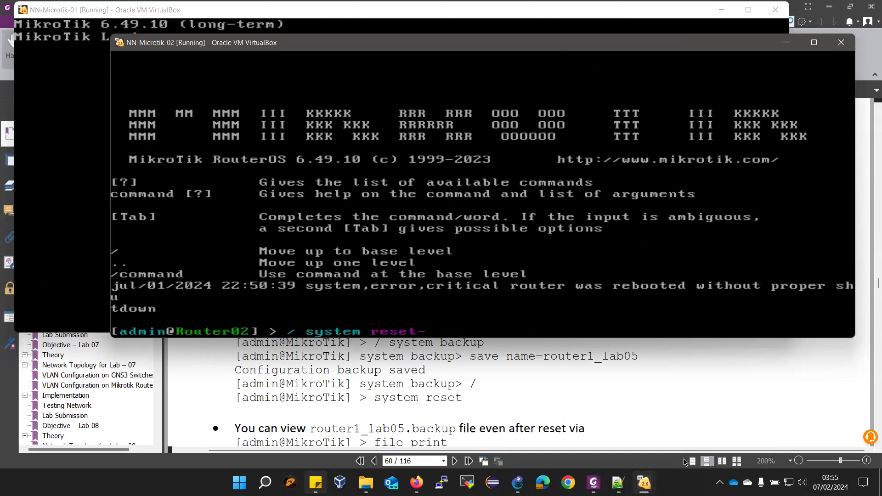
pyautogui.press('Return')
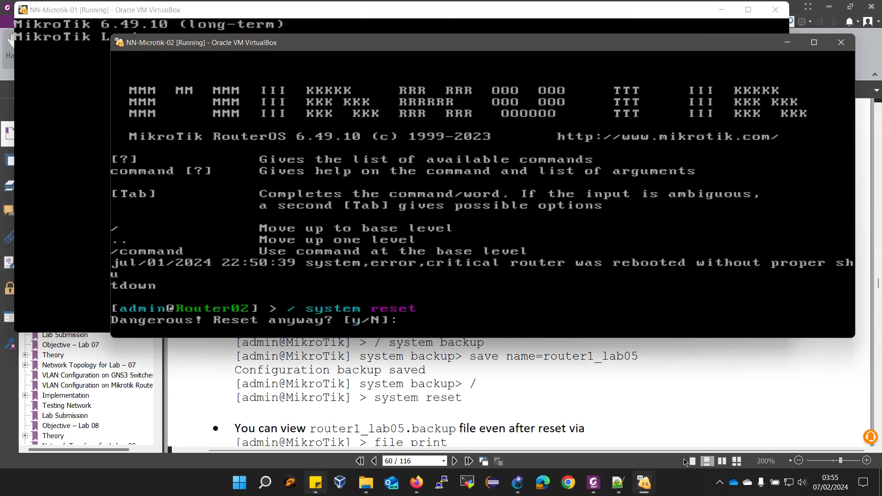
pyautogui.write('y')
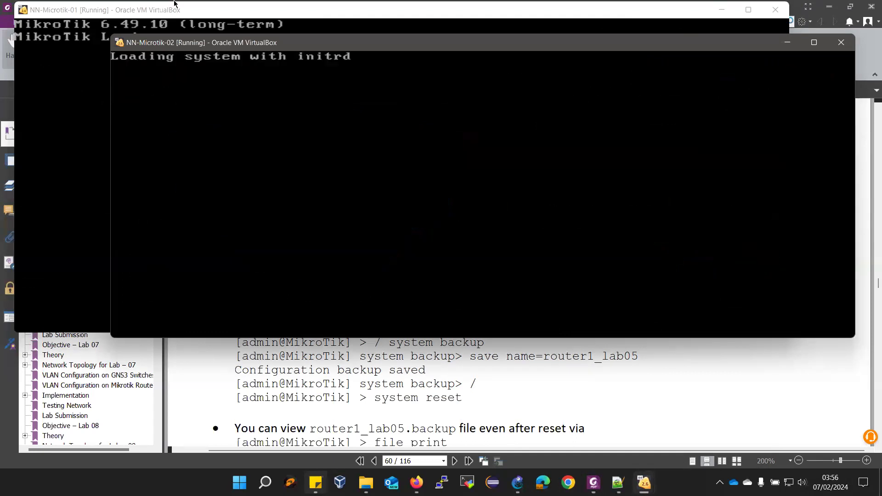
pyautogui.click(186, 16)
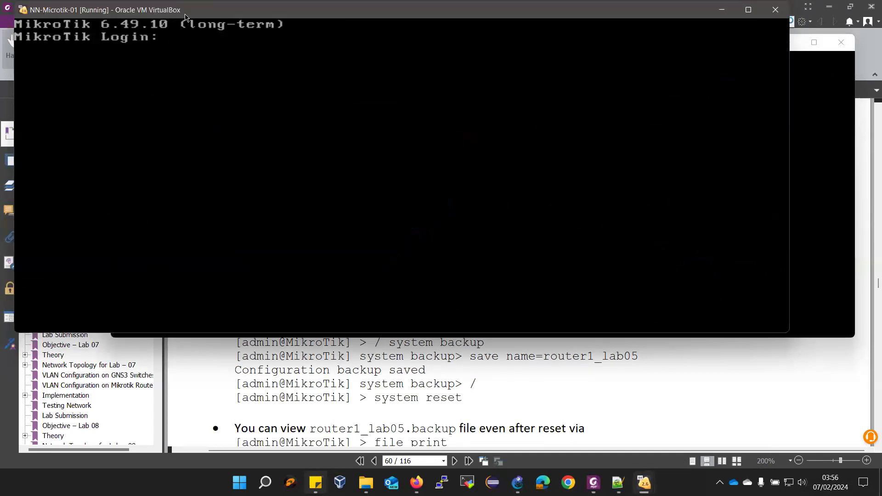
# Log into the reset first router as admin and set a new admin password
pyautogui.write('admin')
pyautogui.press('Return')
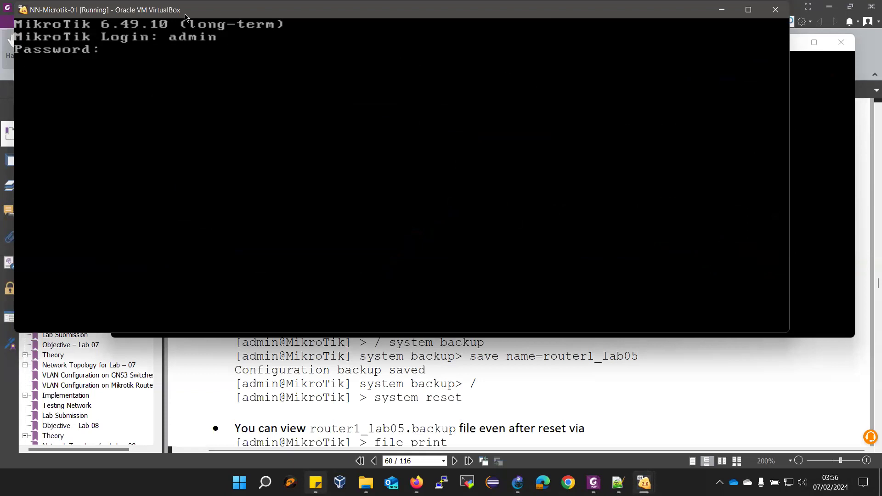
pyautogui.write('***')
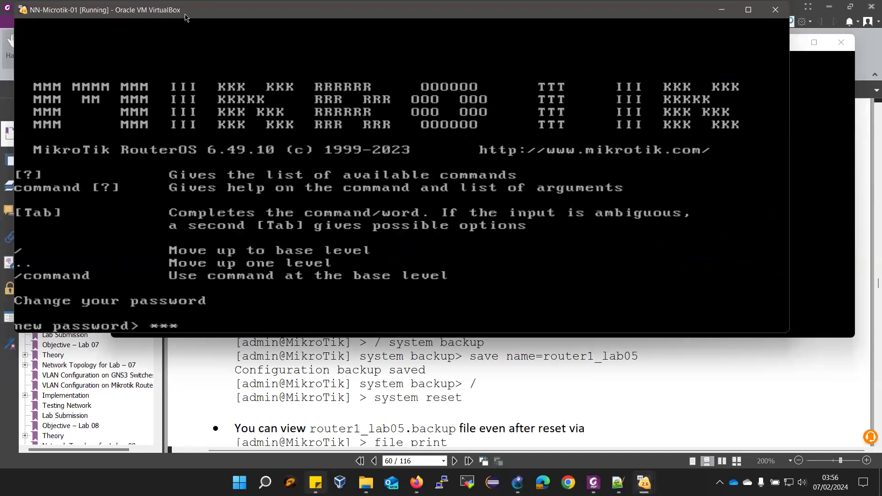
pyautogui.press('Return')
pyautogui.write('***')
pyautogui.press('Return')
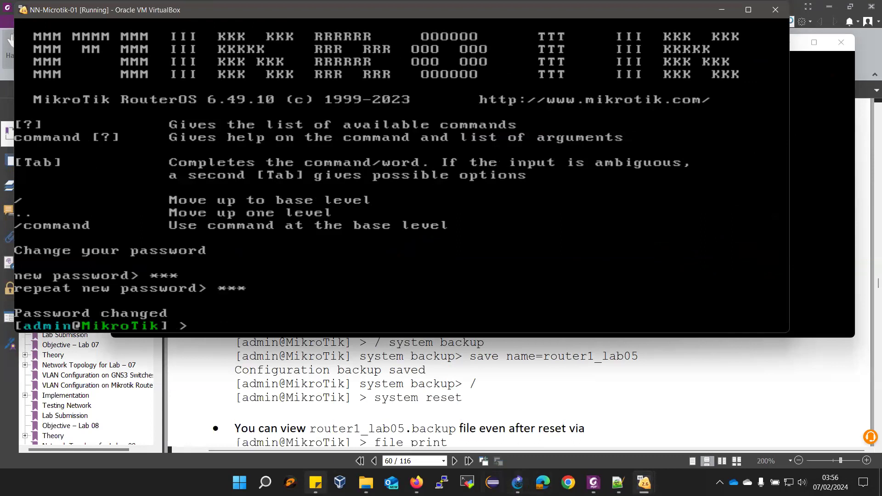
# Log into the second router as admin and set and confirm its new password
pyautogui.moveTo(644, 483)
pyautogui.click(672, 438)
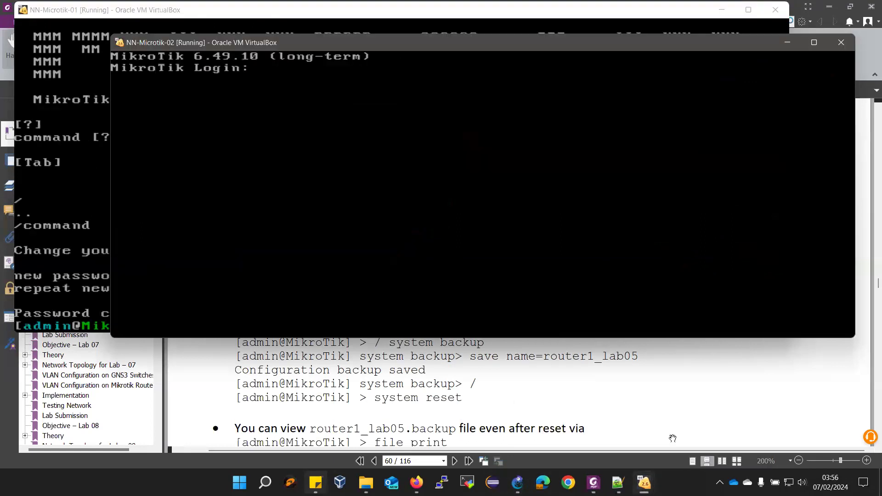
pyautogui.write('admin')
pyautogui.press('Return')
pyautogui.press('Return')
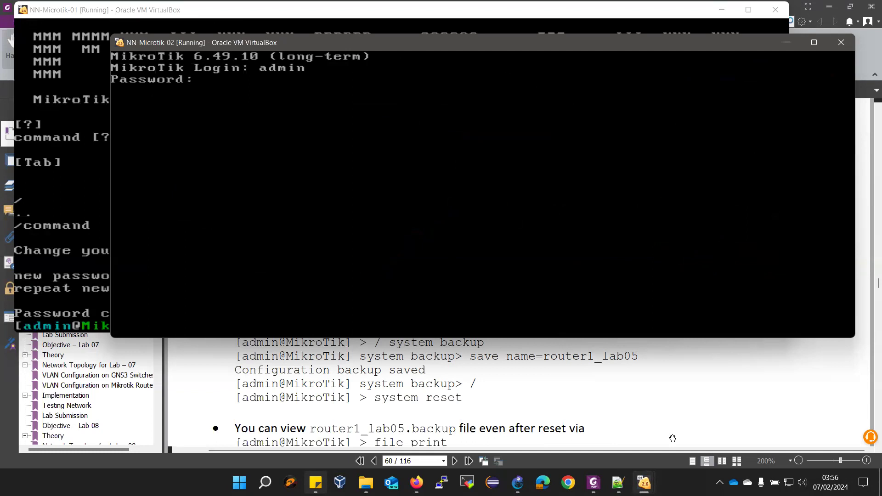
pyautogui.write('admin')
pyautogui.press('Return')
pyautogui.press('Return')
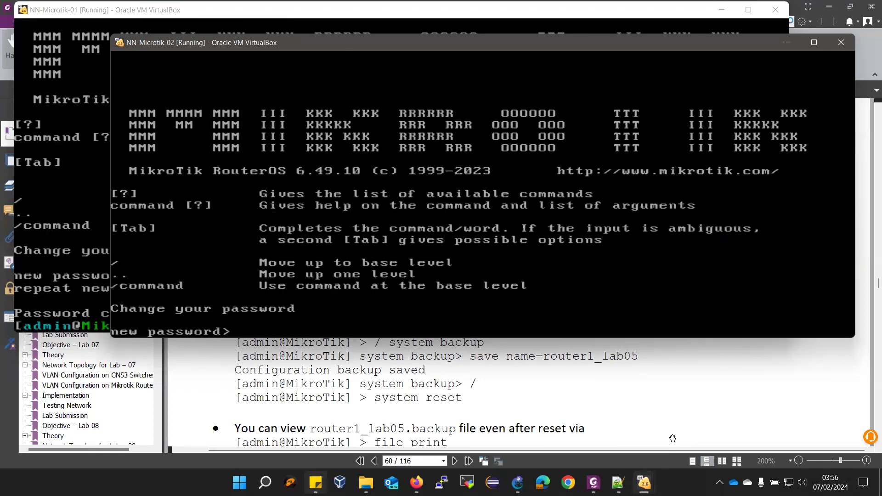
pyautogui.write('123')
pyautogui.press('Return')
pyautogui.write('123')
pyautogui.press('Return')
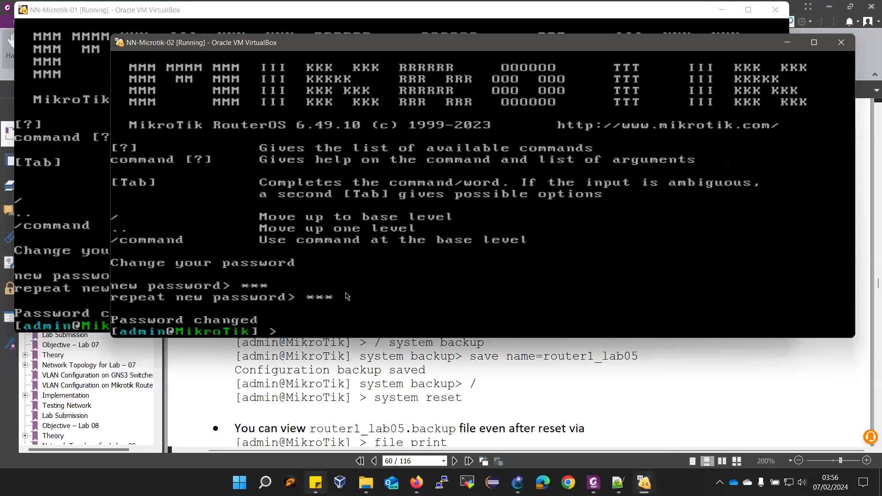
# Resize and arrange both router console windows so they are visible together
pyautogui.moveTo(404, 44); pyautogui.dragTo(465, 52)
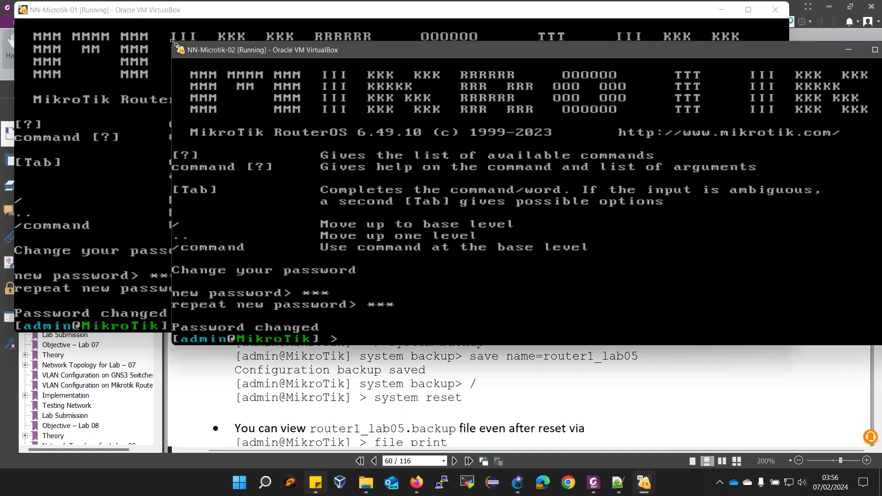
pyautogui.moveTo(175, 43); pyautogui.dragTo(361, 46)
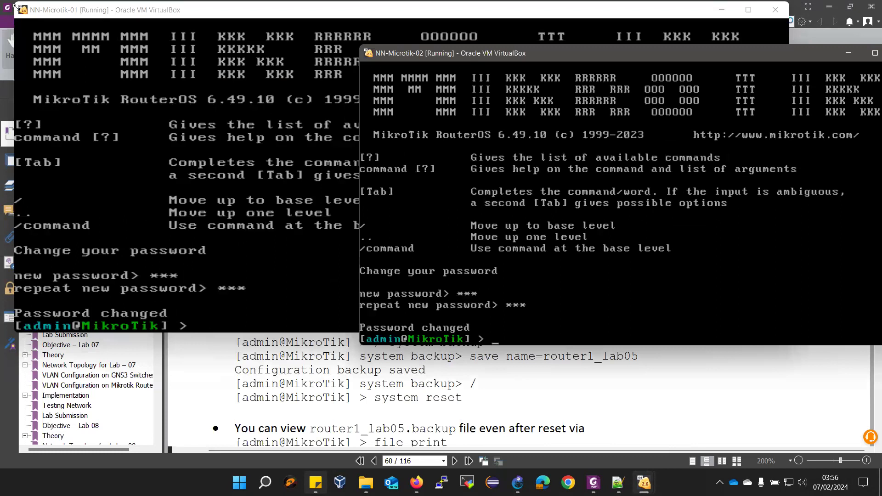
pyautogui.moveTo(15, 6); pyautogui.dragTo(256, 34)
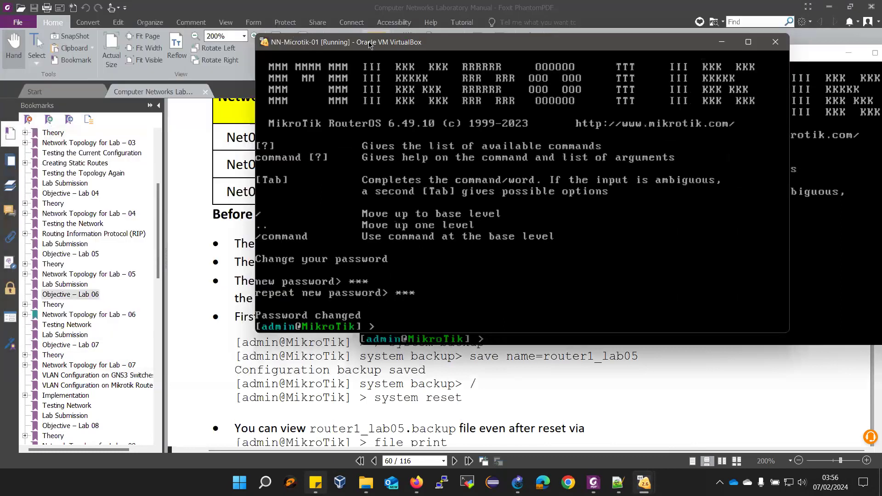
# Rename the first router to Router-01 with system identity set name=Router-01
pyautogui.moveTo(369, 42); pyautogui.dragTo(127, 11)
pyautogui.scroll(-3, 318, 425)
pyautogui.scroll(-5, 319, 424)
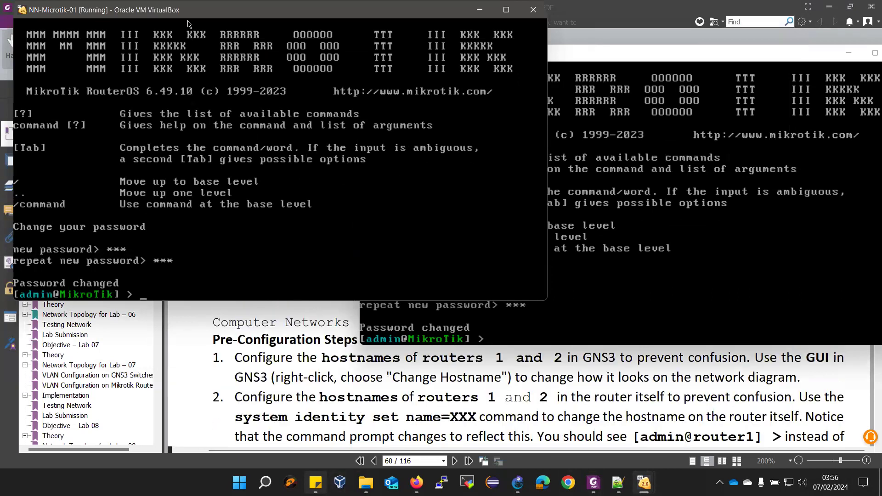
pyautogui.write('system identity')
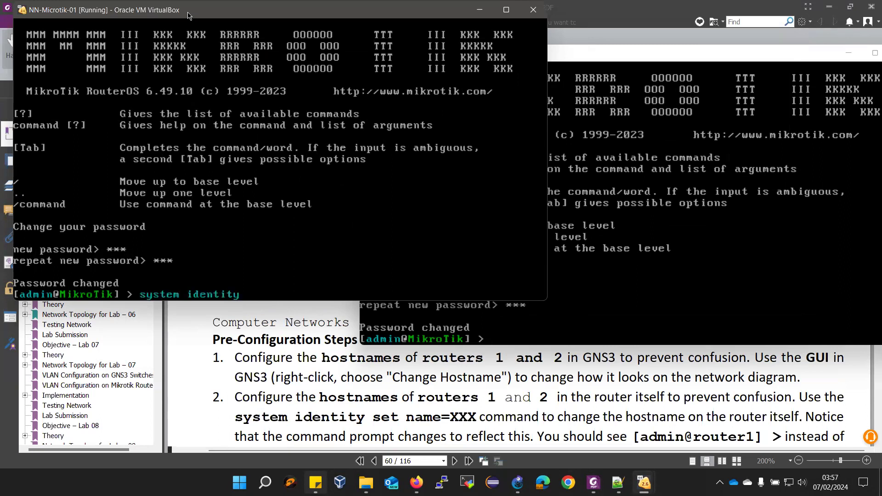
pyautogui.write(' set name=Router')
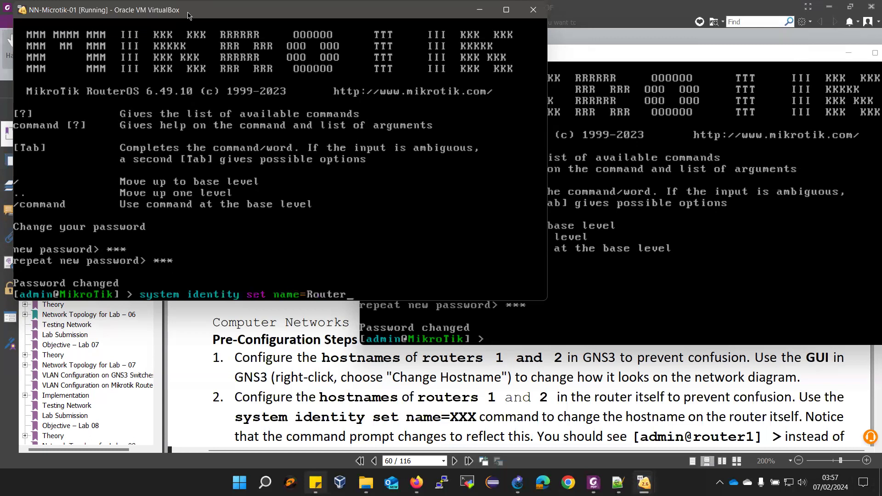
pyautogui.write('-01')
pyautogui.press('Return')
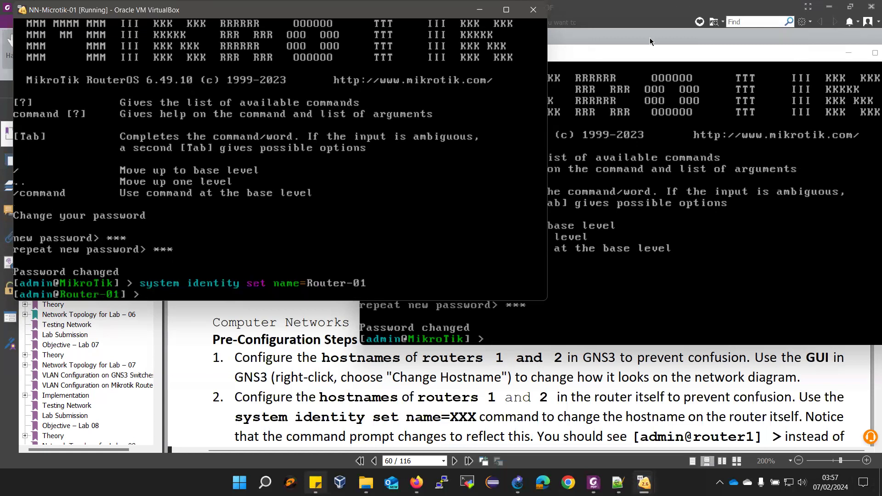
# Rename the second router to Router-02 with system identity set name=Router-02
pyautogui.click(650, 41)
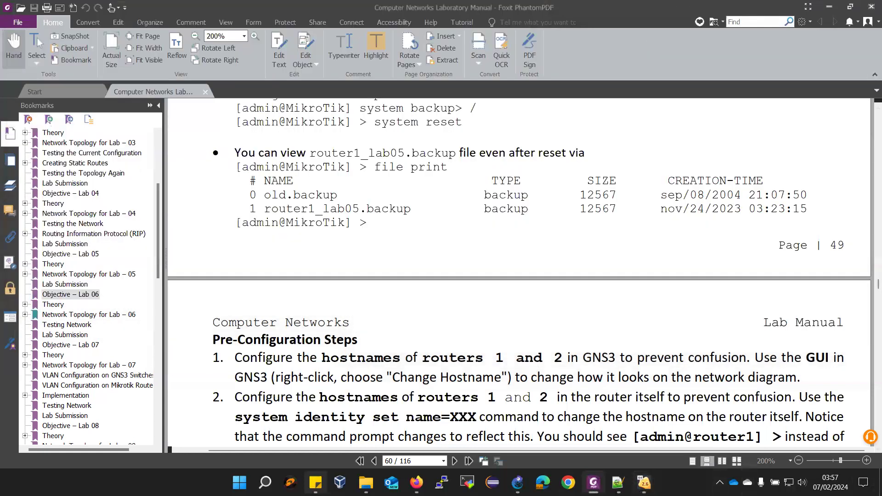
pyautogui.moveTo(642, 480)
pyautogui.click(674, 429)
pyautogui.write('system identity set ro')
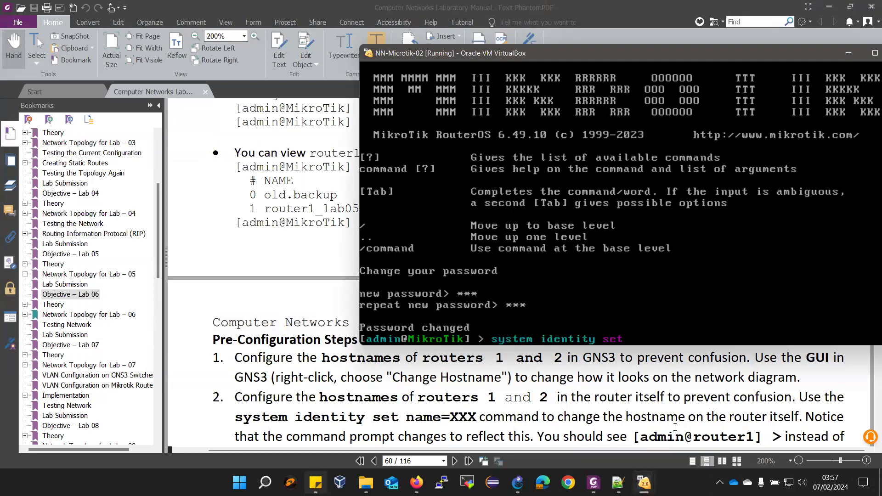
pyautogui.press('BackSpace')
pyautogui.press('BackSpace')
pyautogui.write('name=Router-02')
pyautogui.press('Return')
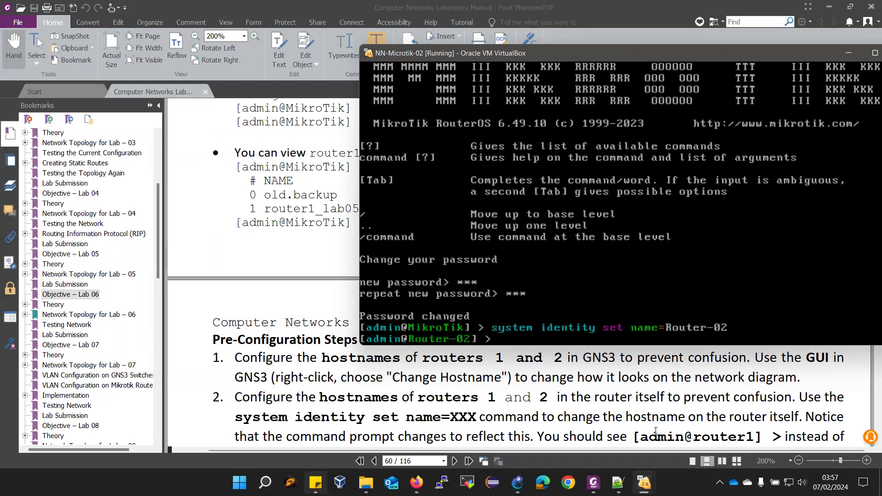
pyautogui.scroll(-3, 307, 372)
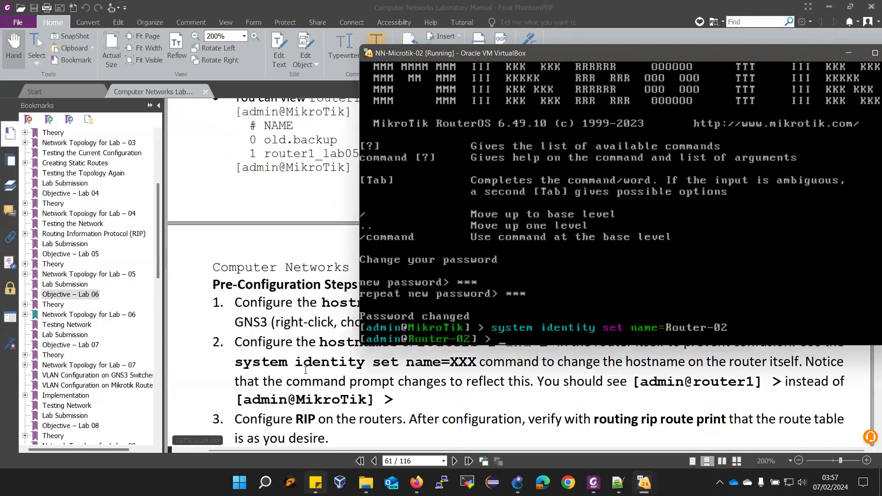
pyautogui.scroll(-3, 316, 393)
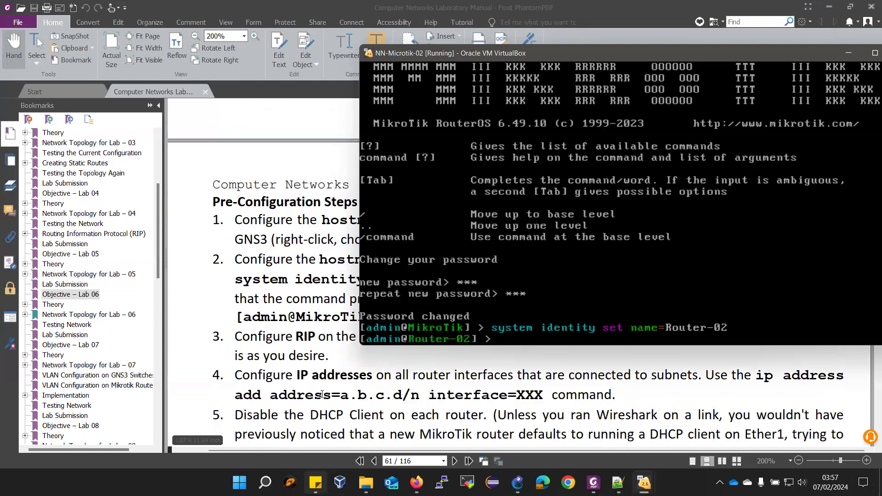
pyautogui.scroll(2, 322, 394)
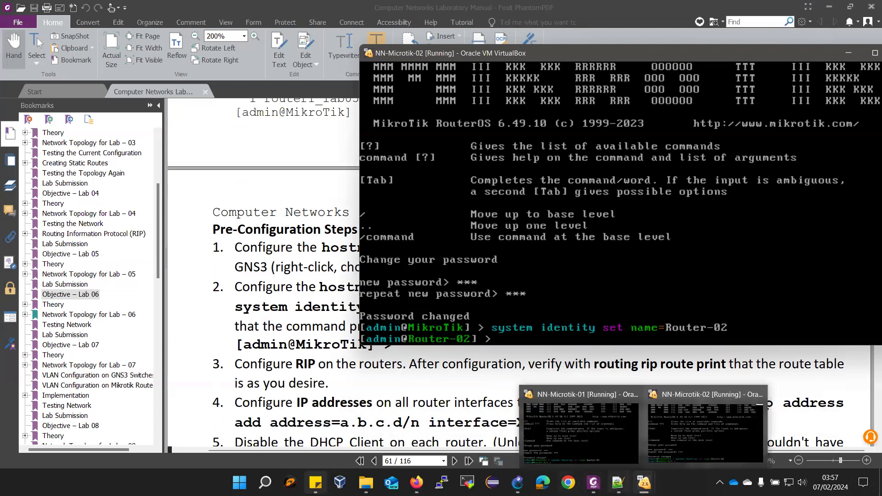
pyautogui.click(619, 482)
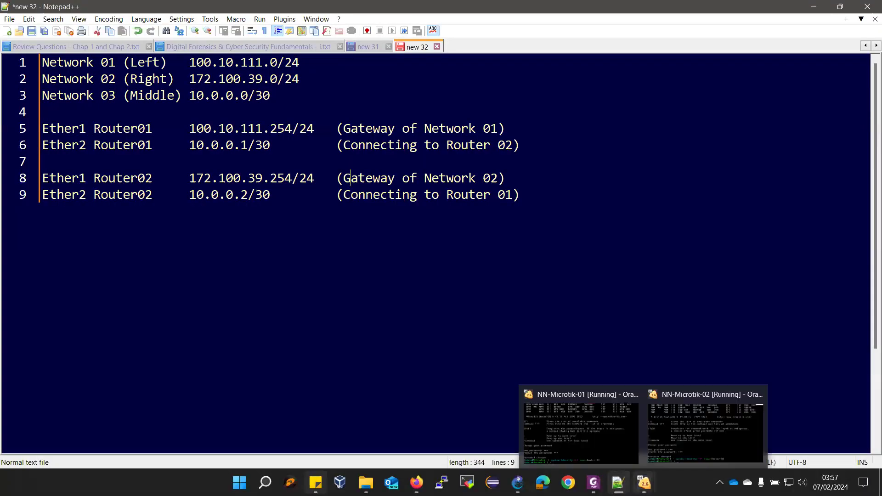
# Assign 100.10.111.254/24 to Router-01's ether1 with ip address add
pyautogui.click(580, 397)
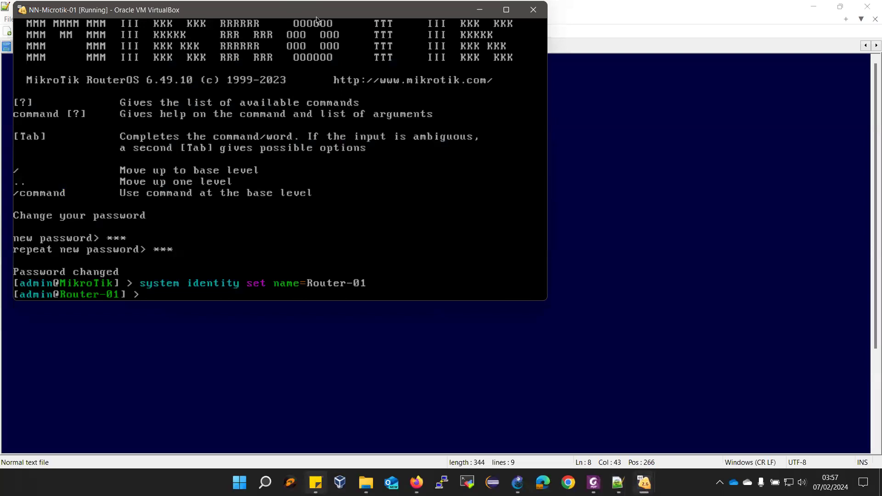
pyautogui.moveTo(291, 13); pyautogui.dragTo(592, 90)
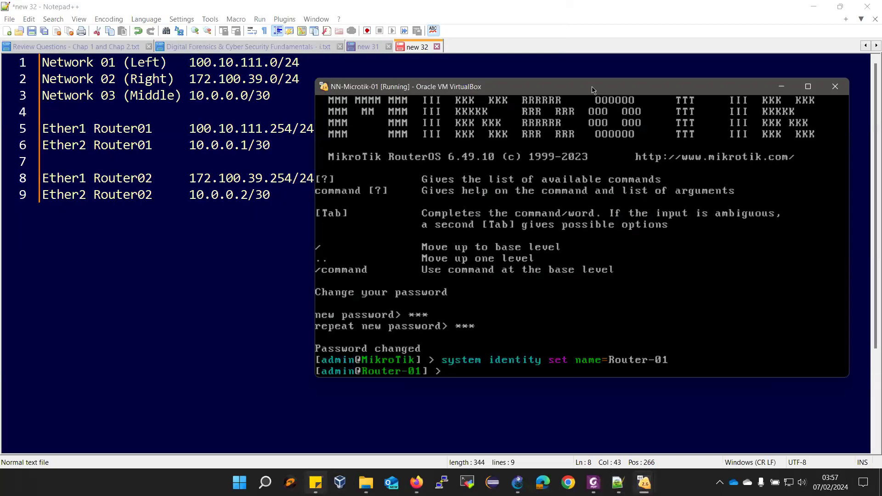
pyautogui.write('ip address add address=')
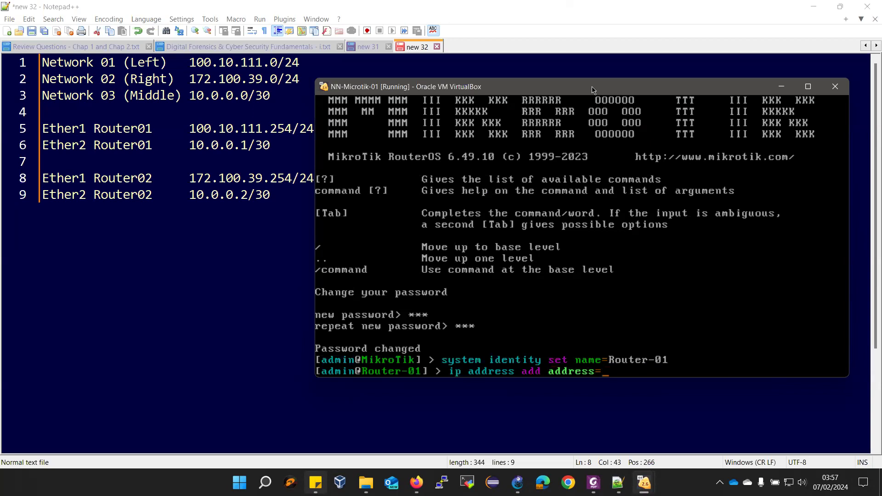
pyautogui.write('100.10.111.254/24')
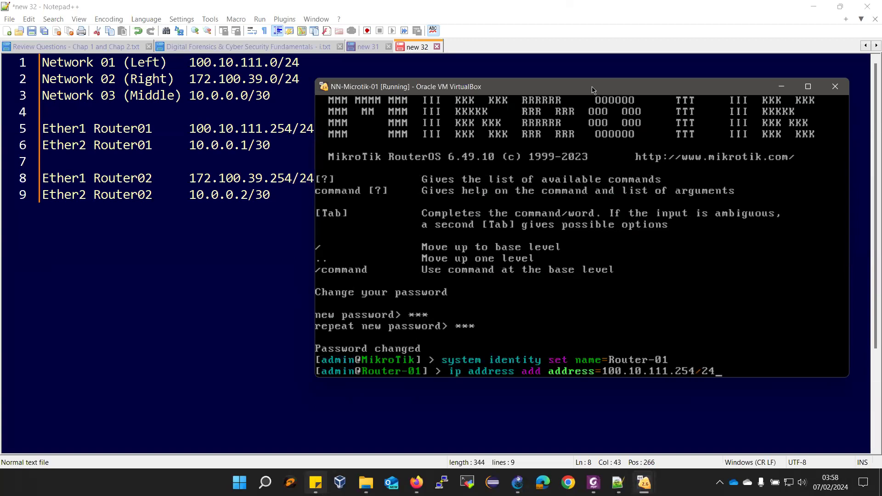
pyautogui.write(' int')
pyautogui.press('Tab')
pyautogui.write('ether1')
pyautogui.press('Return')
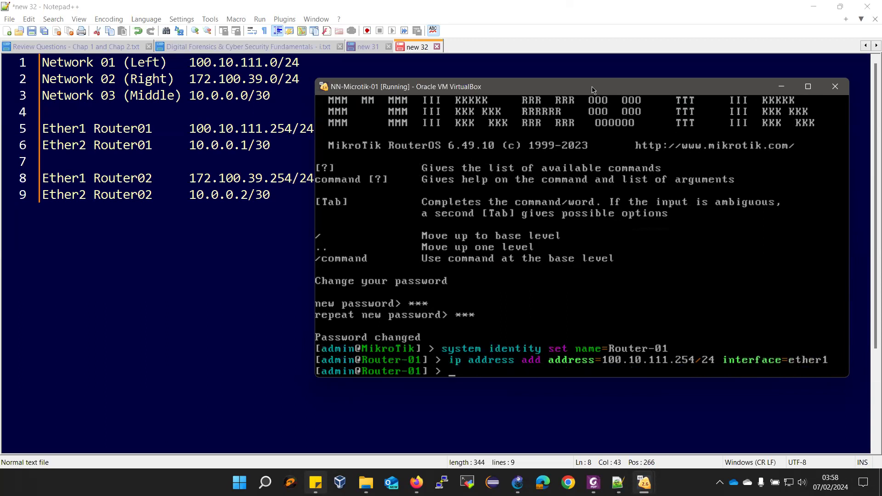
# Assign 10.0.0.1/30 to ether2 and verify both addresses with ip address print
pyautogui.press('Up')
pyautogui.press('BackSpace')
pyautogui.write('254/24 interface=ether2')
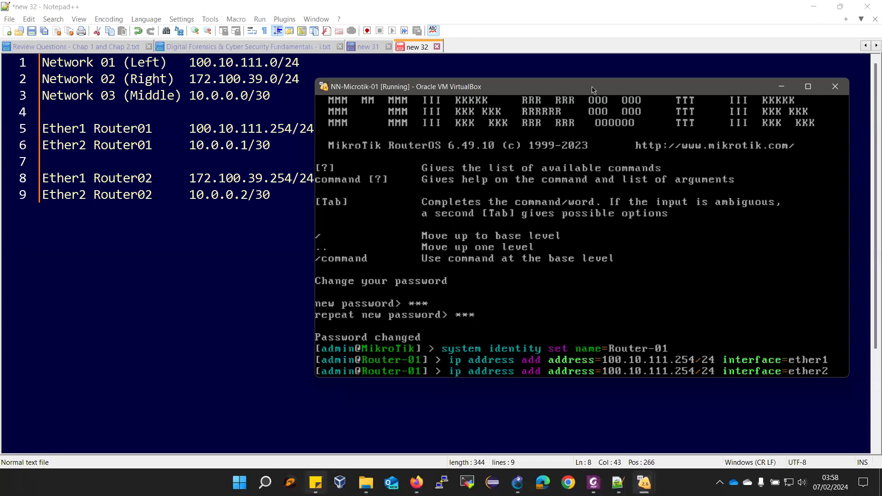
pyautogui.press('BackSpace')
pyautogui.press('BackSpace')
pyautogui.press('BackSpace')
pyautogui.press('BackSpace')
pyautogui.press('BackSpace')
pyautogui.press('BackSpace')
pyautogui.press('BackSpace')
pyautogui.press('BackSpace')
pyautogui.press('BackSpace')
pyautogui.press('BackSpace')
pyautogui.press('BackSpace')
pyautogui.press('BackSpace')
pyautogui.press('BackSpace')
pyautogui.press('BackSpace')
pyautogui.press('BackSpace')
pyautogui.press('BackSpace')
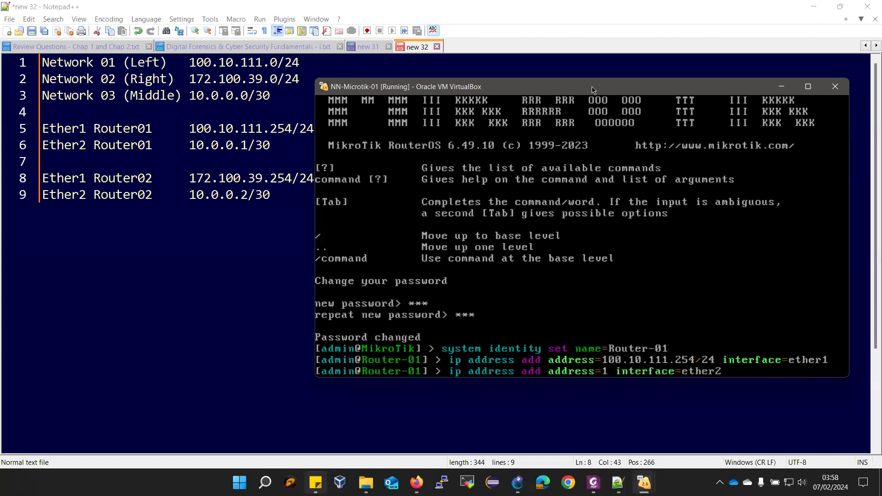
pyautogui.write('0.0.0.')
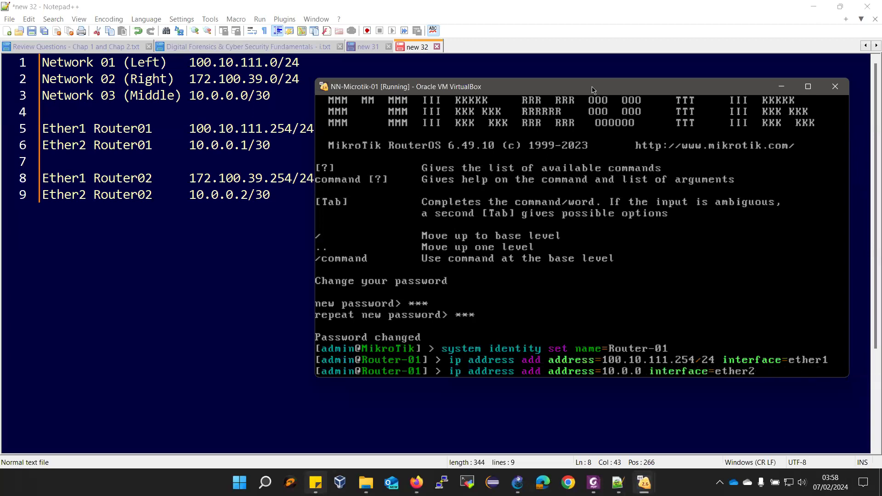
pyautogui.write('1/30')
pyautogui.press('Return')
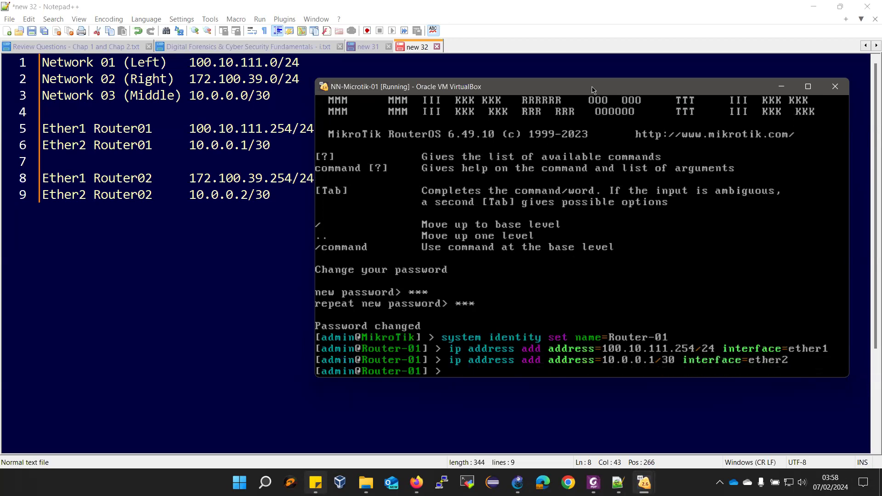
pyautogui.write('ip address print')
pyautogui.press('Return')
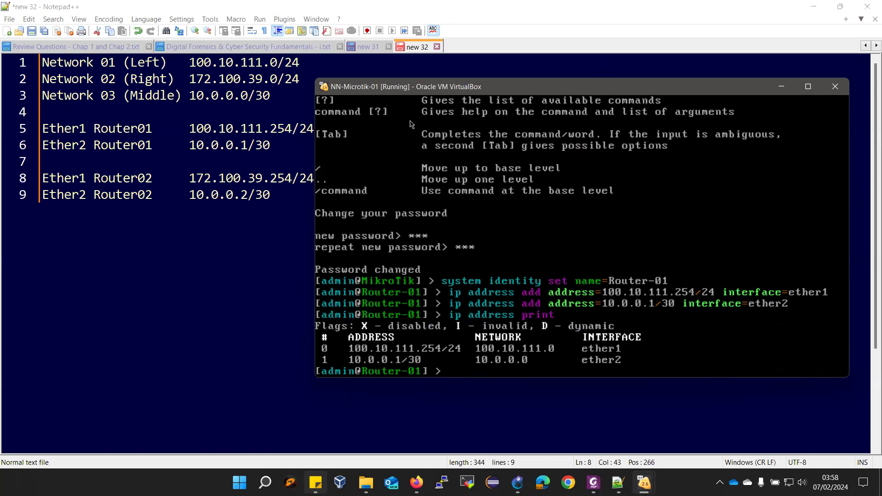
pyautogui.moveTo(644, 482)
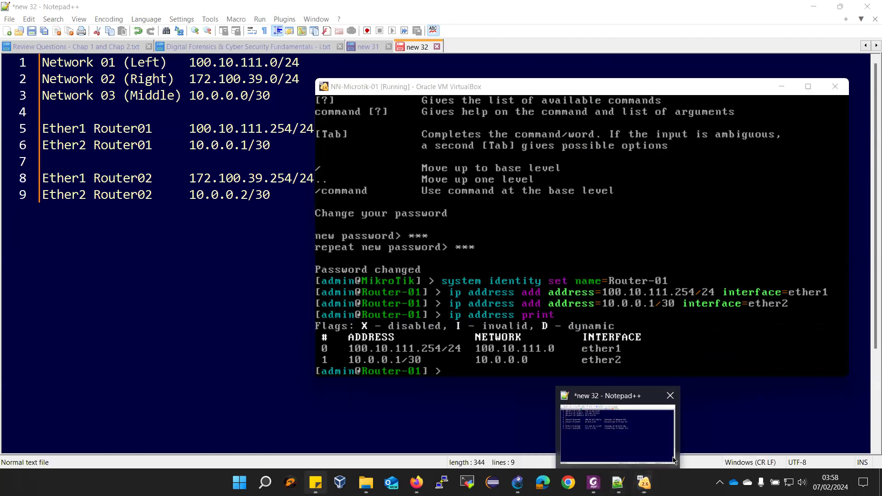
pyautogui.click(661, 455)
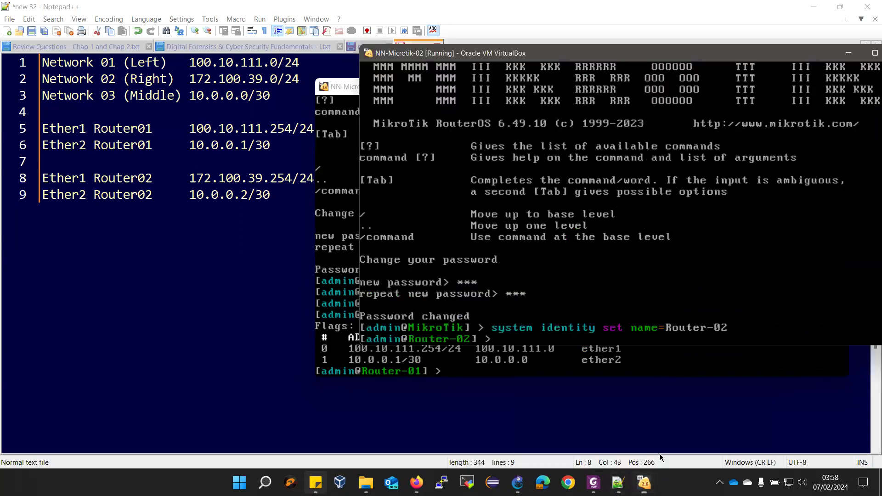
# On Router-02, add address 172.100.39.254/24 to ether1
pyautogui.click(344, 3)
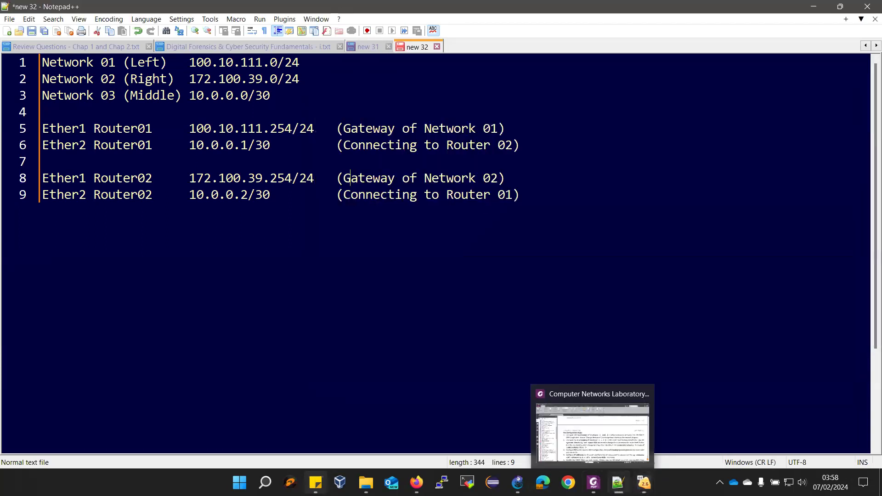
pyautogui.moveTo(643, 482)
pyautogui.click(675, 434)
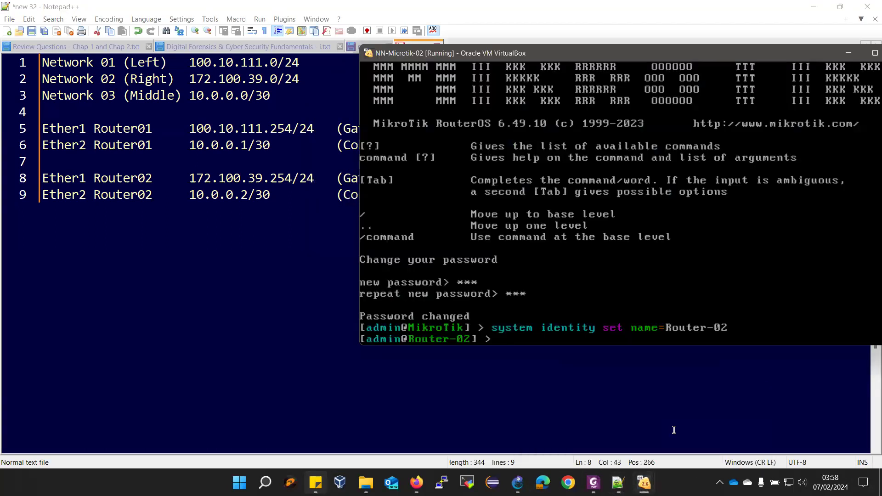
pyautogui.write('ip address add add')
pyautogui.press('Tab')
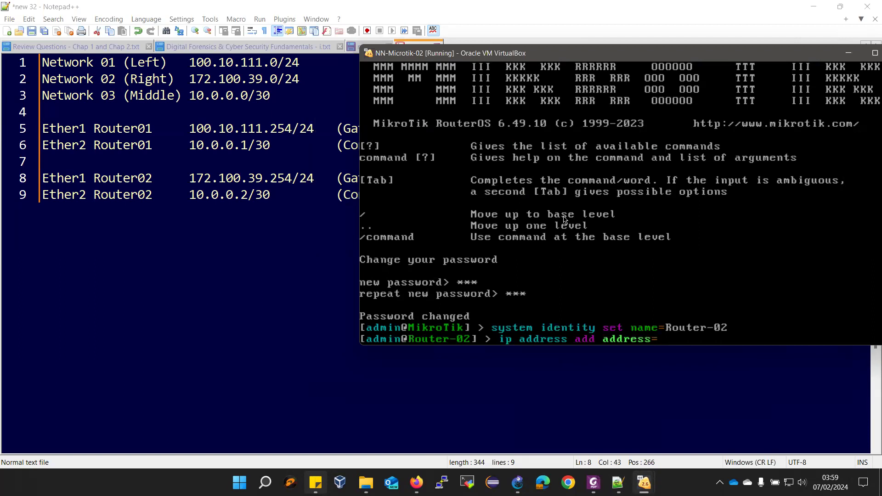
pyautogui.write('172.100.39.254/24')
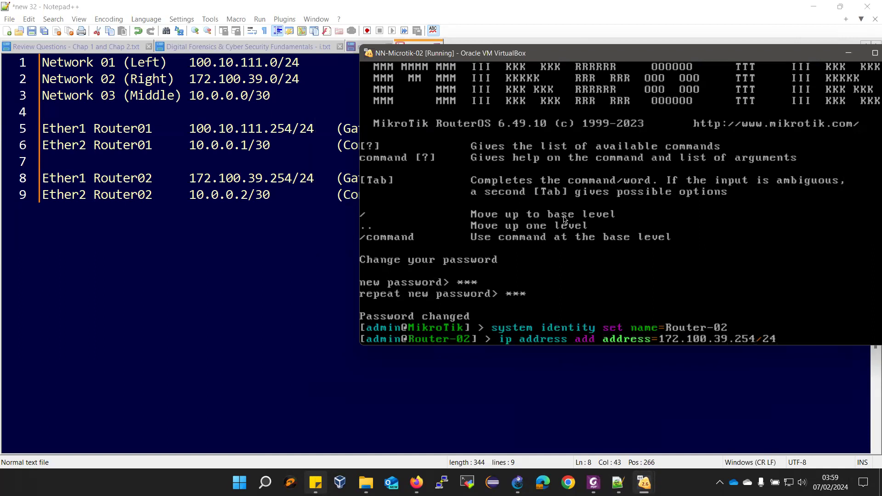
pyautogui.write(' i')
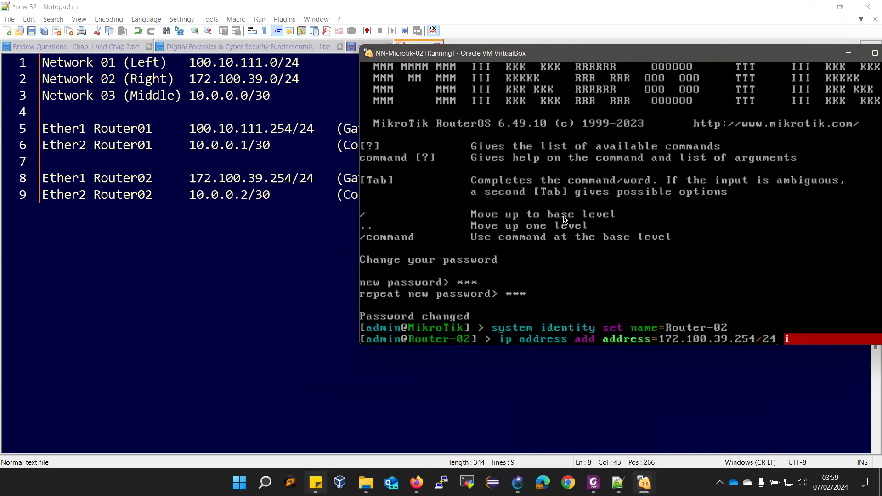
pyautogui.write('nterface=ethe')
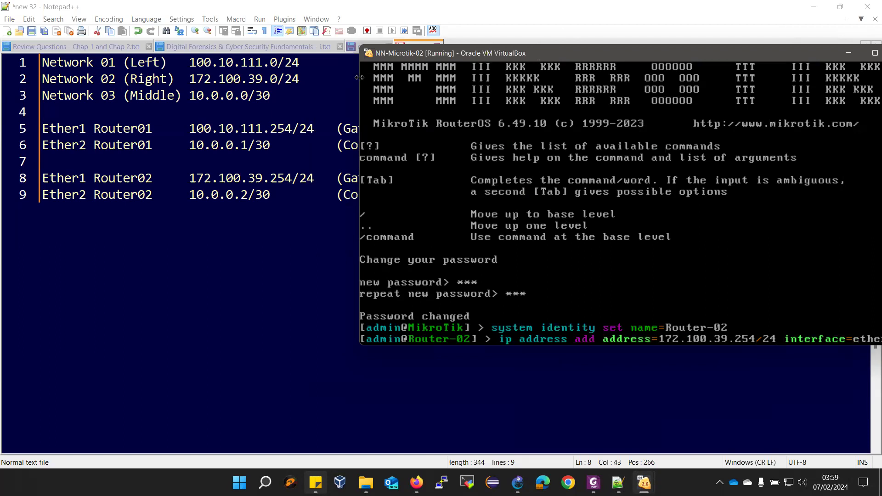
pyautogui.moveTo(359, 77); pyautogui.dragTo(404, 77)
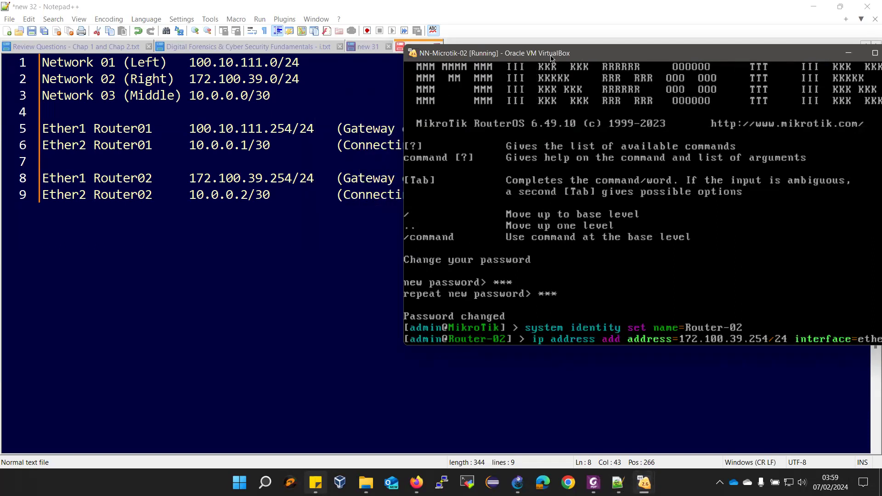
pyautogui.moveTo(548, 58); pyautogui.dragTo(522, 53)
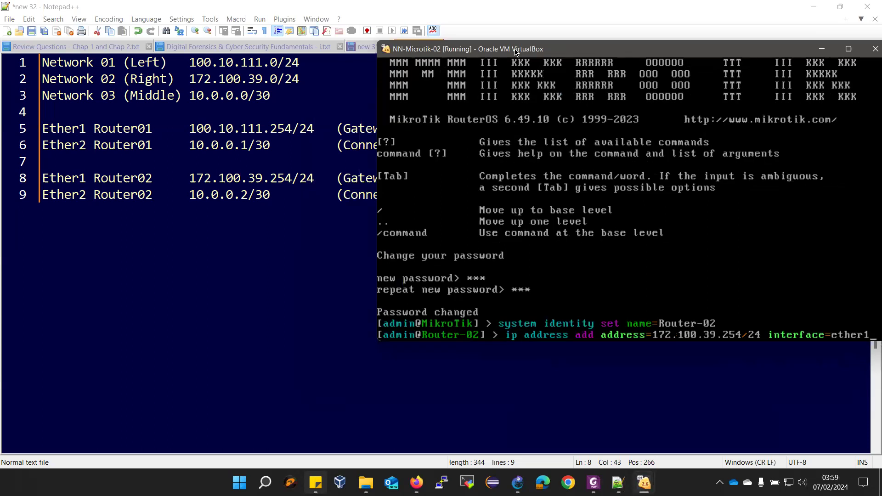
pyautogui.moveTo(516, 52); pyautogui.dragTo(516, 33)
pyautogui.press('Return')
pyautogui.press('Return')
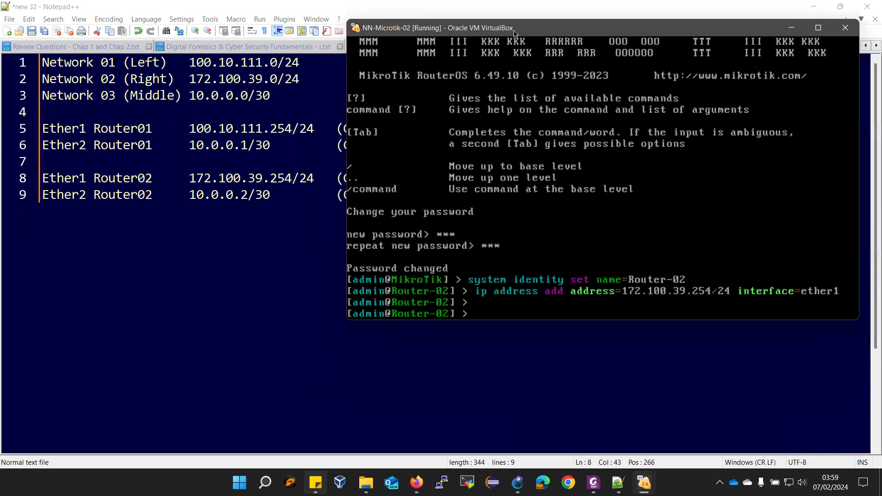
# Add 10.0.0.2/30 to ether2 by editing the recalled ether1 command
pyautogui.press('Up')
pyautogui.press('BackSpace')
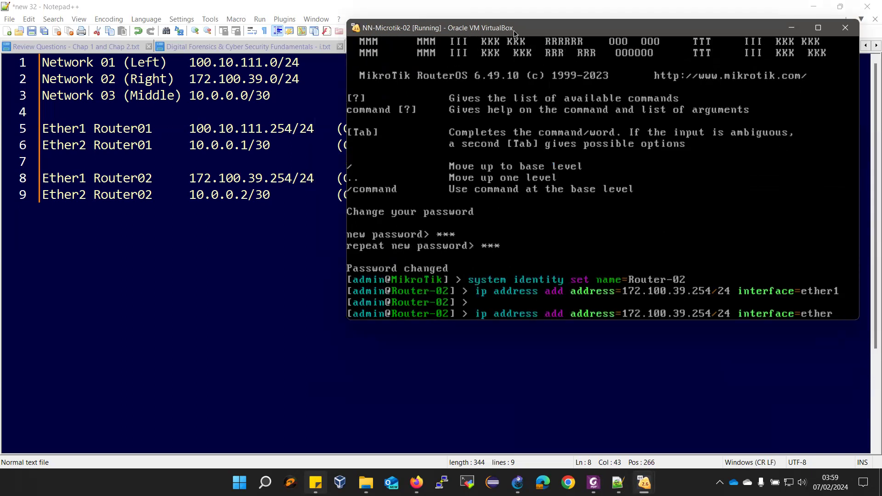
pyautogui.write('2')
pyautogui.press('Left')
pyautogui.press('Left')
pyautogui.press('Left')
pyautogui.press('Left')
pyautogui.press('Left')
pyautogui.press('Left')
pyautogui.press('Left')
pyautogui.press('Left')
pyautogui.press('Left')
pyautogui.press('Left')
pyautogui.press('Left')
pyautogui.press('Left')
pyautogui.press('BackSpace')
pyautogui.press('BackSpace')
pyautogui.press('BackSpace')
pyautogui.press('BackSpace')
pyautogui.press('BackSpace')
pyautogui.press('BackSpace')
pyautogui.press('BackSpace')
pyautogui.press('BackSpace')
pyautogui.press('BackSpace')
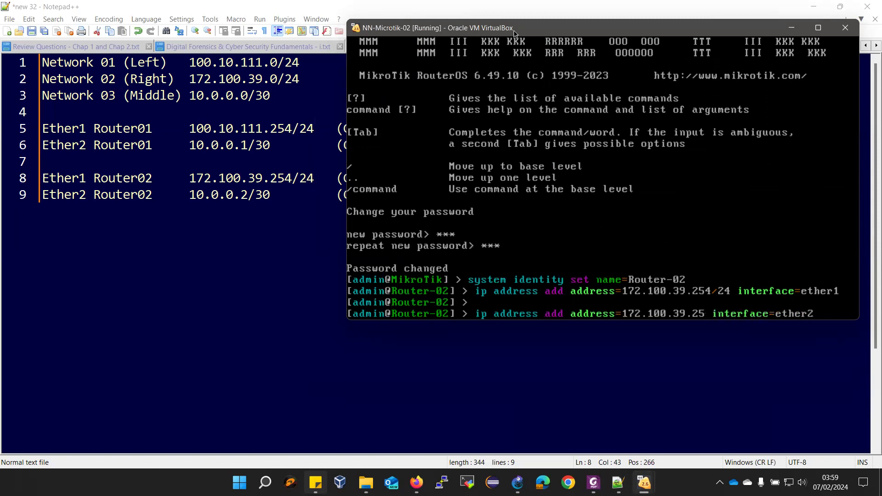
pyautogui.press('BackSpace')
pyautogui.press('BackSpace')
pyautogui.press('BackSpace')
pyautogui.press('BackSpace')
pyautogui.press('BackSpace')
pyautogui.press('BackSpace')
pyautogui.press('BackSpace')
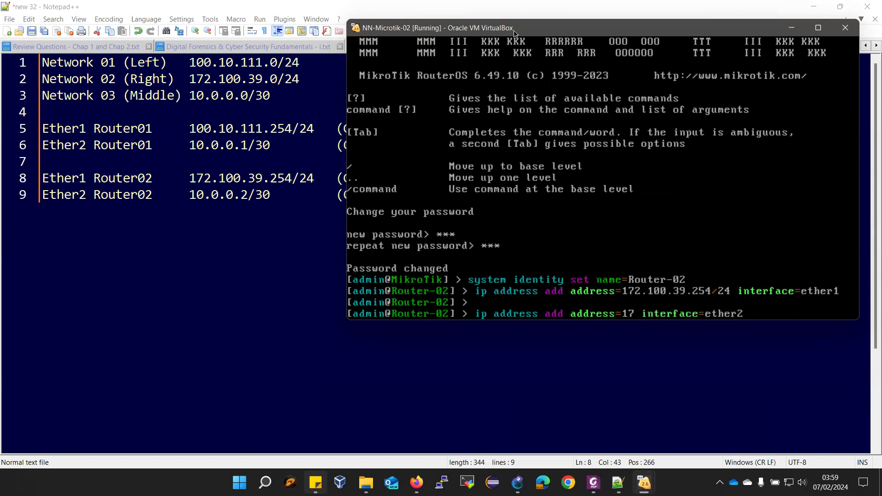
pyautogui.write('0.0.0.')
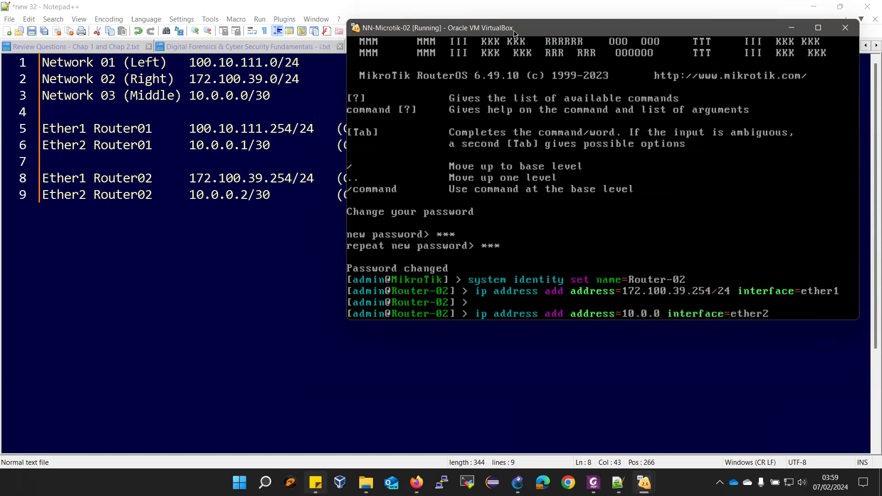
pyautogui.write('2')
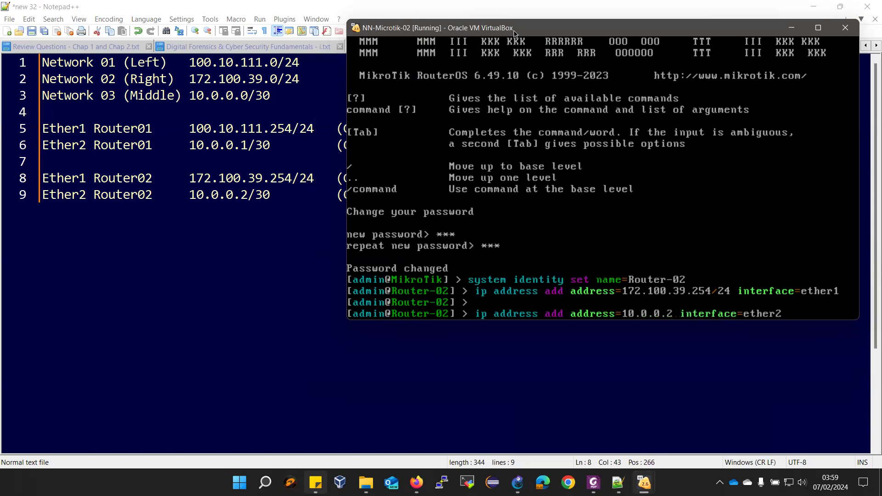
pyautogui.write('/30')
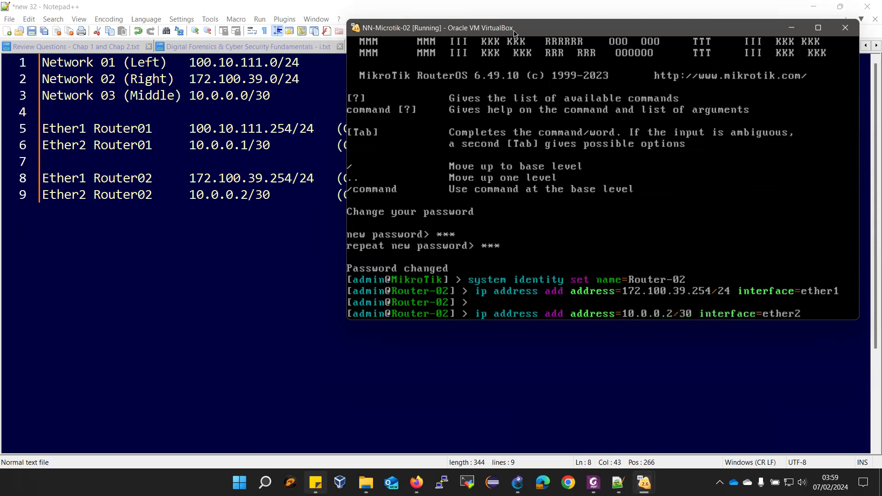
pyautogui.press('Return')
# List Router-02's addresses, then ping Router-01 at 10.0.0.1 and stop after replies
pyautogui.write('ip address ')
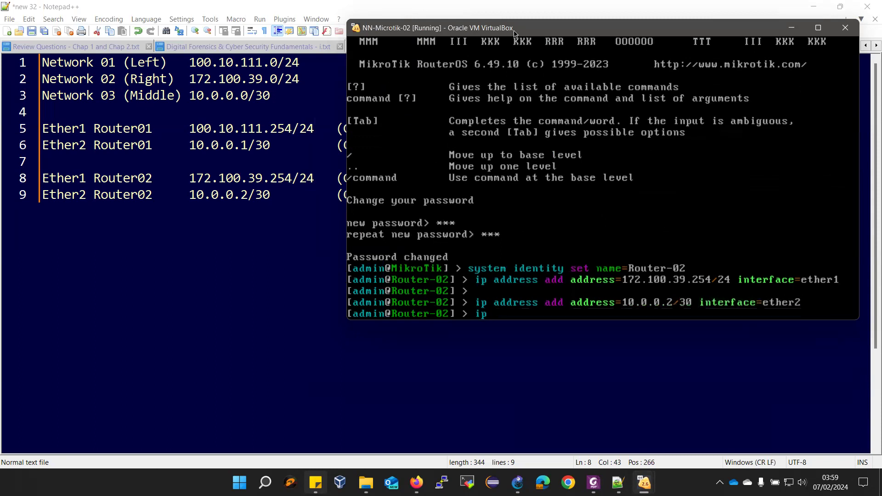
pyautogui.write('print')
pyautogui.press('Return')
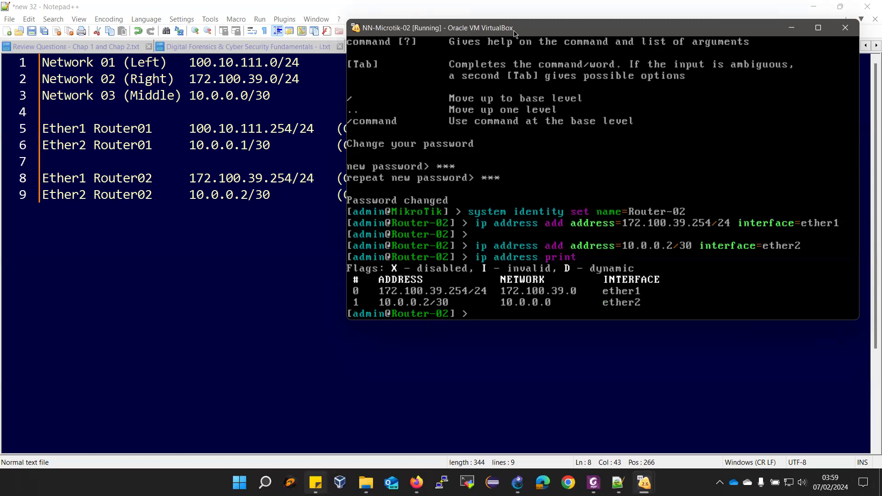
pyautogui.write('ping 10.0.0.1')
pyautogui.press('Return')
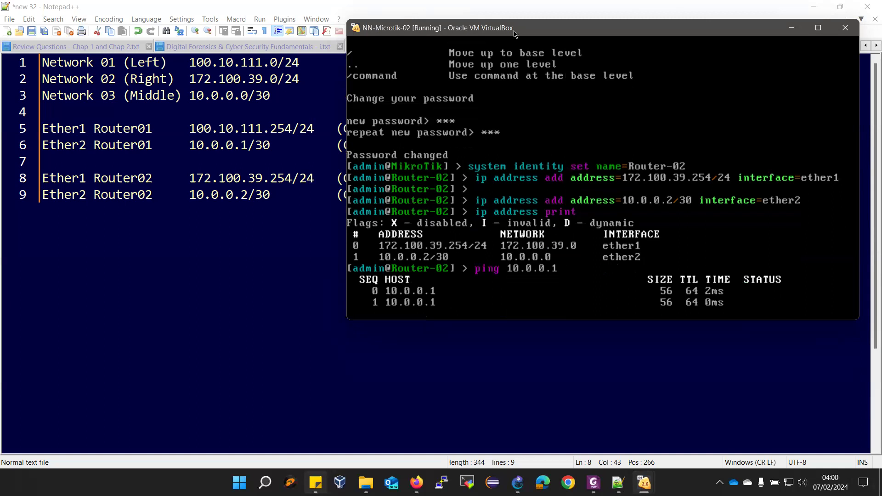
pyautogui.hotkey('ctrl', 'c')
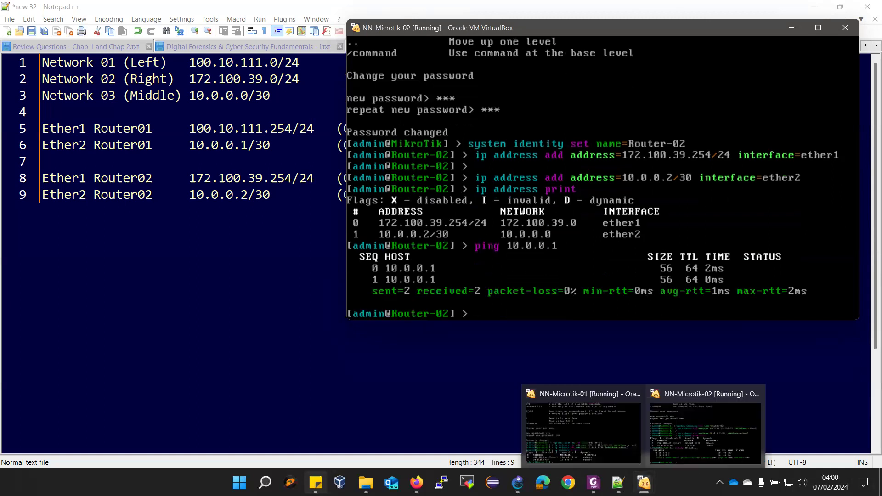
# Nudge NN-Microtik-02's Ether2 label slightly down-right in the topology, then bring up the lab manual
pyautogui.click(517, 482)
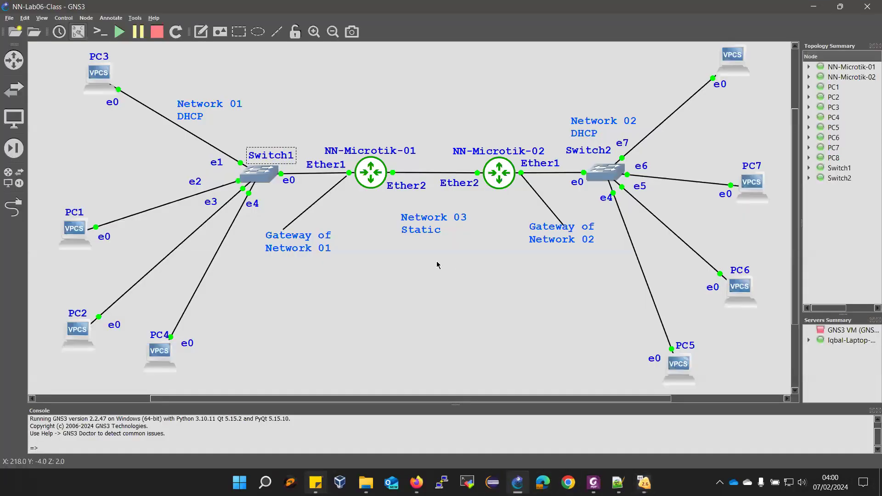
pyautogui.moveTo(455, 185); pyautogui.dragTo(459, 190)
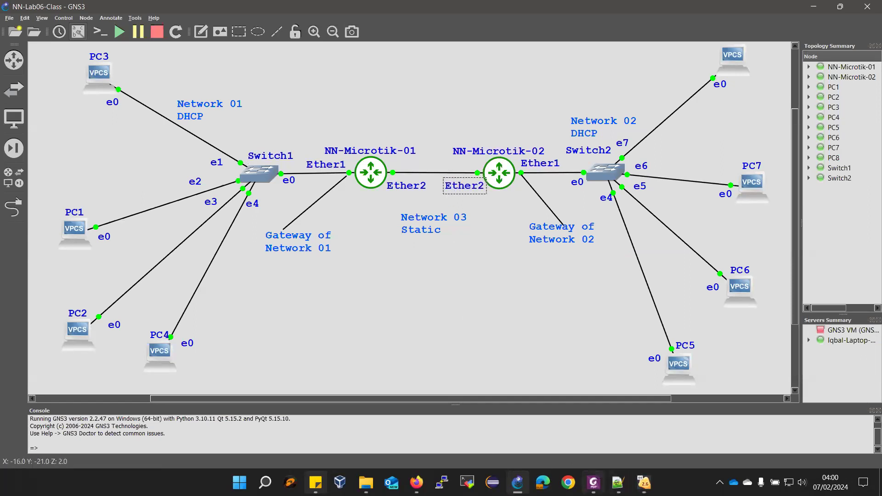
pyautogui.moveTo(593, 482)
pyautogui.click(569, 418)
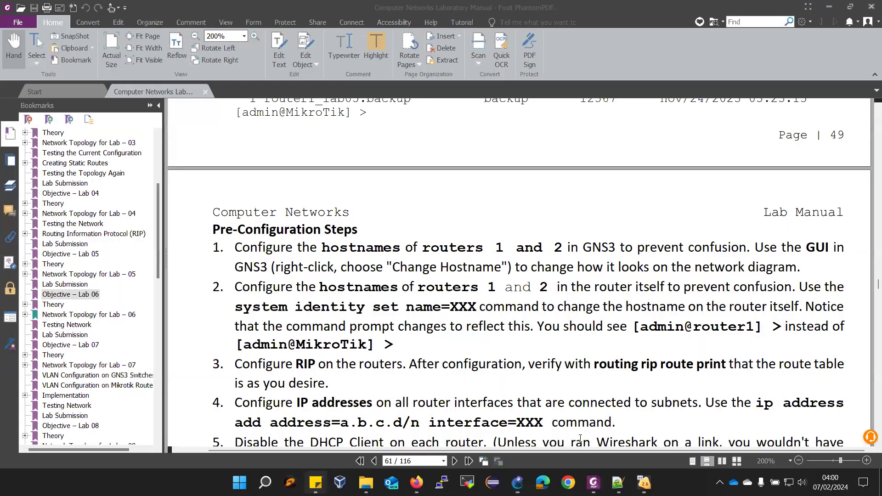
# Scroll page 61 down to steps 5–8, covering RIP and the per-router DHCP servers
pyautogui.scroll(-4, 519, 383)
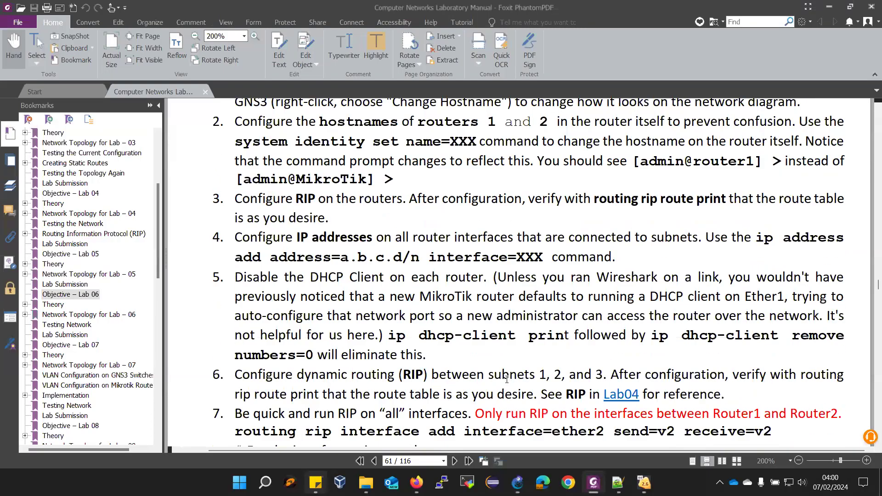
pyautogui.scroll(-2, 503, 381)
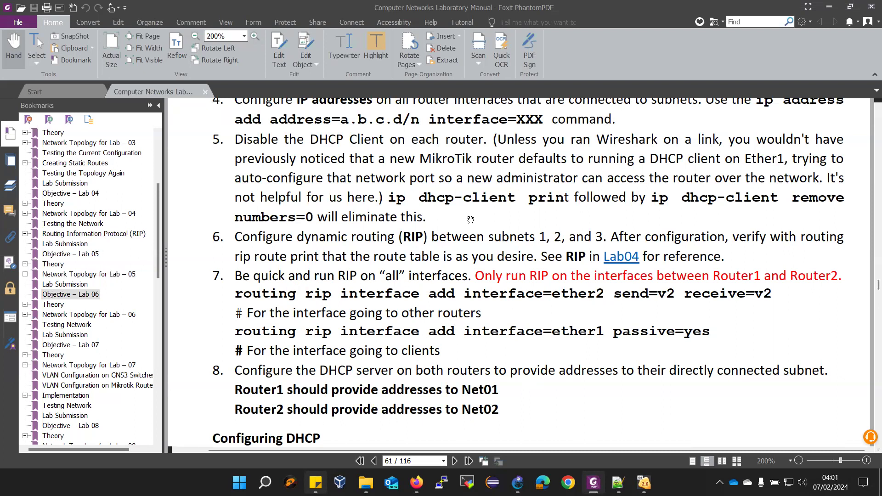
# Jump to the Objective – Lab 04 bookmark and scroll to page 52's Create Dynamic Routes RIP commands
pyautogui.scroll(1, 469, 219)
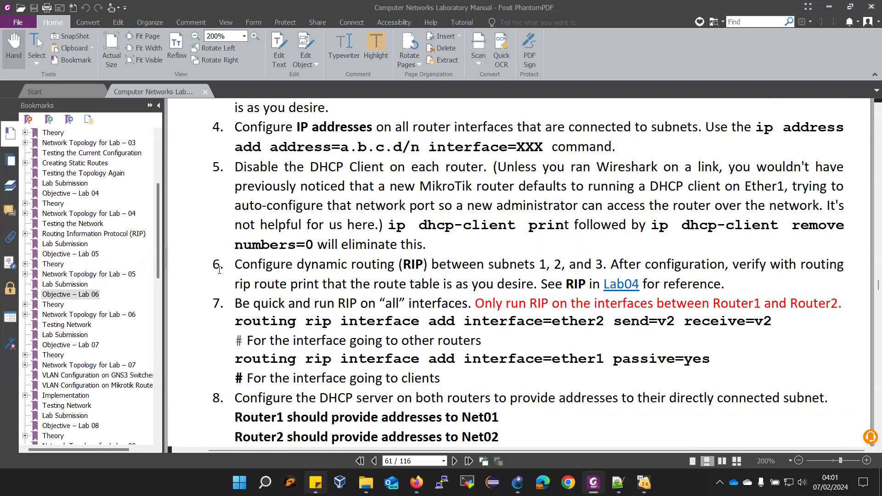
pyautogui.scroll(2, 299, 224)
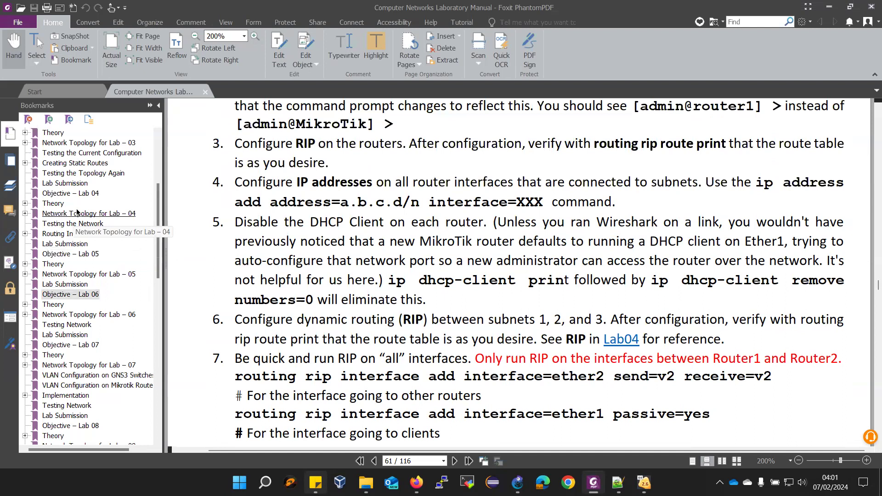
pyautogui.click(80, 193)
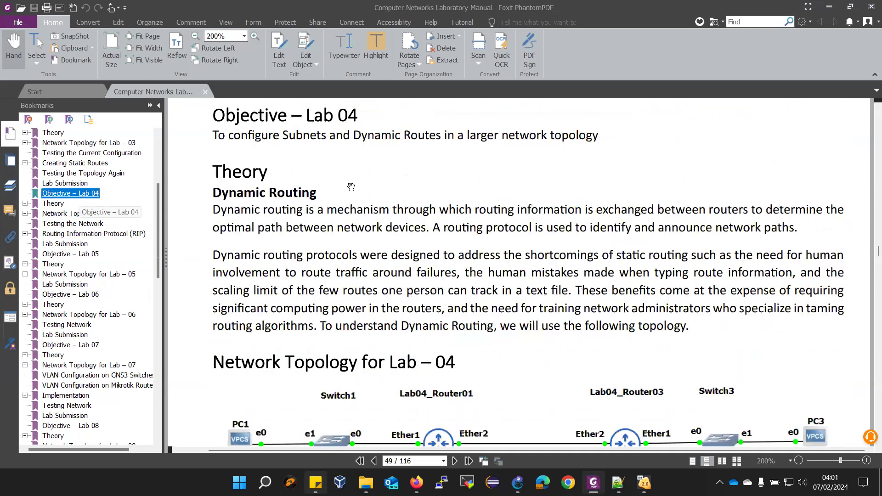
pyautogui.scroll(-10, 527, 148)
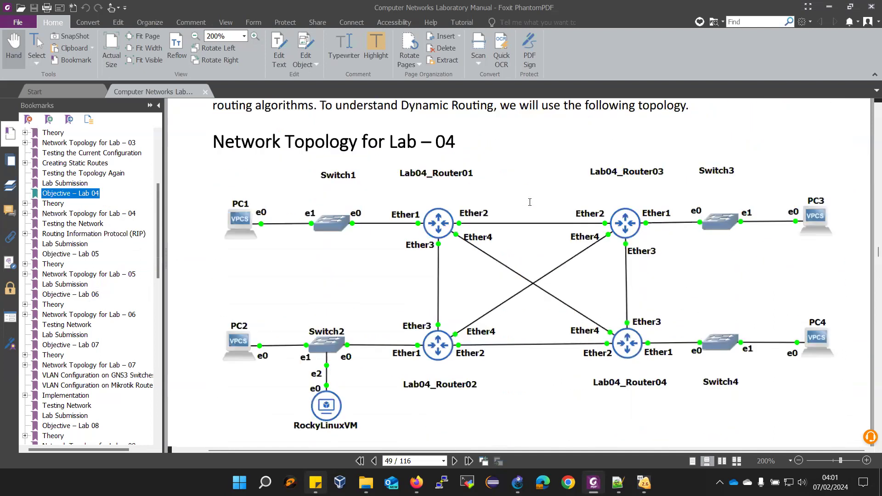
pyautogui.scroll(-12, 525, 199)
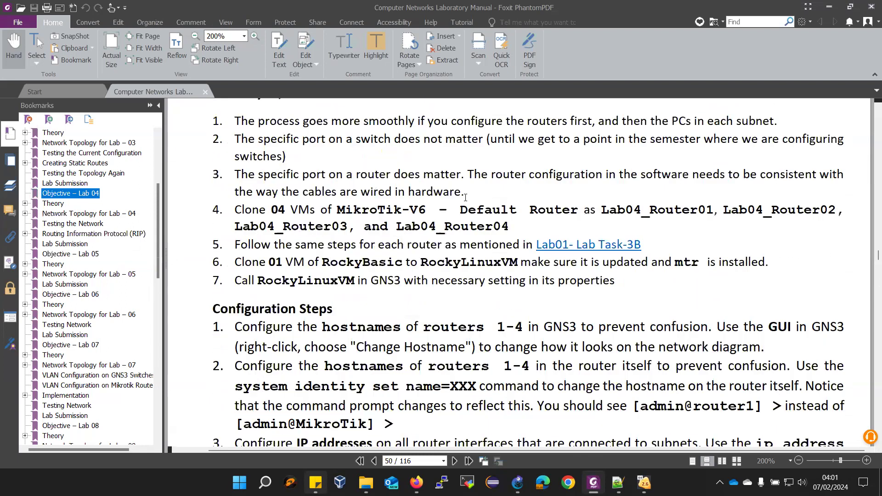
pyautogui.scroll(-20, 465, 197)
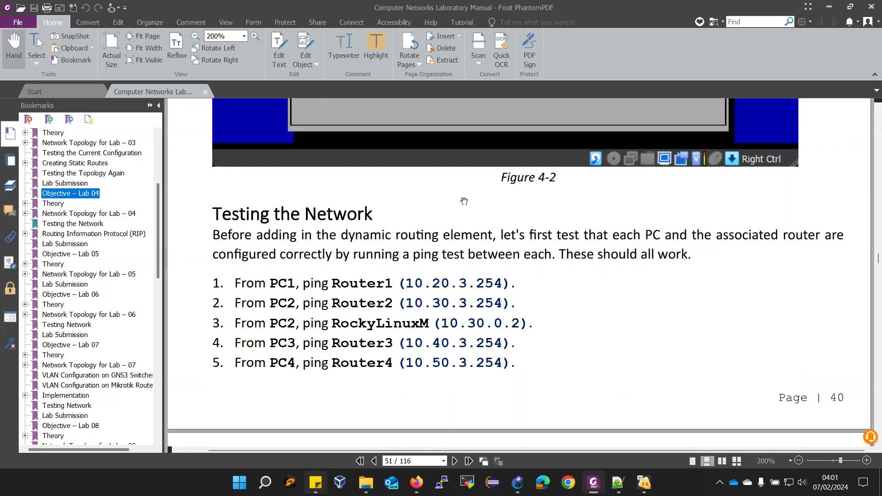
pyautogui.scroll(-8, 461, 198)
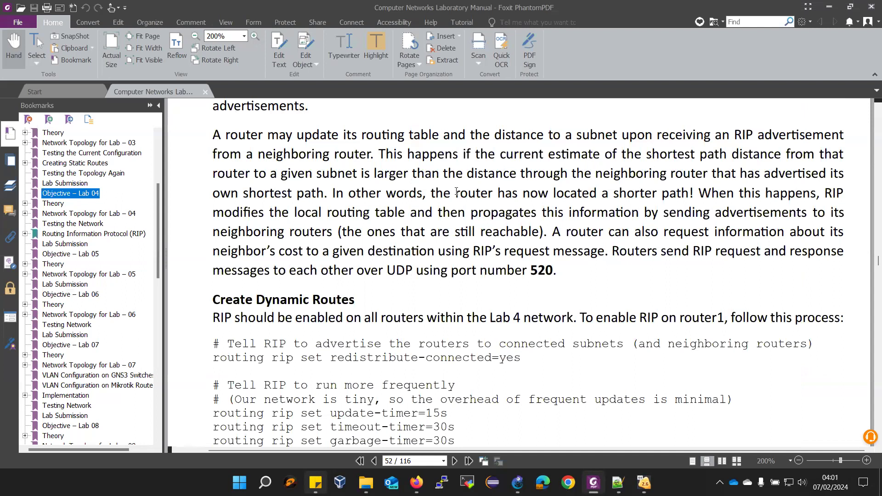
pyautogui.scroll(-2, 216, 259)
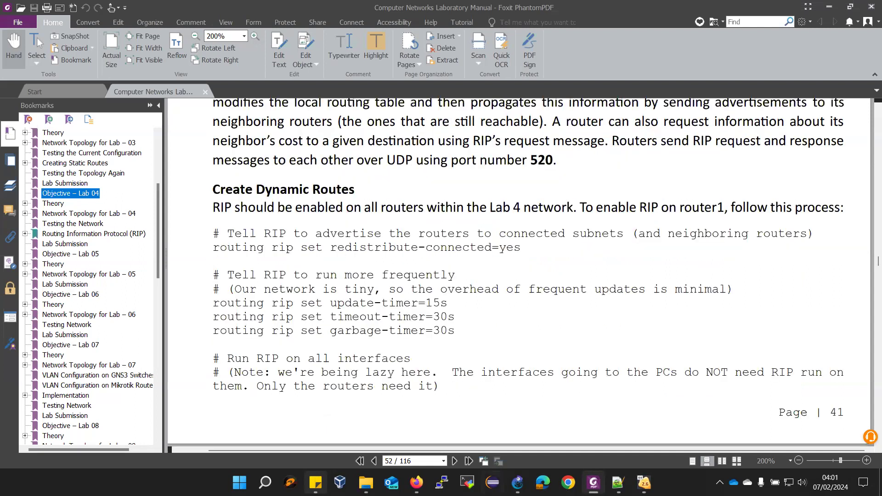
# On Router-01, enable RIP redistribute-connected=yes and set the RIP update timer to 15s
pyautogui.moveTo(644, 482)
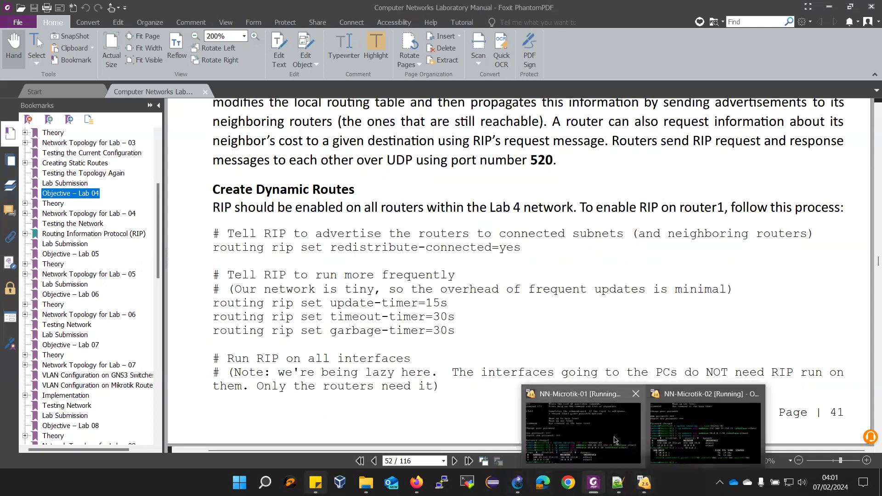
pyautogui.click(615, 440)
pyautogui.write('routing rip set')
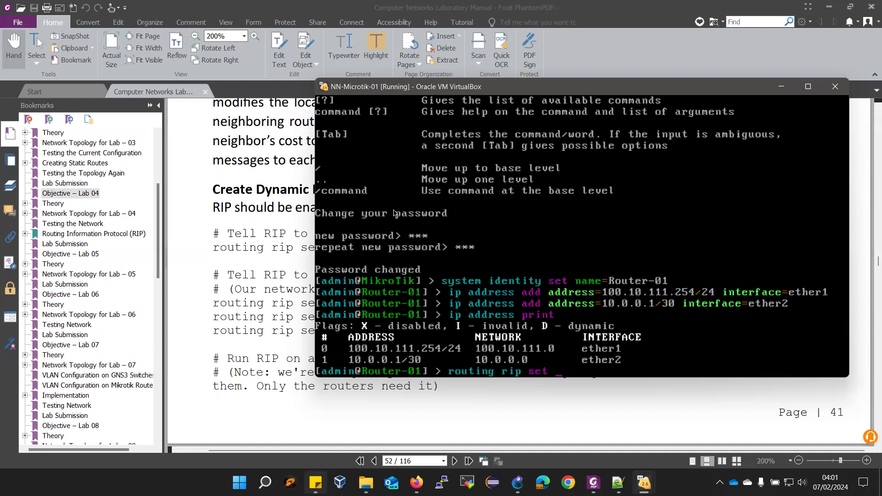
pyautogui.write(' redistribute-connected=')
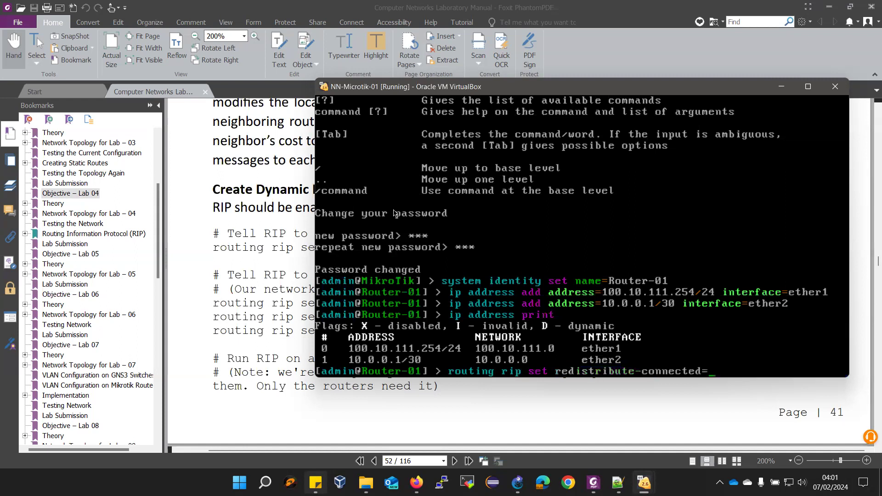
pyautogui.write('yes')
pyautogui.press('Return')
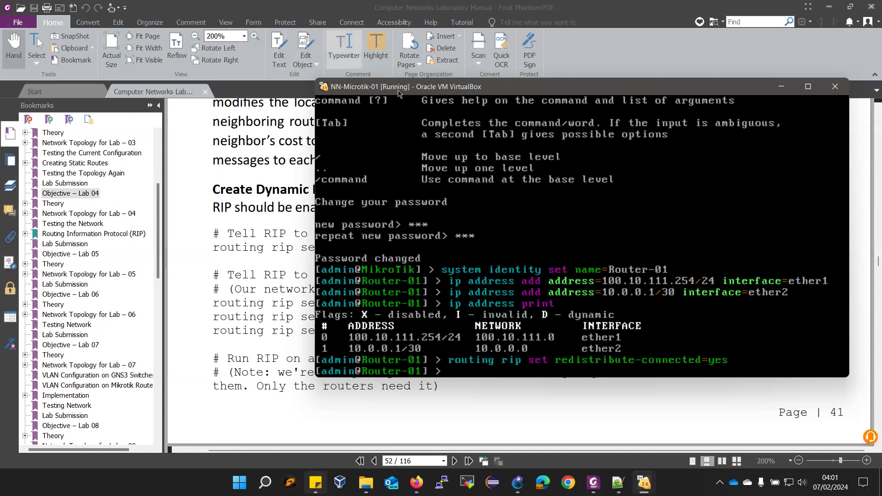
pyautogui.moveTo(413, 92); pyautogui.dragTo(495, 111)
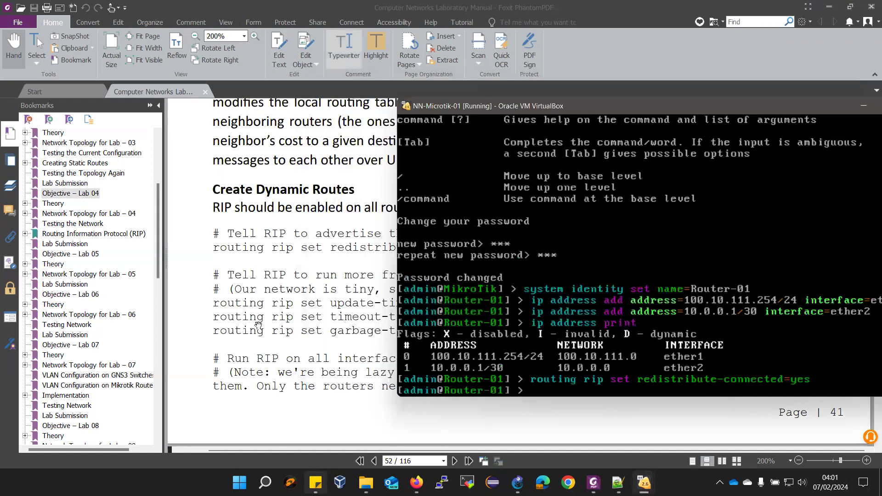
pyautogui.write('routing rip set update-timer=')
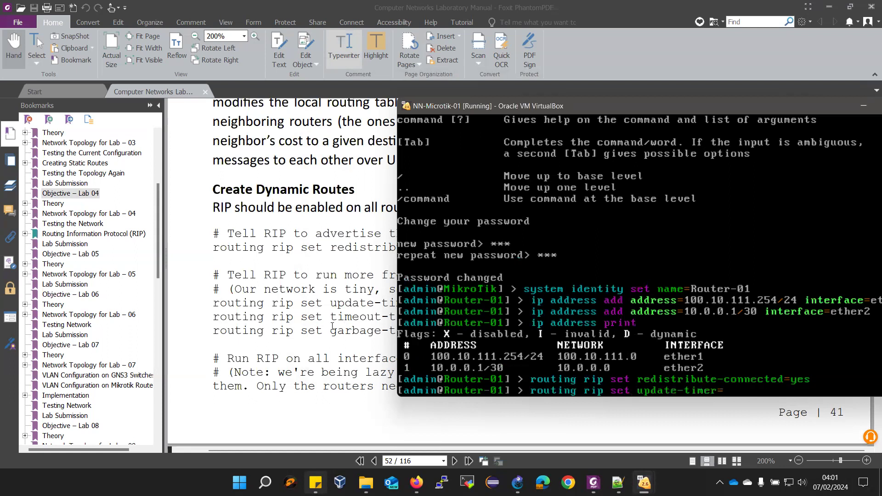
pyautogui.write('15s')
pyautogui.press('Return')
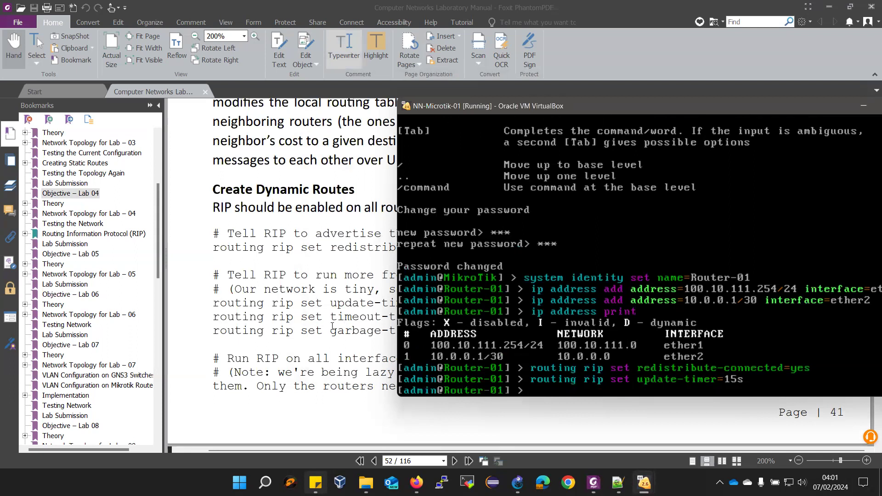
# Set Router-01's RIP timeout-timer and garbage-timer to 30s each
pyautogui.write('routing rip set ti')
pyautogui.press('Tab')
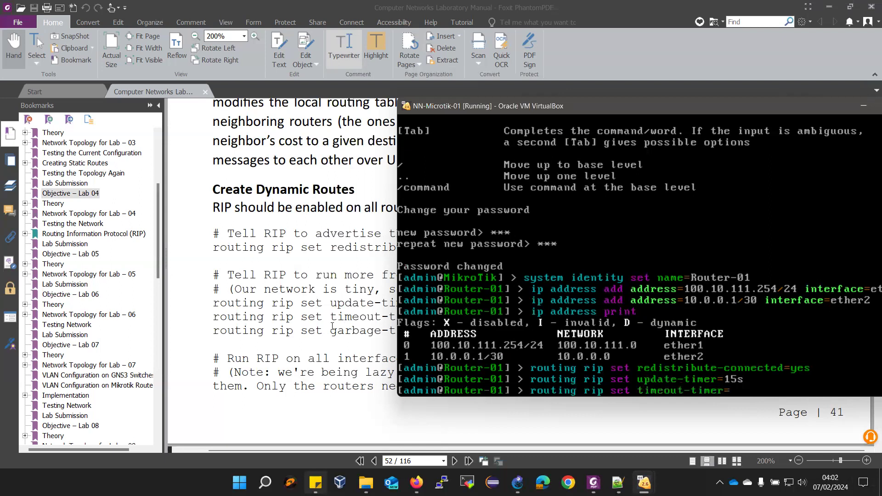
pyautogui.write('30s')
pyautogui.press('Return')
pyautogui.write('r')
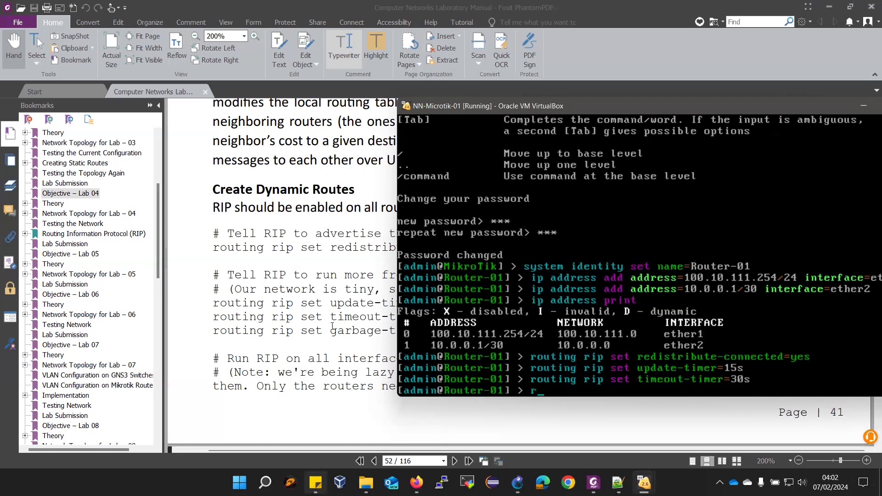
pyautogui.write('outing rip set g')
pyautogui.press('Tab')
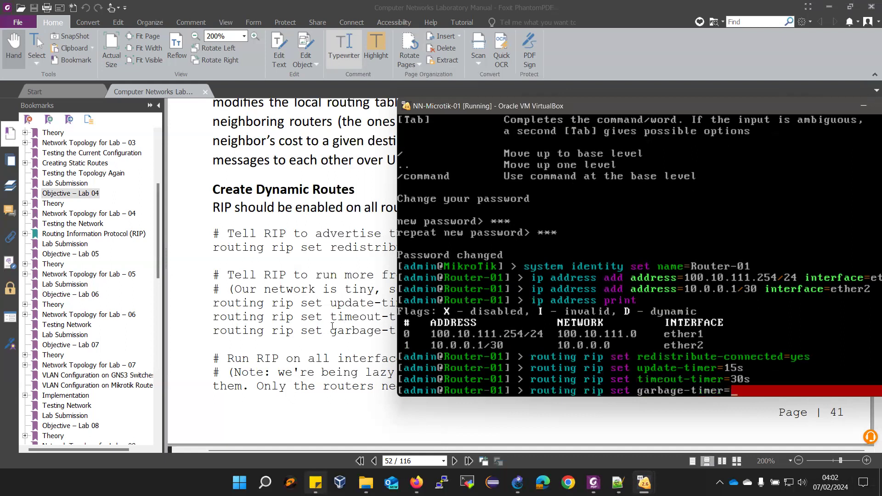
pyautogui.write('30s')
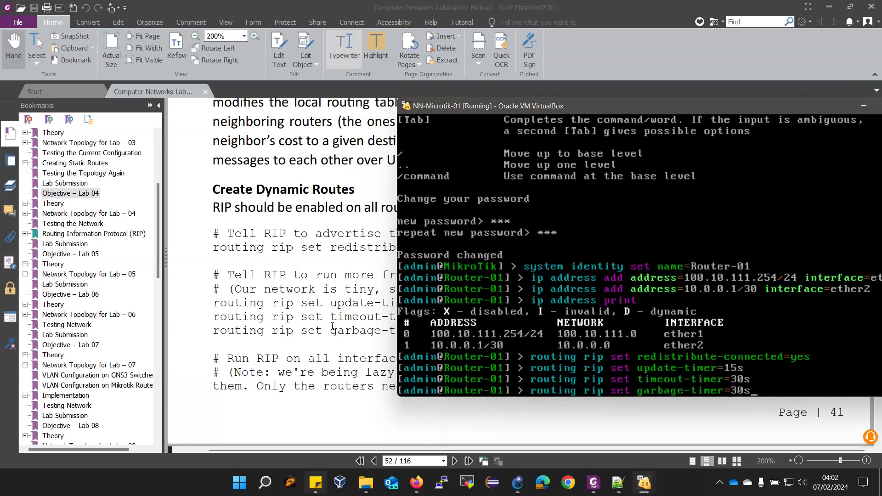
pyautogui.press('Return')
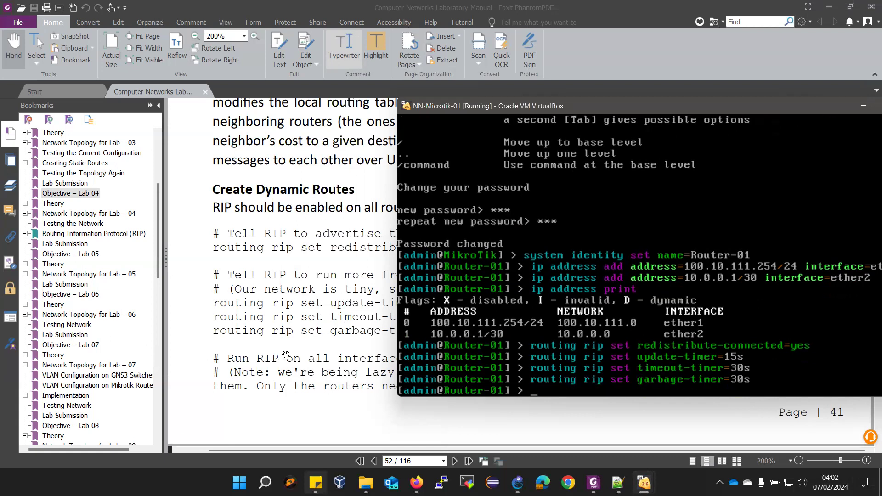
# Add a RIP interface entry on Router-01 with interface=all, send=v2, receive=v2
pyautogui.scroll(-3, 283, 241)
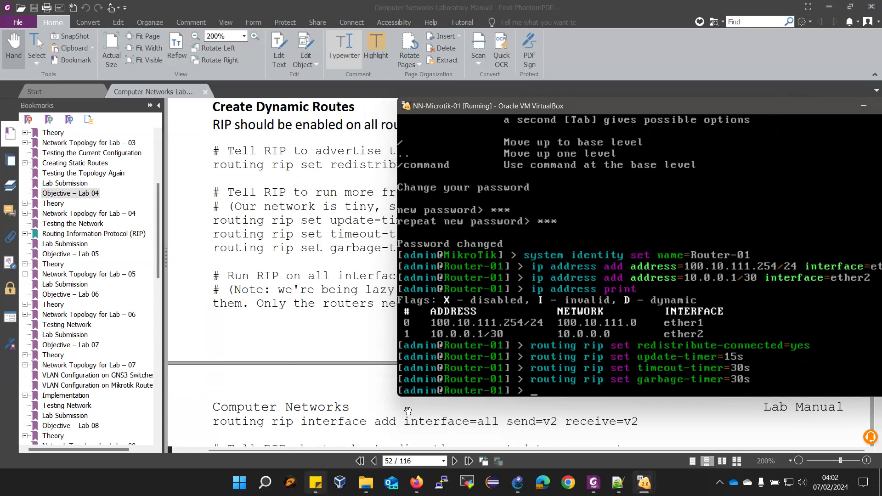
pyautogui.write('routing rip interface ')
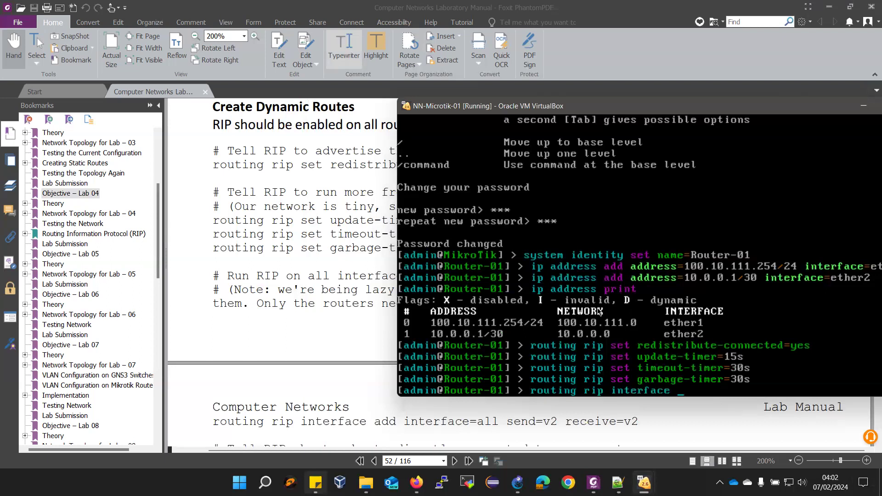
pyautogui.write('add in')
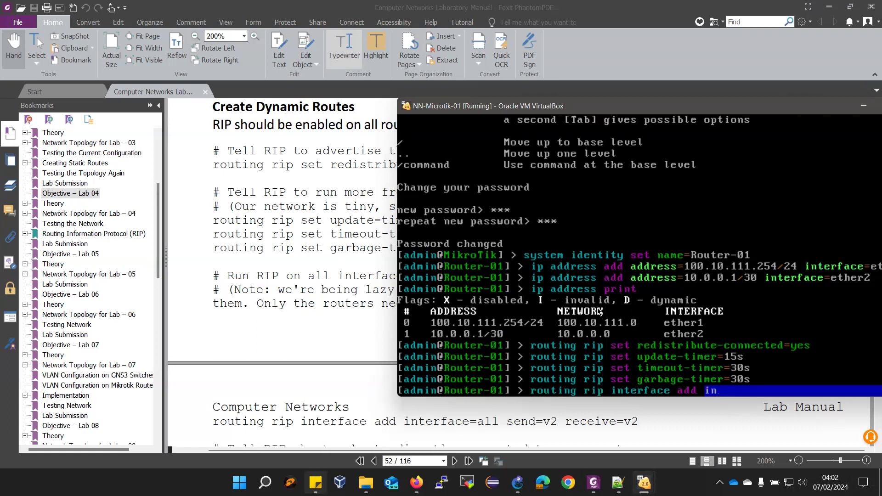
pyautogui.press('Tab')
pyautogui.write('all')
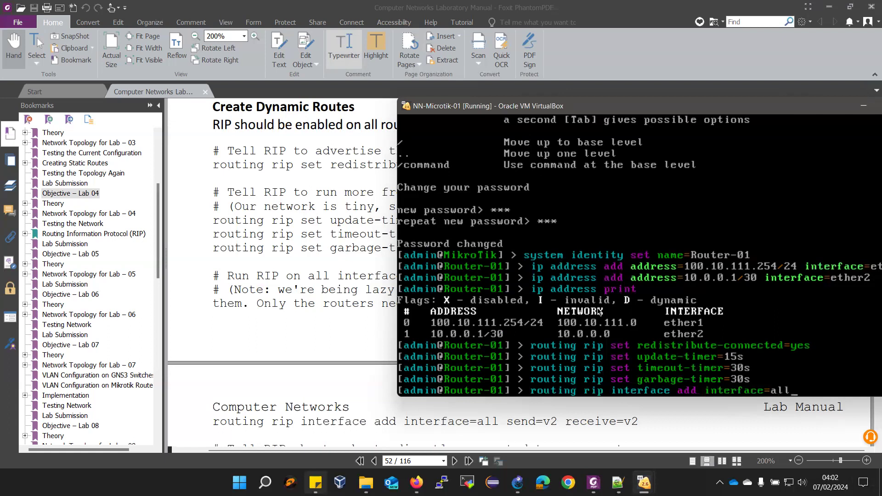
pyautogui.write(' send=v2 recei')
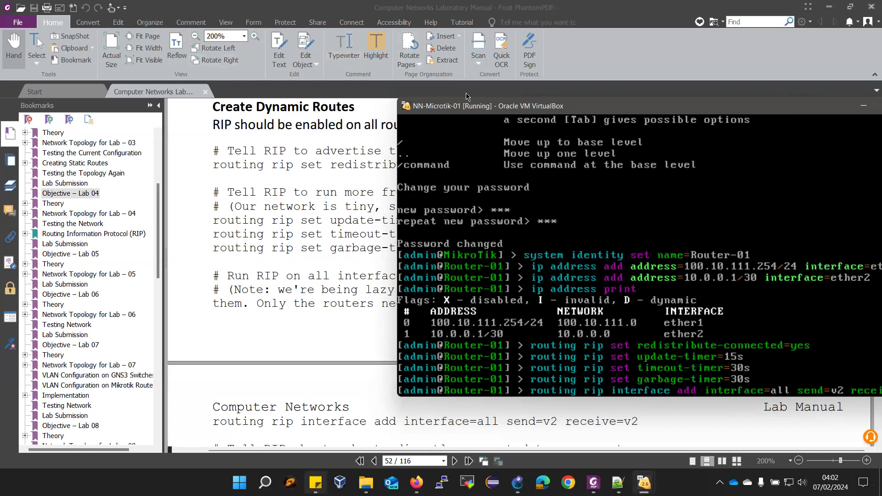
pyautogui.moveTo(466, 97); pyautogui.dragTo(414, 50)
pyautogui.press('Return')
pyautogui.scroll(-3, 230, 370)
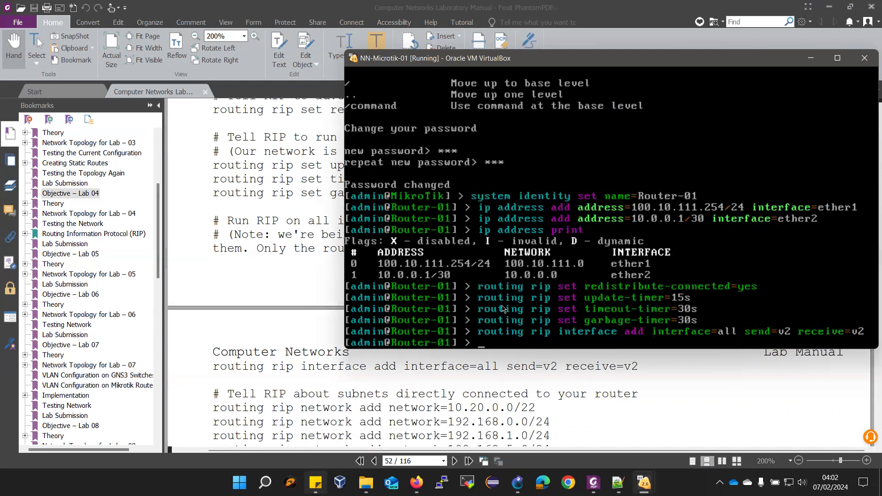
# Add 100.10.111.0/24 as a RIP network on Router-01
pyautogui.write('roy')
pyautogui.press('BackSpace')
pyautogui.write('u')
pyautogui.press('Tab')
pyautogui.write('rip ne')
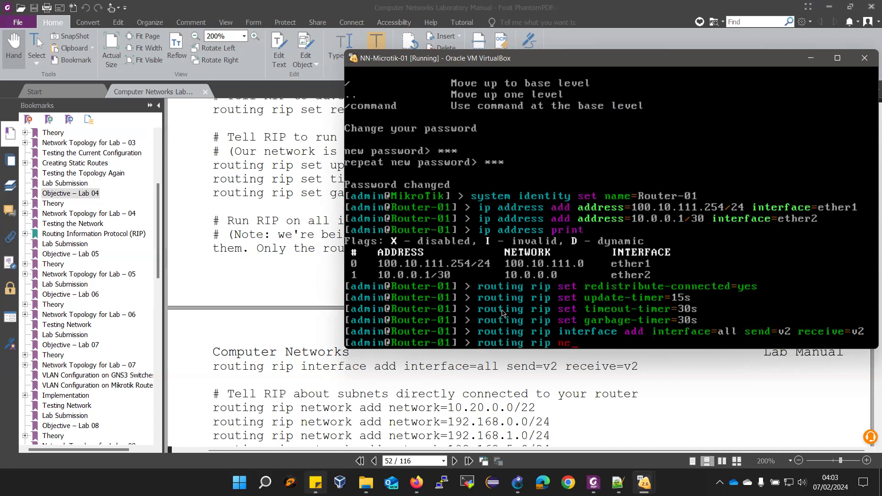
pyautogui.press('Tab')
pyautogui.write('add ne')
pyautogui.press('Tab')
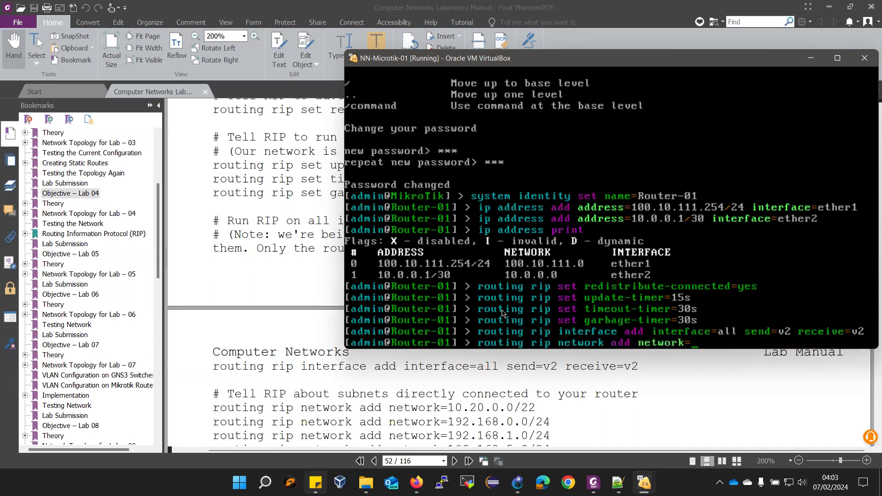
pyautogui.write('100.10.111.0/24')
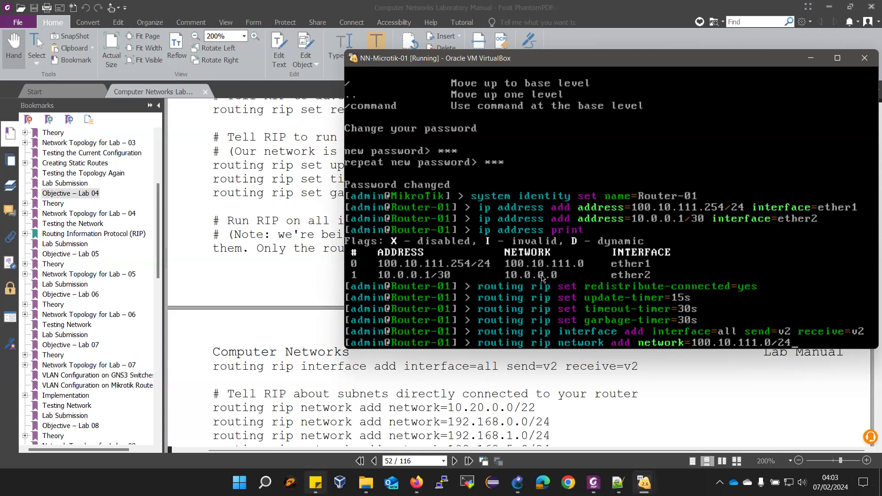
pyautogui.press('Return')
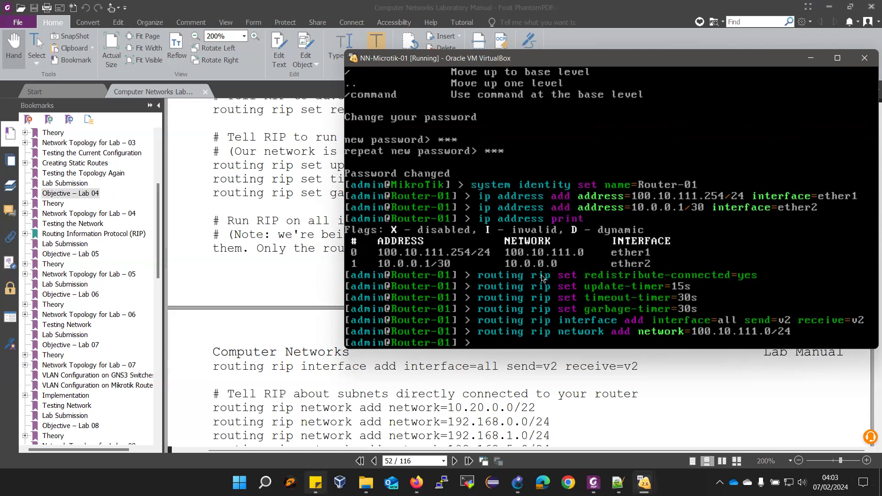
# Add 10.0.0.0/30 as a second RIP network, then print Router-01's RIP network list
pyautogui.press('Up')
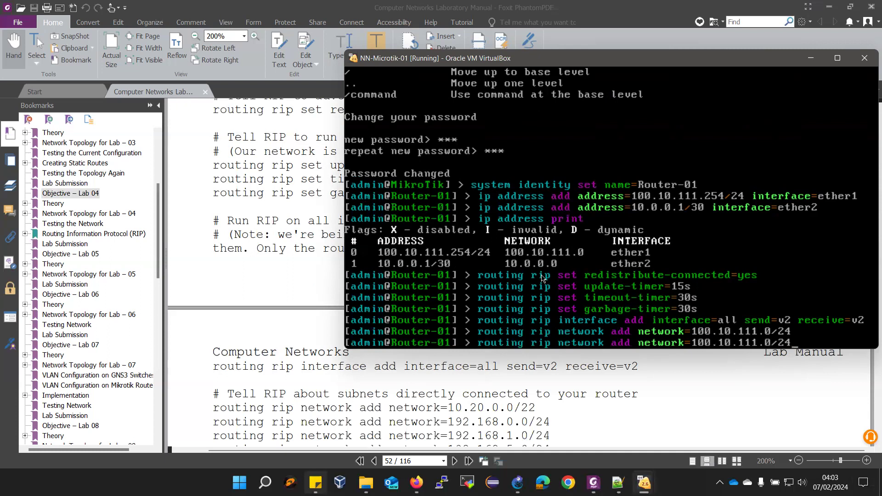
pyautogui.write('\\')
pyautogui.press('BackSpace')
pyautogui.press('BackSpace')
pyautogui.press('BackSpace')
pyautogui.press('BackSpace')
pyautogui.press('BackSpace')
pyautogui.press('BackSpace')
pyautogui.press('BackSpace')
pyautogui.press('BackSpace')
pyautogui.press('BackSpace')
pyautogui.press('BackSpace')
pyautogui.press('BackSpace')
pyautogui.press('BackSpace')
pyautogui.press('BackSpace')
pyautogui.press('BackSpace')
pyautogui.press('BackSpace')
pyautogui.press('BackSpace')
pyautogui.write('1')
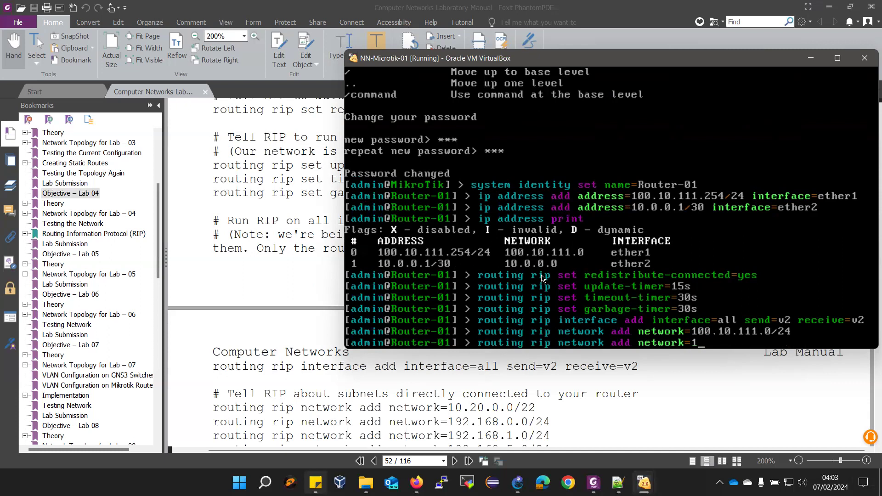
pyautogui.write('0.0.0.0/30')
pyautogui.press('Return')
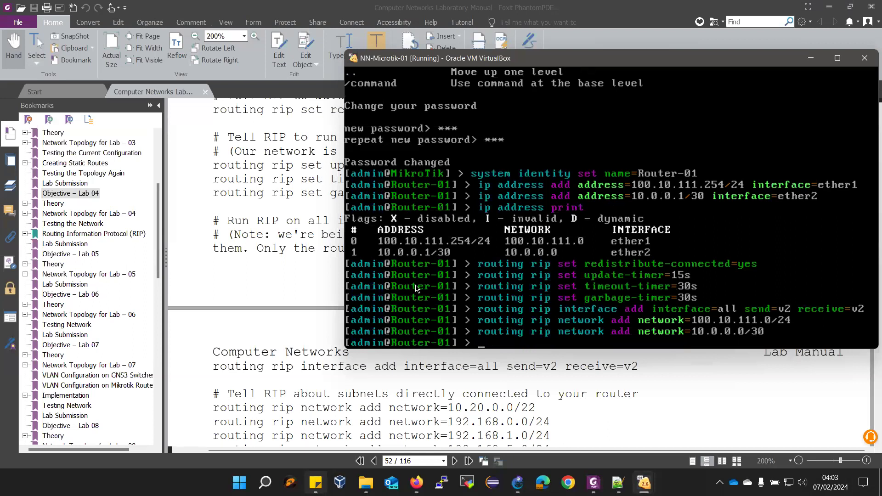
pyautogui.write('routing rip network ')
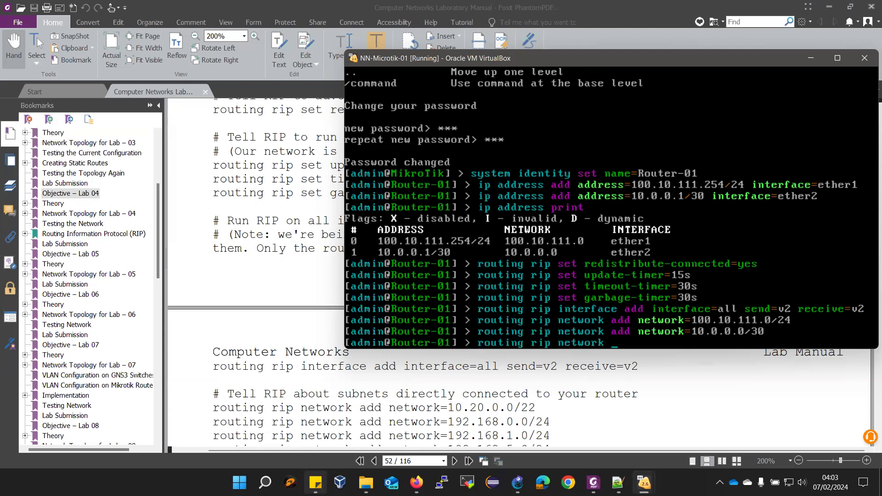
pyautogui.write('print')
pyautogui.press('Return')
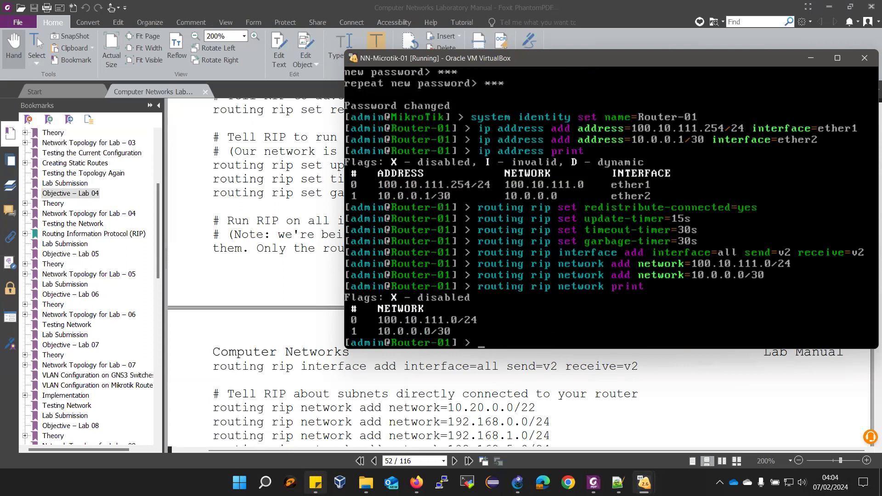
# Print Router-01's RIP routes (10.0.0.0/30 and 100.10.111.0/24 at metric 1), then minimize its console
pyautogui.scroll(-1, 184, 404)
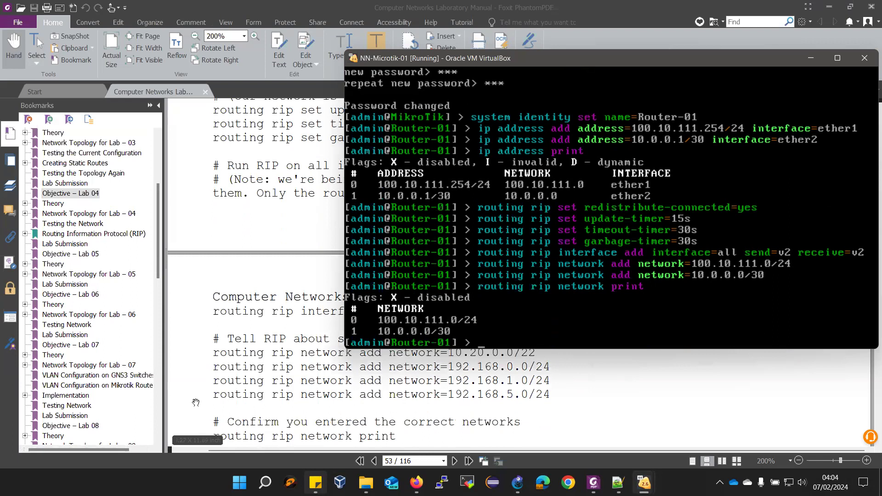
pyautogui.scroll(-1, 255, 418)
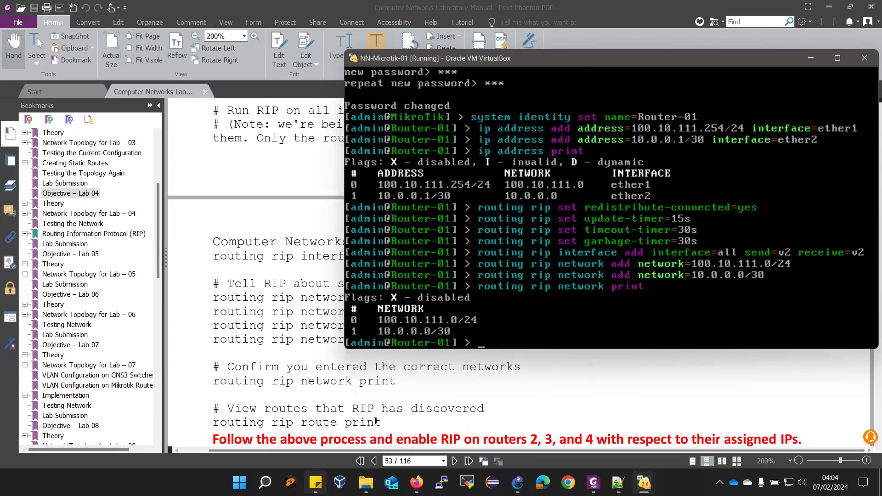
pyautogui.write('routing ')
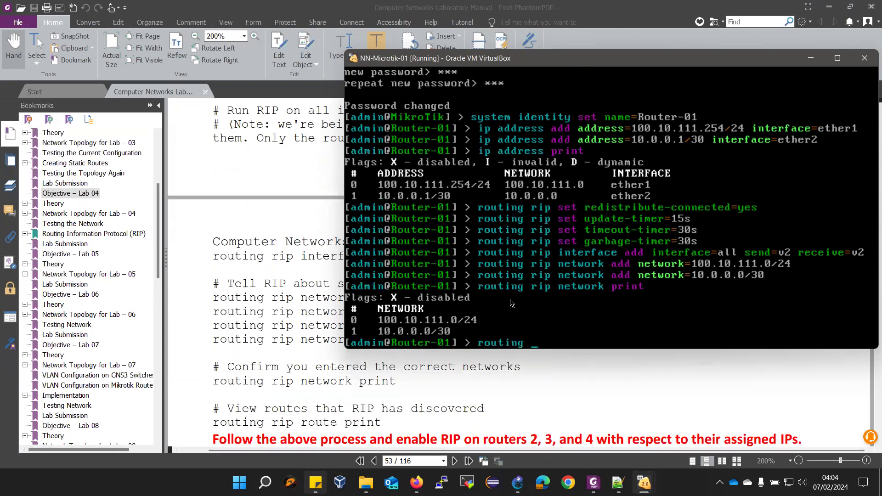
pyautogui.write('rip route print')
pyautogui.press('Return')
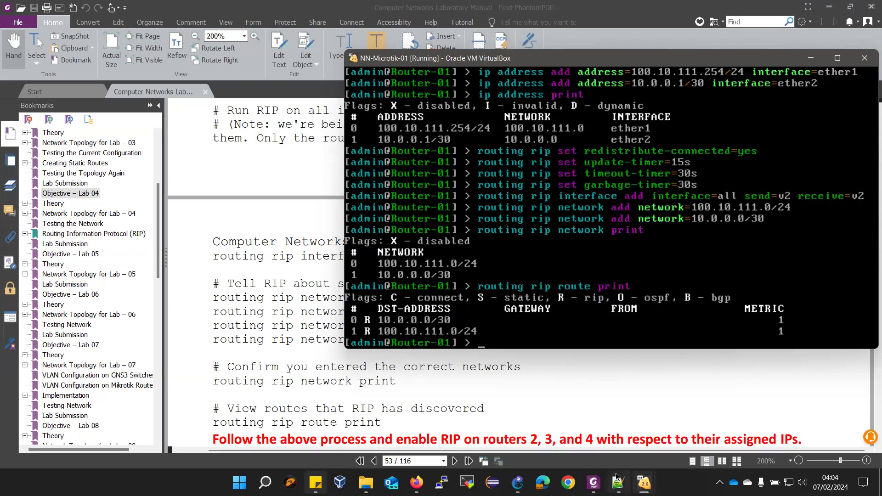
pyautogui.click(813, 58)
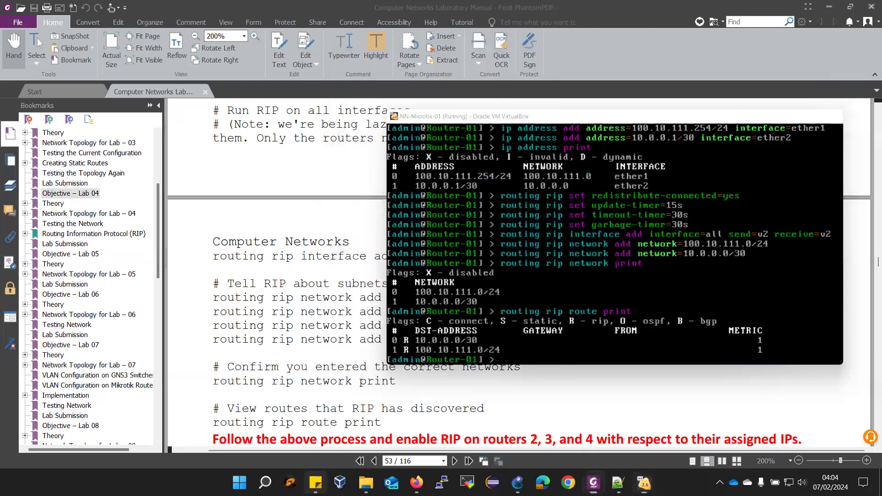
# On Router-02, enable RIP redistribute-connected=yes and set the update timer to 15s
pyautogui.moveTo(644, 483)
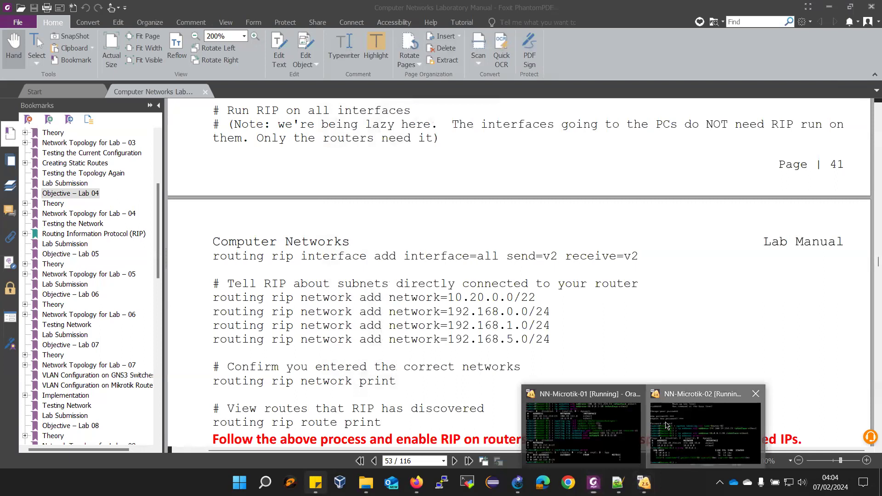
pyautogui.click(666, 427)
pyautogui.scroll(5, 237, 362)
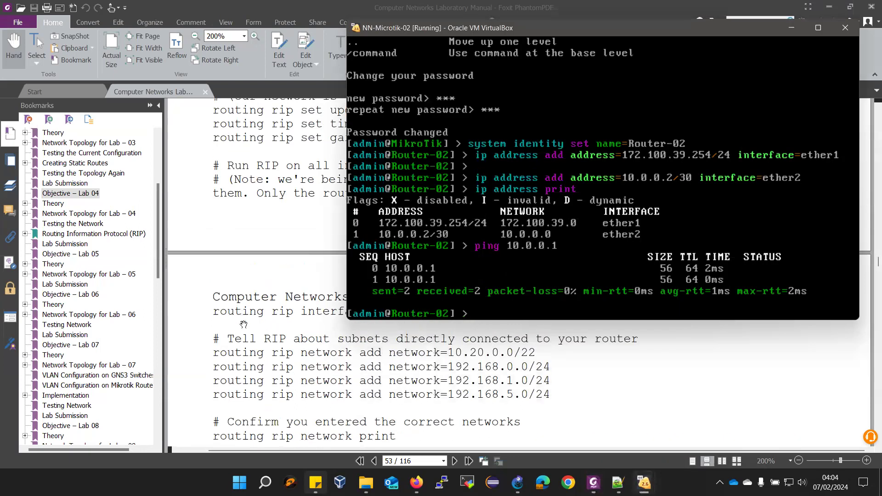
pyautogui.scroll(4, 237, 363)
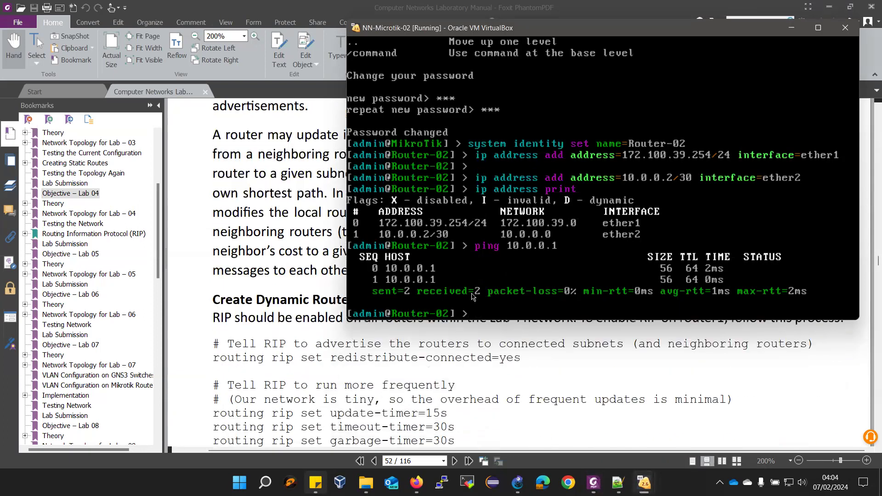
pyautogui.write('routing rip set re')
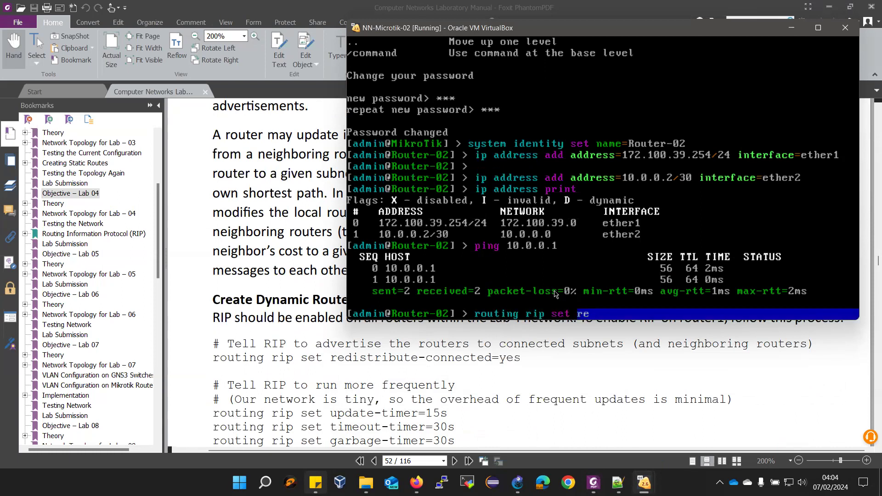
pyautogui.press('Tab')
pyautogui.write('co')
pyautogui.press('Tab')
pyautogui.write('yes')
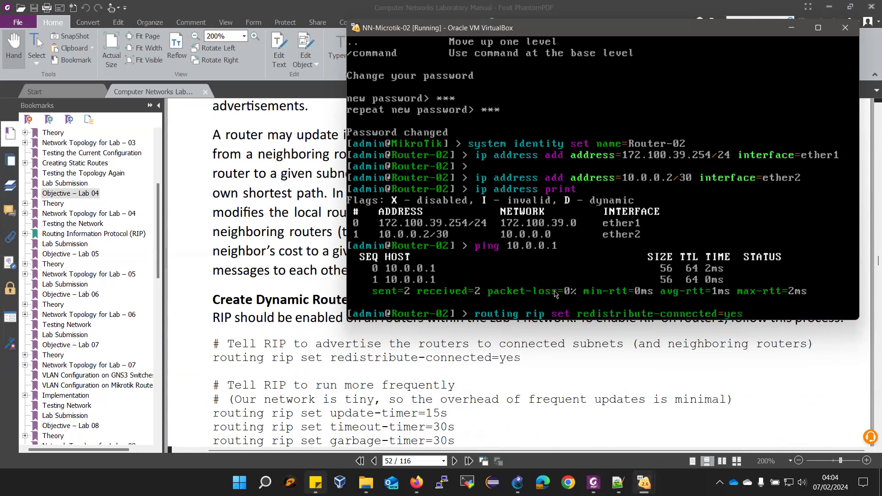
pyautogui.press('Return')
pyautogui.write('routing')
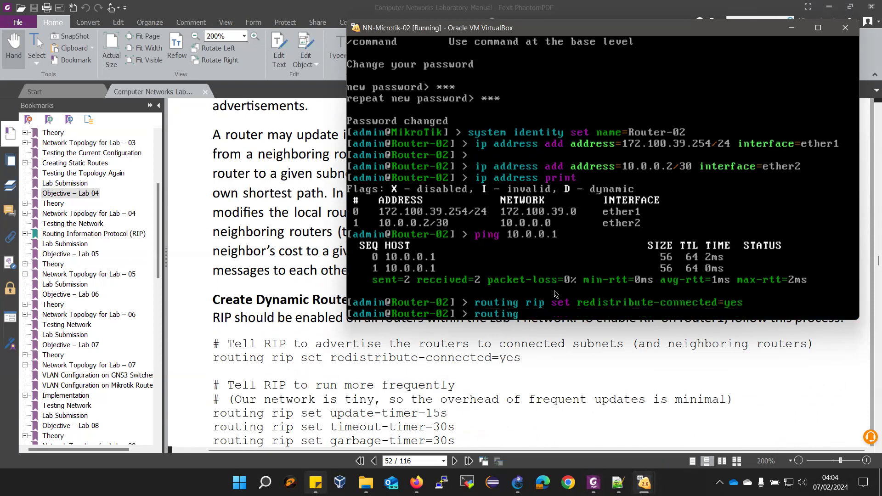
pyautogui.write(' rip set update-timer=15s')
pyautogui.press('Return')
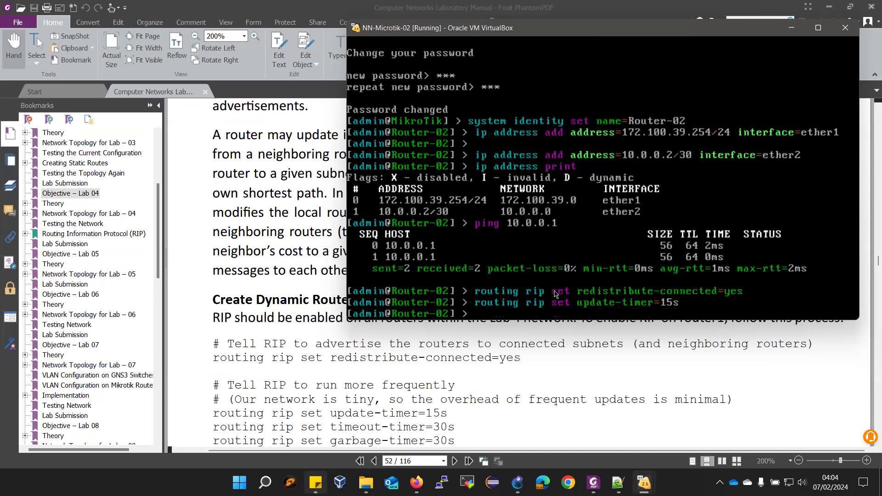
# Set Router-02's RIP timeout-timer and garbage-timer to 30s each
pyautogui.write('routing rip set timeout-timer=')
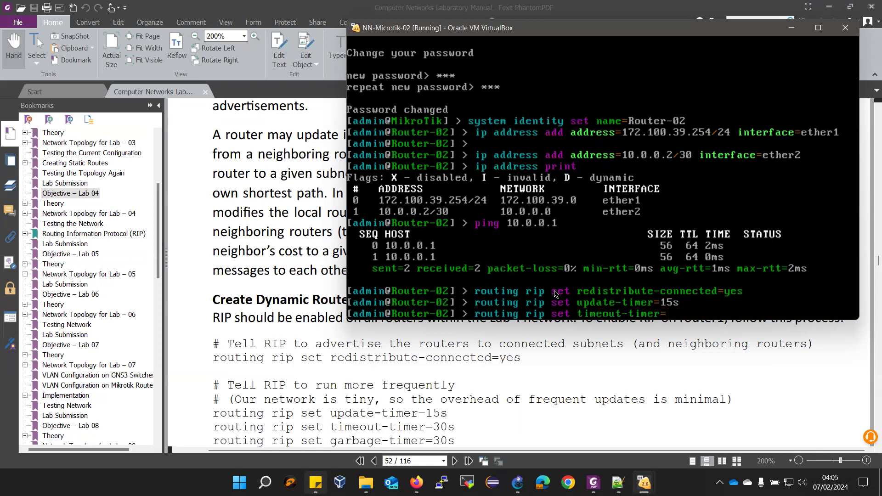
pyautogui.write('30s')
pyautogui.press('Return')
pyautogui.write('routing')
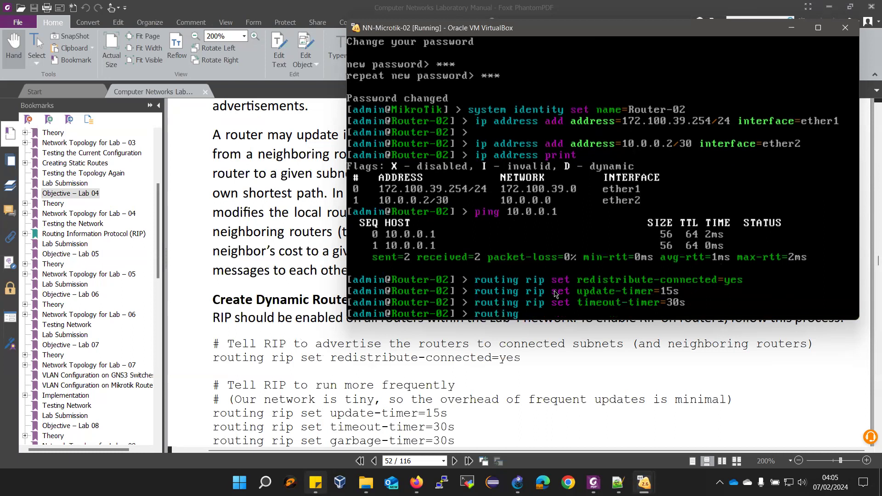
pyautogui.write(' rip set g')
pyautogui.press('Tab')
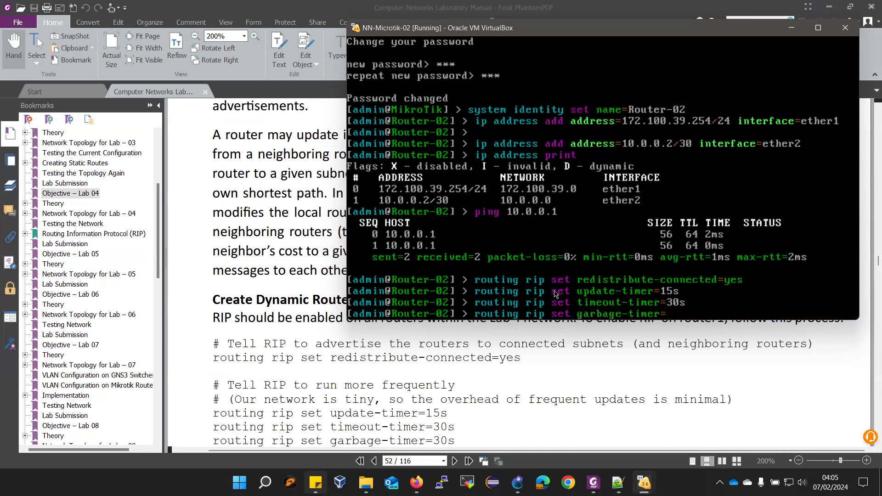
pyautogui.write('30s')
pyautogui.press('Return')
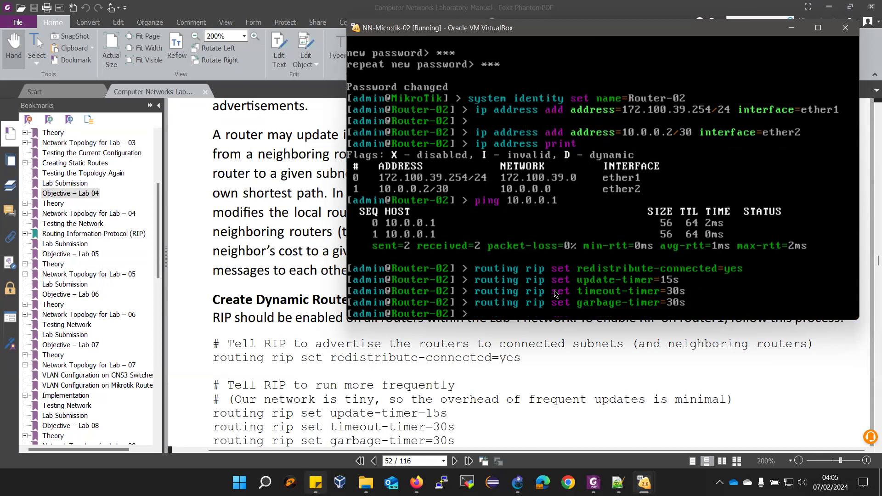
pyautogui.scroll(-3, 340, 388)
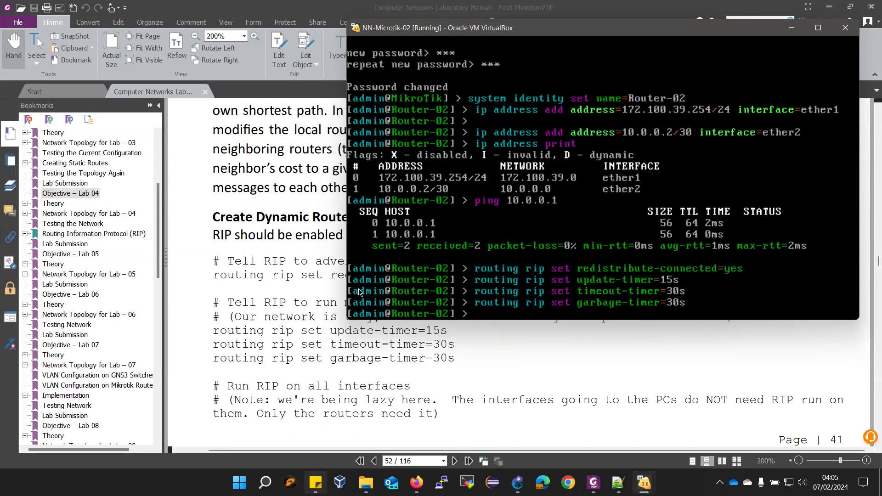
pyautogui.scroll(-6, 250, 391)
# Add a RIP interface entry on Router-02 with interface=all, send=v2, receive=v2
pyautogui.write('routing rip int')
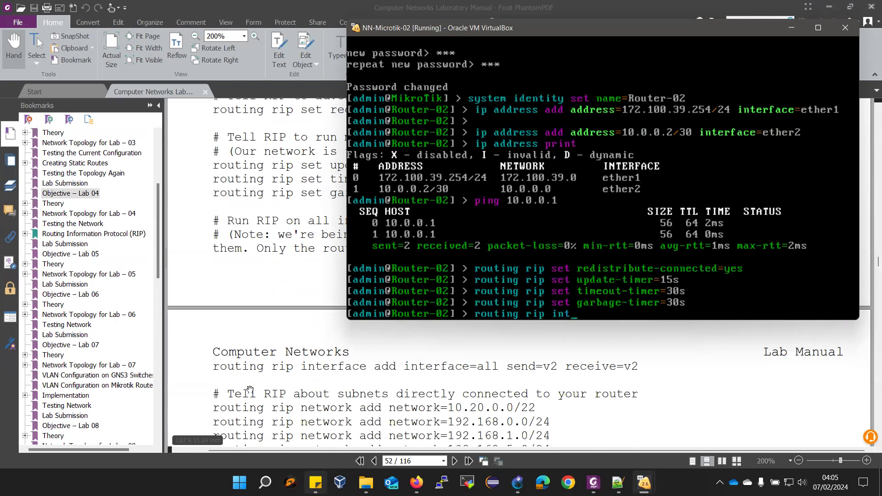
pyautogui.press('Tab')
pyautogui.write('add')
pyautogui.write('in')
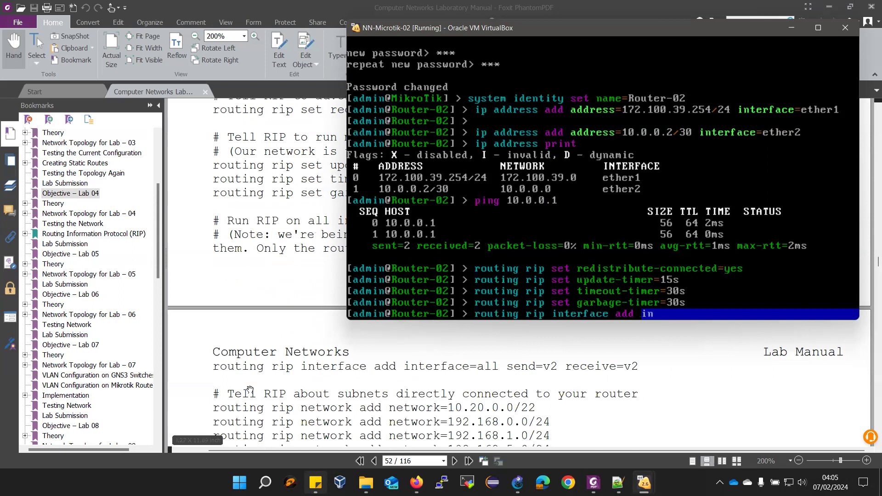
pyautogui.press('Tab')
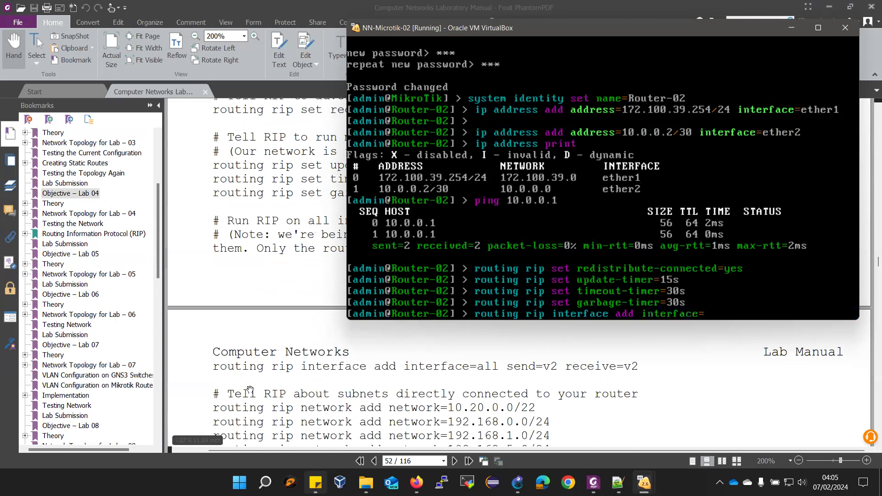
pyautogui.write('all sen')
pyautogui.press('Tab')
pyautogui.write('v2 re')
pyautogui.press('Tab')
pyautogui.write('v')
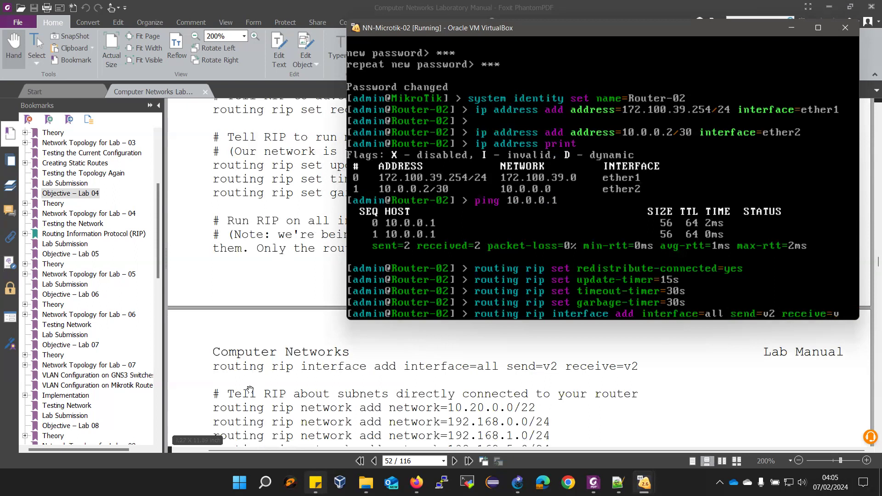
pyautogui.write('2')
pyautogui.press('Return')
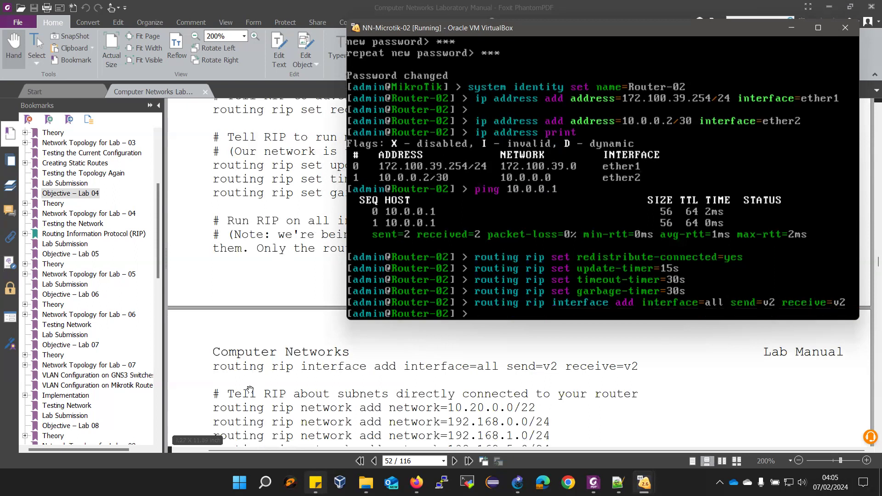
# Add RIP networks 172.100.39.0/24 and 10.0.0.0/30 on Router-02
pyautogui.write('routing ')
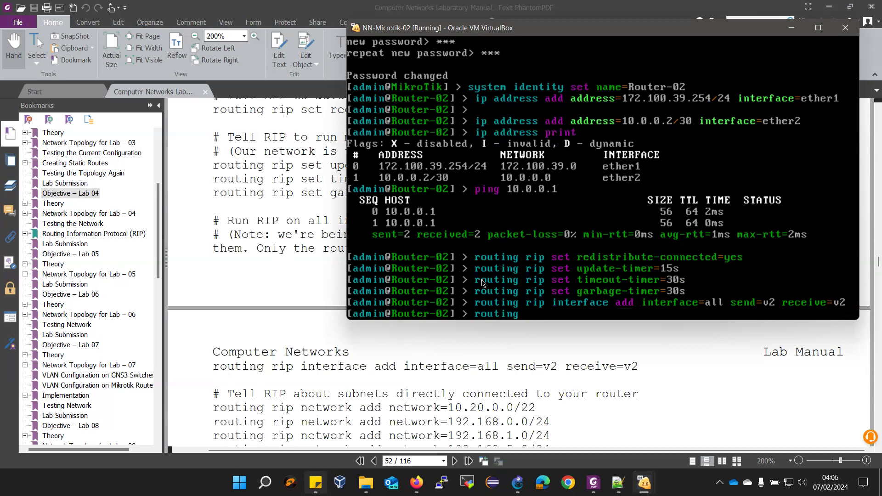
pyautogui.write('rip network add network=')
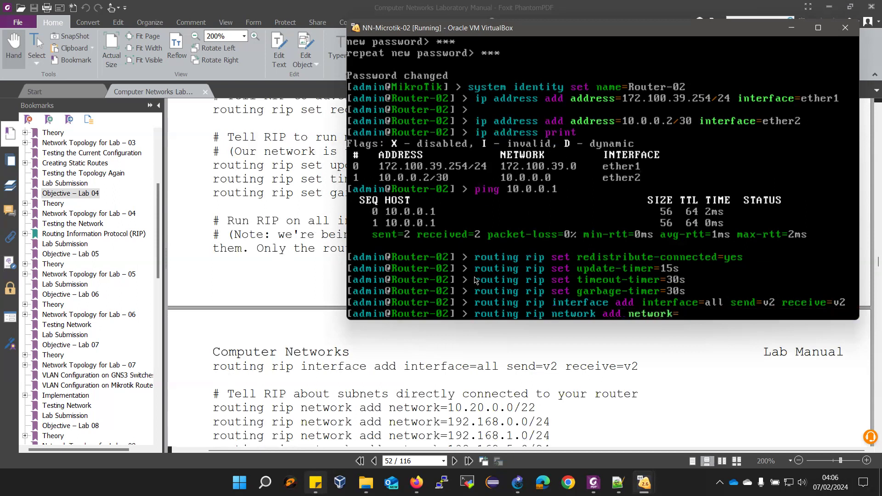
pyautogui.write('172.100.39.0/24')
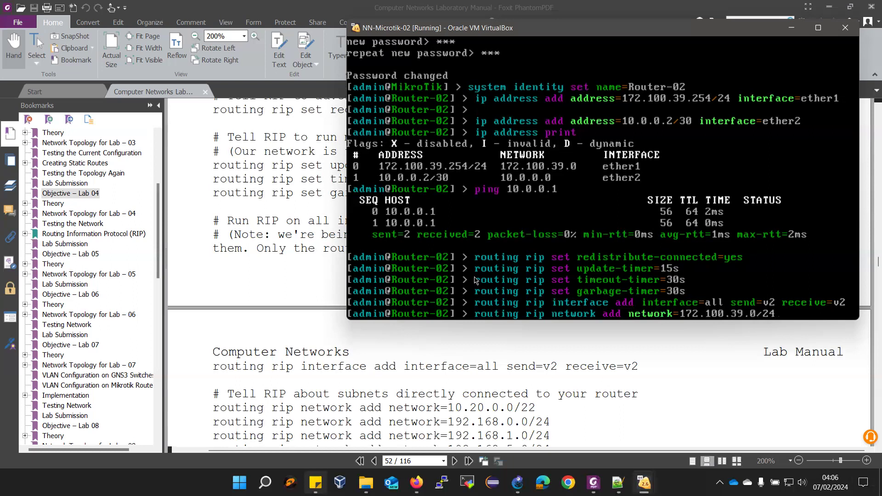
pyautogui.press('Return')
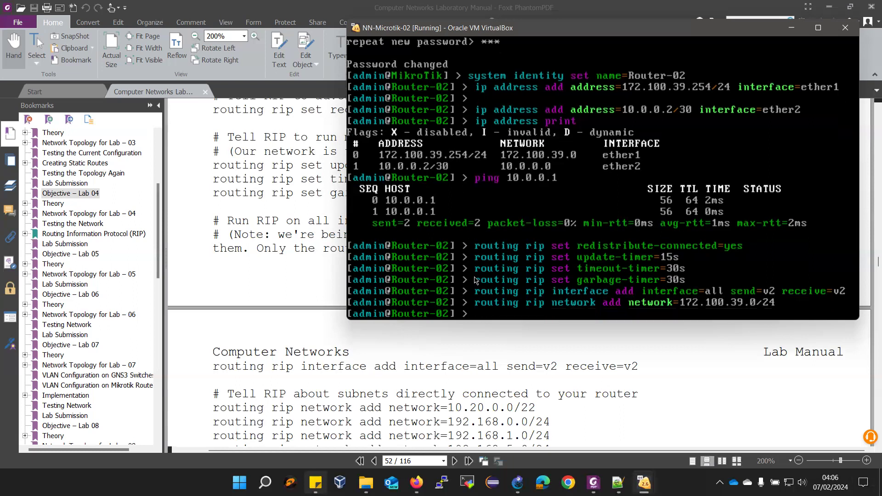
pyautogui.press('Up')
pyautogui.press('BackSpace')
pyautogui.press('BackSpace')
pyautogui.press('BackSpace')
pyautogui.press('BackSpace')
pyautogui.press('BackSpace')
pyautogui.press('BackSpace')
pyautogui.press('BackSpace')
pyautogui.press('BackSpace')
pyautogui.press('BackSpace')
pyautogui.press('BackSpace')
pyautogui.press('BackSpace')
pyautogui.press('BackSpace')
pyautogui.press('BackSpace')
pyautogui.press('BackSpace')
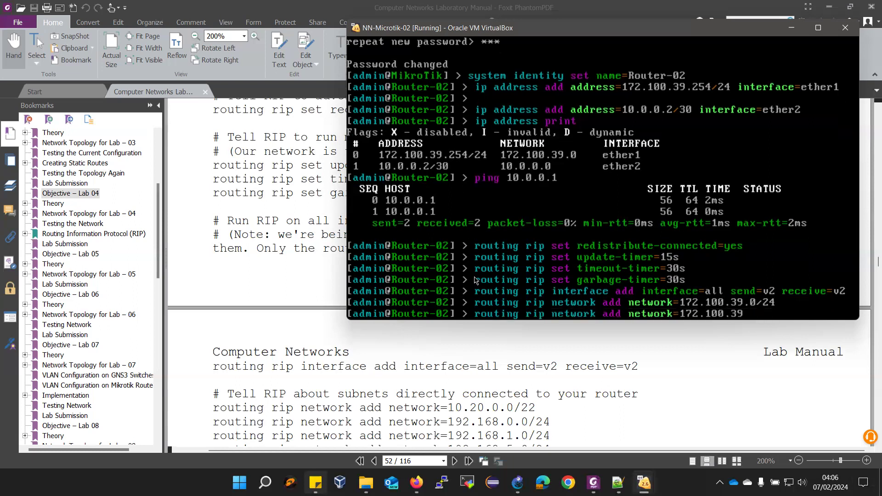
pyautogui.write('0.0.0.0/30')
pyautogui.press('Return')
# Print Router-02's RIP network list to confirm both networks
pyautogui.write('routing ')
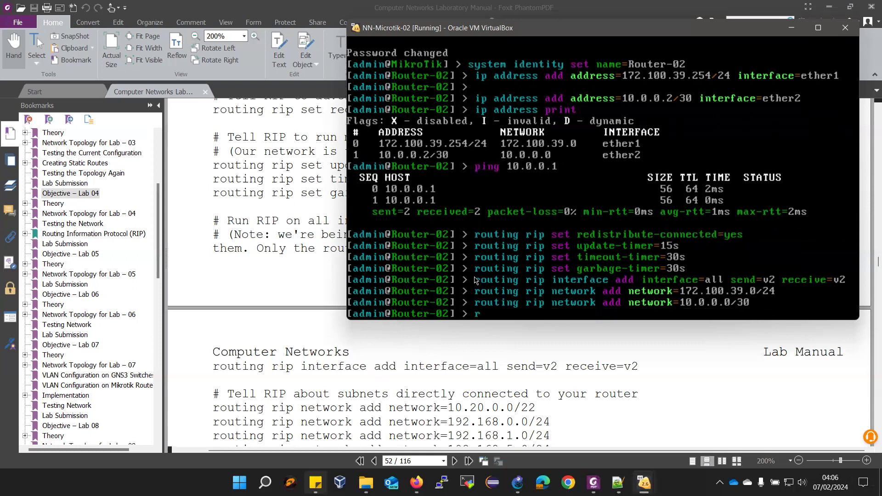
pyautogui.write('rip net')
pyautogui.press('Tab')
pyautogui.write('prin')
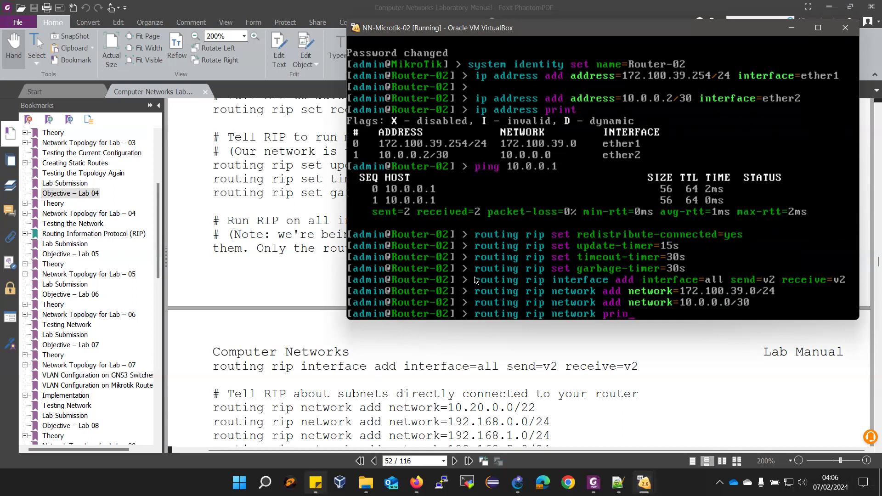
pyautogui.press('Return')
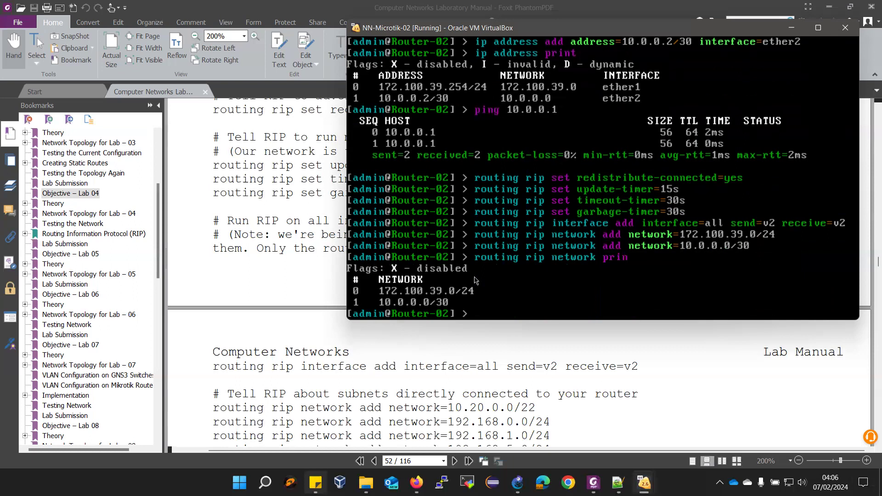
pyautogui.press('Up')
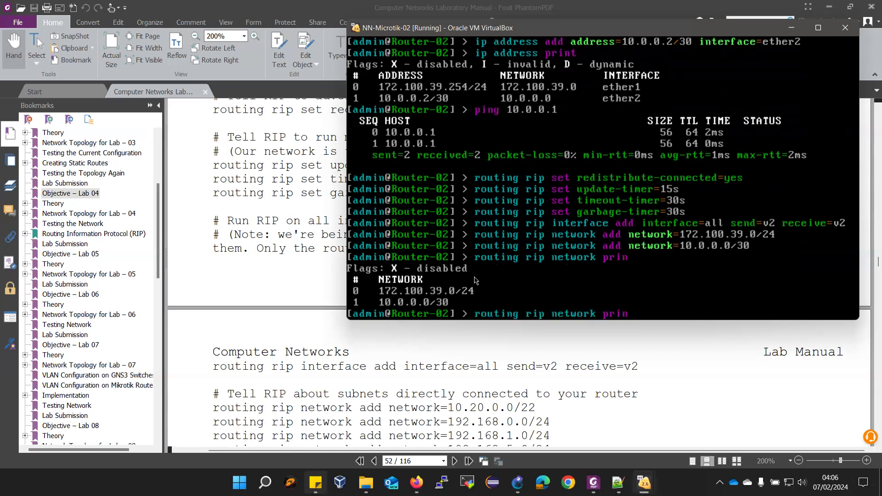
pyautogui.press('BackSpace')
pyautogui.press('BackSpace')
pyautogui.press('BackSpace')
pyautogui.press('BackSpace')
pyautogui.press('BackSpace')
pyautogui.press('BackSpace')
pyautogui.press('BackSpace')
pyautogui.press('BackSpace')
pyautogui.press('BackSpace')
pyautogui.press('BackSpace')
pyautogui.press('BackSpace')
pyautogui.press('BackSpace')
pyautogui.press('BackSpace')
pyautogui.press('BackSpace')
# Print Router-02's RIP routes, showing 100.10.111.0/24 learned from 10.0.0.1 at metric 2
pyautogui.write('p')
pyautogui.scroll(-3, 269, 369)
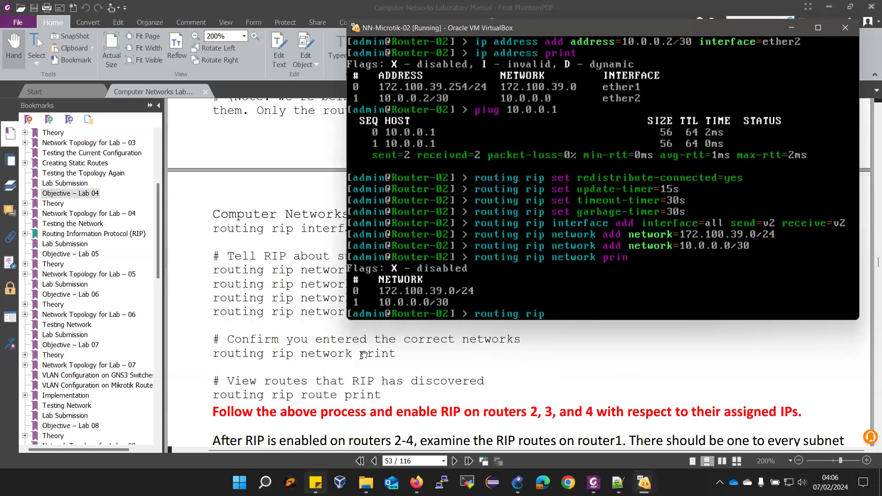
pyautogui.write('route print')
pyautogui.press('Return')
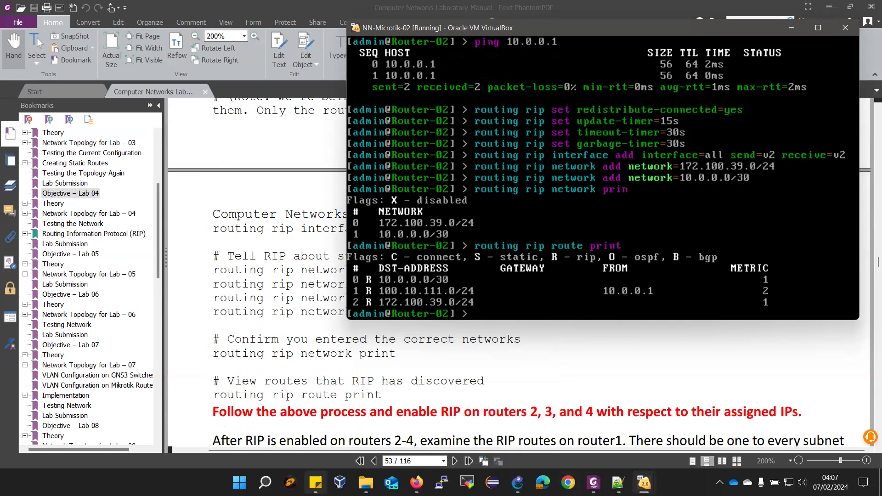
# Rerun Router-01's RIP route listing, confirming 172.100.39.0/24 via 10.0.0.2, then show the GNS3 topology
pyautogui.moveTo(625, 475)
pyautogui.click(592, 420)
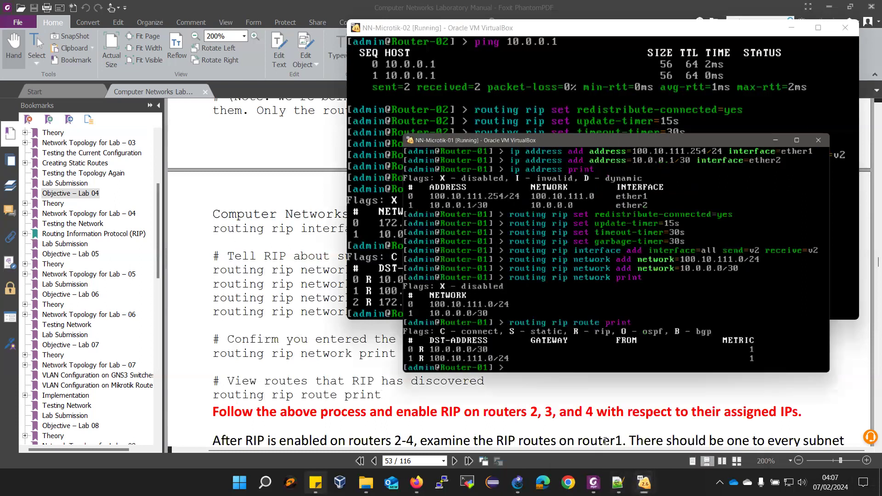
pyautogui.moveTo(466, 63); pyautogui.dragTo(194, 84)
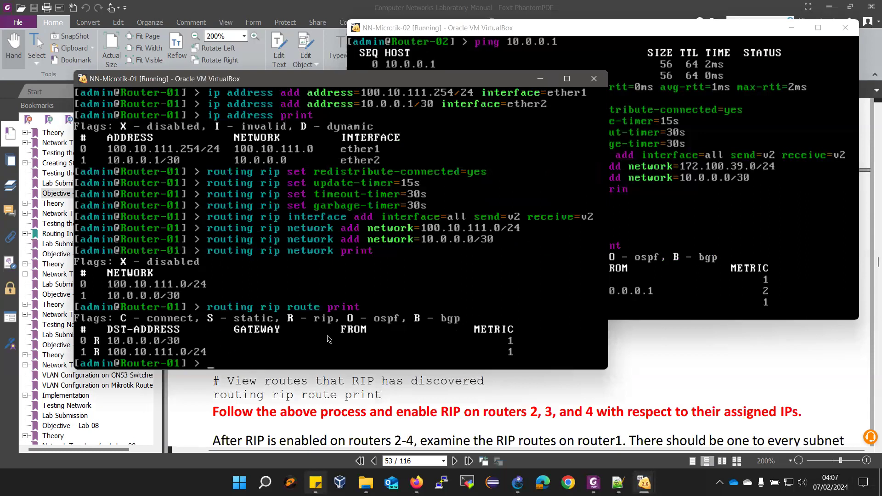
pyautogui.press('Up')
pyautogui.press('Return')
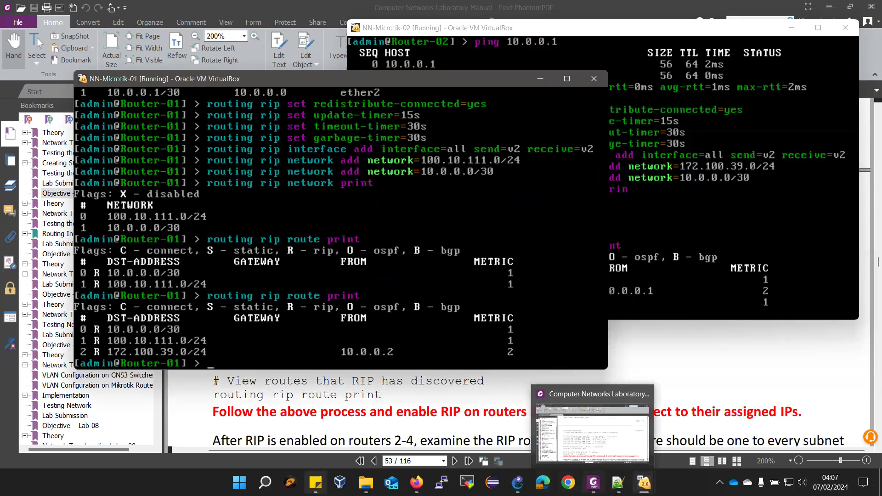
pyautogui.moveTo(518, 483)
pyautogui.click(514, 432)
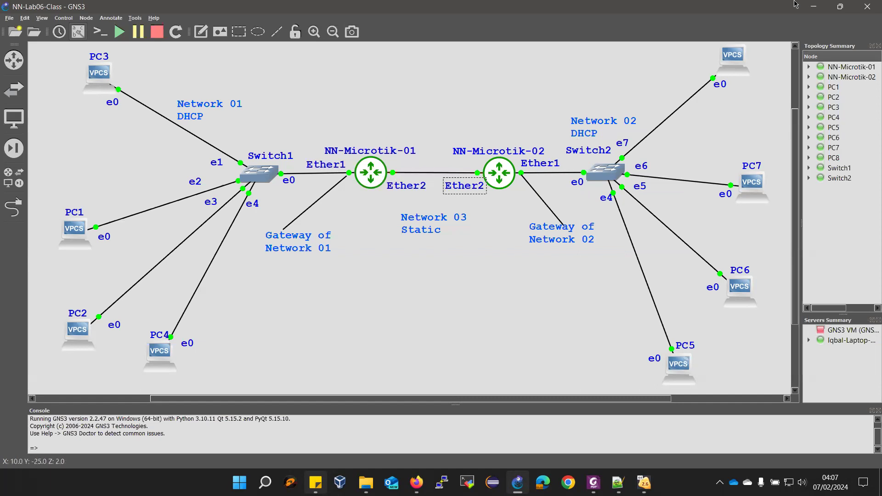
# Return to the lab manual and jump to the Objective – Lab 06 section, scrolling through its steps
pyautogui.click(810, 8)
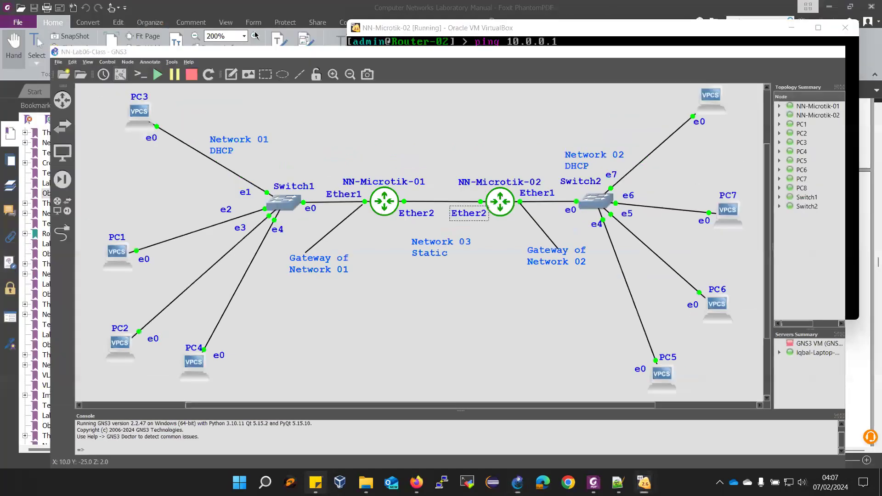
pyautogui.click(385, 418)
pyautogui.scroll(-5, 120, 394)
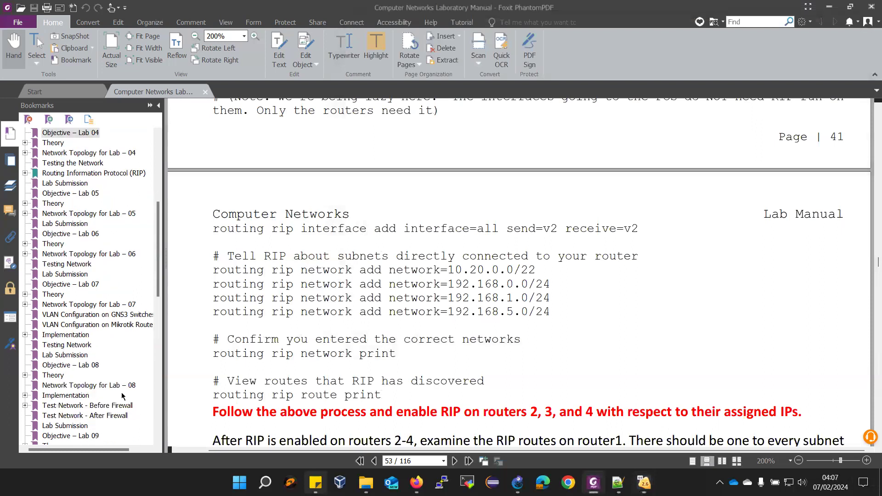
pyautogui.scroll(3, 121, 394)
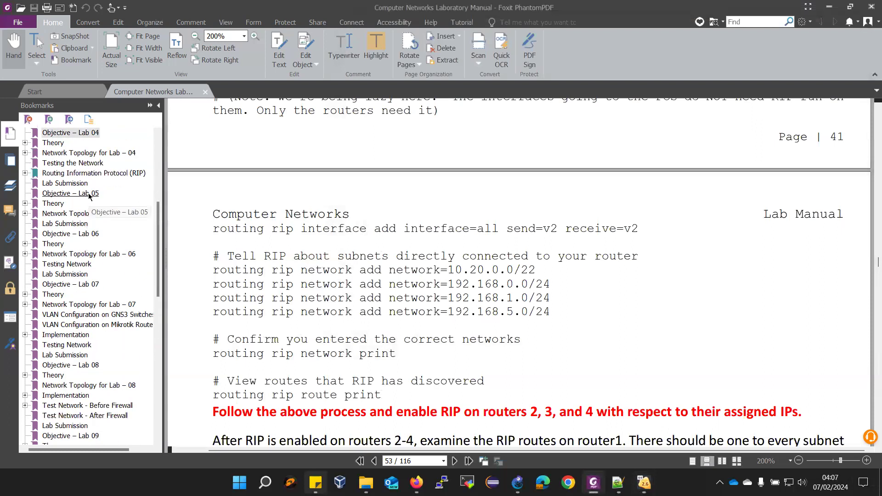
pyautogui.click(74, 233)
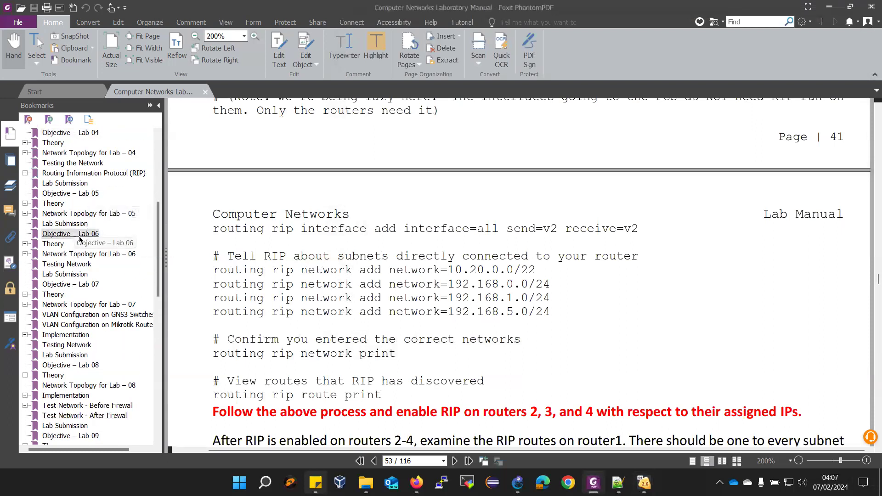
pyautogui.scroll(-5, 330, 313)
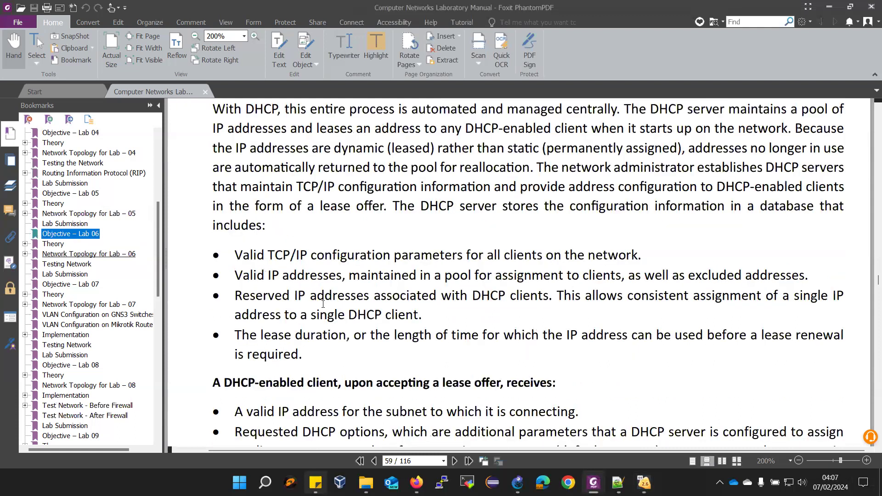
pyautogui.scroll(-5, 321, 304)
pyautogui.scroll(-10, 321, 305)
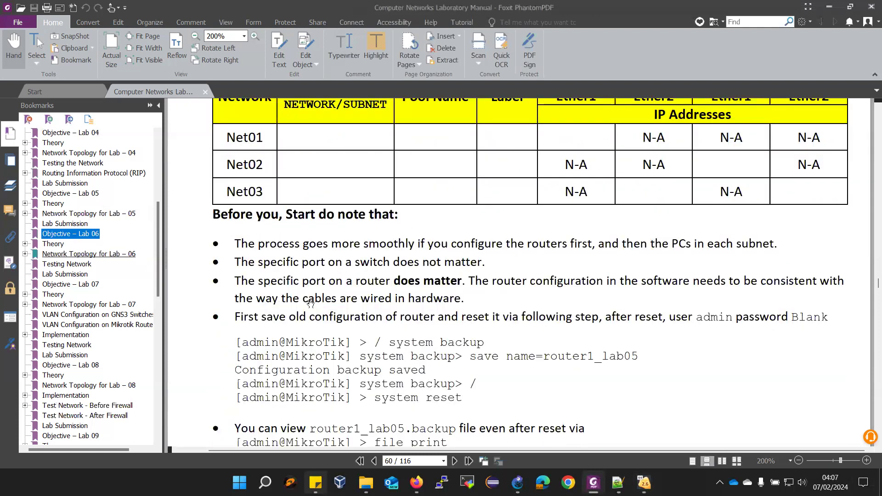
pyautogui.scroll(-5, 311, 304)
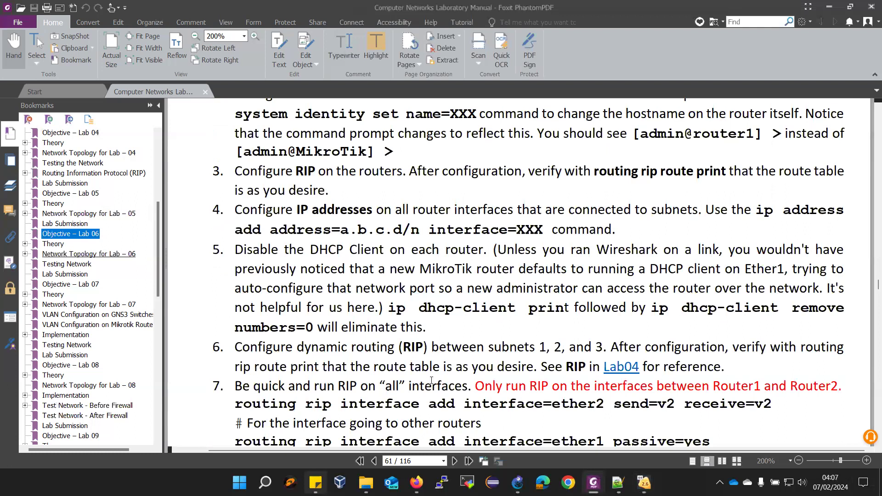
pyautogui.scroll(-1, 432, 372)
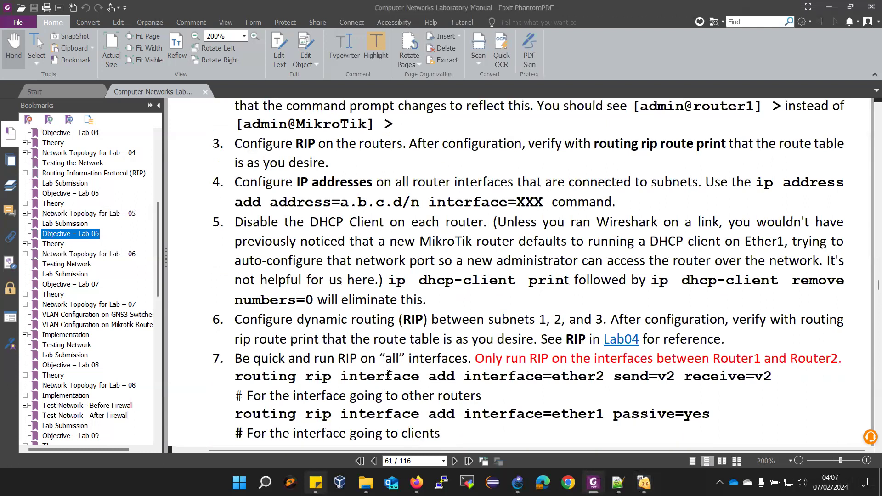
# Highlight the step 7 RIP text and ether2 interface command, then scroll to Configuring DHCP
pyautogui.moveTo(385, 359); pyautogui.dragTo(843, 359)
pyautogui.moveTo(462, 381); pyautogui.dragTo(773, 378)
pyautogui.scroll(-3, 453, 354)
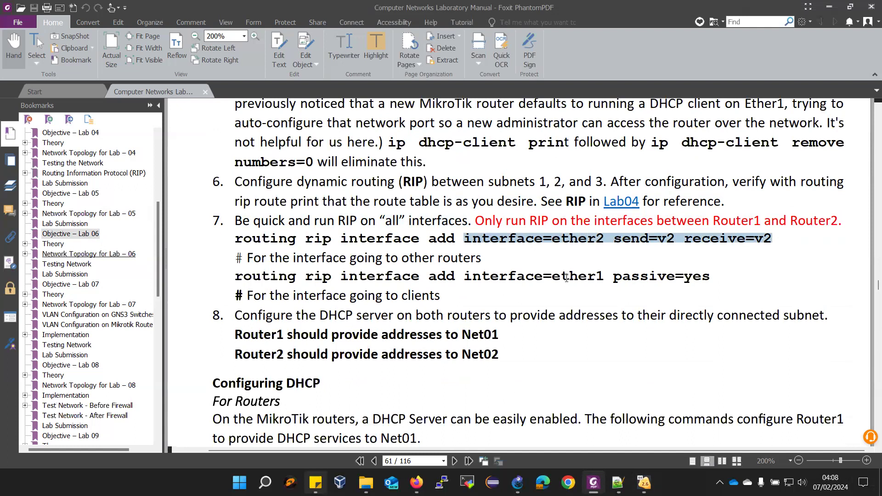
pyautogui.scroll(-6, 549, 266)
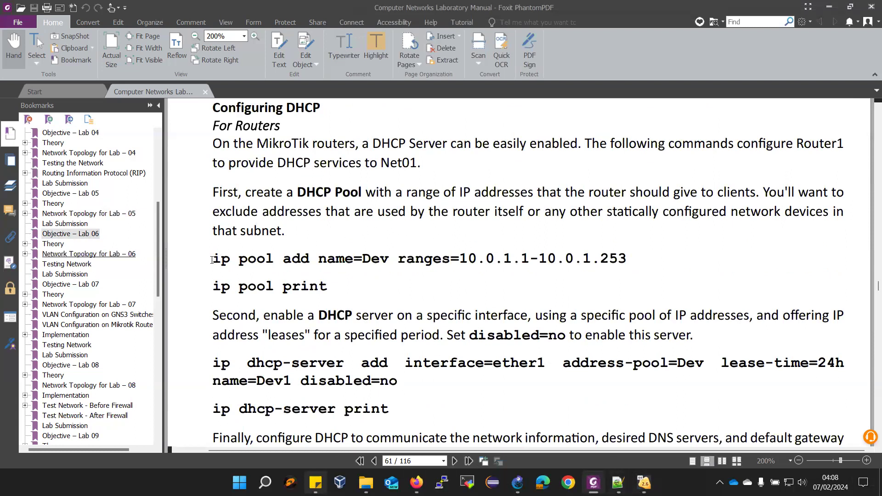
# Bring Router-01's console forward and move it aside to uncover the manual
pyautogui.moveTo(644, 482)
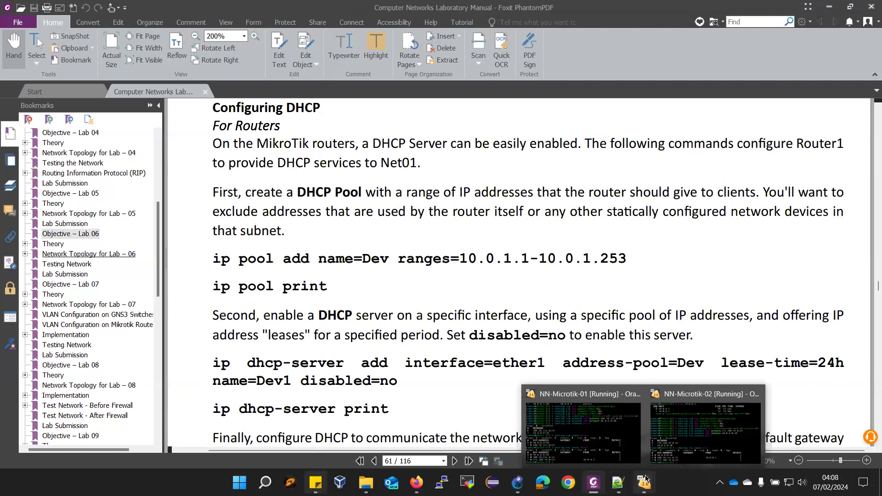
pyautogui.click(588, 435)
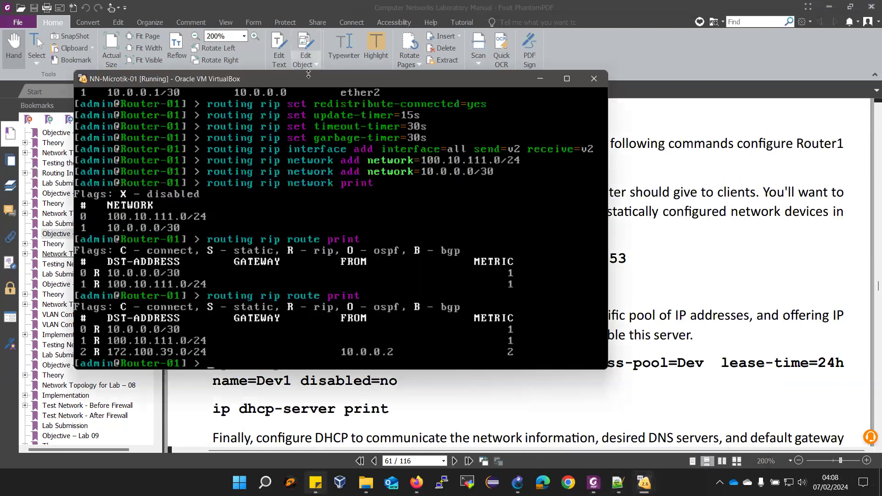
pyautogui.moveTo(308, 74); pyautogui.dragTo(308, 70)
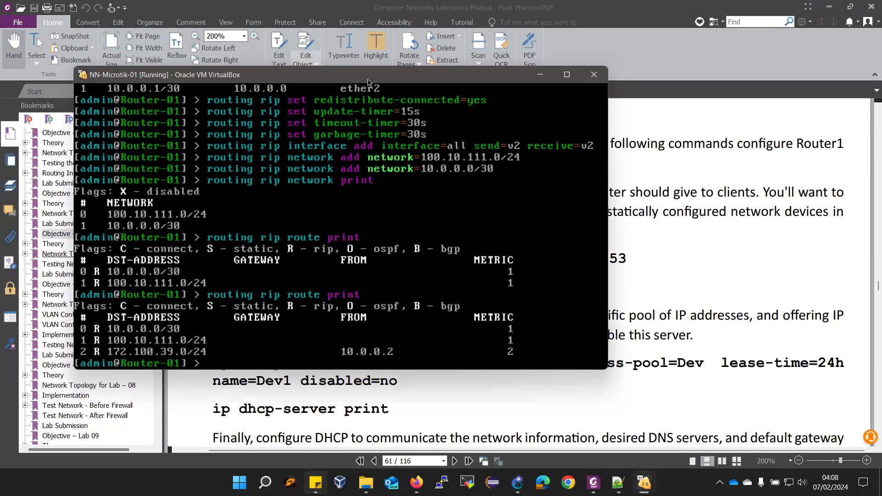
pyautogui.moveTo(367, 82); pyautogui.dragTo(625, 114)
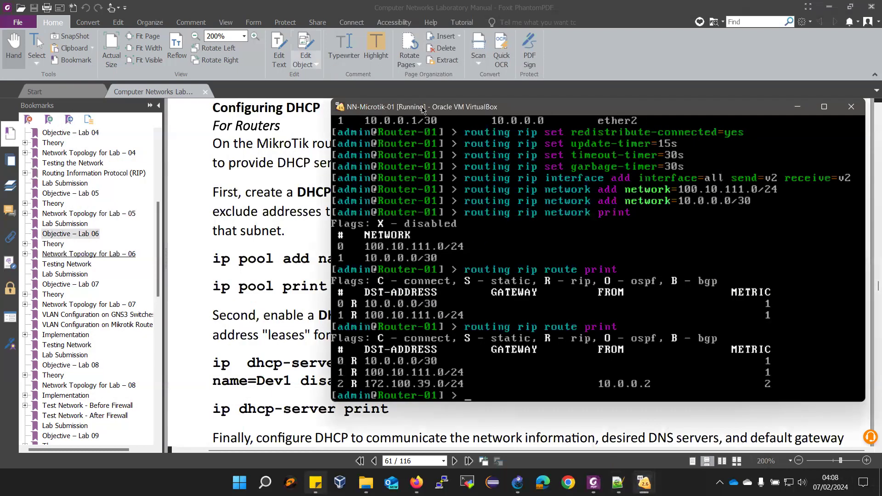
pyautogui.scroll(3, 243, 239)
pyautogui.scroll(2, 244, 239)
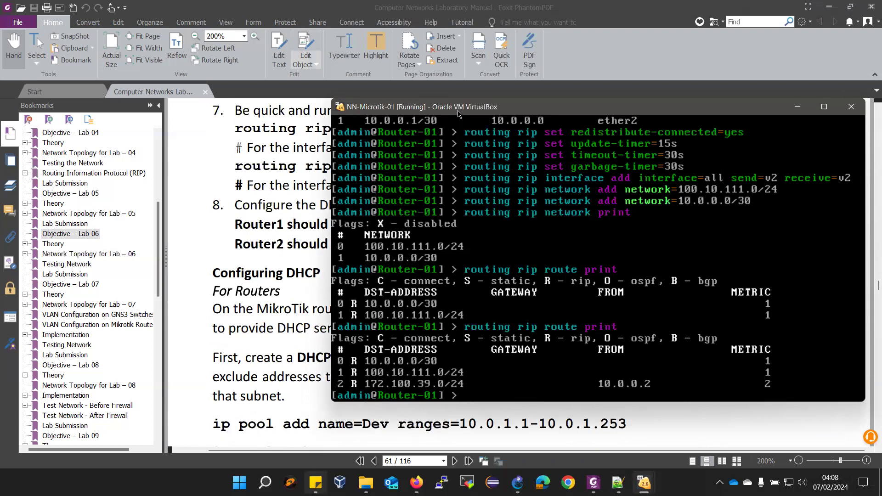
# Create IP pool Dev spanning 101.10.111.1-101.10.111.253 on Router-01
pyautogui.write('ip pool add name=')
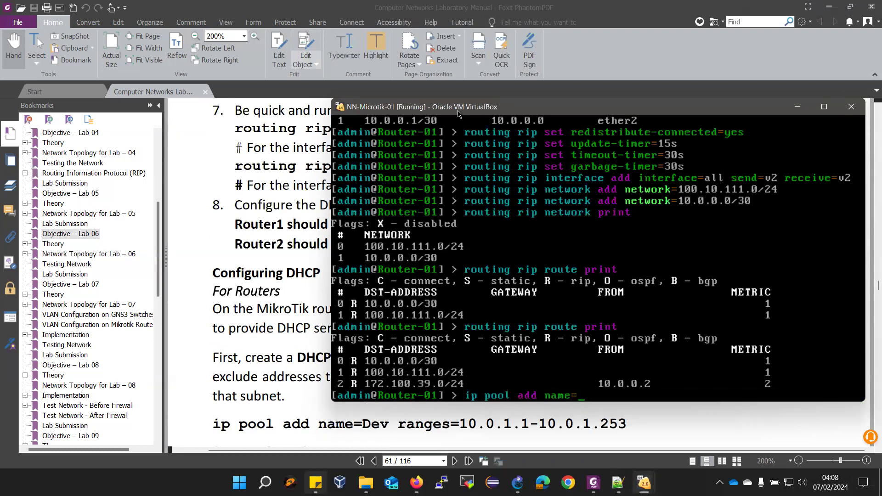
pyautogui.write('Dev ranges=')
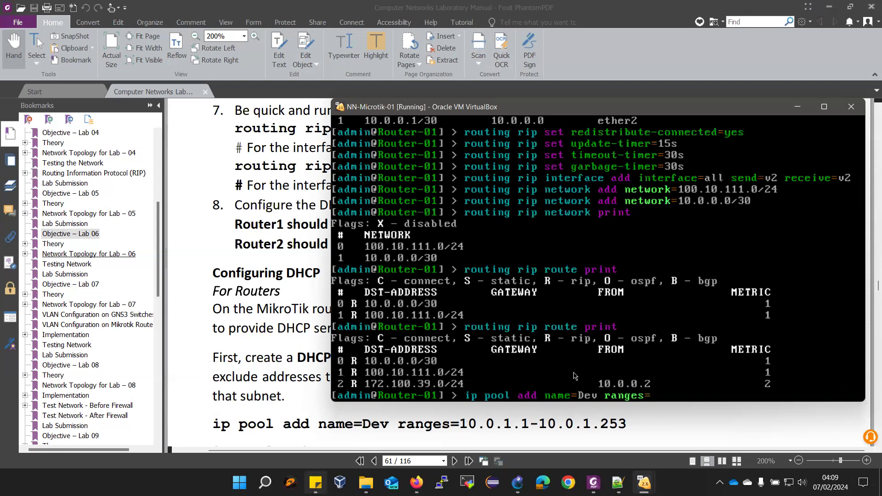
pyautogui.write('101.10.111')
pyautogui.write('.1-101.10.111.')
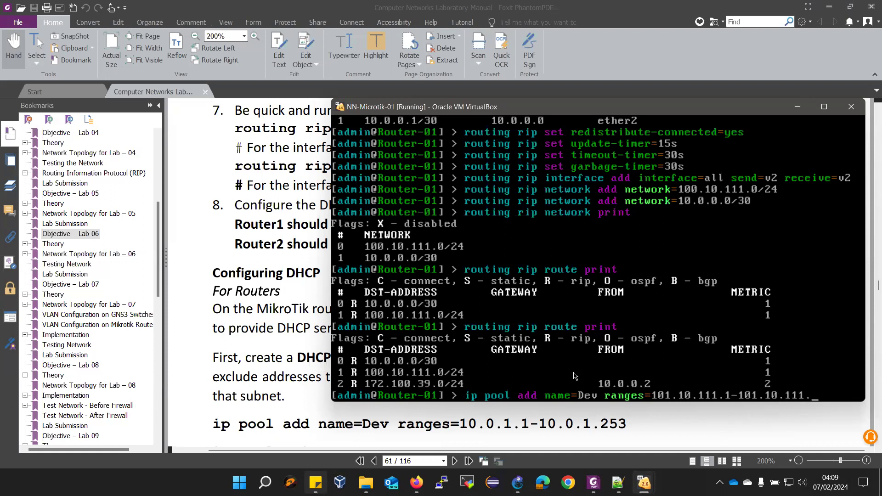
pyautogui.write('253')
pyautogui.press('Return')
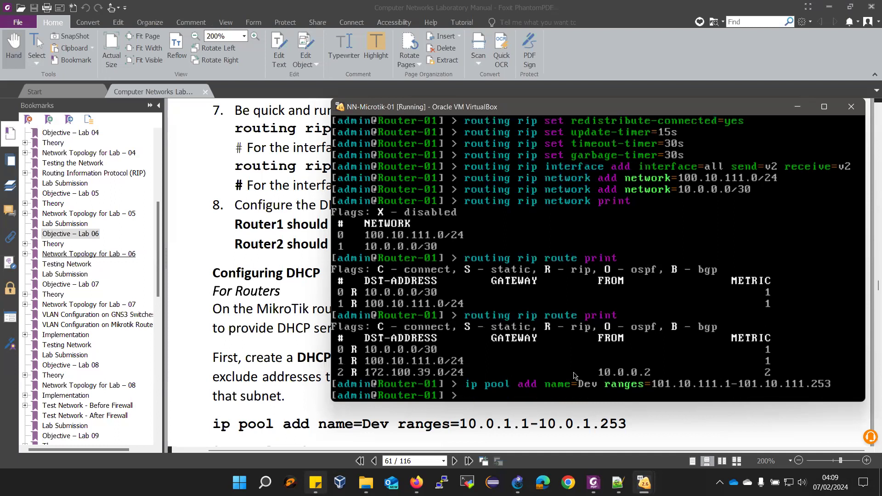
# Recall the pool command and erase its range and name for reuse
pyautogui.press('Up')
pyautogui.press('BackSpace')
pyautogui.press('BackSpace')
pyautogui.press('BackSpace')
pyautogui.press('BackSpace')
pyautogui.press('BackSpace')
pyautogui.press('BackSpace')
pyautogui.press('BackSpace')
pyautogui.press('BackSpace')
pyautogui.press('BackSpace')
pyautogui.press('BackSpace')
pyautogui.press('BackSpace')
pyautogui.press('BackSpace')
pyautogui.press('BackSpace')
pyautogui.press('BackSpace')
pyautogui.press('BackSpace')
pyautogui.press('BackSpace')
pyautogui.press('BackSpace')
pyautogui.press('BackSpace')
pyautogui.press('BackSpace')
pyautogui.press('BackSpace')
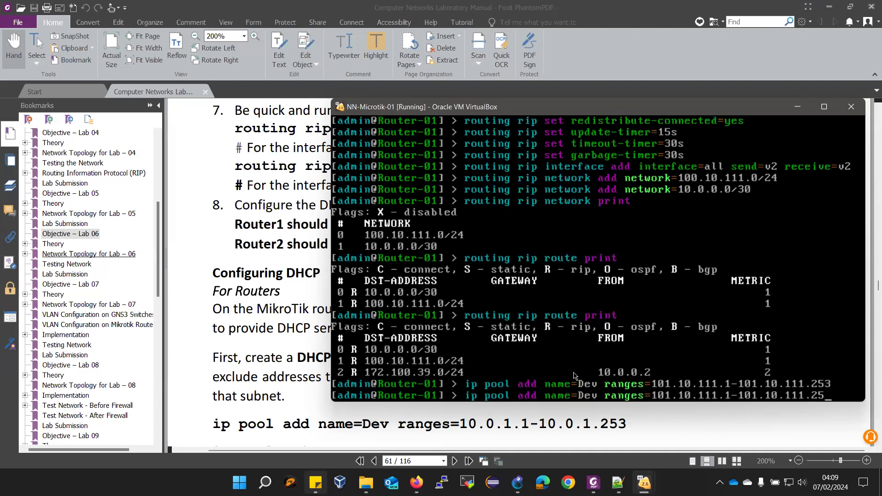
pyautogui.press('BackSpace')
pyautogui.press('BackSpace')
pyautogui.press('BackSpace')
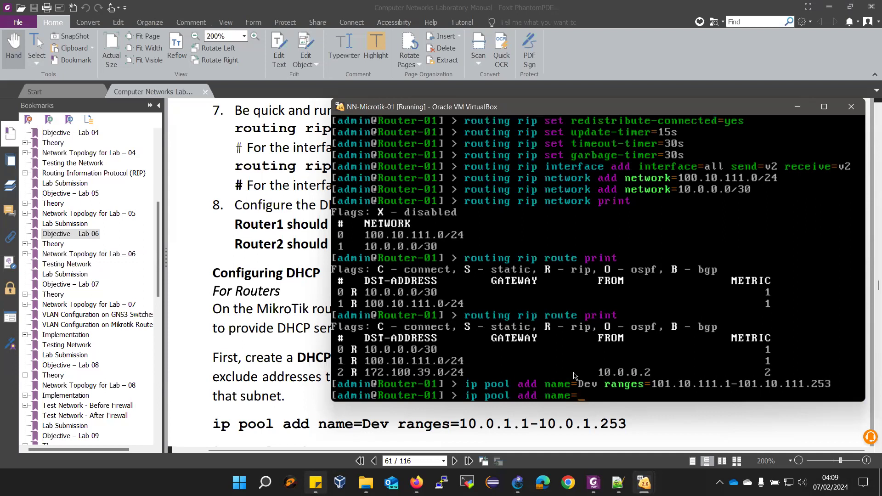
# Add pool LEFT spanning 100.10.111.1-100.10.111.253, then print the Dev and LEFT pools
pyautogui.write('LEFT ranges=100.')
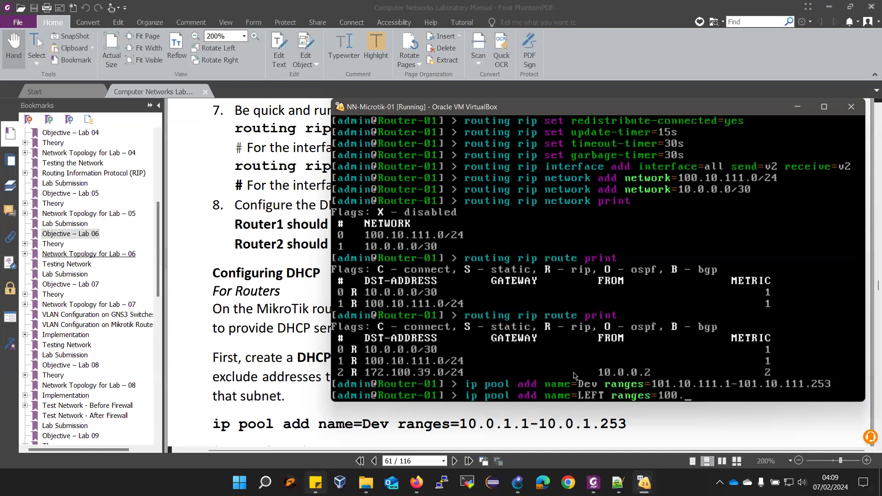
pyautogui.write('10.111.1-100.10.111')
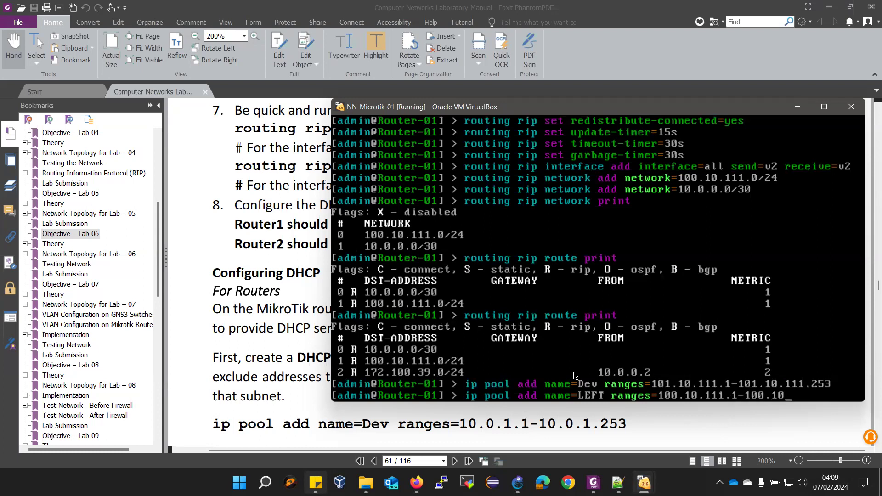
pyautogui.write('.253')
pyautogui.press('Return')
pyautogui.write('i')
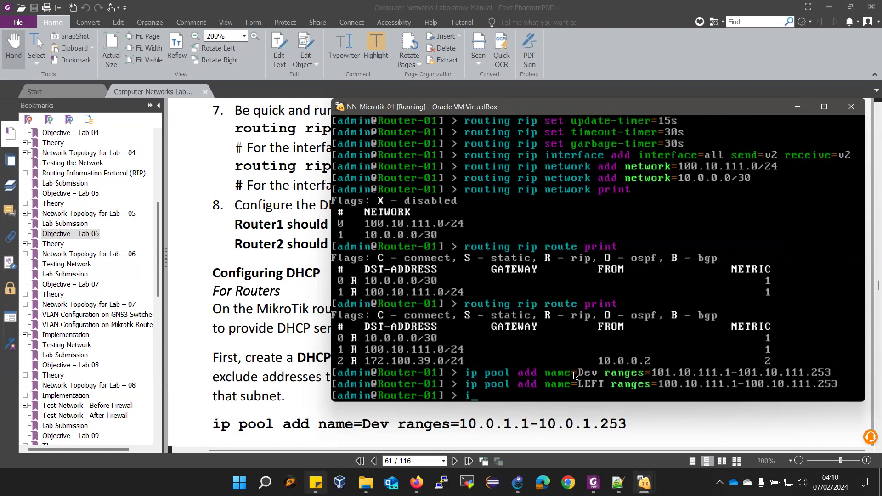
pyautogui.write('p pool print')
pyautogui.press('Return')
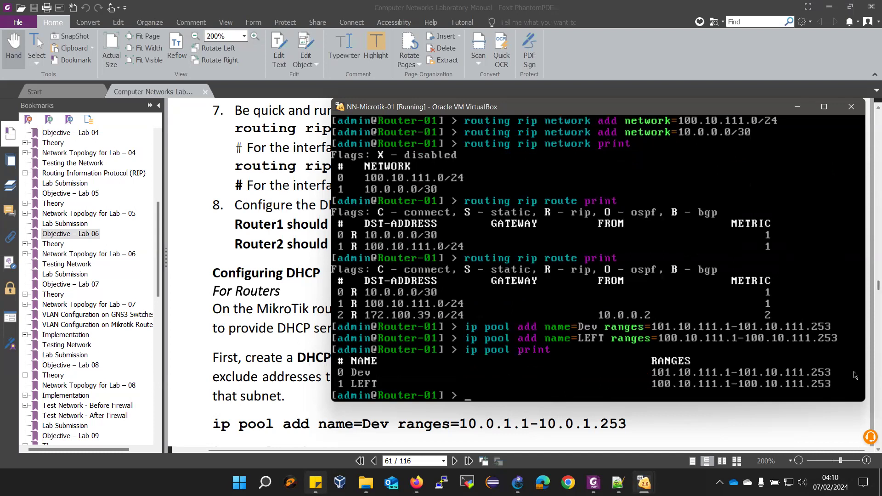
pyautogui.scroll(-2, 249, 344)
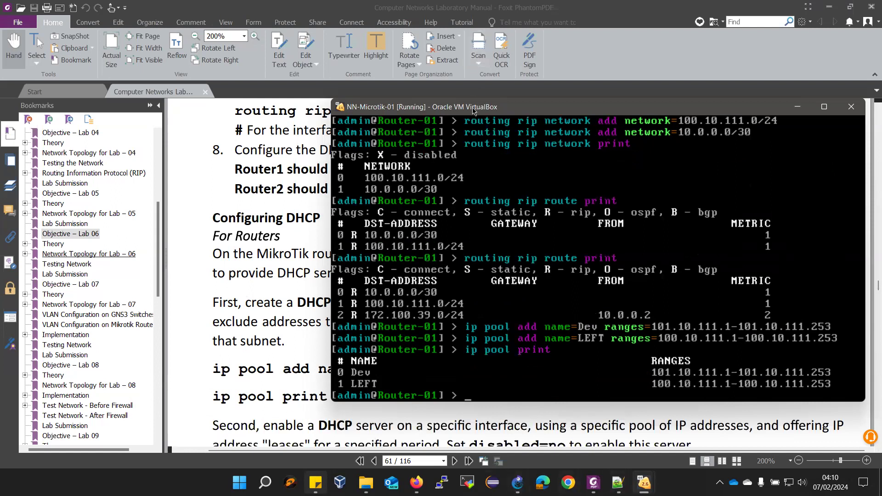
pyautogui.moveTo(473, 110); pyautogui.dragTo(152, 61)
pyautogui.scroll(1, 611, 339)
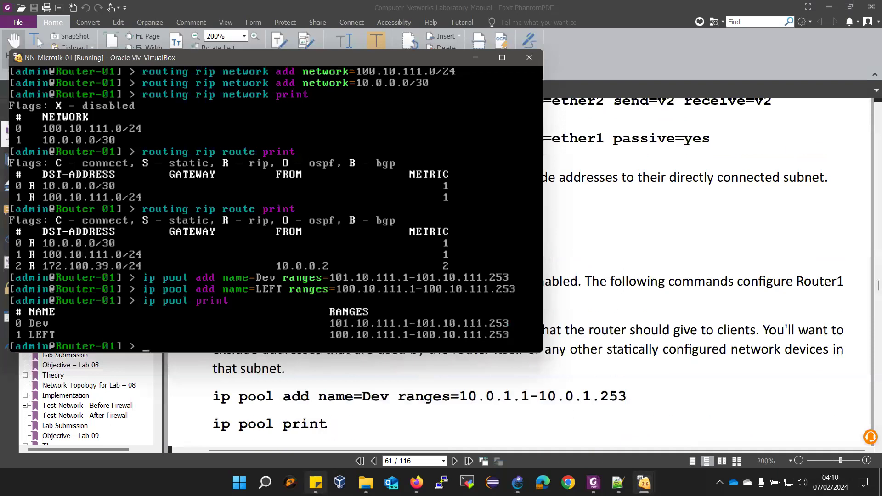
# On Router-02's console, enter the command creating pool sqa for 172.101.40.1-172.101.40.253
pyautogui.moveTo(645, 482)
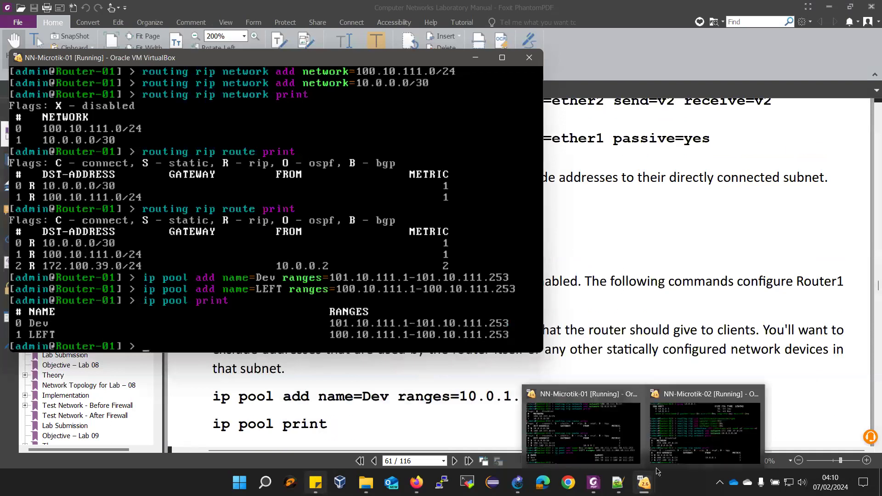
pyautogui.click(682, 424)
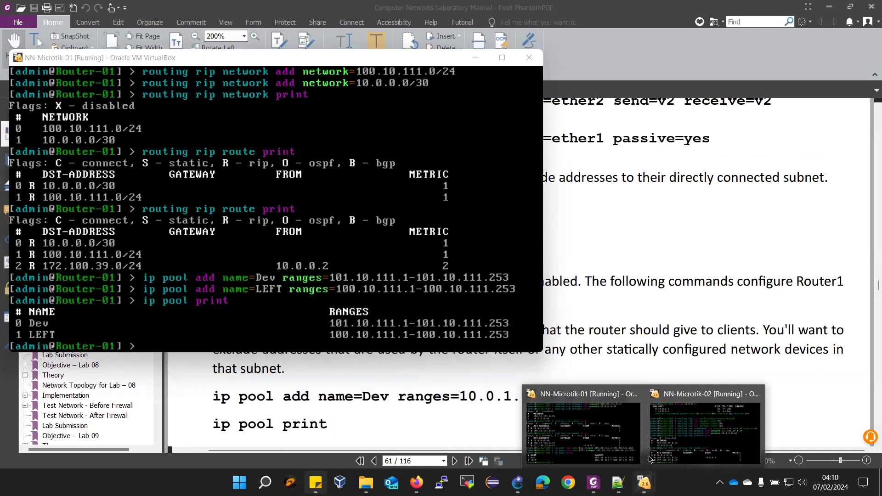
pyautogui.click(681, 441)
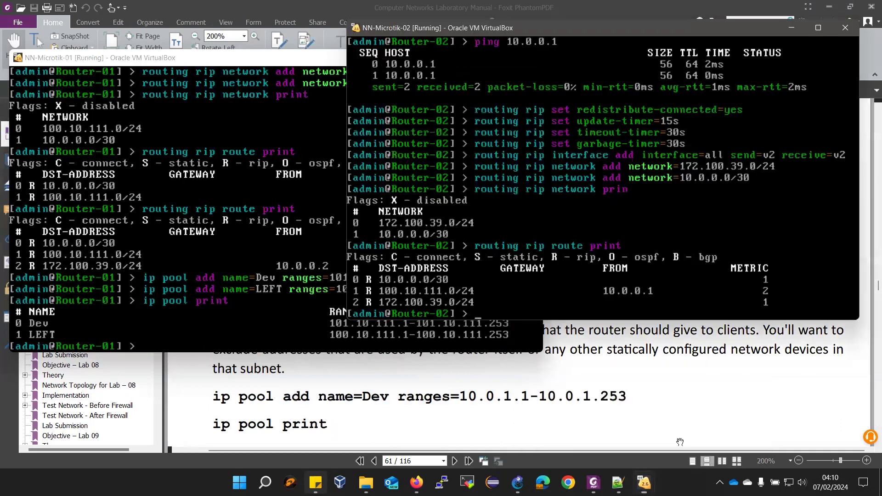
pyautogui.write('ip pool add n')
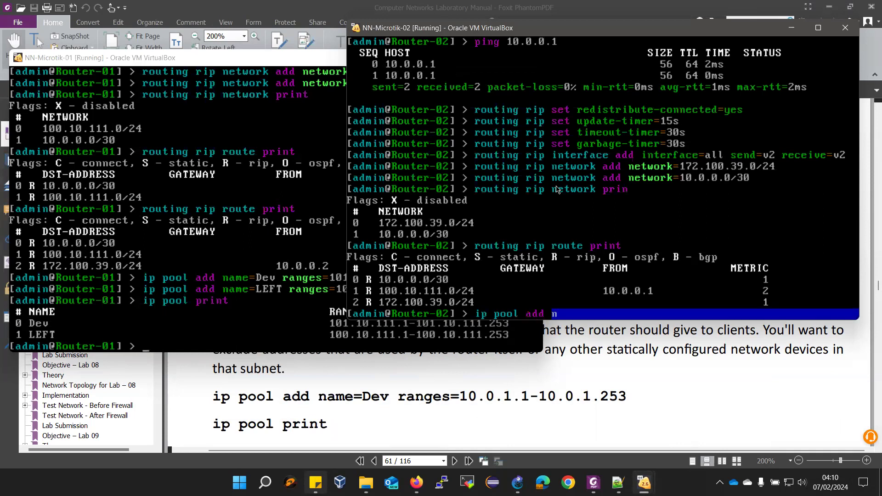
pyautogui.write('ame=')
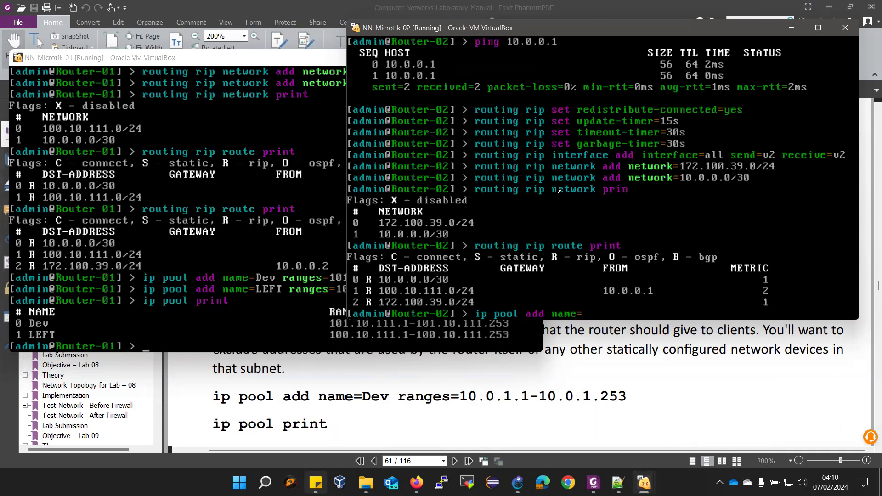
pyautogui.write('sqa')
pyautogui.write('172.101.40')
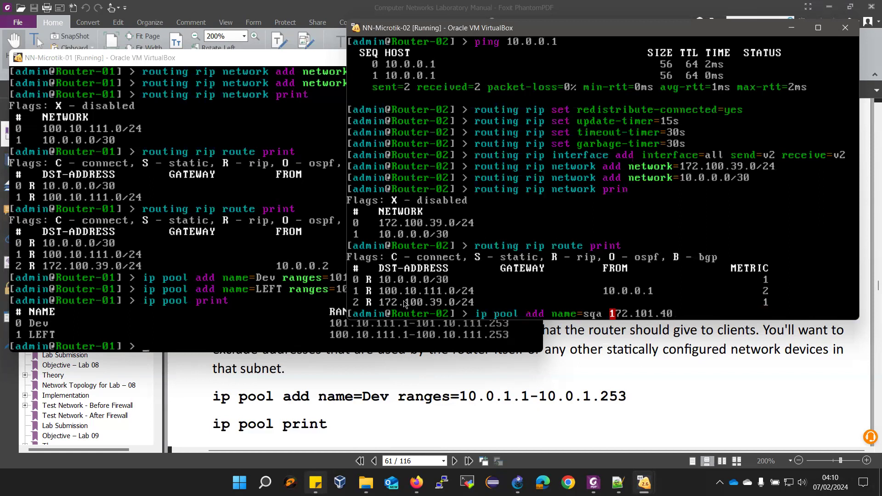
pyautogui.write('.1-172.101.40.253')
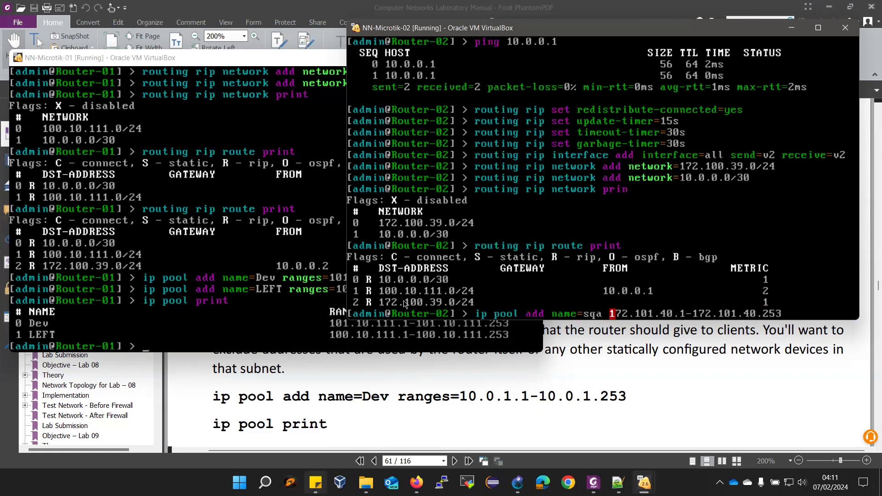
pyautogui.write('ran')
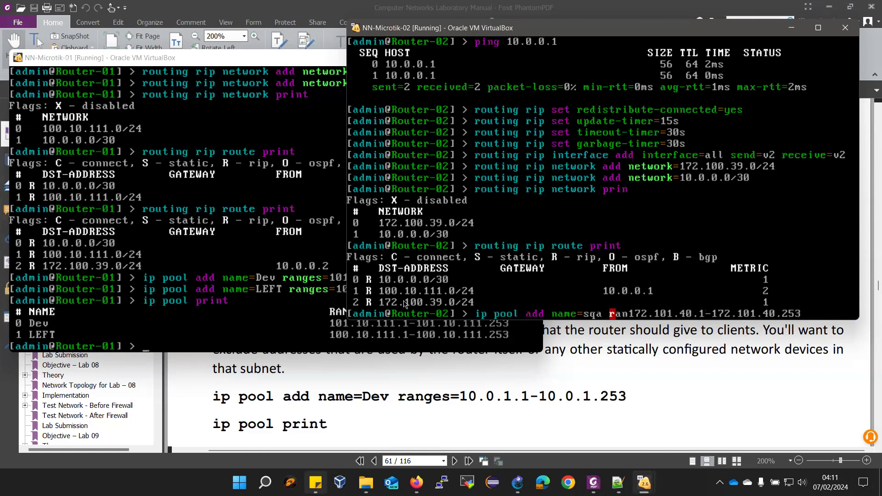
pyautogui.write('ges=')
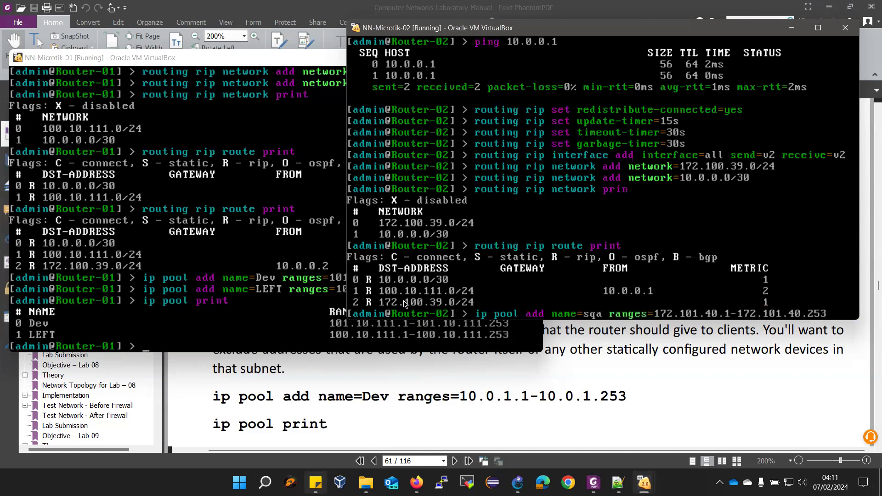
pyautogui.press('Return')
# Reuse the pool command to add RIGHT for 172.100.39.1-172.100.39.253, then list sqa and RIGHT
pyautogui.press('Up')
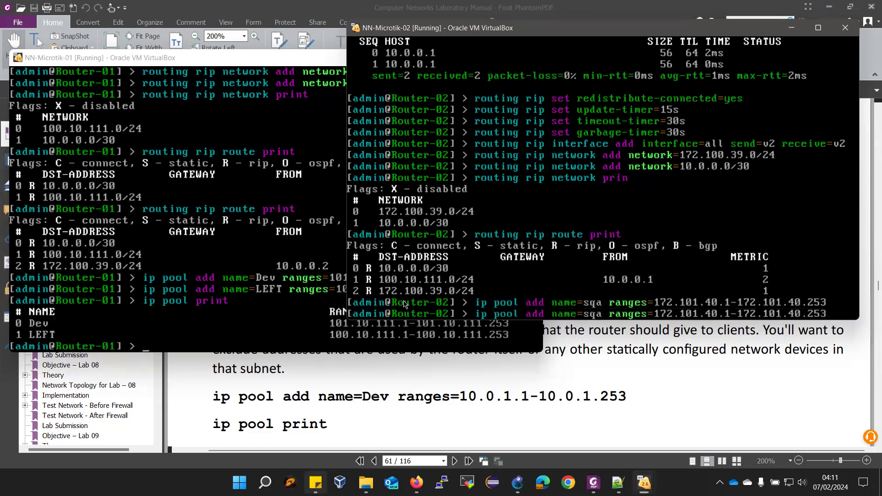
pyautogui.press('BackSpace')
pyautogui.press('BackSpace')
pyautogui.press('BackSpace')
pyautogui.press('BackSpace')
pyautogui.press('BackSpace')
pyautogui.press('BackSpace')
pyautogui.press('BackSpace')
pyautogui.press('BackSpace')
pyautogui.press('BackSpace')
pyautogui.press('BackSpace')
pyautogui.press('BackSpace')
pyautogui.press('BackSpace')
pyautogui.press('BackSpace')
pyautogui.press('BackSpace')
pyautogui.press('BackSpace')
pyautogui.press('BackSpace')
pyautogui.press('BackSpace')
pyautogui.press('BackSpace')
pyautogui.press('BackSpace')
pyautogui.press('BackSpace')
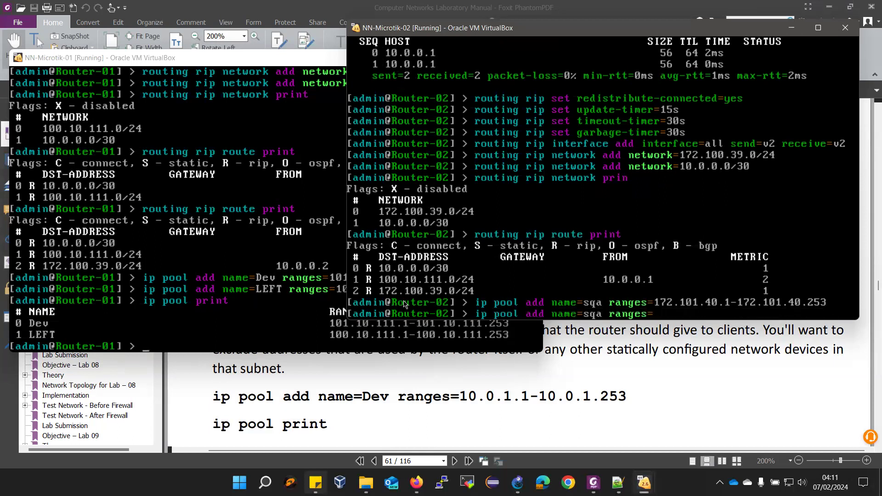
pyautogui.press('BackSpace')
pyautogui.press('BackSpace')
pyautogui.press('BackSpace')
pyautogui.press('BackSpace')
pyautogui.press('BackSpace')
pyautogui.press('BackSpace')
pyautogui.write('RIGHT ranges=172.')
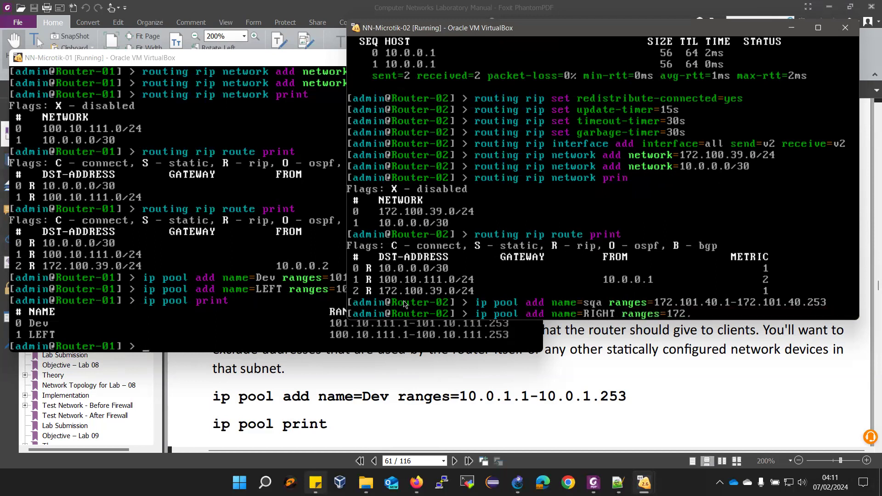
pyautogui.write('100.39.1-172.100.39.253')
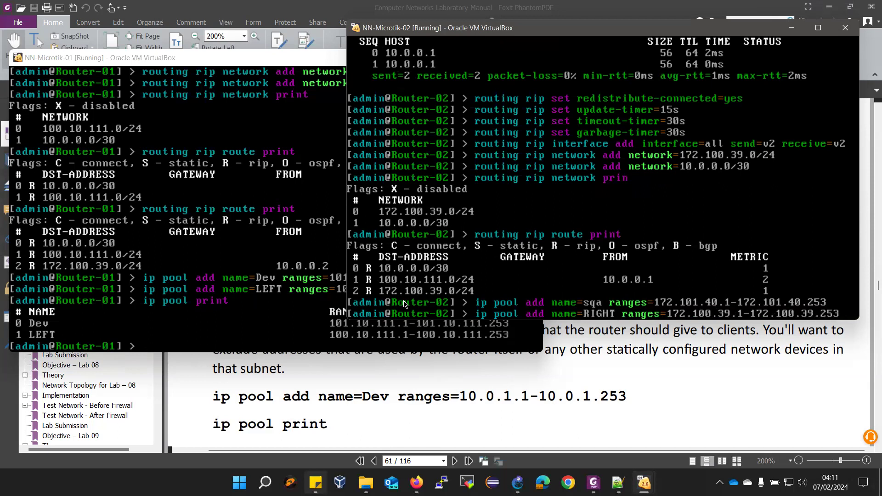
pyautogui.press('Return')
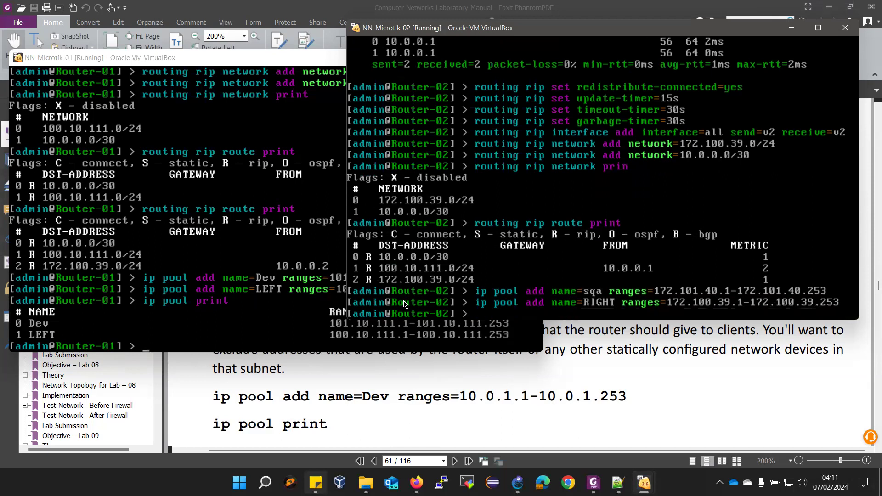
pyautogui.write('ip pool print')
pyautogui.press('Return')
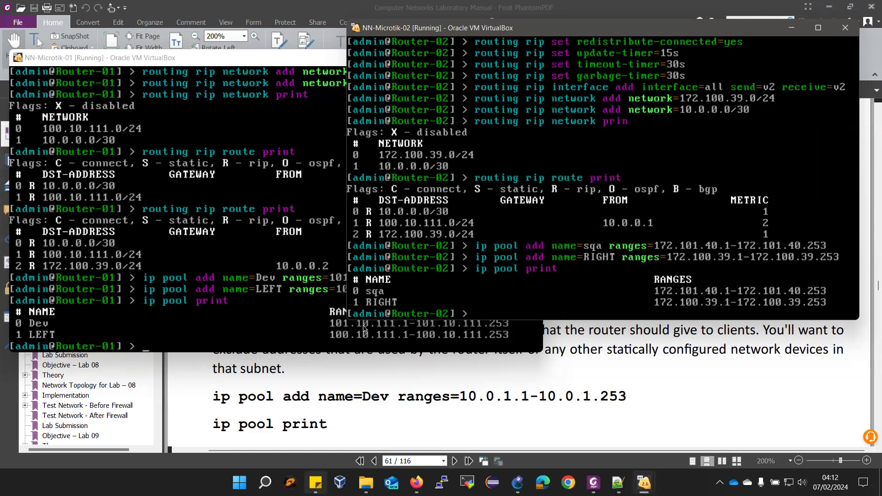
pyautogui.scroll(-2, 304, 403)
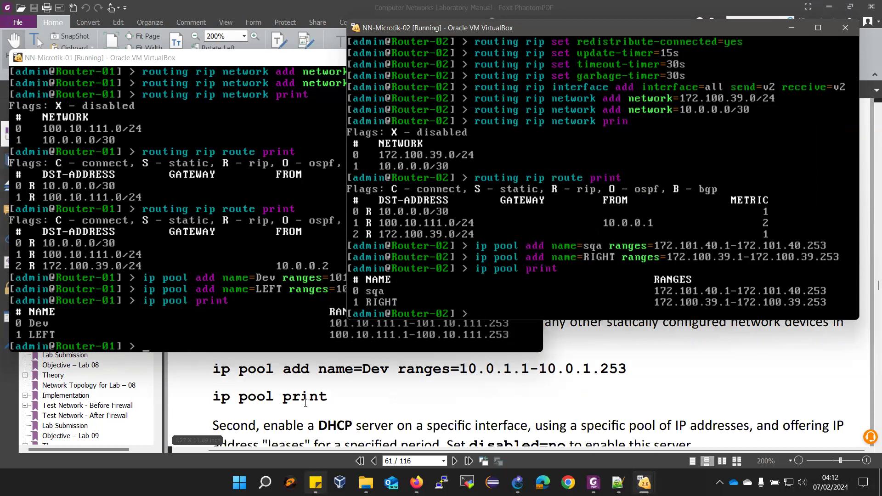
# On Router-01, add enabled DHCP server LEFT-Lab06 on ether1 with pool LEFT and 3h leases
pyautogui.scroll(-2, 304, 403)
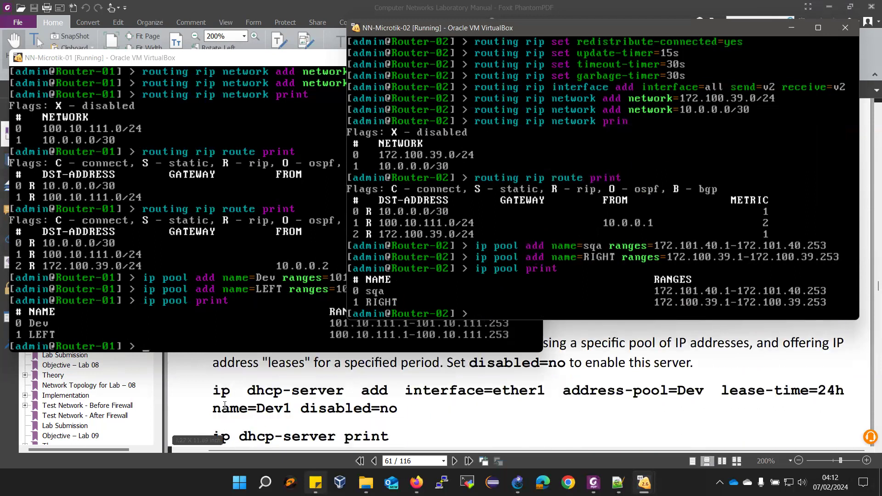
pyautogui.click(186, 58)
pyautogui.write('ip')
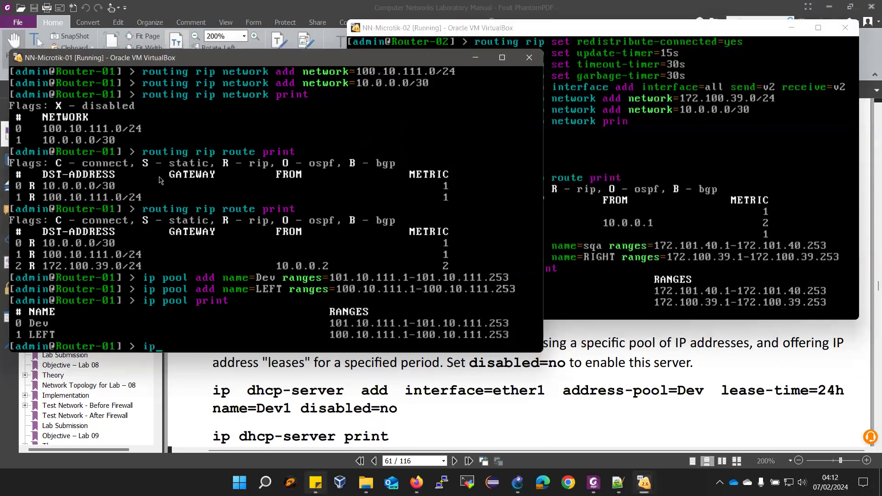
pyautogui.write(' dhcp-server add')
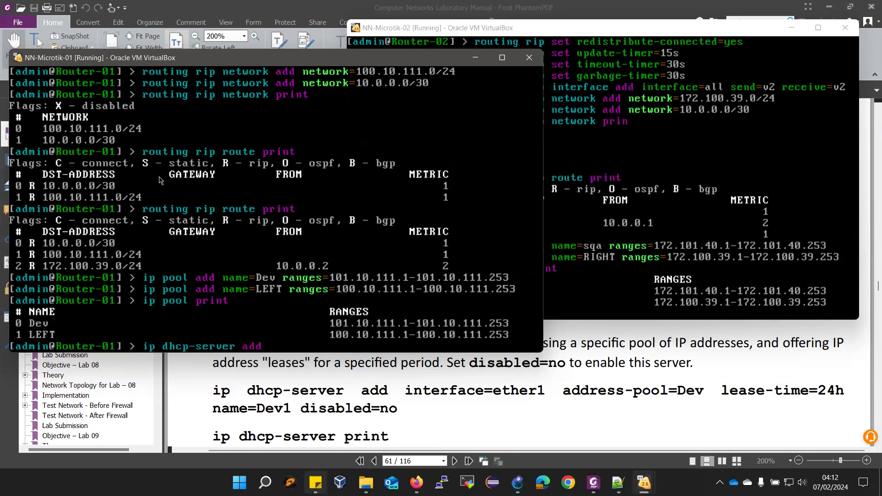
pyautogui.write(' in')
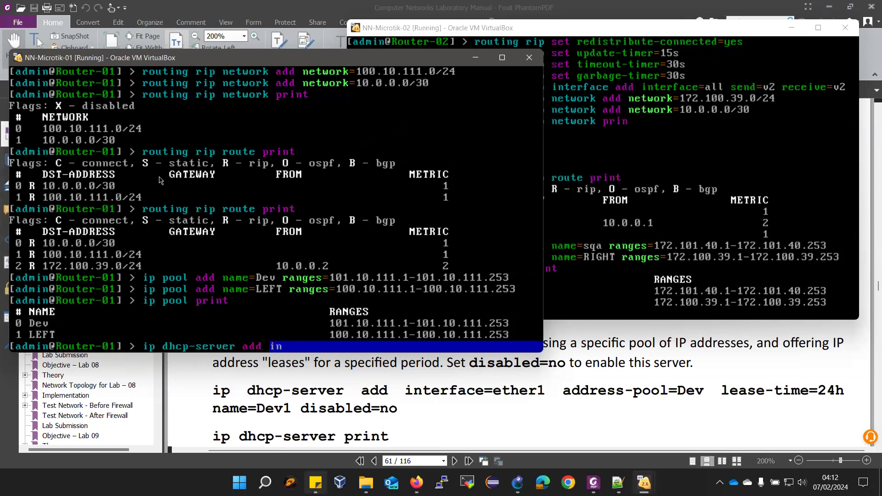
pyautogui.write('t')
pyautogui.press('Tab')
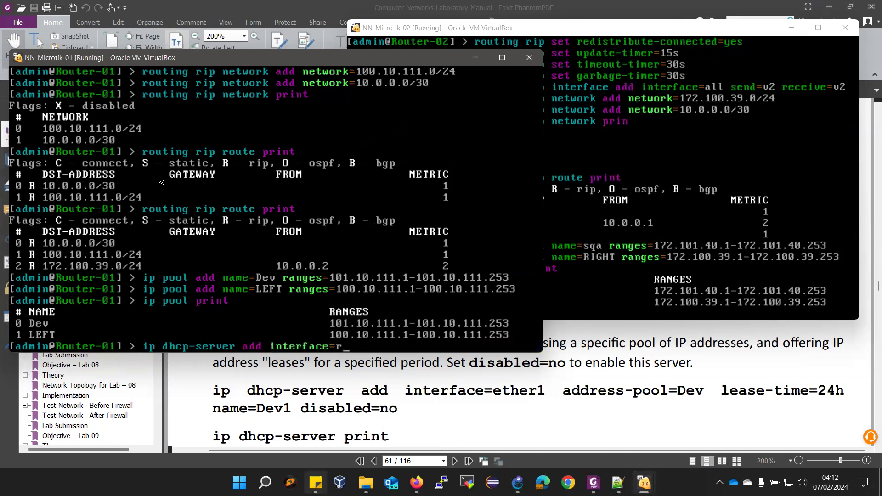
pyautogui.write('ether1 add')
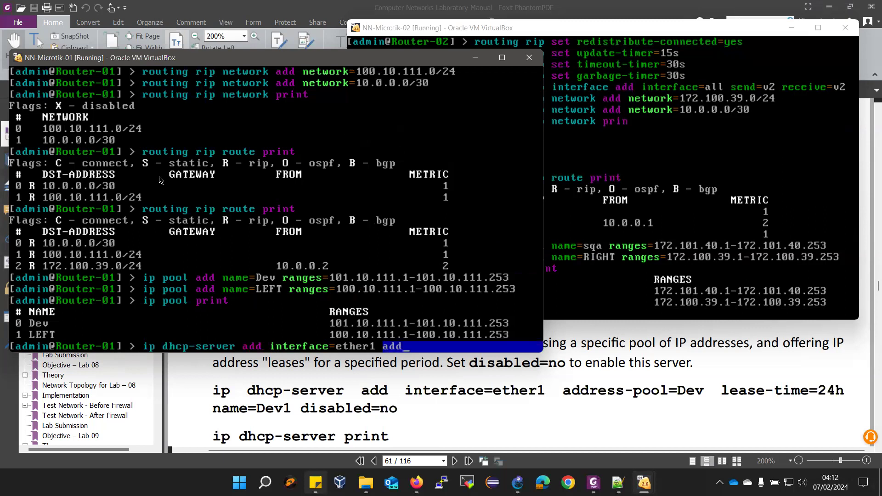
pyautogui.press('Tab')
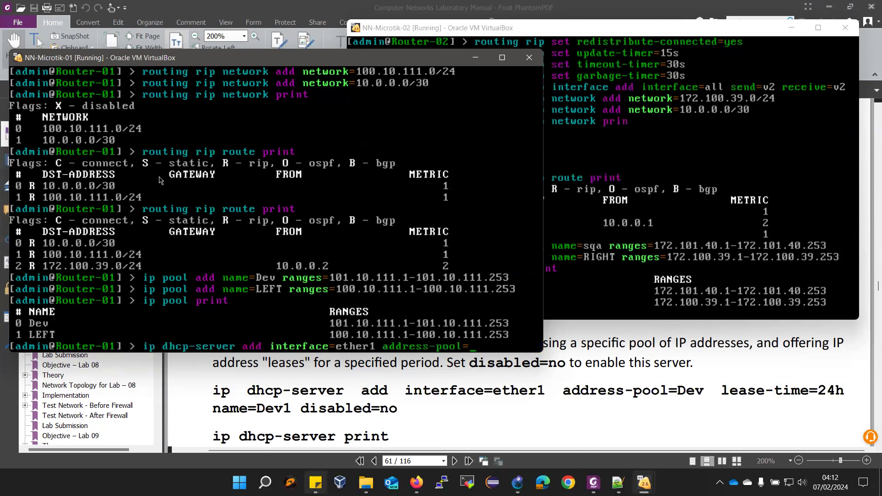
pyautogui.write('LEFT lease-')
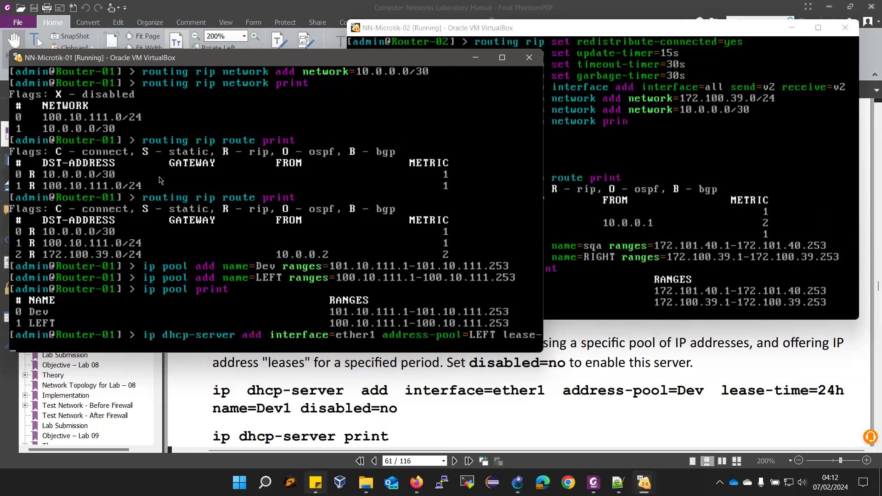
pyautogui.write('time=3h')
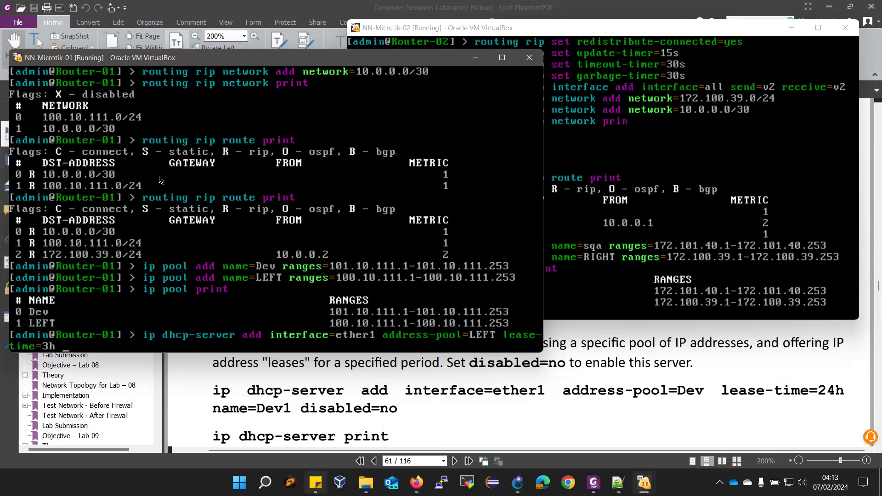
pyautogui.write('name=LEFT-Lab06')
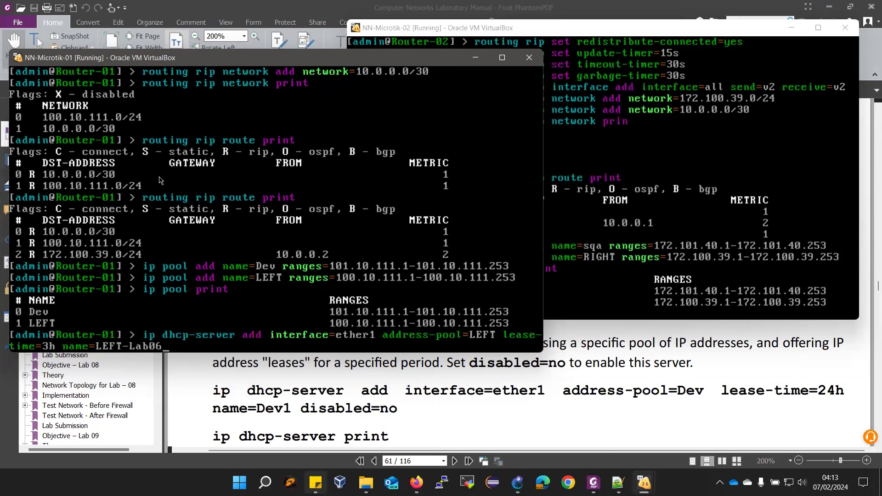
pyautogui.write(' disabled=no')
pyautogui.press('Return')
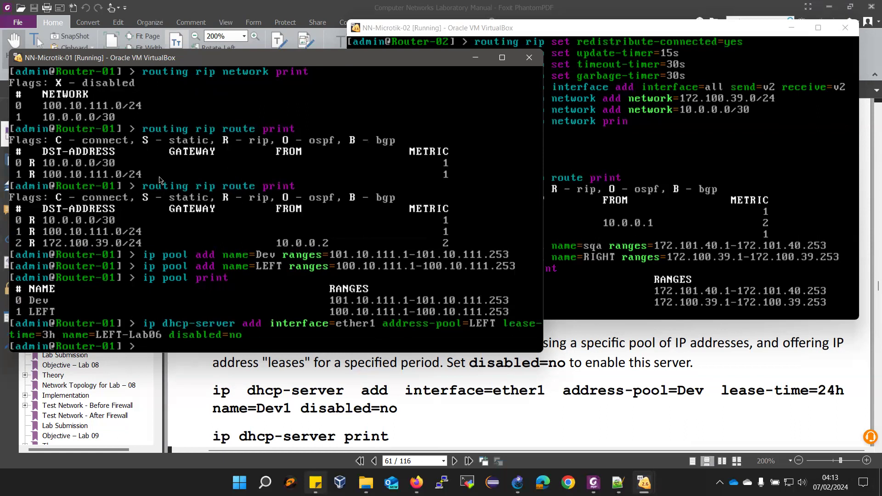
# List Router-01's DHCP servers to confirm LEFT-Lab06, then return to Router-02
pyautogui.write('ip dhcp-server')
pyautogui.write('print')
pyautogui.press('Return')
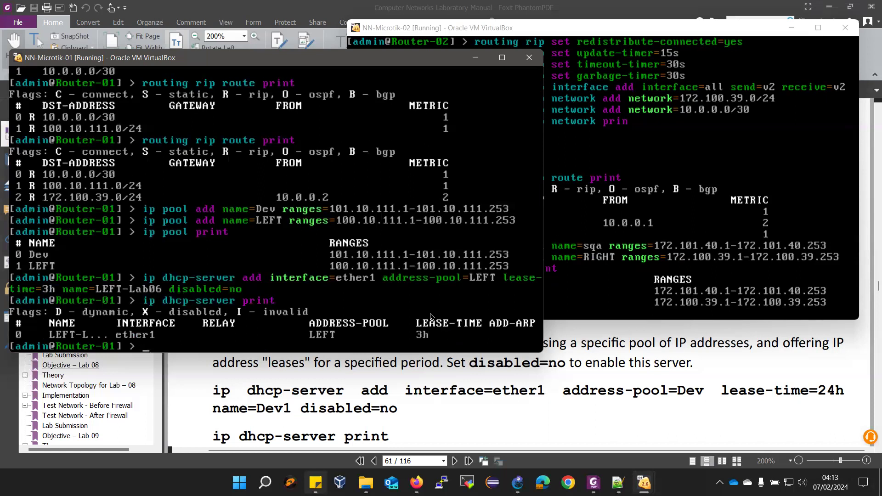
pyautogui.click(522, 34)
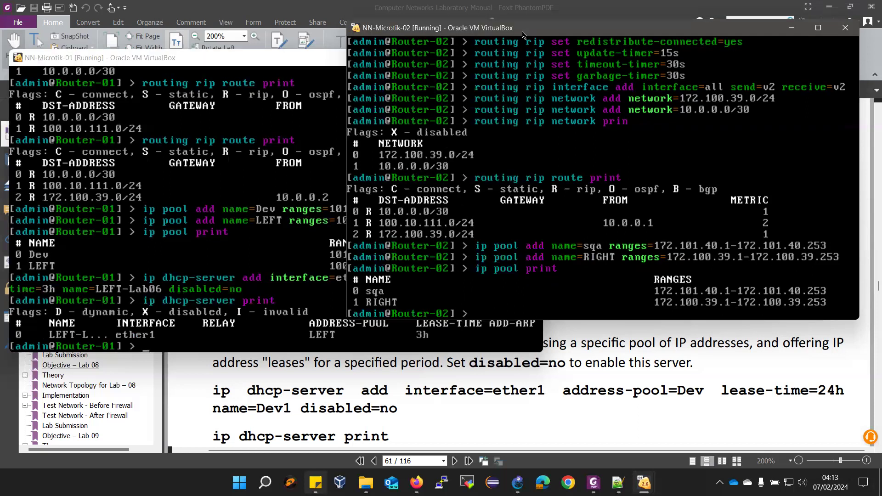
# Add enabled DHCP server RIGHT_Lab06 on ether1 with pool RIGHT and 6h leases, and list it
pyautogui.write('ip dhcp-server')
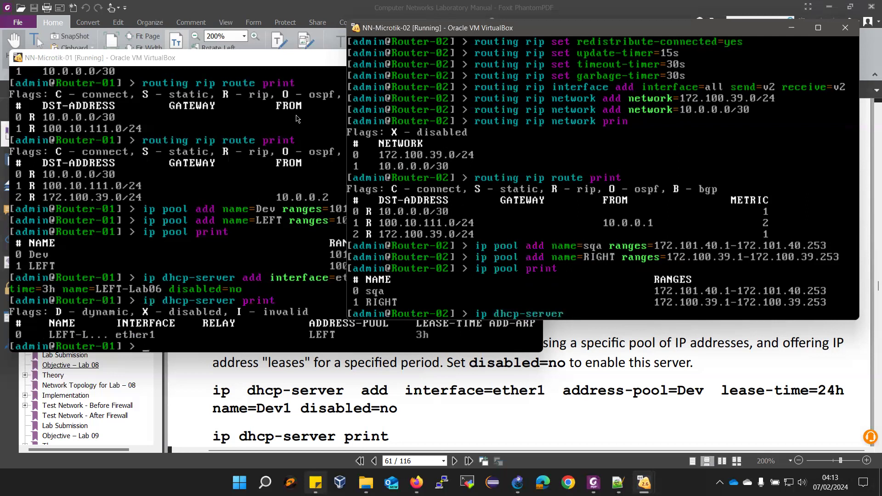
pyautogui.write(' add in')
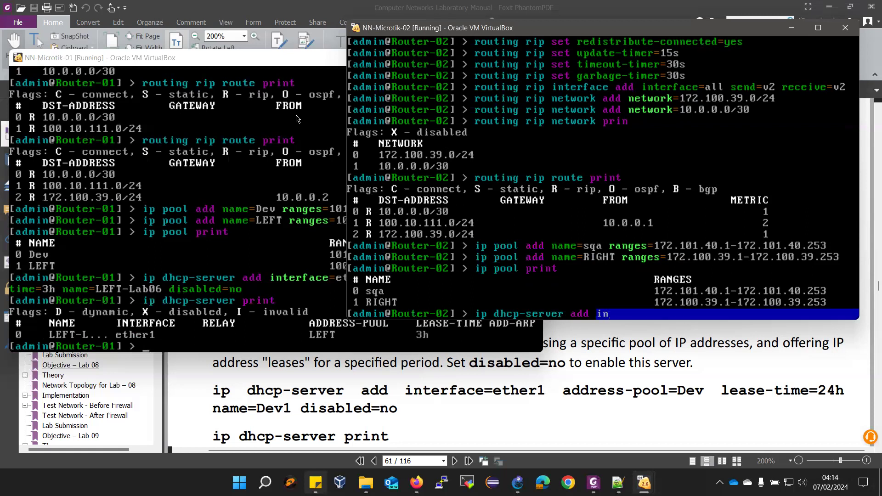
pyautogui.write('te')
pyautogui.press('Tab')
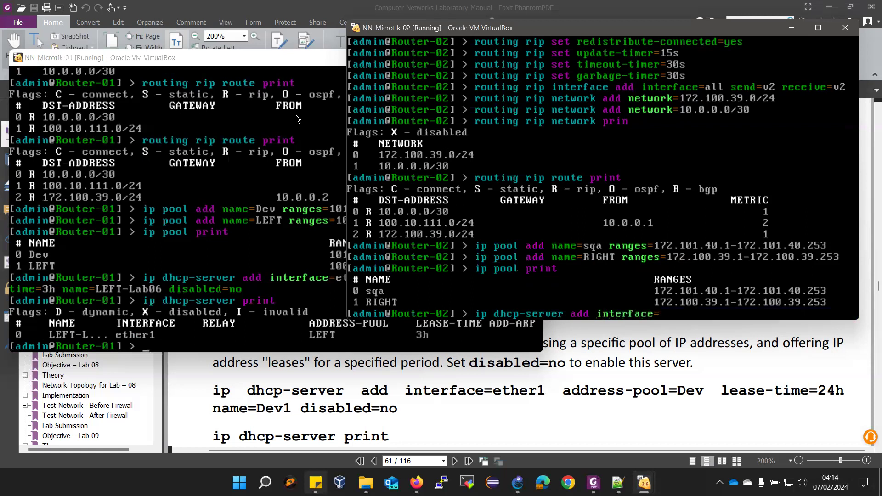
pyautogui.write('ether1 add')
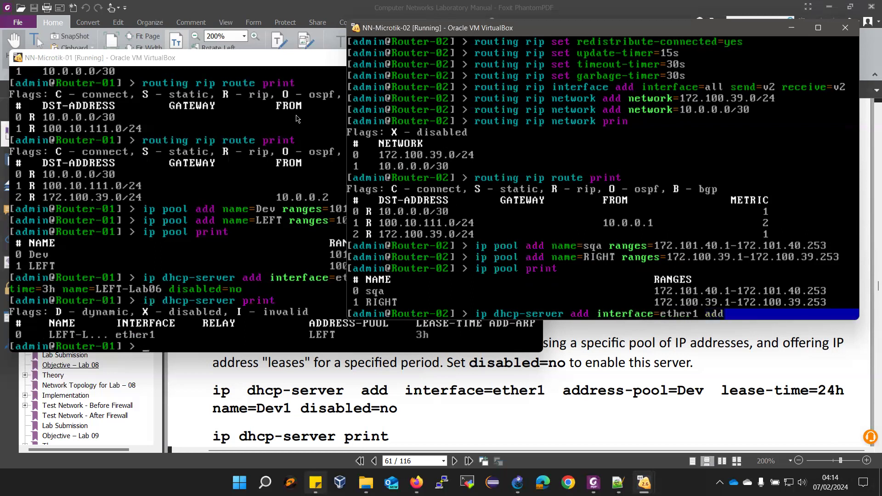
pyautogui.write('r')
pyautogui.press('Tab')
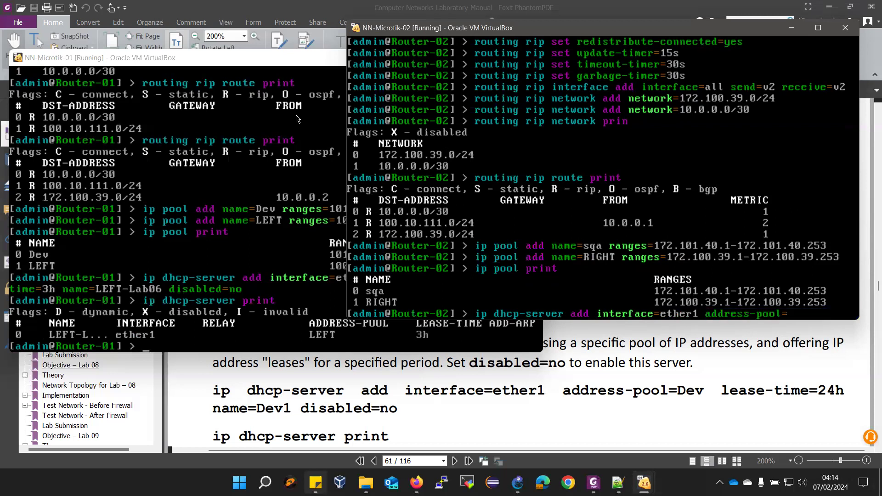
pyautogui.write('RIGHT l')
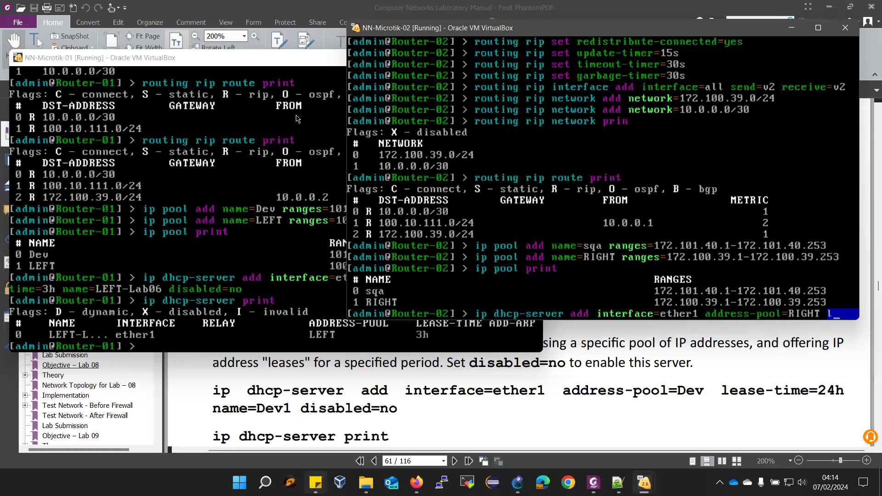
pyautogui.write('ease-time=')
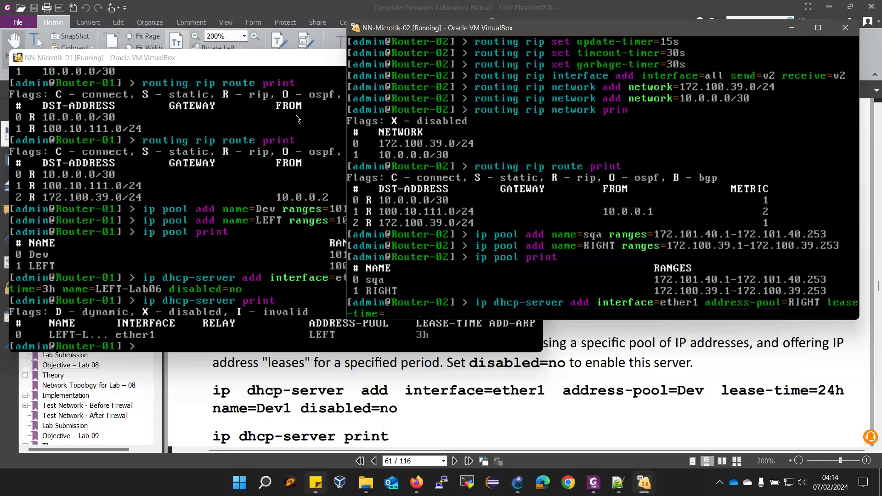
pyautogui.write('6h name=RIGHT')
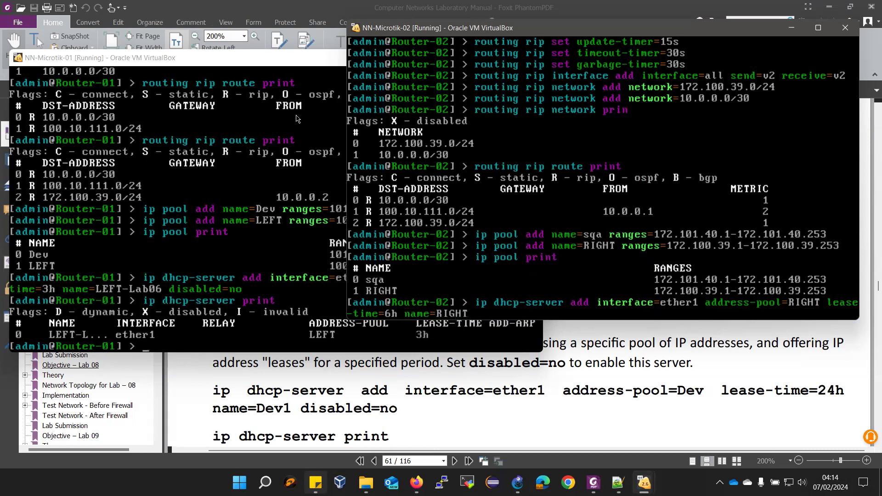
pyautogui.write('_Lab06 disabled=no')
pyautogui.press('Return')
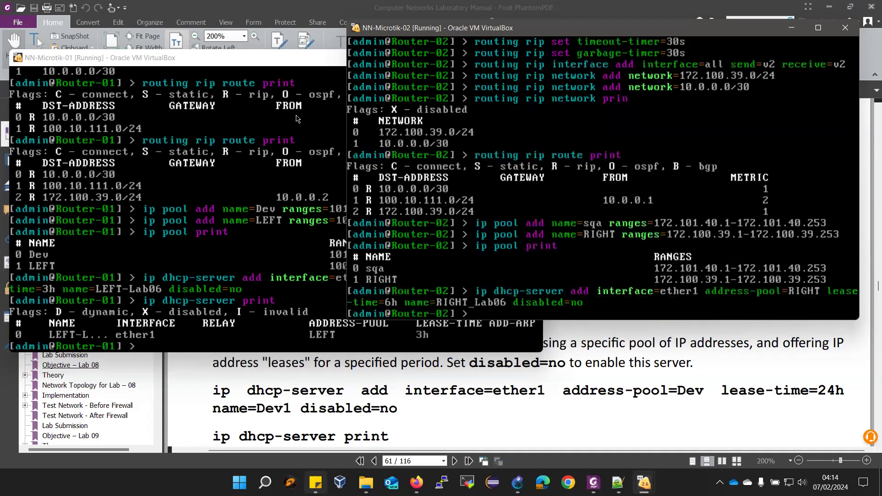
pyautogui.write('ip dhcp-server print')
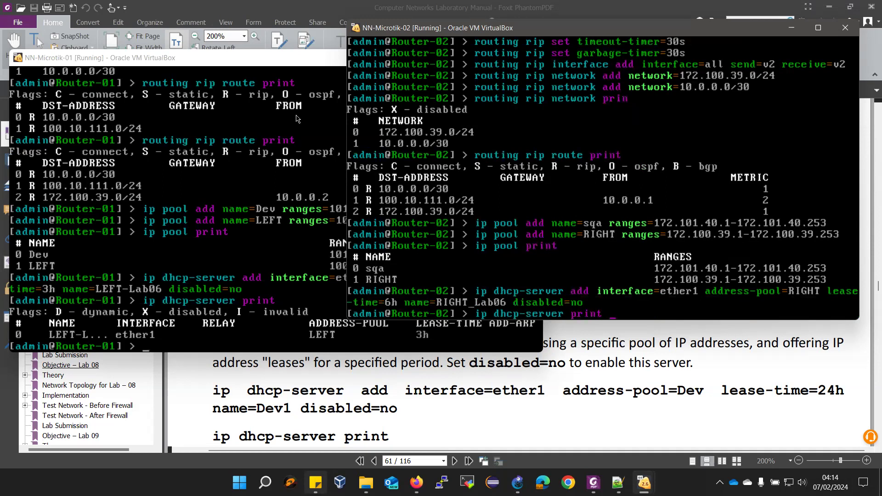
pyautogui.press('Return')
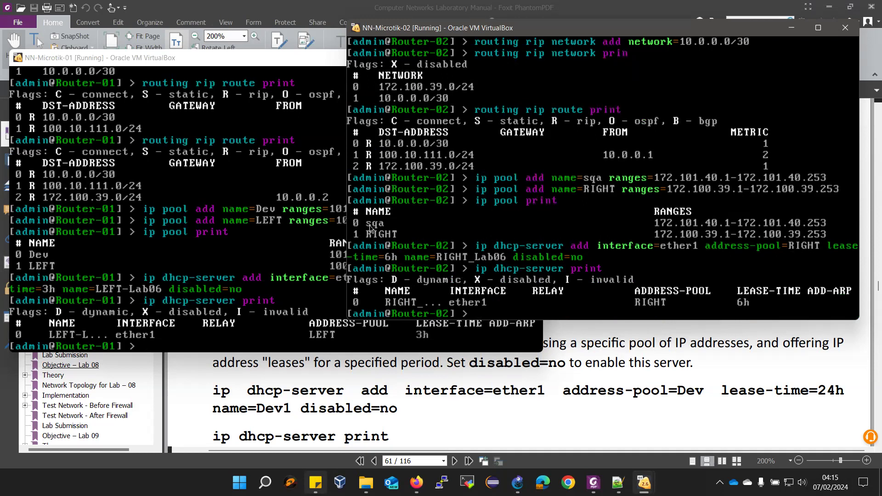
# Scroll the manual to the 'ip dhcp-server network add' command, start 'ip' on Router-01, and return to GNS3
pyautogui.scroll(-2, 508, 421)
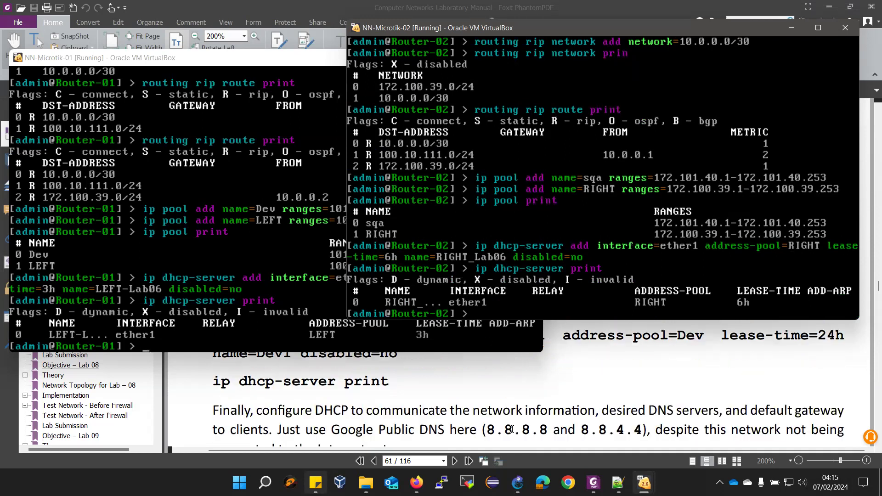
pyautogui.scroll(-1, 509, 427)
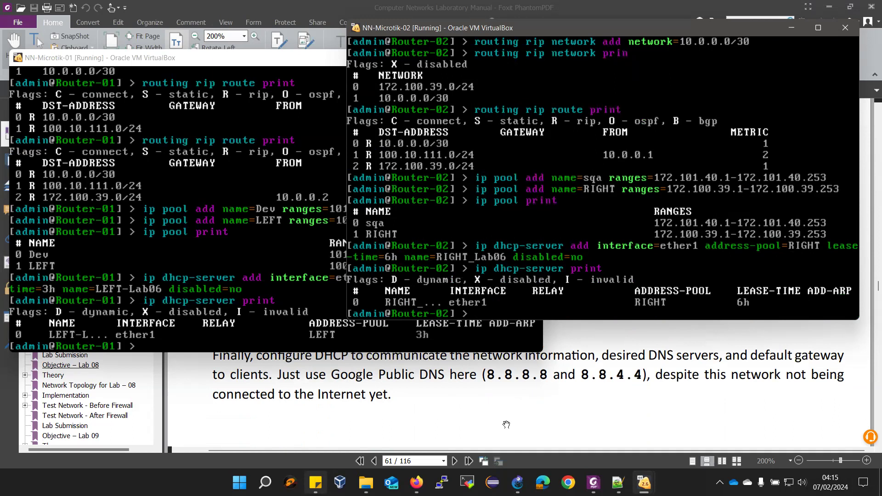
pyautogui.scroll(-2, 505, 422)
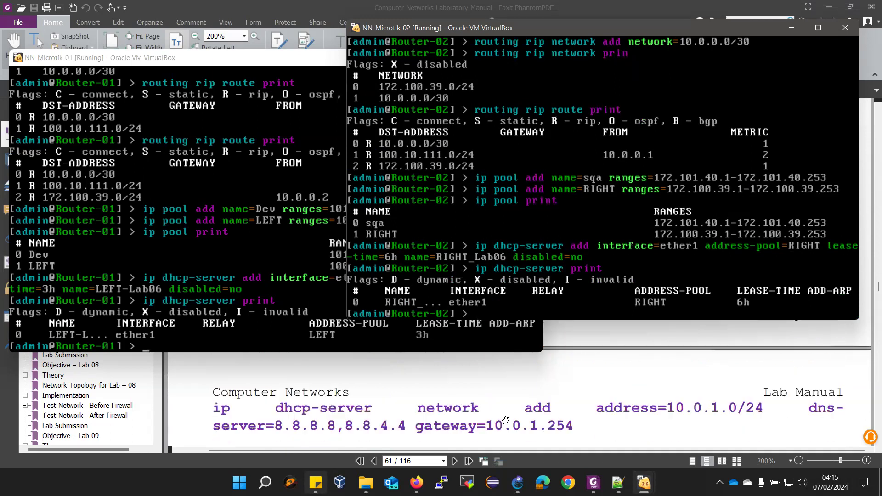
pyautogui.click(222, 60)
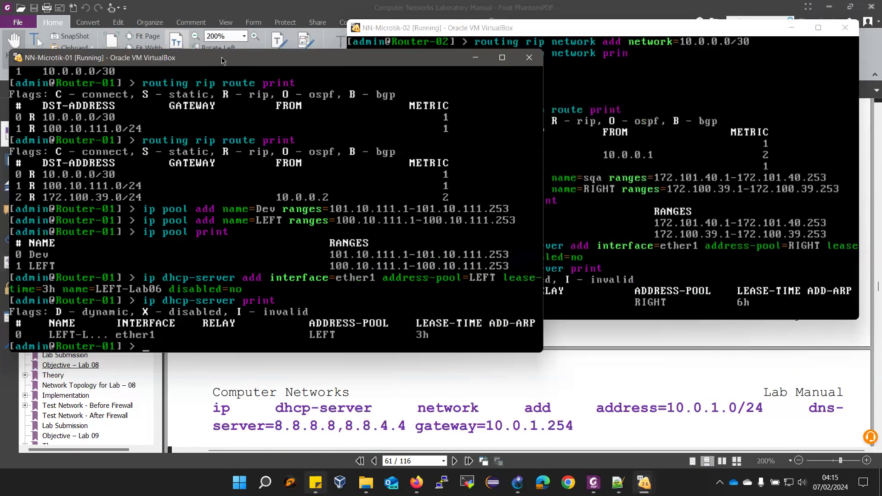
pyautogui.write('ip')
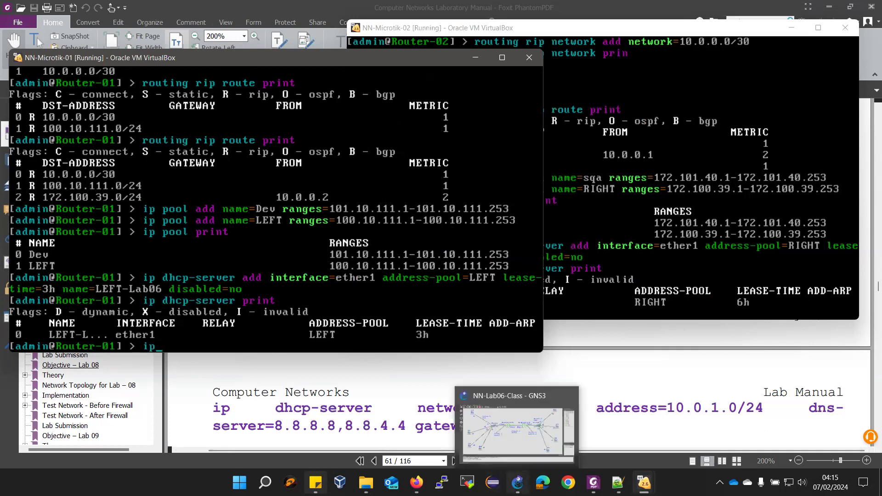
pyautogui.click(517, 482)
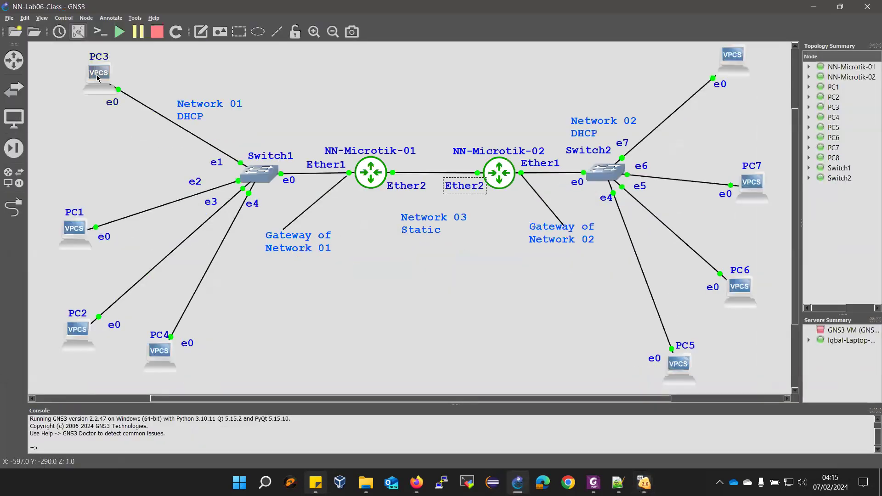
# Run 'ip dhcp' in PC3's console; it gets 100.10.111.253 with an invalid /0 mask
pyautogui.rightClick(97, 78)
pyautogui.click(125, 99)
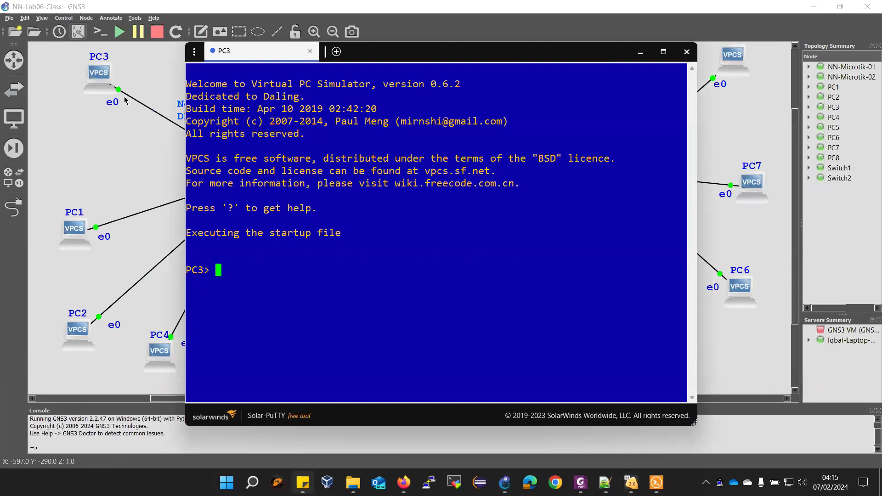
pyautogui.write('ip dhcp')
pyautogui.press('Return')
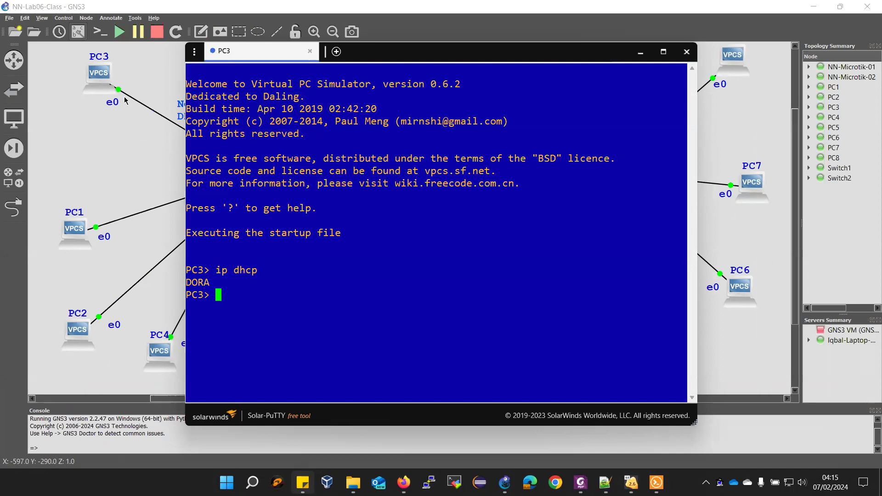
pyautogui.write('ip pr')
pyautogui.press('Return')
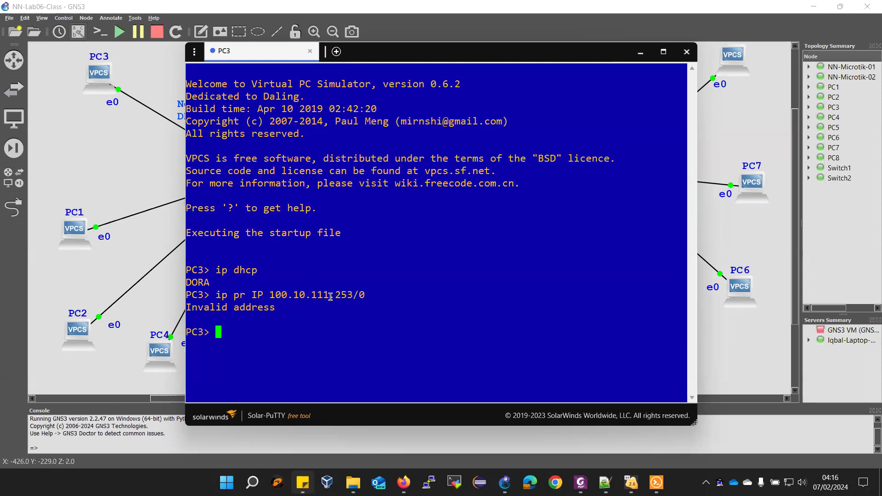
pyautogui.moveTo(605, 480)
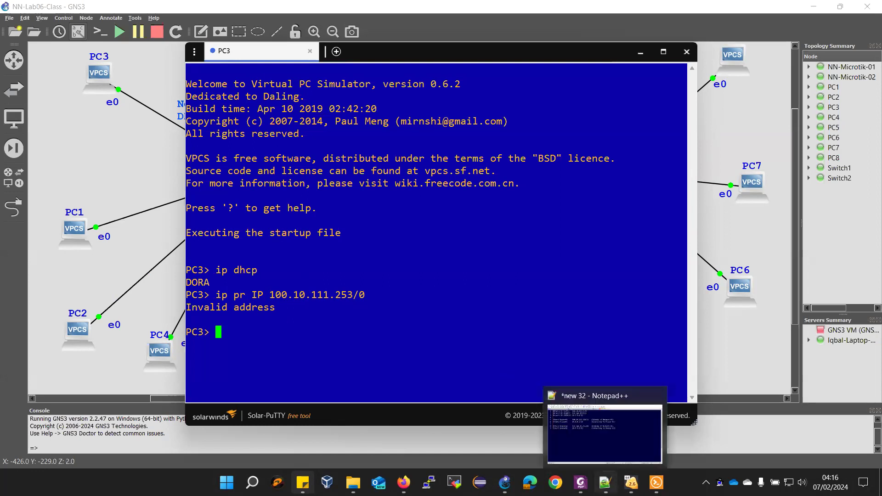
pyautogui.click(545, 423)
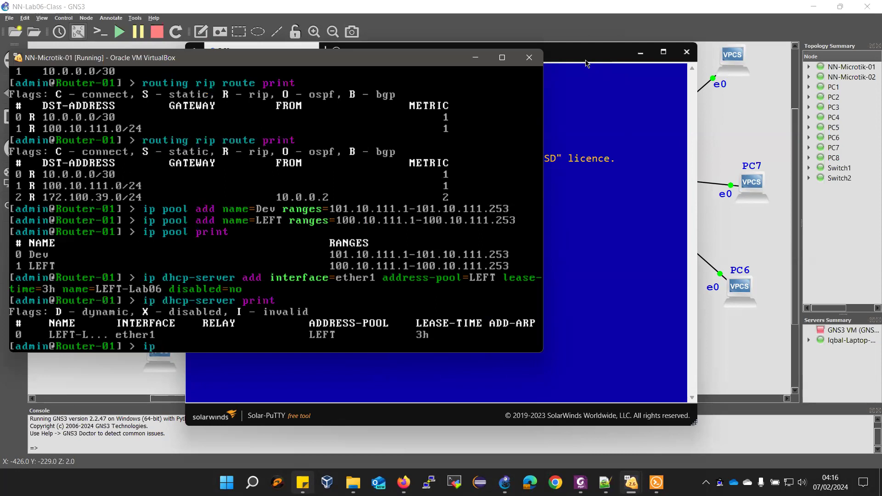
# Move PC3's console aside and bring Router-01's console back over the manual
pyautogui.click(641, 53)
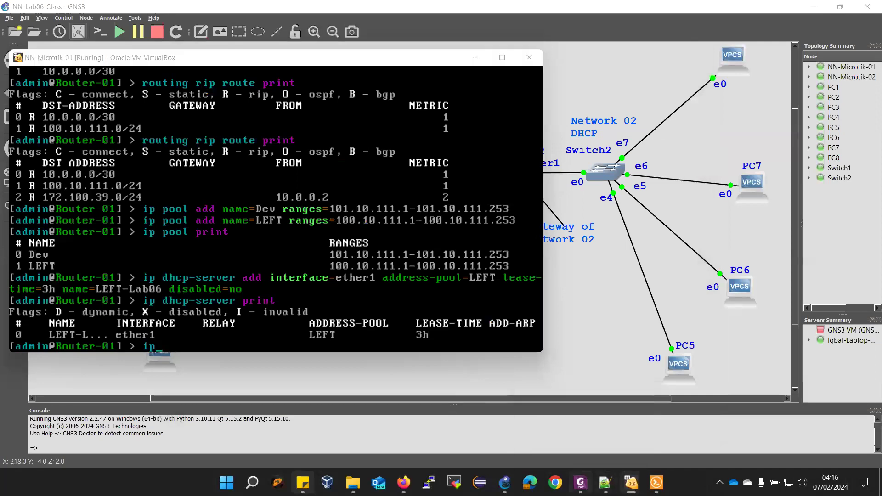
pyautogui.click(580, 483)
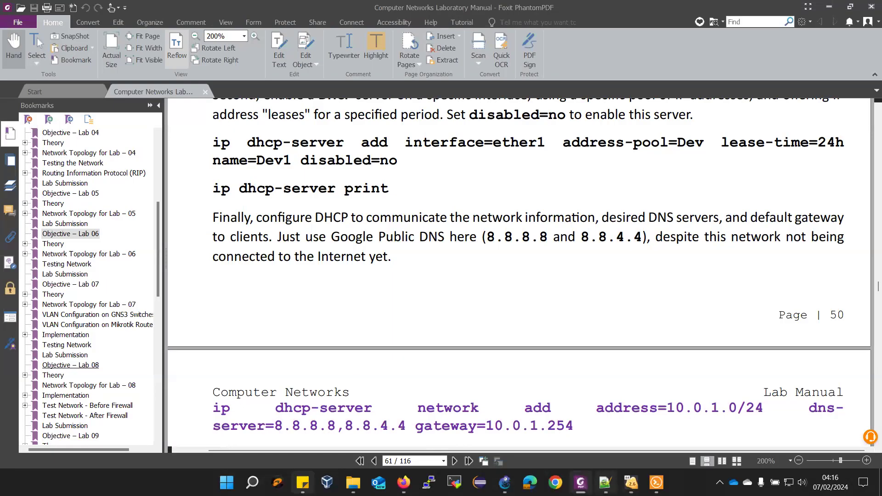
pyautogui.moveTo(632, 482)
pyautogui.click(584, 404)
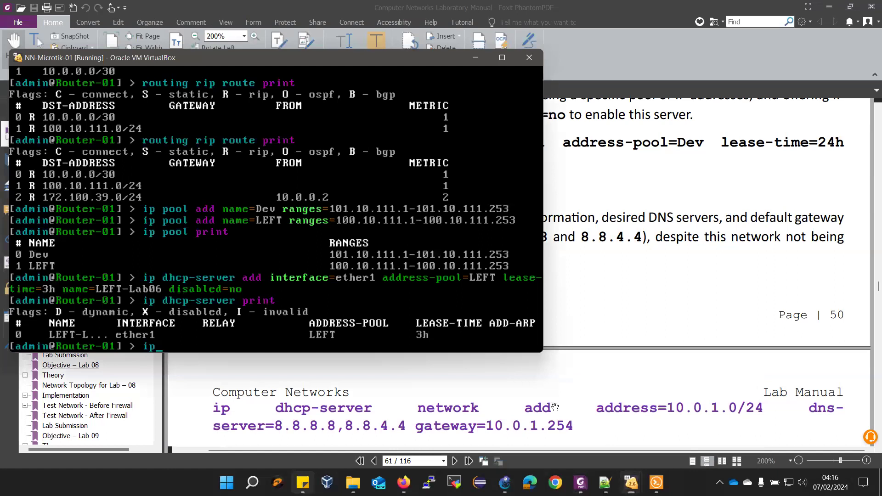
# Type the 'ip dhcp-server network add' command for address 100.10.111.0/24 on Router-01
pyautogui.write('dhcp-server')
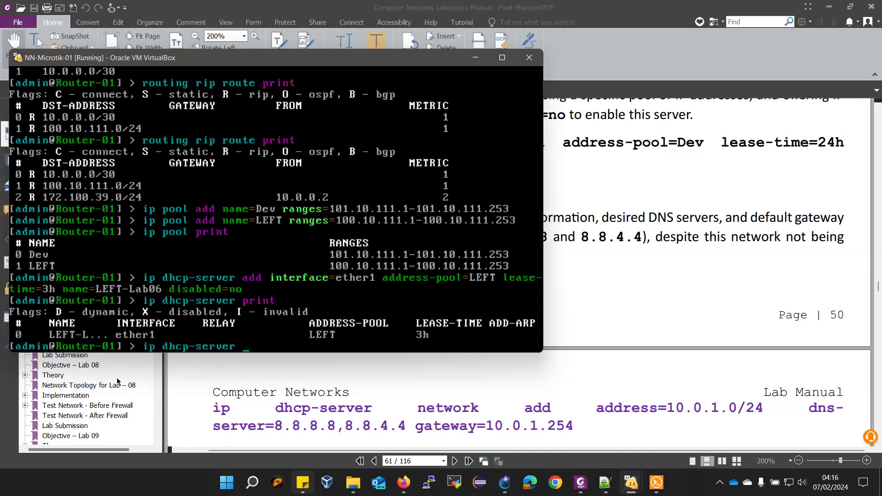
pyautogui.write(' add add')
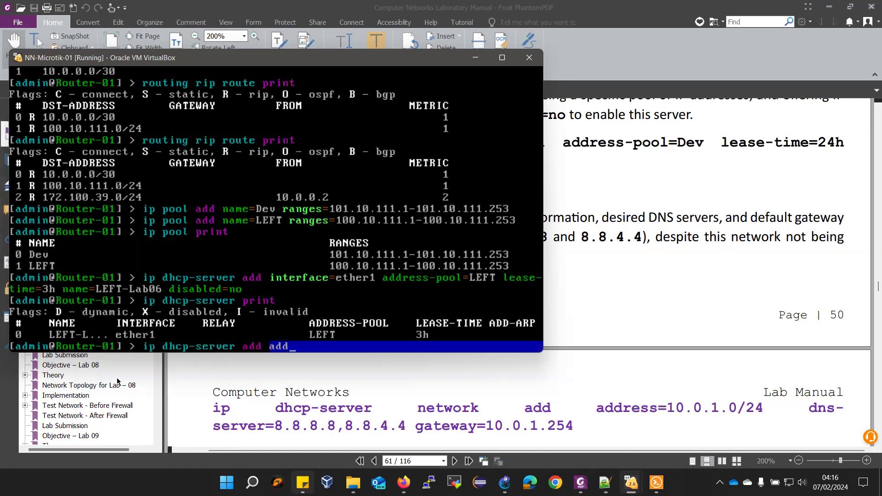
pyautogui.write('r')
pyautogui.press('Tab')
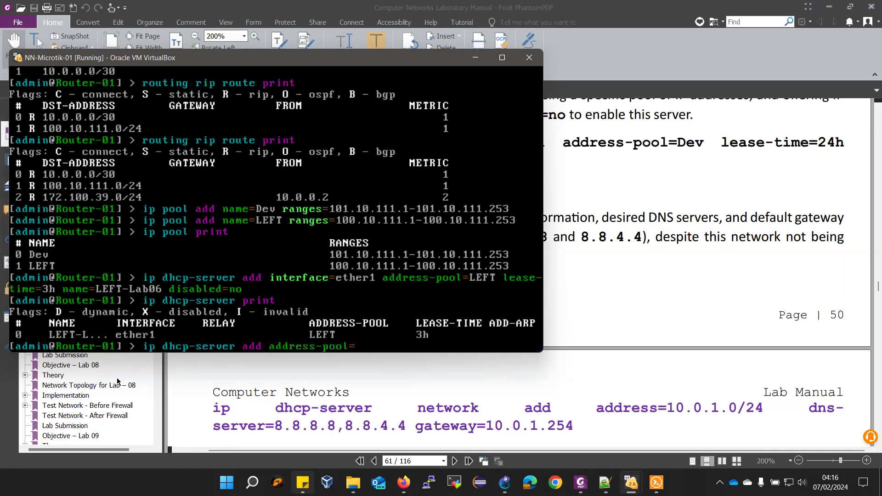
pyautogui.press('BackSpace')
pyautogui.press('BackSpace')
pyautogui.press('BackSpace')
pyautogui.press('BackSpace')
pyautogui.press('BackSpace')
pyautogui.press('BackSpace')
pyautogui.press('BackSpace')
pyautogui.press('BackSpace')
pyautogui.press('BackSpace')
pyautogui.press('BackSpace')
pyautogui.press('BackSpace')
pyautogui.press('BackSpace')
pyautogui.press('BackSpace')
pyautogui.press('BackSpace')
pyautogui.press('BackSpace')
pyautogui.press('BackSpace')
pyautogui.press('BackSpace')
pyautogui.press('BackSpace')
pyautogui.press('BackSpace')
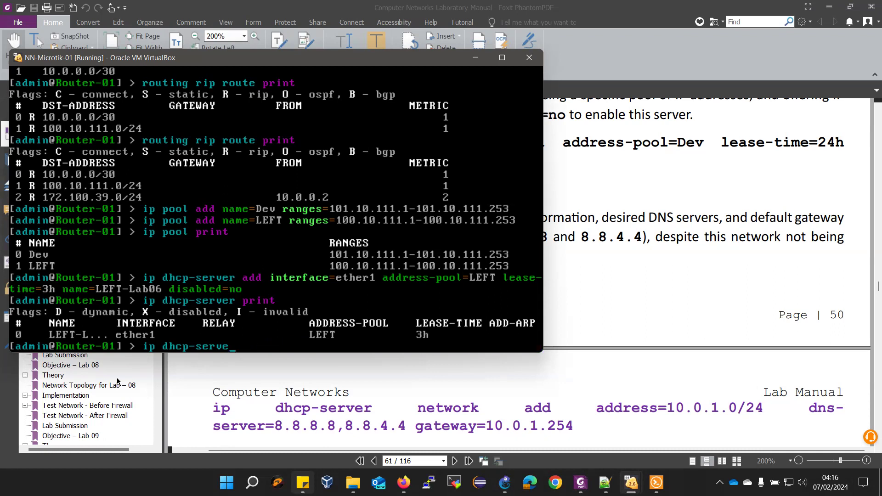
pyautogui.write('r network add address=')
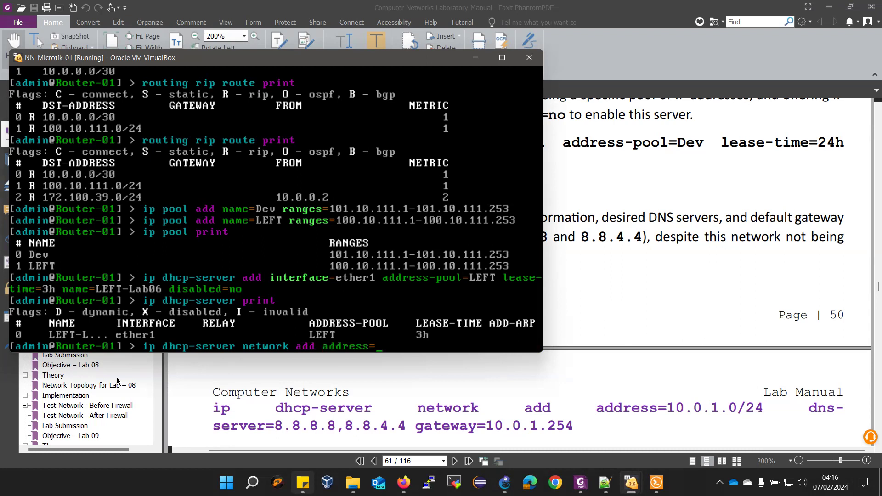
pyautogui.write('.')
pyautogui.press('BackSpace')
pyautogui.press('BackSpace')
pyautogui.write('00.10.111')
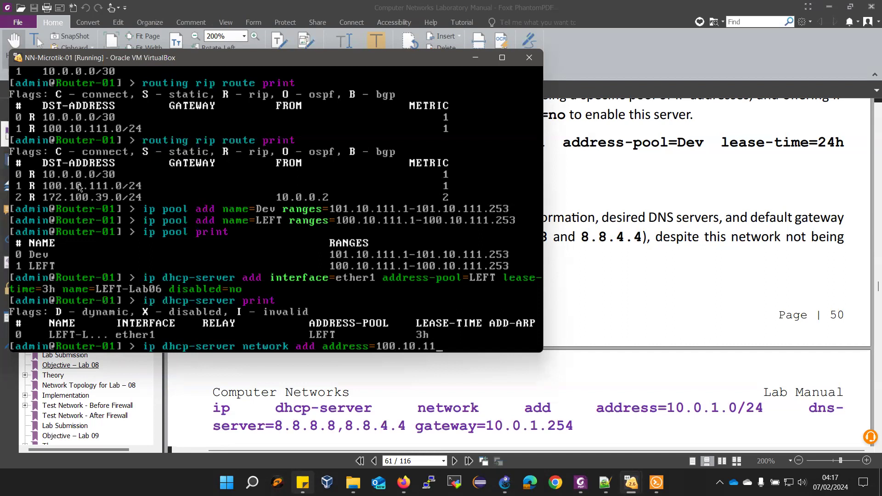
pyautogui.write('.0/24')
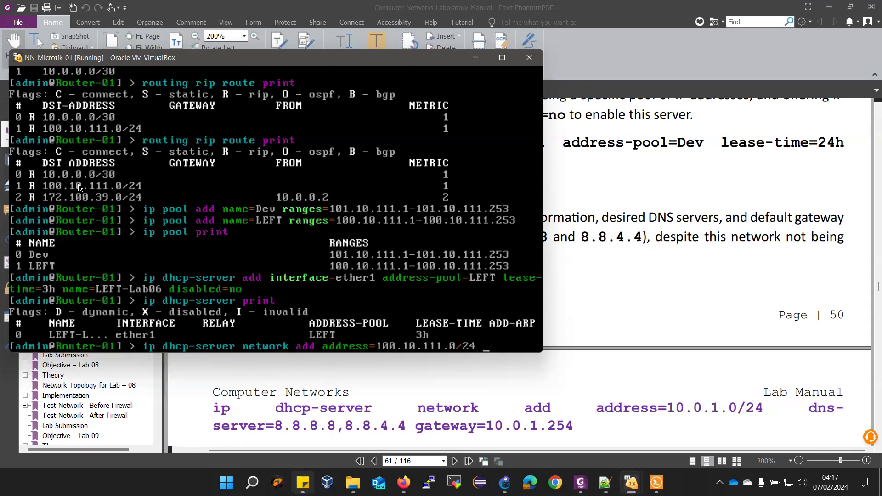
# Finish Router-01's DHCP network with DNS 8.8.8.8, 8.8.4.4 and gateway 100.10.111.253
pyautogui.write('dns-')
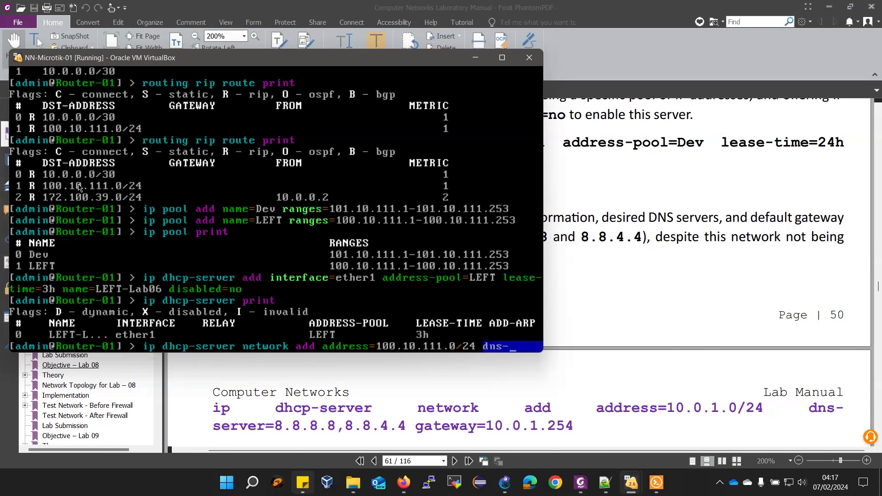
pyautogui.press('Tab')
pyautogui.write('8.8.8.8,8.8.')
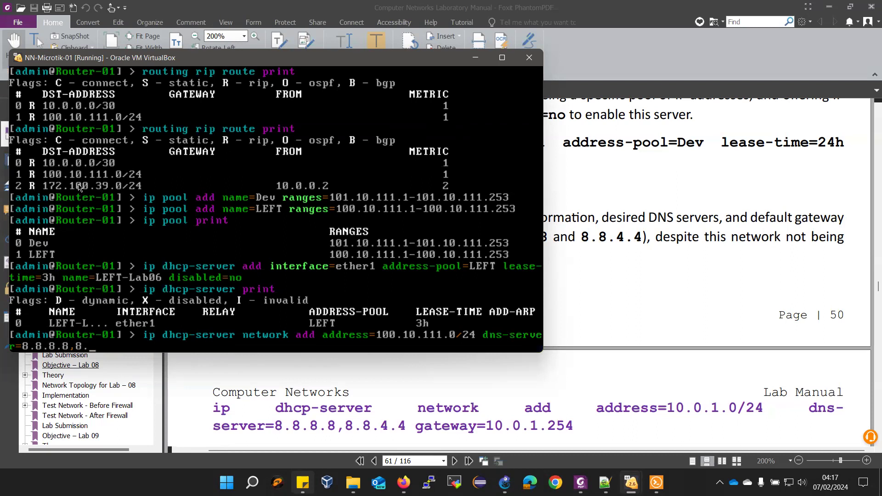
pyautogui.write('4.4')
pyautogui.write(' gateway=')
pyautogui.write('100')
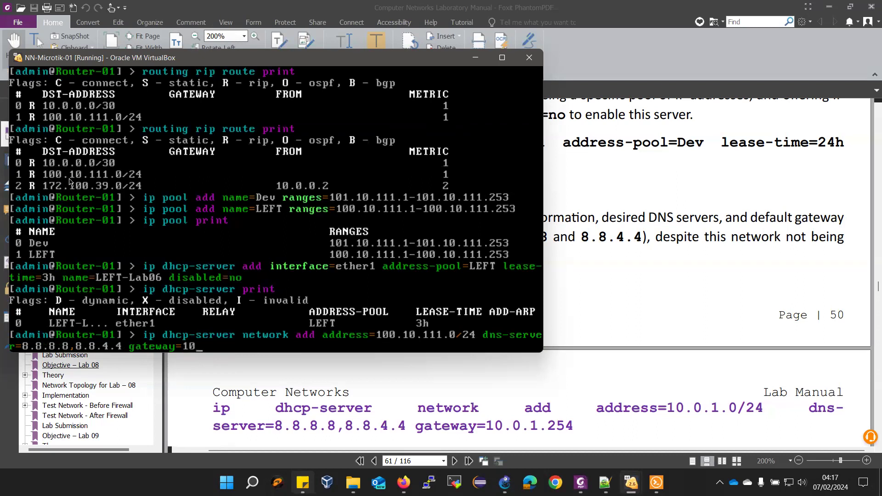
pyautogui.write('.10.111.253')
pyautogui.press('Return')
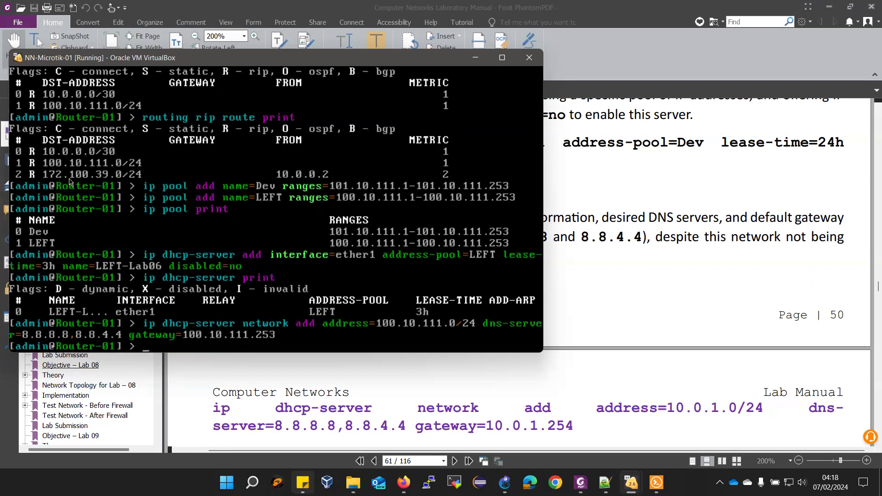
# List Router-01's DHCP servers by rerunning ip dhcp-server print
pyautogui.scroll(-1, 710, 408)
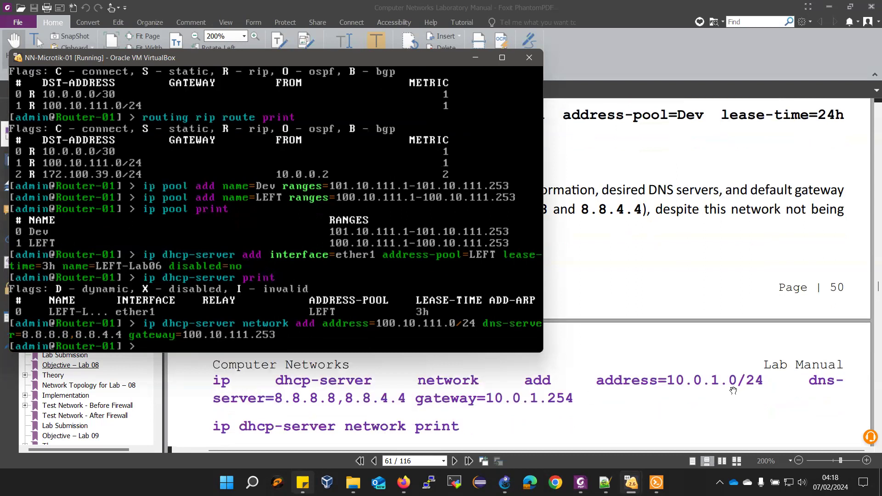
pyautogui.press('Up')
pyautogui.press('Up')
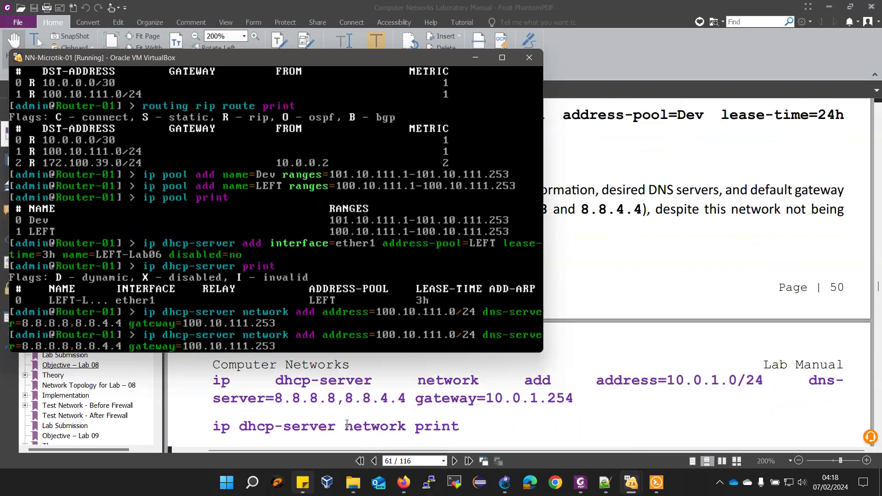
pyautogui.press('Return')
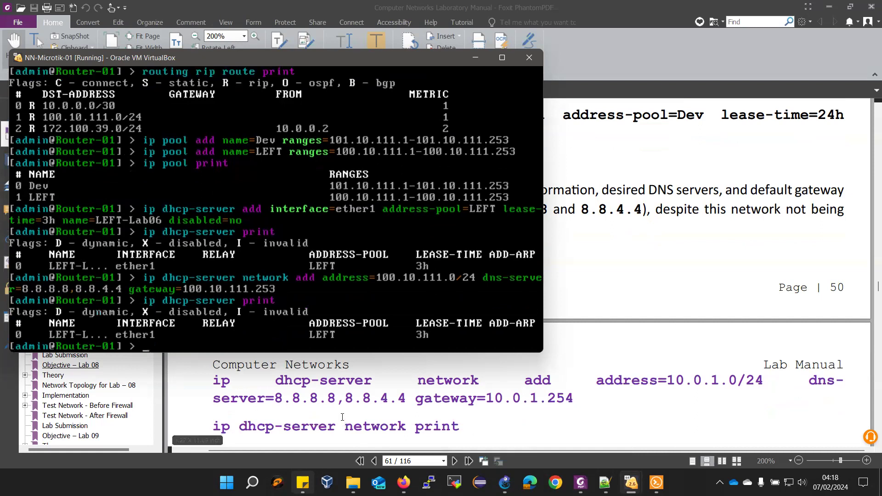
pyautogui.moveTo(648, 487)
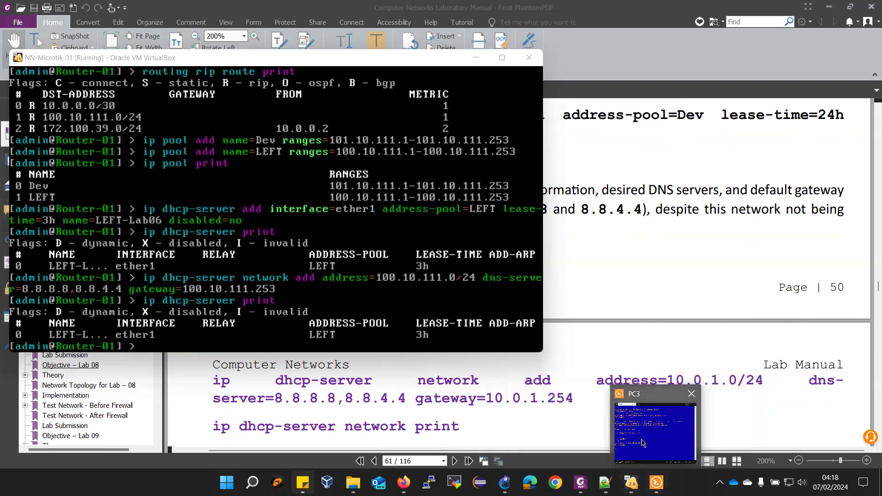
# Run ip dhcp on PC3 to get lease 100.10.111.253/24, then return to Router-01's console
pyautogui.click(643, 441)
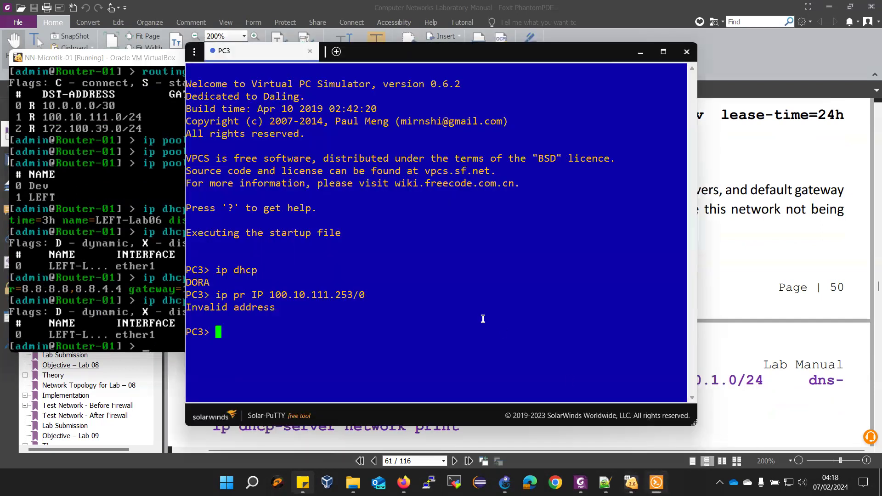
pyautogui.write('ip dhcp')
pyautogui.press('Return')
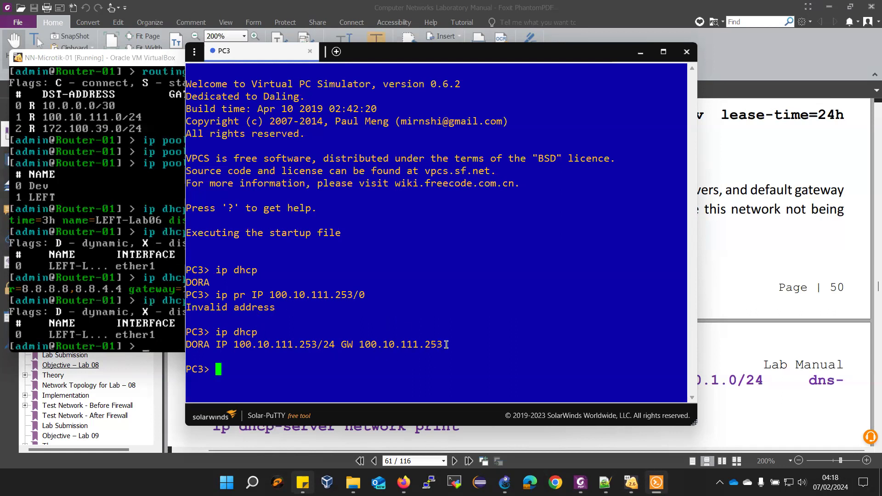
pyautogui.click(101, 64)
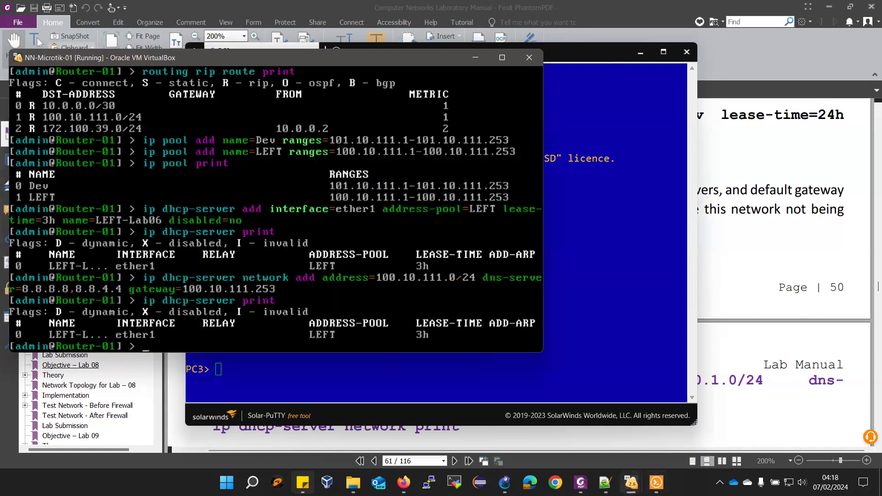
# Hide PC3 and run ip dhcp-server lease print on Router-01, showing 100.10.111.253 bound to PC31
pyautogui.scroll(-1, 809, 354)
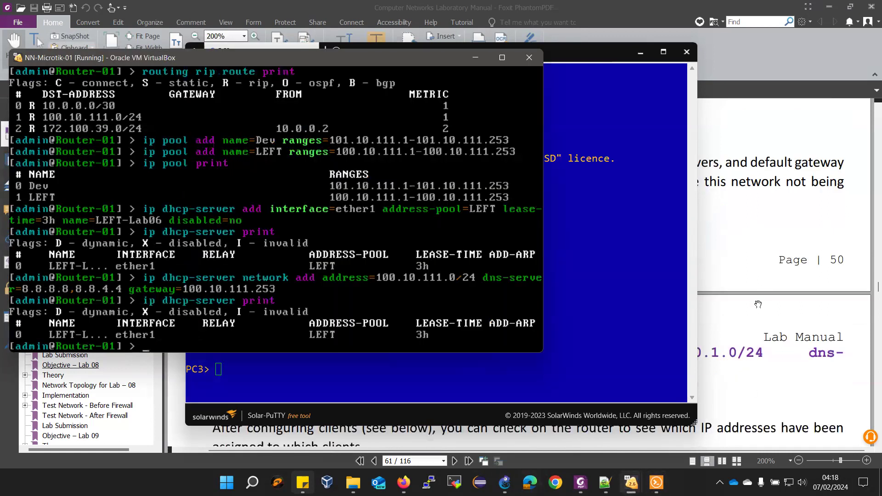
pyautogui.click(640, 52)
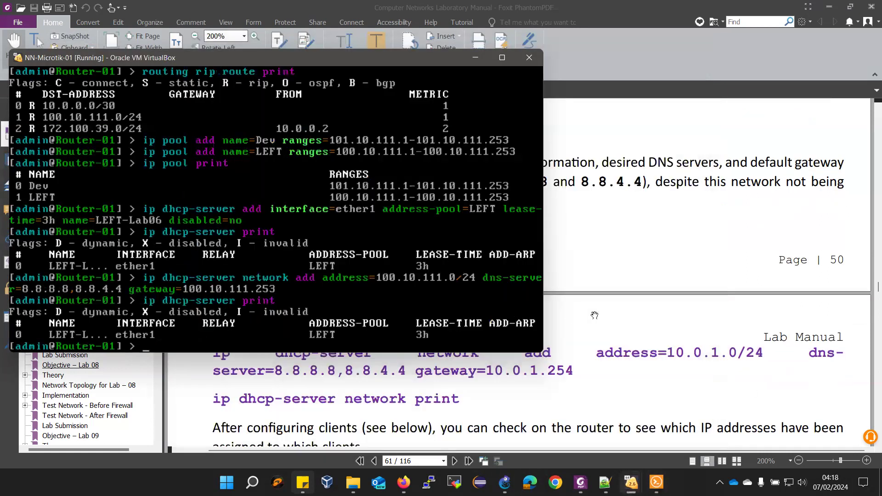
pyautogui.scroll(-2, 220, 439)
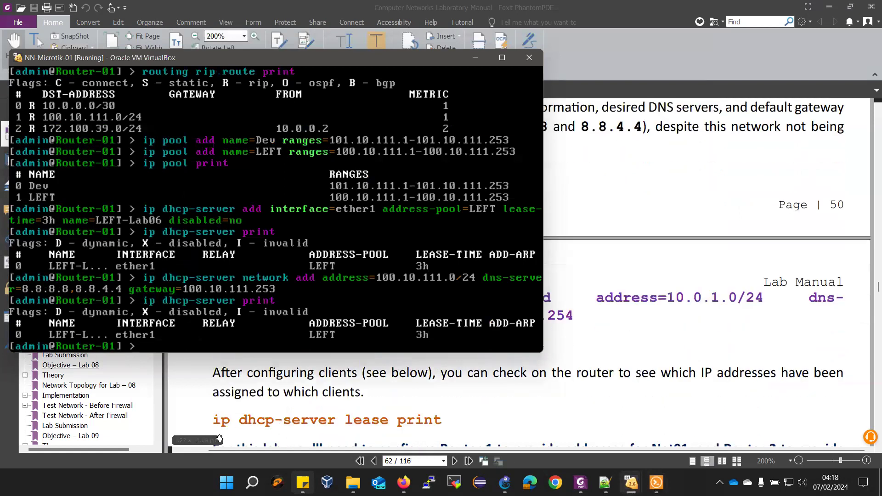
pyautogui.scroll(-1, 384, 385)
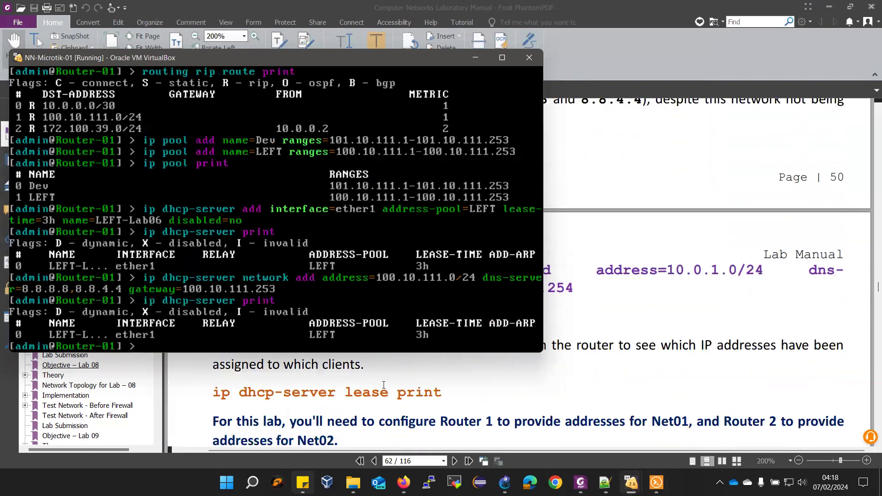
pyautogui.write('ip dhcp-server lease print')
pyautogui.press('Return')
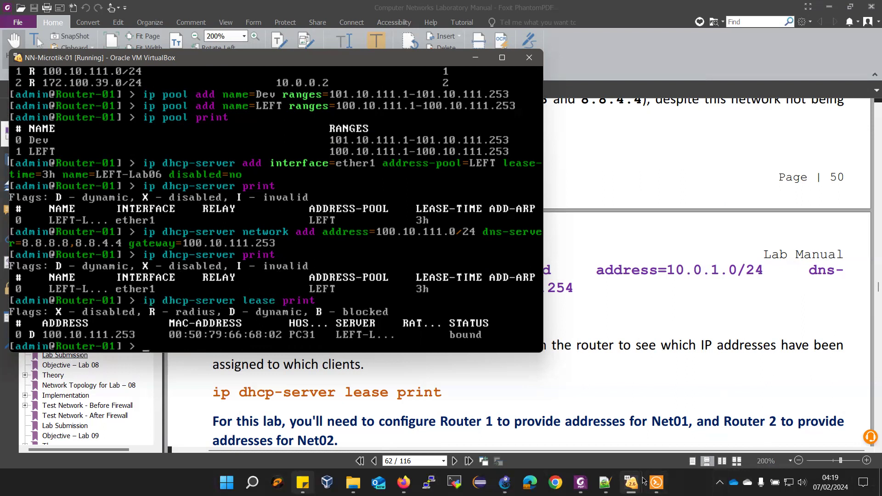
pyautogui.moveTo(643, 480)
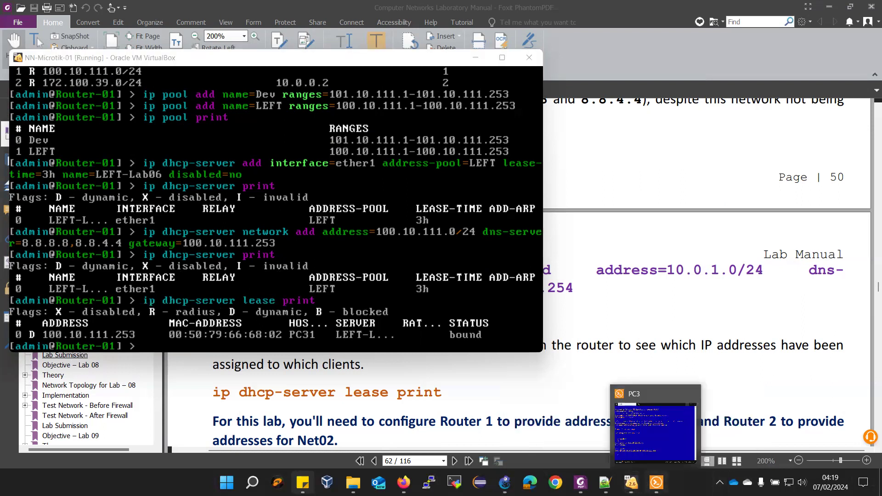
pyautogui.click(679, 440)
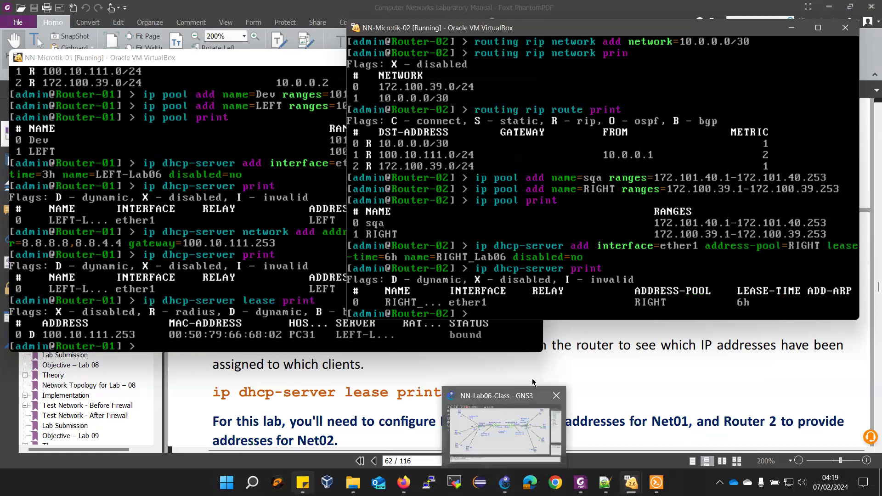
# Add Router-02 DHCP network 172.100.39.0/24 with DNS 8.8.8.8, 8.8.4.4 and gateway 172.100.39.253
pyautogui.scroll(3, 669, 364)
pyautogui.scroll(3, 668, 364)
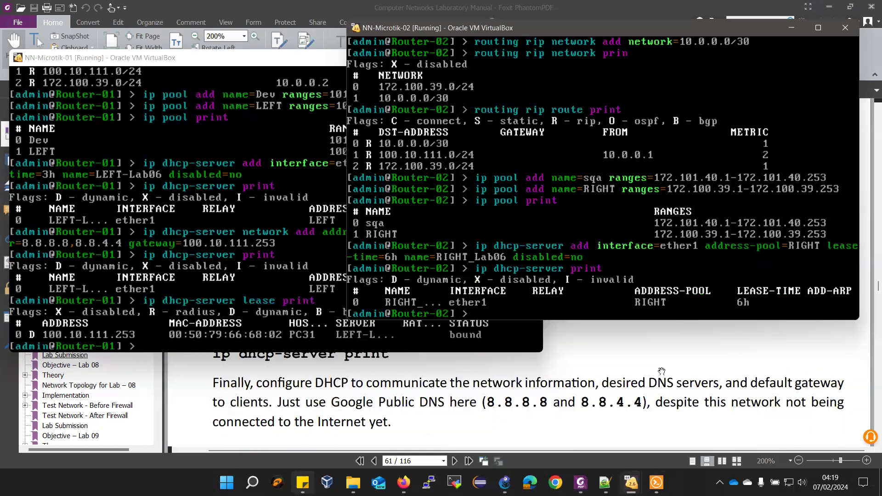
pyautogui.scroll(1, 481, 437)
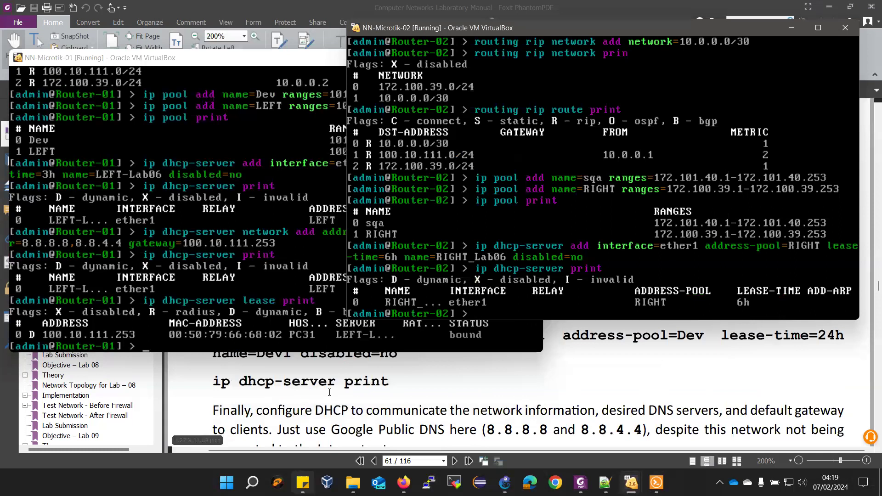
pyautogui.scroll(1, 388, 376)
pyautogui.scroll(-5, 506, 382)
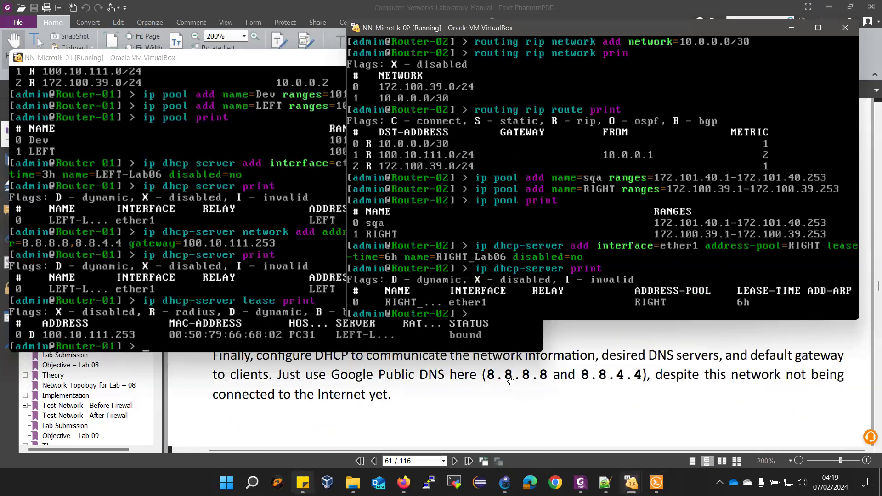
pyautogui.scroll(-2, 506, 381)
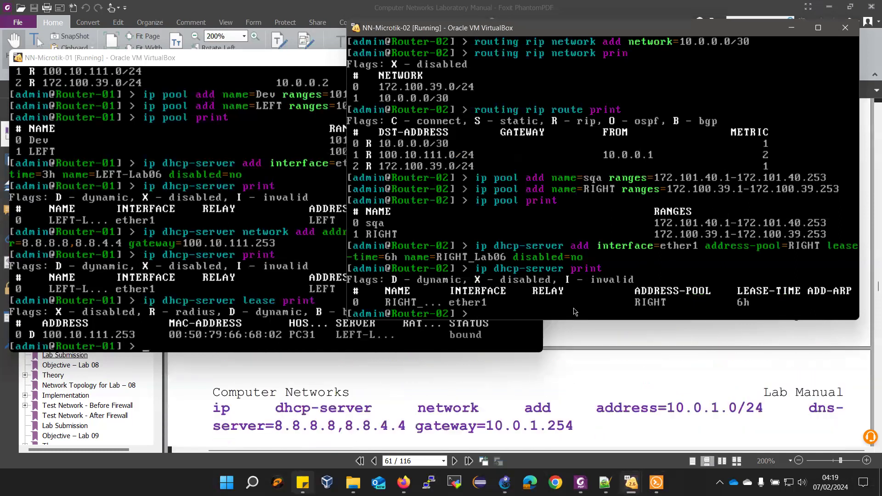
pyautogui.write('ip dhcp-server network add ')
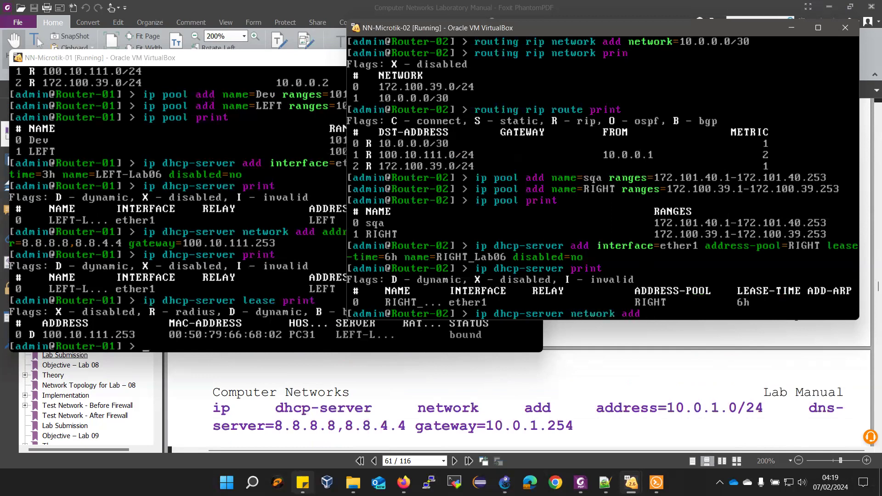
pyautogui.write('address=')
pyautogui.write('172.100')
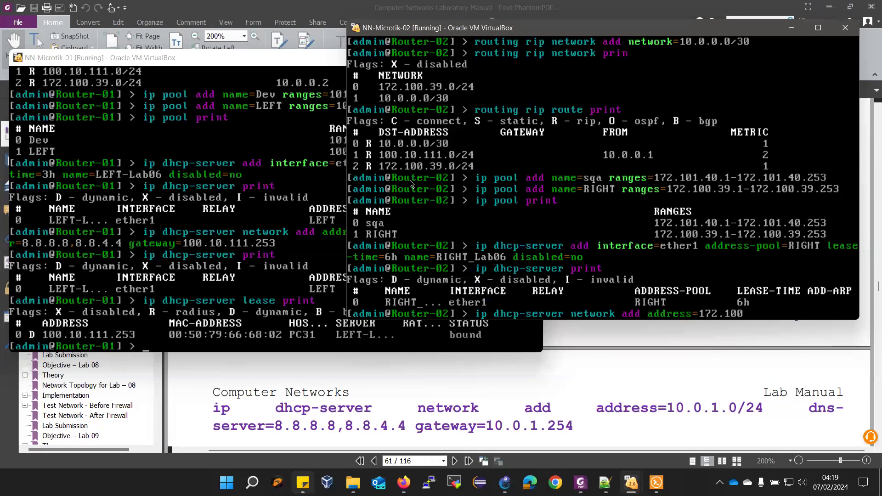
pyautogui.write('.39.0/24 dn')
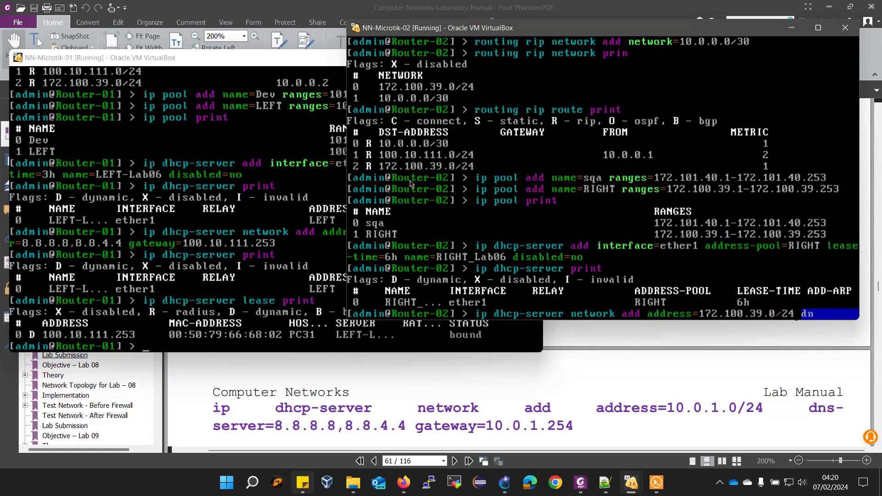
pyautogui.write('s-server=')
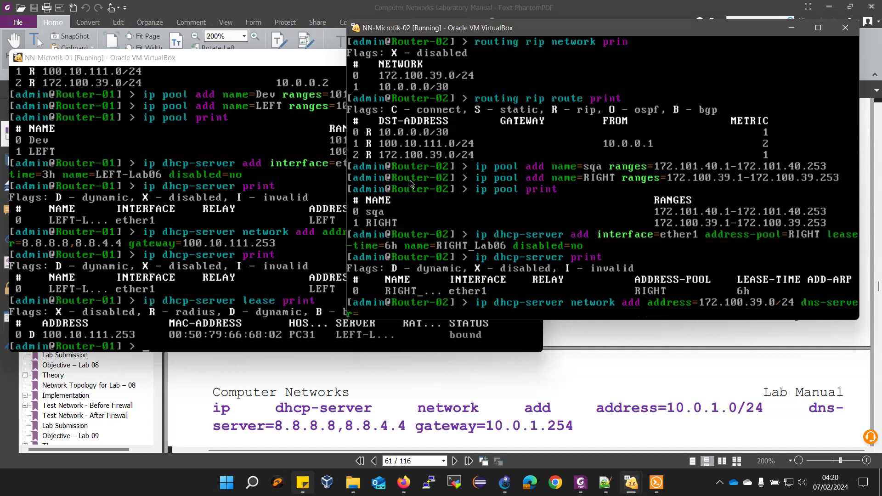
pyautogui.write('8.8.8.8,')
pyautogui.write('8.8')
pyautogui.write('.4.4 gateway=')
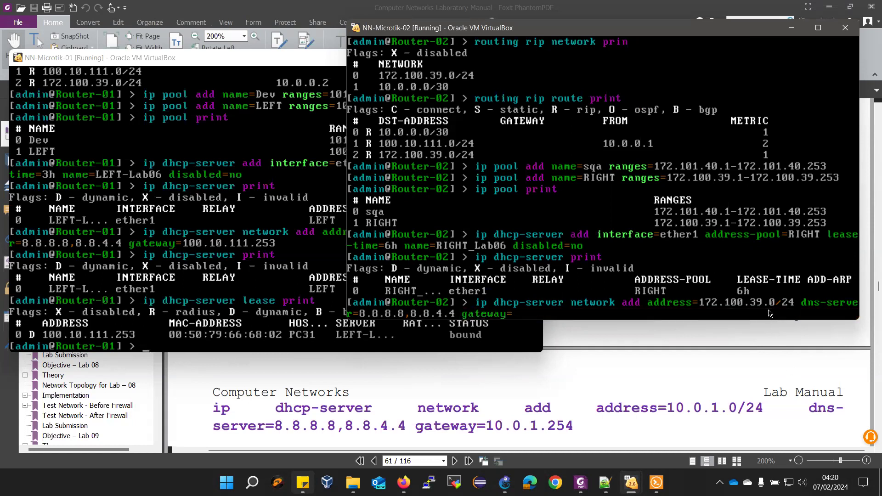
pyautogui.write('172.100.39.253')
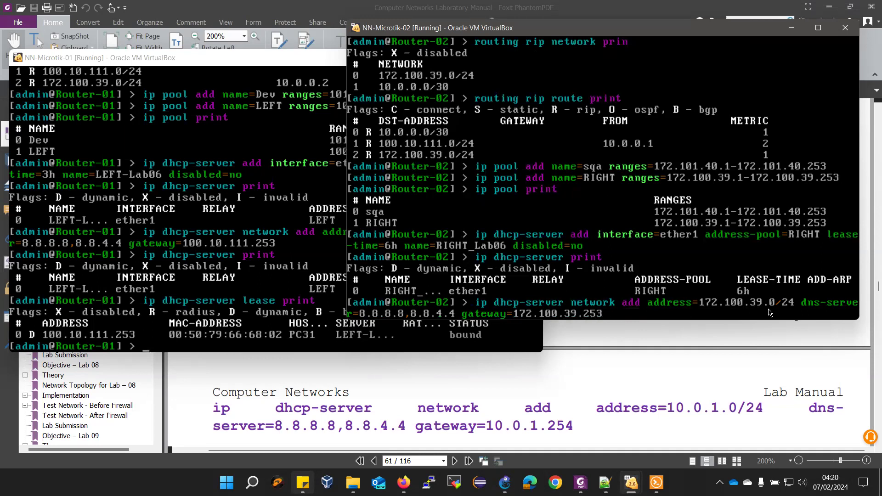
pyautogui.press('Return')
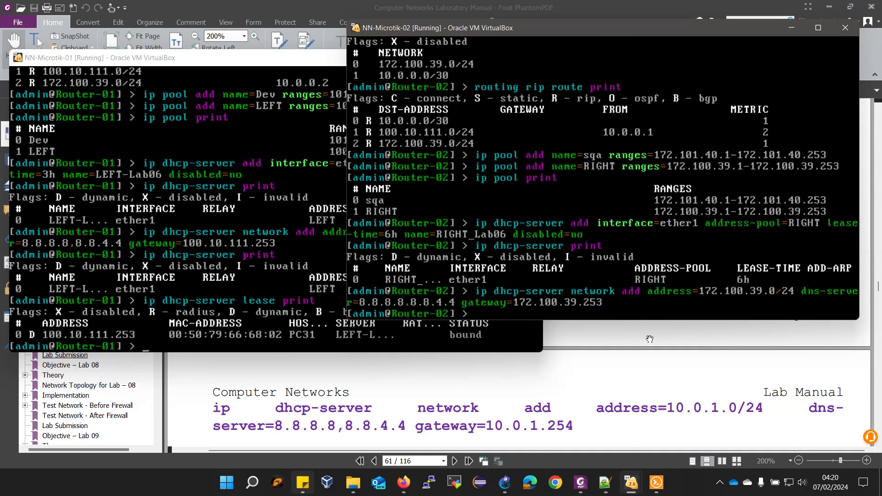
# List Router-02's DHCP leases, which are still empty
pyautogui.write('ip dhcp-server lease print')
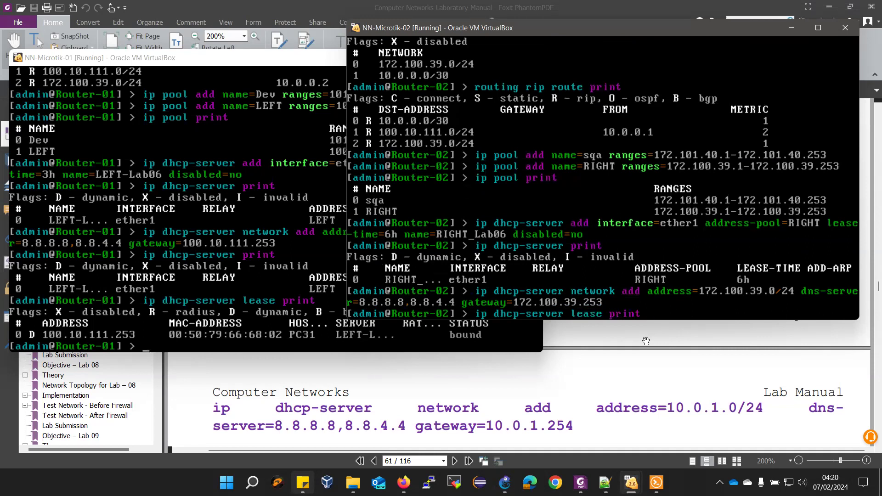
pyautogui.press('Return')
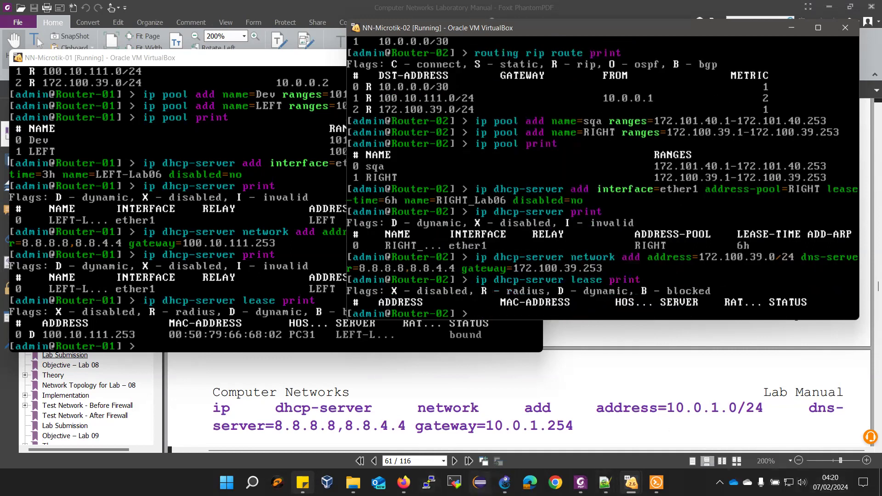
pyautogui.click(504, 483)
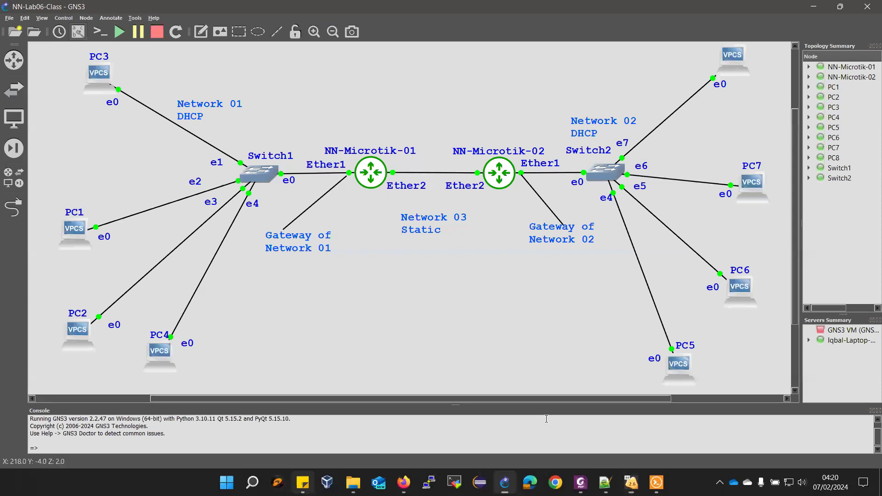
# Open PC8's console and run ip dhcp, obtaining 172.100.39.253/24 with gateway 172.100.39.253
pyautogui.rightClick(734, 65)
pyautogui.click(756, 78)
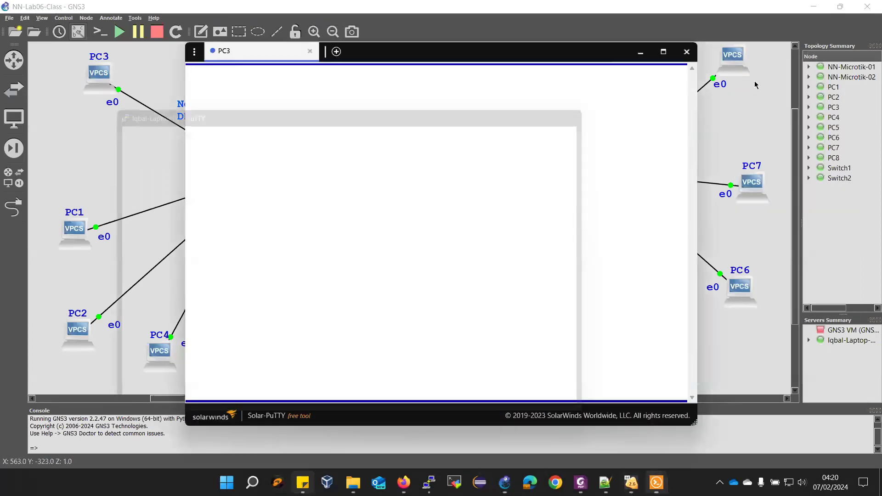
pyautogui.write('ip dhcp')
pyautogui.press('Return')
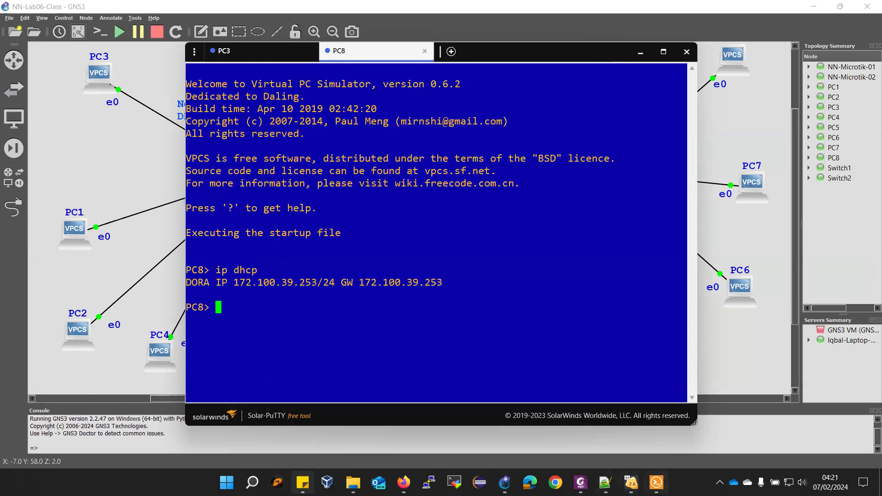
pyautogui.click(640, 54)
# Rerun the lease listing on Router-02, now showing 172.100.39.253 bound to PC81
pyautogui.moveTo(631, 482)
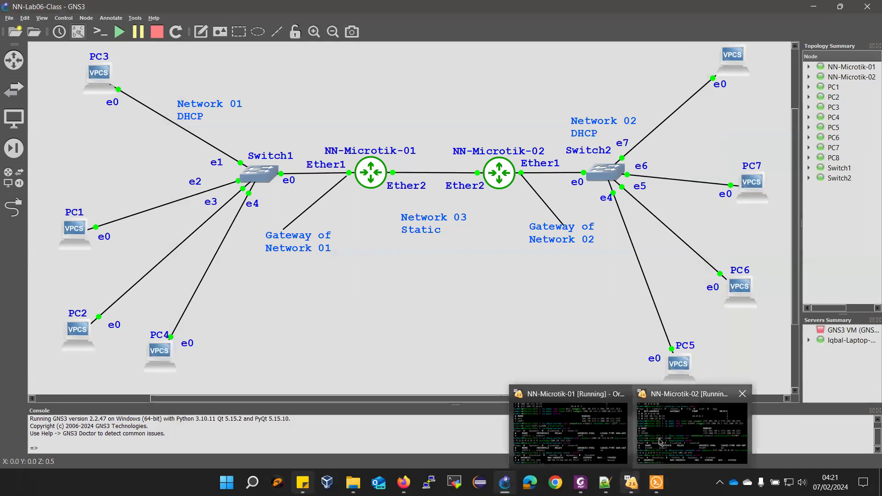
pyautogui.click(660, 441)
pyautogui.press('Up')
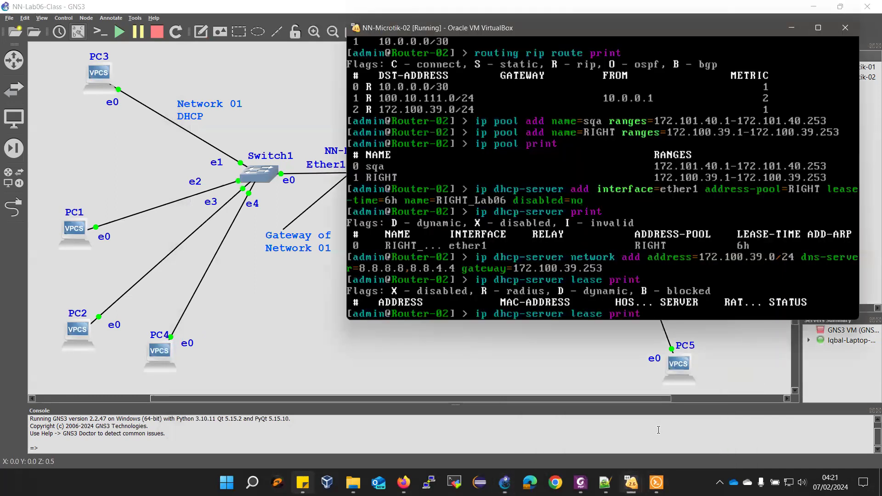
pyautogui.press('Return')
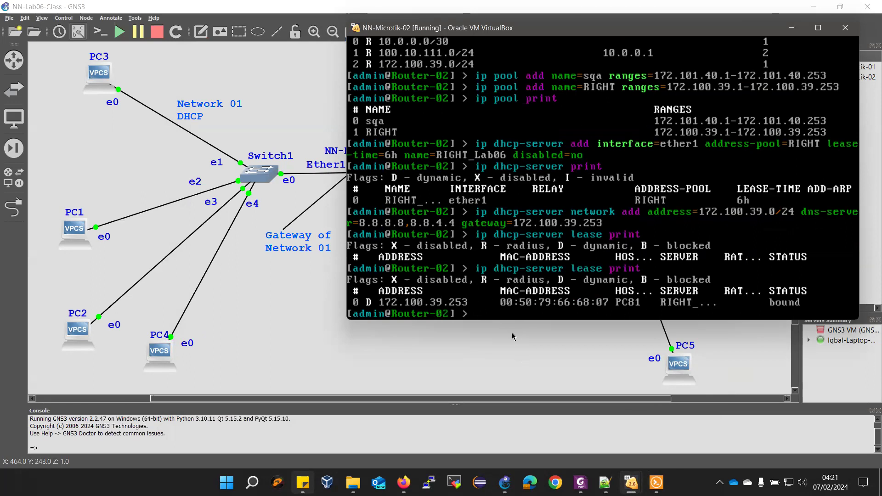
pyautogui.press('Up')
pyautogui.press('Up')
pyautogui.press('Up')
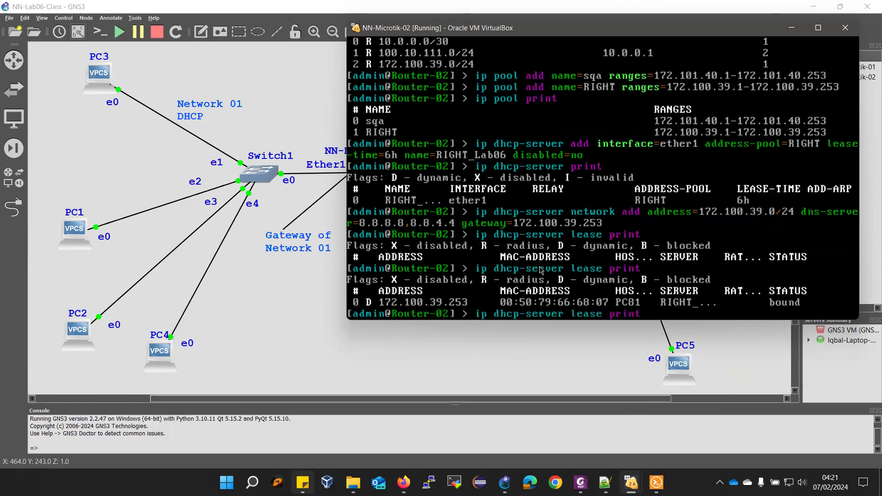
pyautogui.press('Up')
pyautogui.press('Up')
pyautogui.press('Up')
pyautogui.press('Up')
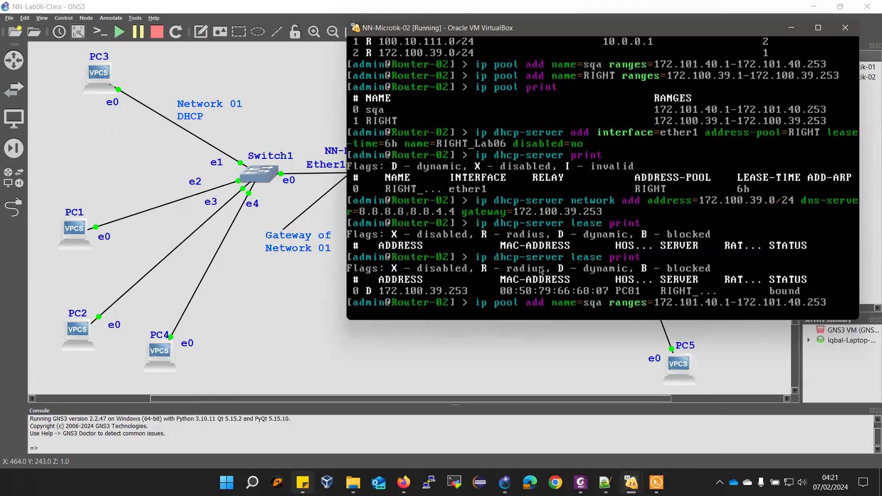
pyautogui.press('Up')
pyautogui.press('Up')
pyautogui.press('Up')
# Print RIP routes on Router-02 and Router-01, then open consoles to all GNS3 devices
pyautogui.press('Return')
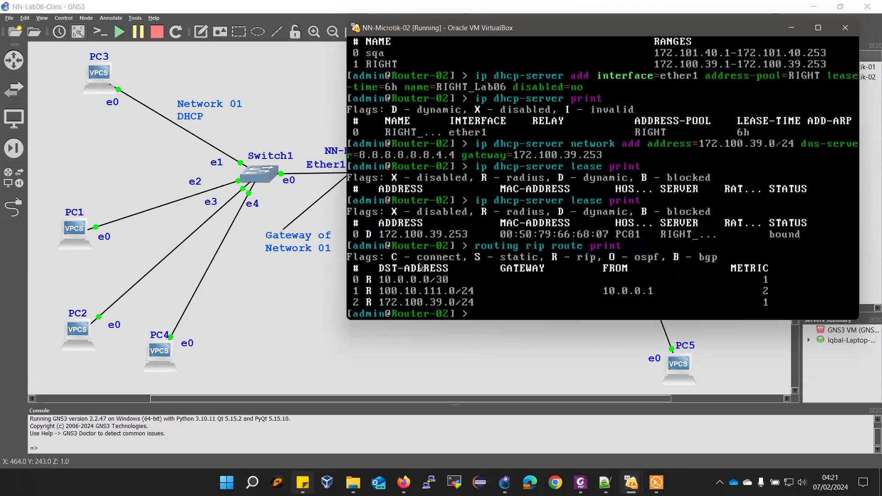
pyautogui.moveTo(656, 483)
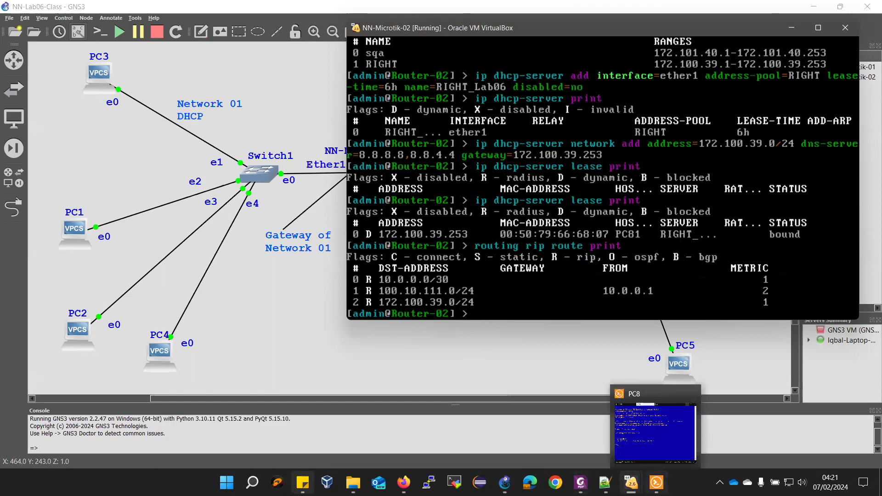
pyautogui.click(589, 454)
pyautogui.moveTo(628, 482)
pyautogui.click(549, 432)
pyautogui.press('Up')
pyautogui.press('Up')
pyautogui.press('Up')
pyautogui.press('Up')
pyautogui.press('Up')
pyautogui.press('Up')
pyautogui.press('Up')
pyautogui.press('Up')
pyautogui.press('Up')
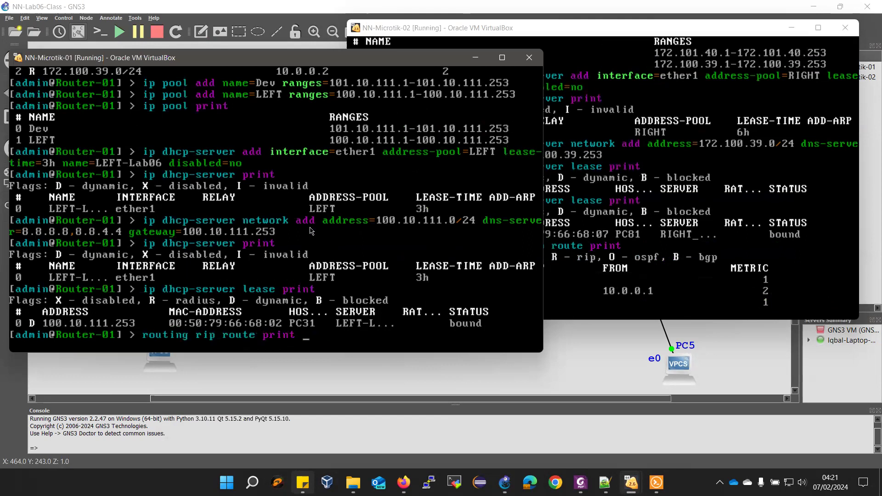
pyautogui.press('Return')
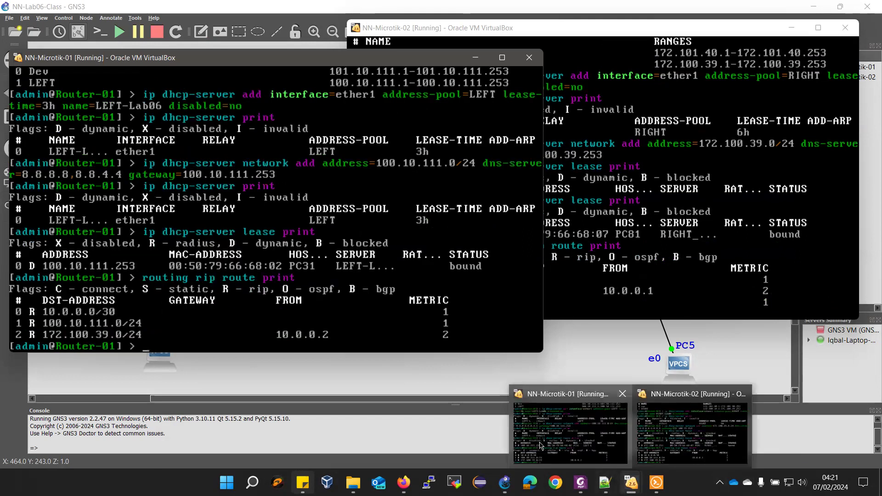
pyautogui.click(402, 410)
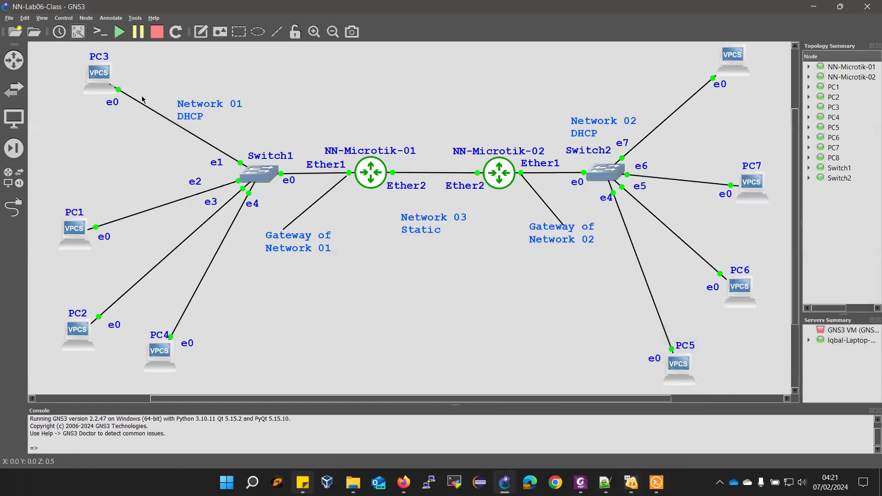
pyautogui.click(98, 33)
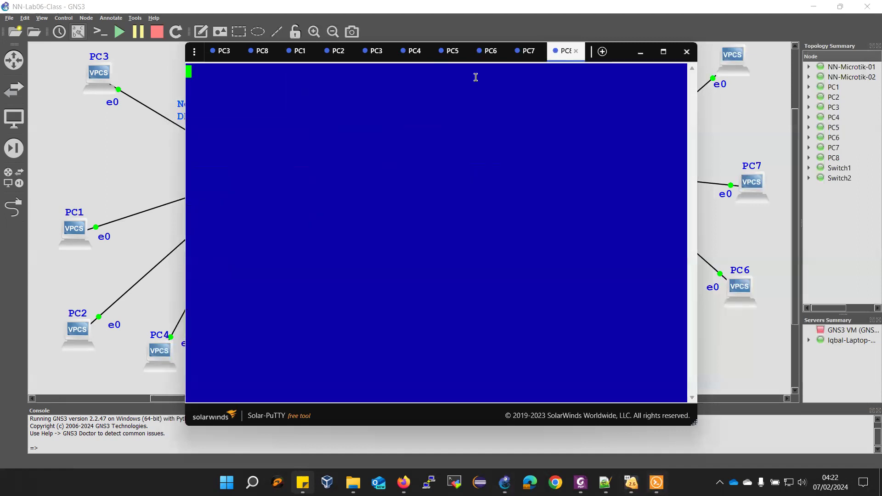
# Close the duplicate PC8 and PC3 console tabs
pyautogui.click(576, 51)
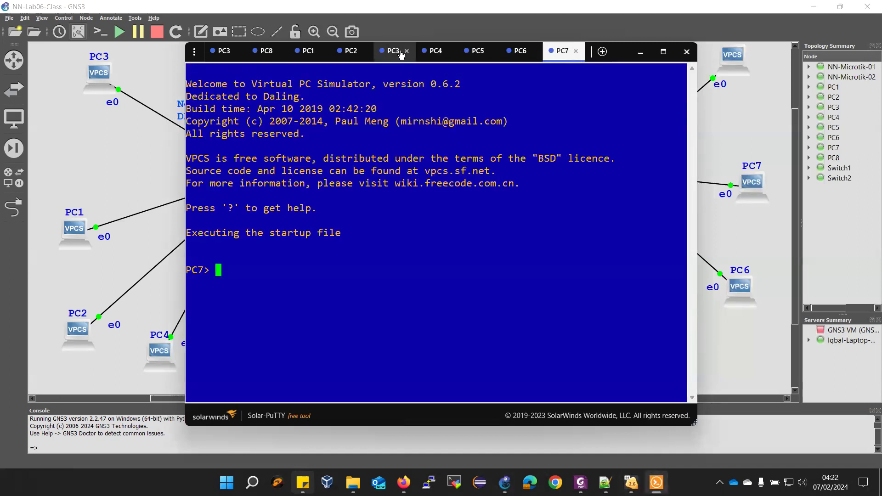
pyautogui.click(406, 51)
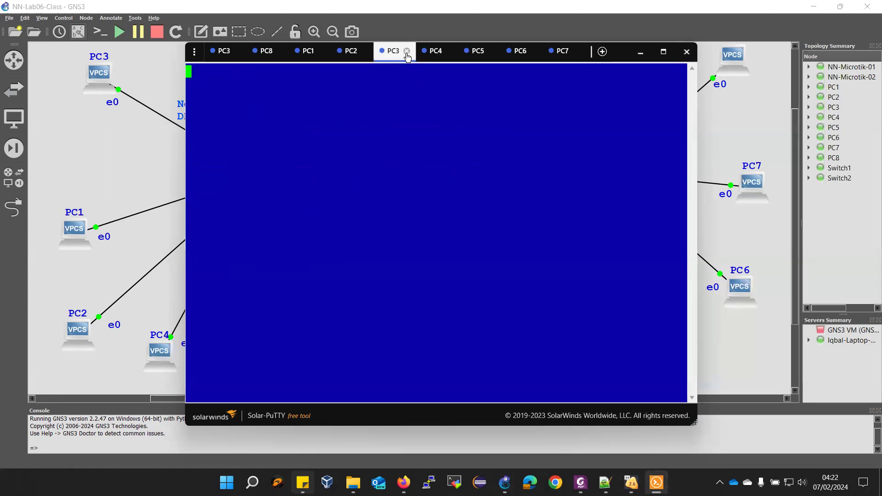
pyautogui.click(407, 51)
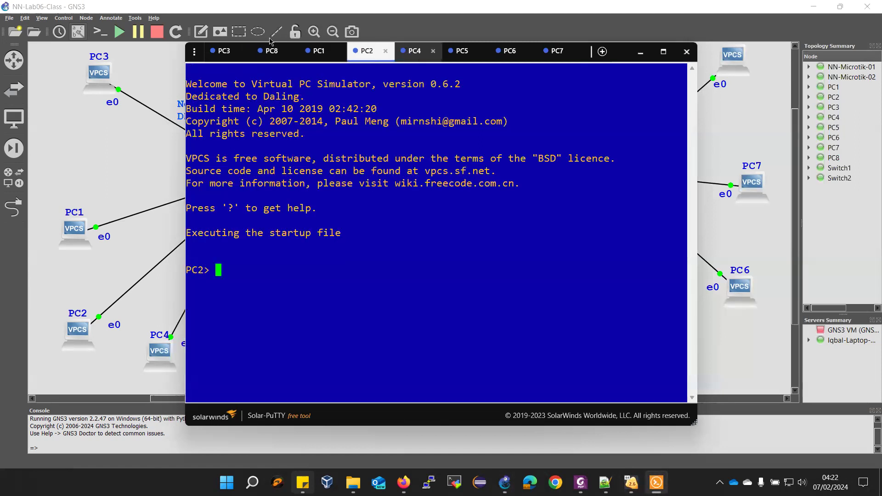
# Run ip dhcp on PC1, PC2 and PC4
pyautogui.click(319, 54)
pyautogui.write('ip dhcp')
pyautogui.press('Return')
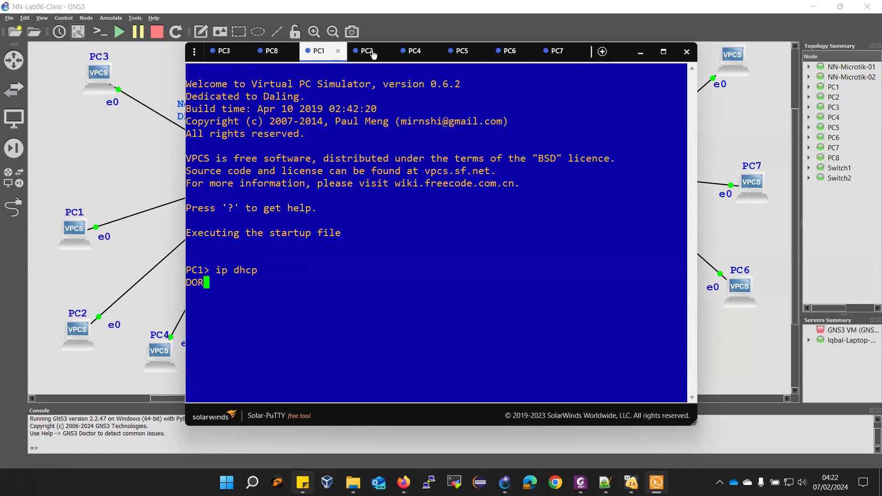
pyautogui.click(373, 54)
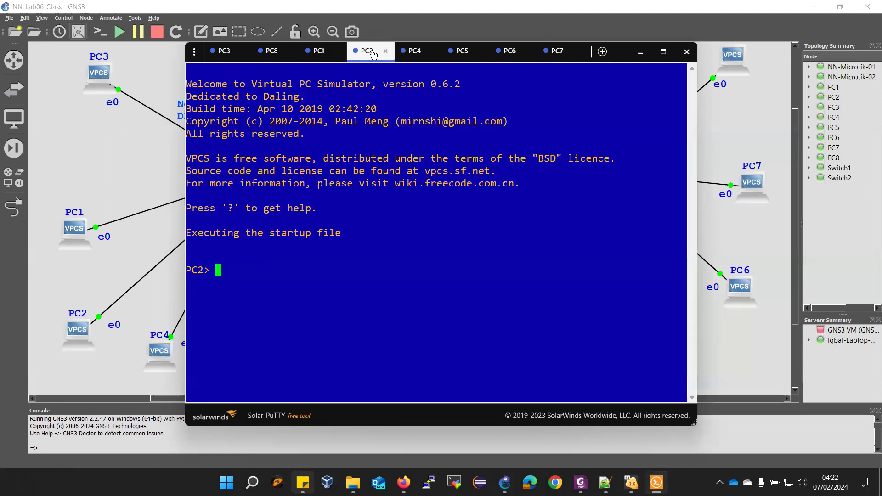
pyautogui.write('ip dhcp')
pyautogui.press('Return')
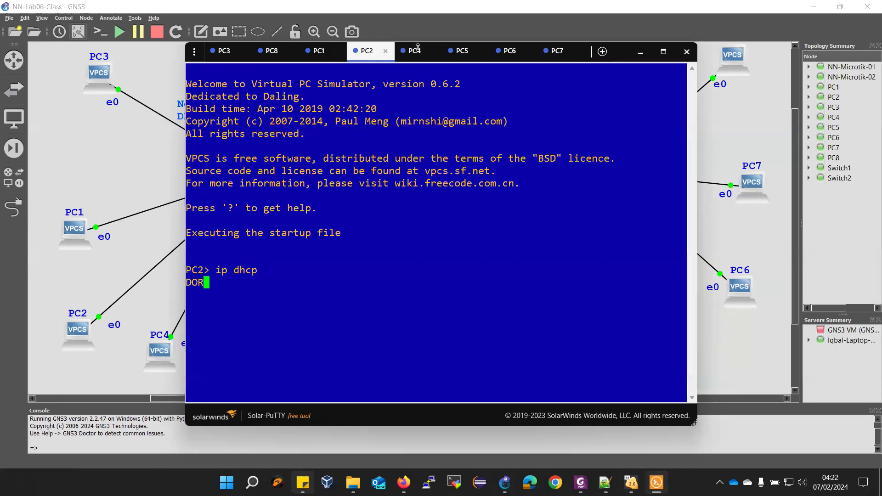
pyautogui.click(417, 54)
pyautogui.write('ip ')
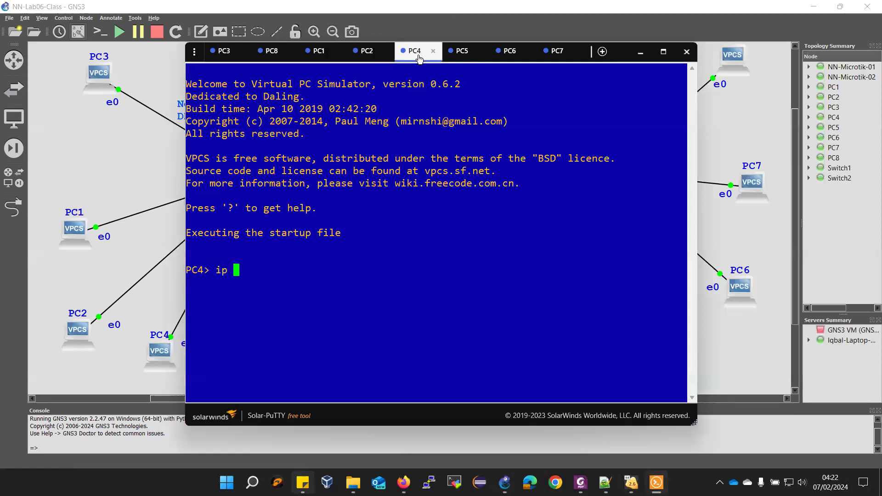
pyautogui.write('dhcp')
pyautogui.press('Return')
# Request DHCP addresses on PC5, PC6 and PC7, then maximize the console window
pyautogui.click(470, 54)
pyautogui.write('ip dhcp')
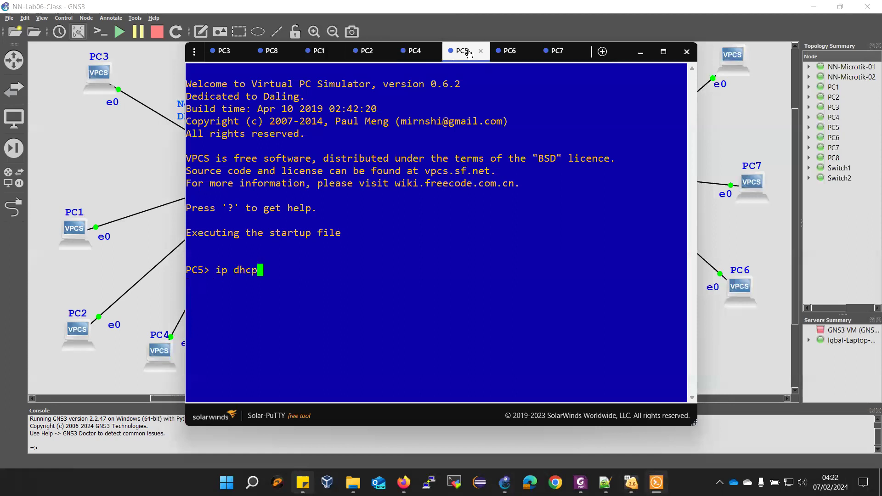
pyautogui.press('Return')
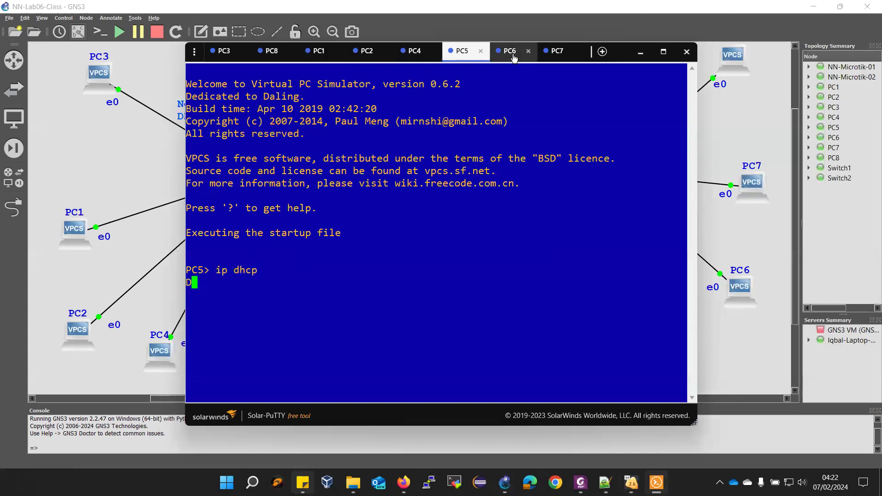
pyautogui.click(510, 56)
pyautogui.write('ip dhcp')
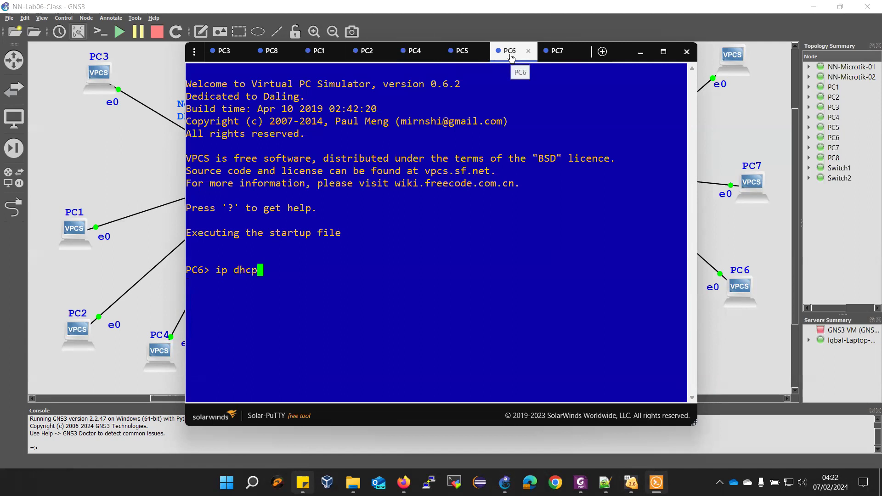
pyautogui.press('Return')
pyautogui.click(559, 55)
pyautogui.write('ip dhcp')
pyautogui.press('Return')
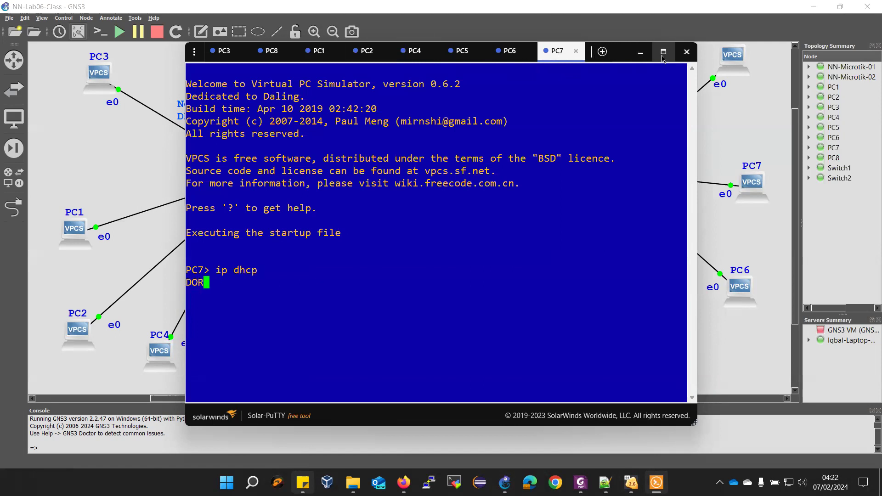
pyautogui.click(663, 53)
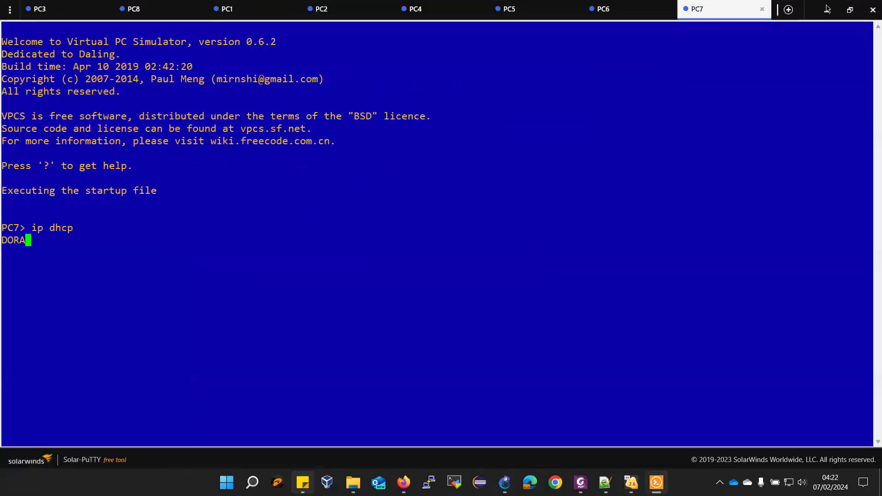
# Save the configuration on PC3, PC8, PC1 and PC2
pyautogui.click(52, 9)
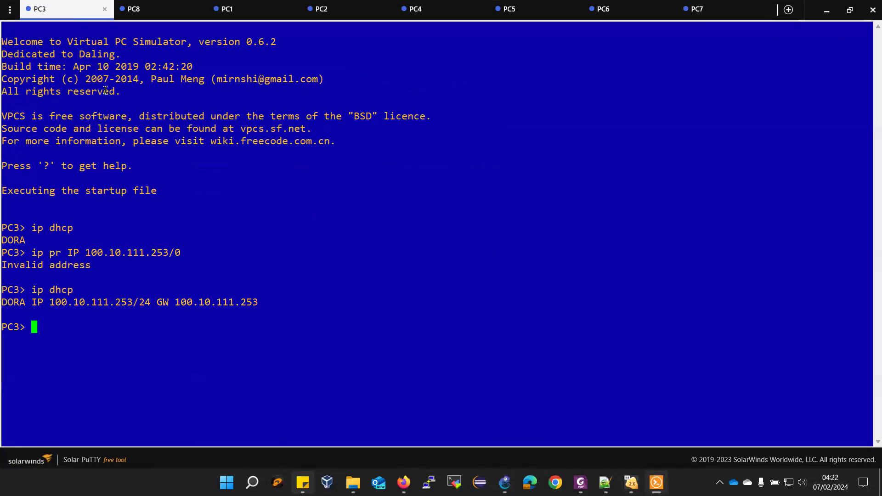
pyautogui.write('save')
pyautogui.press('Return')
pyautogui.click(129, 11)
pyautogui.write('save')
pyautogui.press('Return')
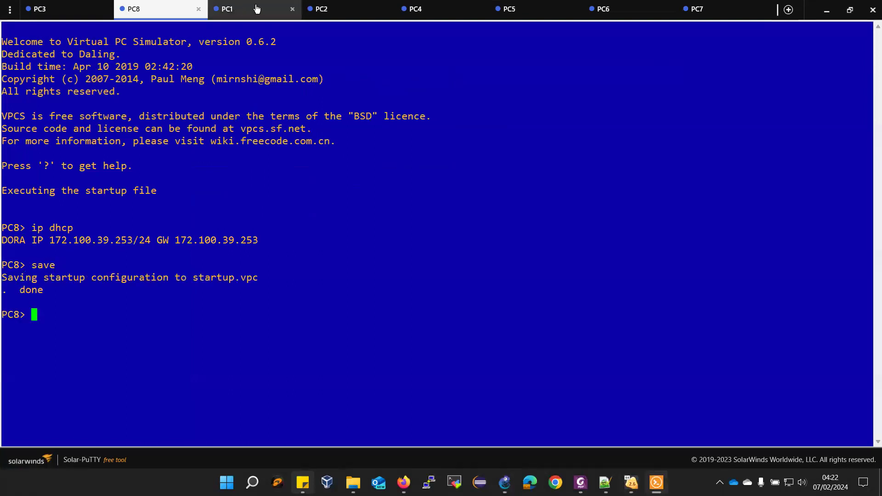
pyautogui.click(251, 10)
pyautogui.write('save')
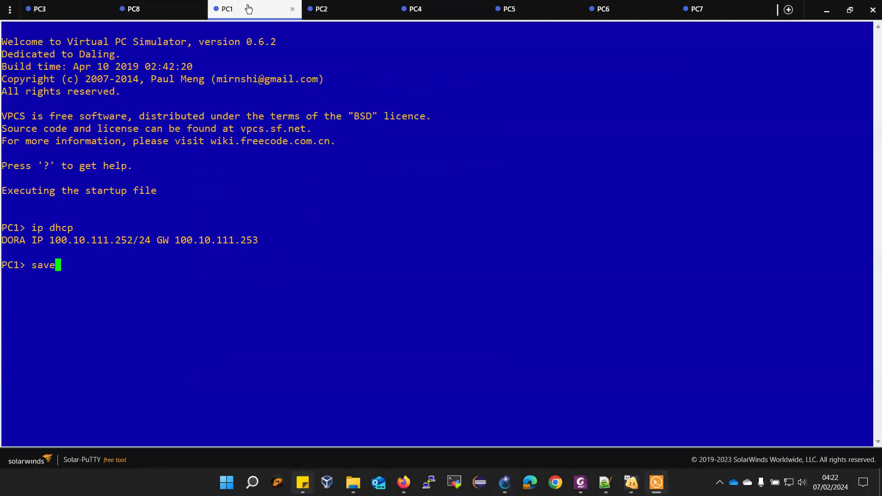
pyautogui.press('Return')
pyautogui.click(315, 13)
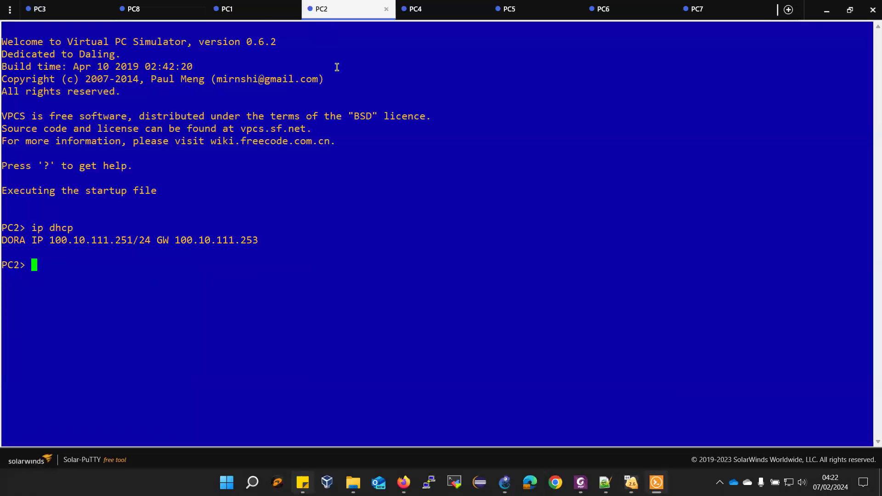
pyautogui.write('save')
pyautogui.press('Return')
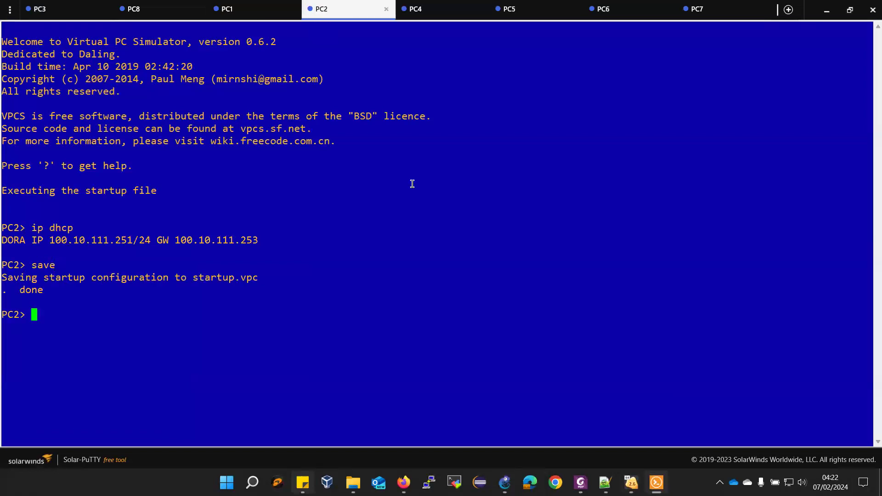
# Save the configuration on PC4, PC5, PC6 and PC7
pyautogui.click(417, 17)
pyautogui.write('sav')
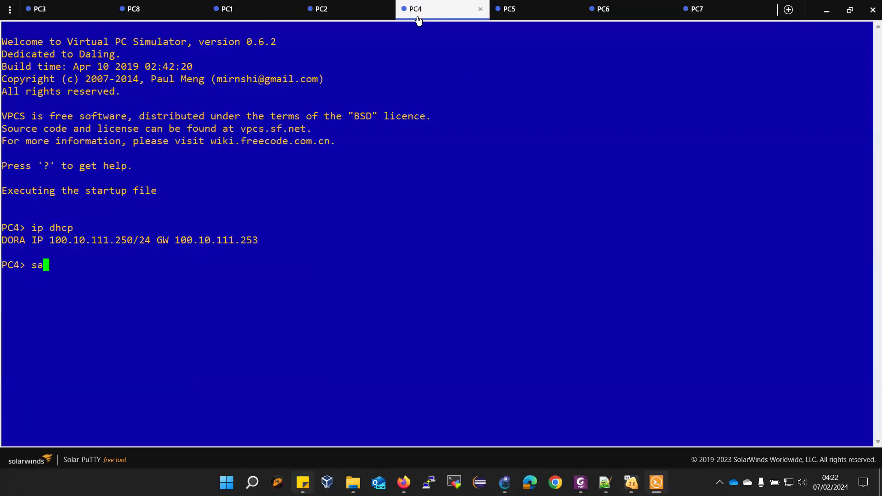
pyautogui.press('Return')
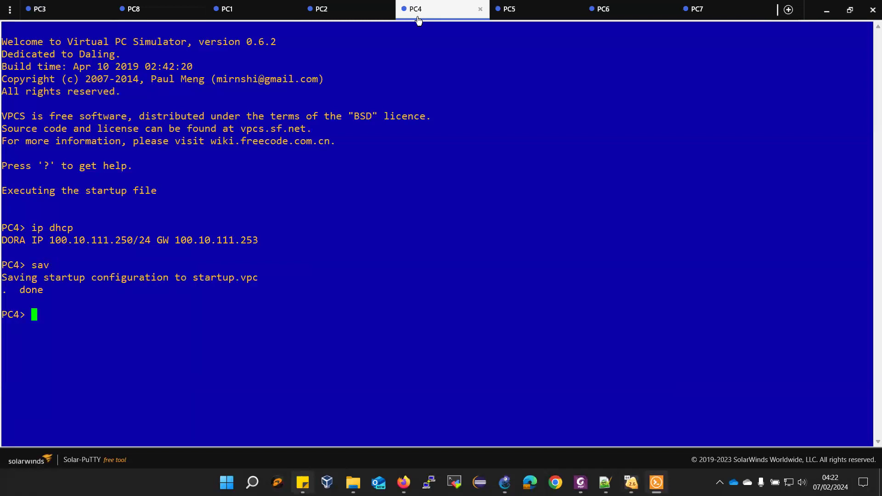
pyautogui.click(511, 9)
pyautogui.write('save')
pyautogui.press('Return')
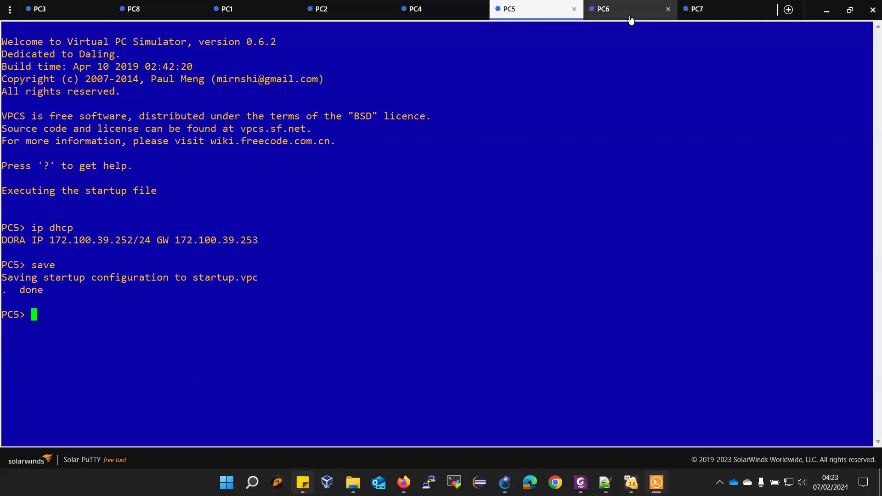
pyautogui.click(627, 10)
pyautogui.write('save')
pyautogui.press('Return')
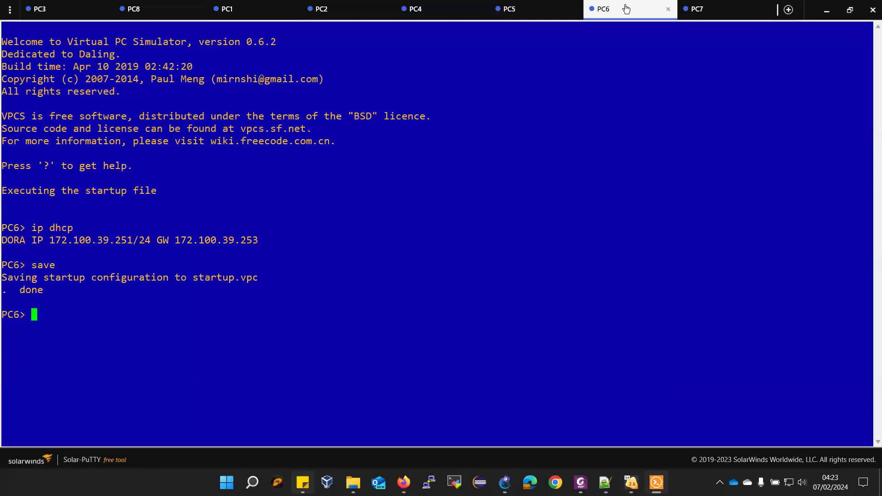
pyautogui.click(690, 9)
pyautogui.write('save')
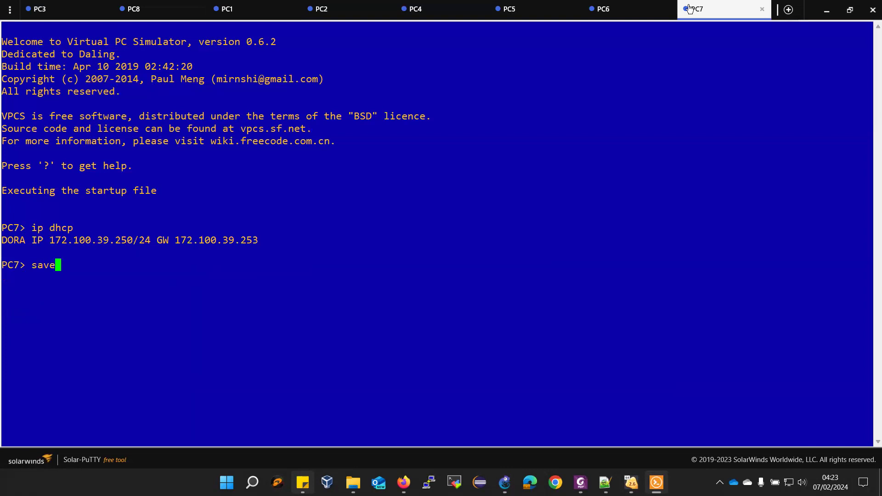
pyautogui.press('Return')
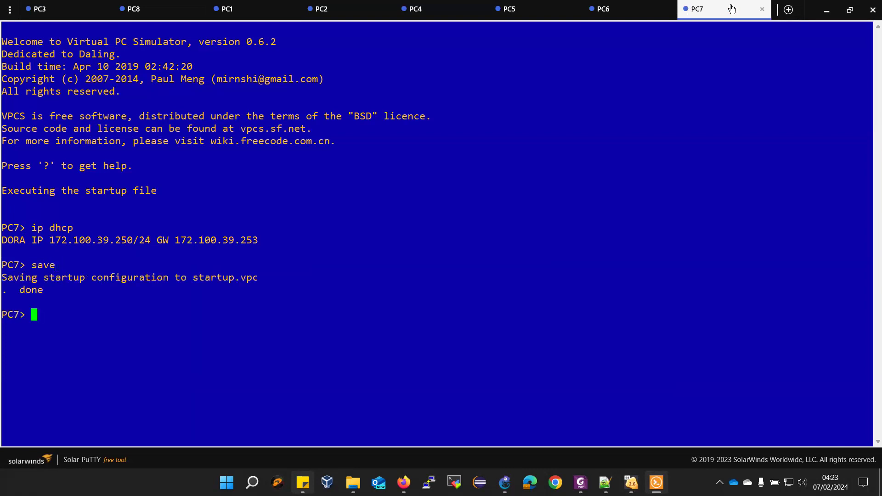
pyautogui.click(828, 11)
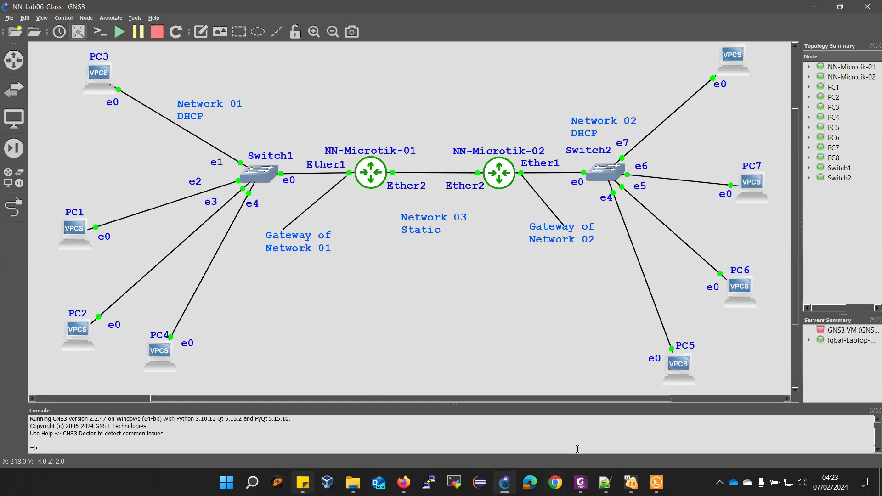
# List DHCP leases on Router-02 and Router-01, each showing four bound PCs
pyautogui.moveTo(631, 482)
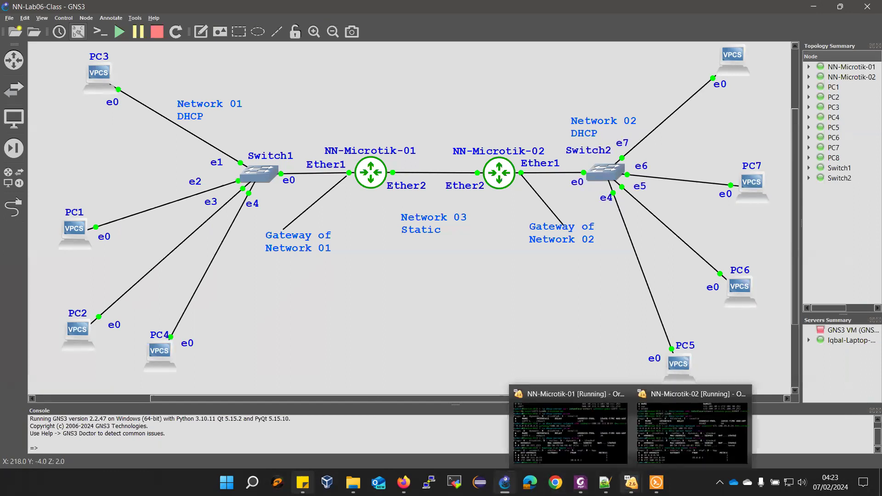
pyautogui.click(596, 421)
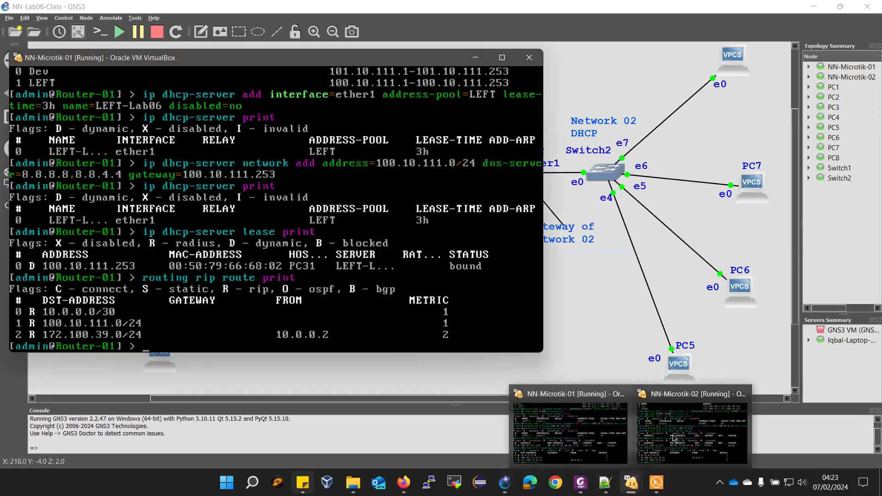
pyautogui.moveTo(656, 482)
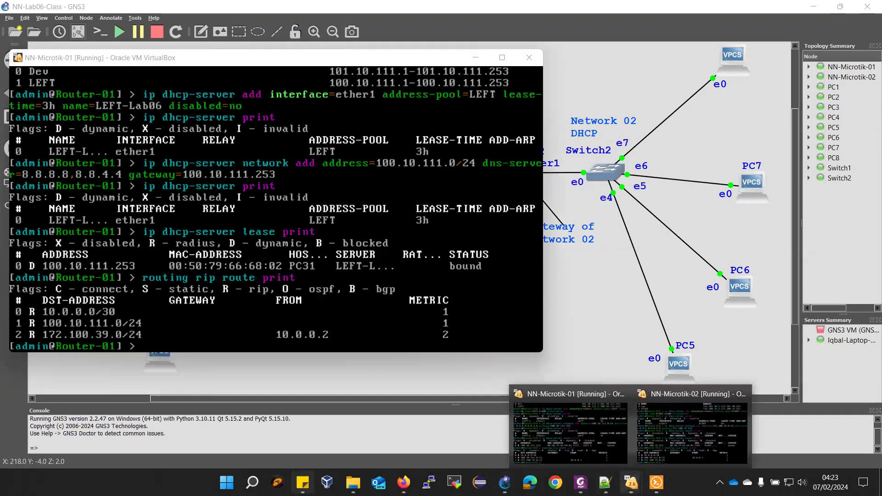
pyautogui.click(664, 424)
pyautogui.press('Up')
pyautogui.press('Up')
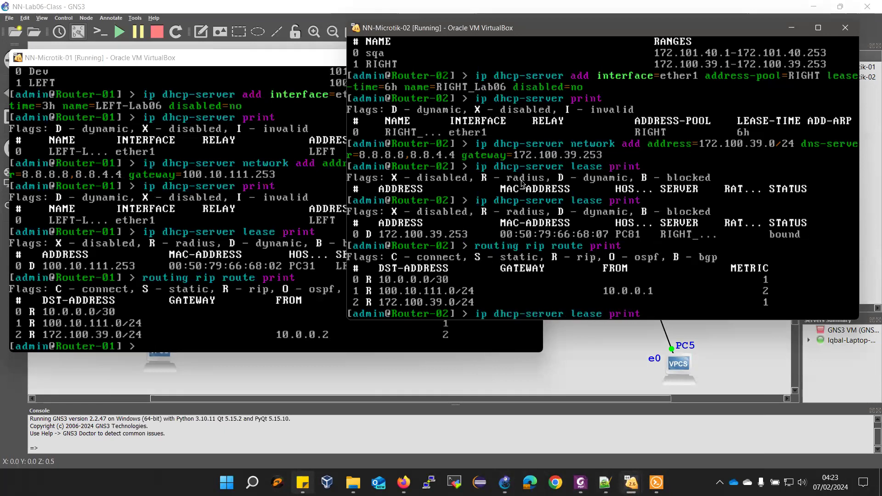
pyautogui.press('Return')
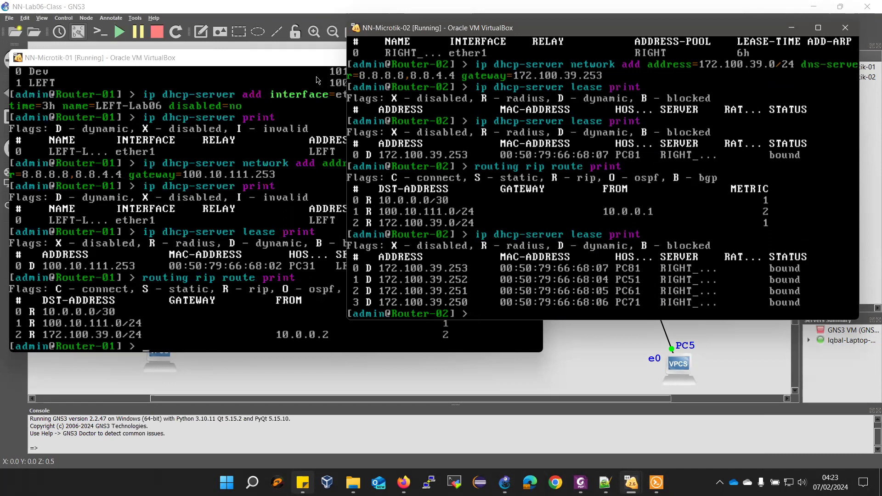
pyautogui.click(302, 61)
pyautogui.press('Up')
pyautogui.press('Up')
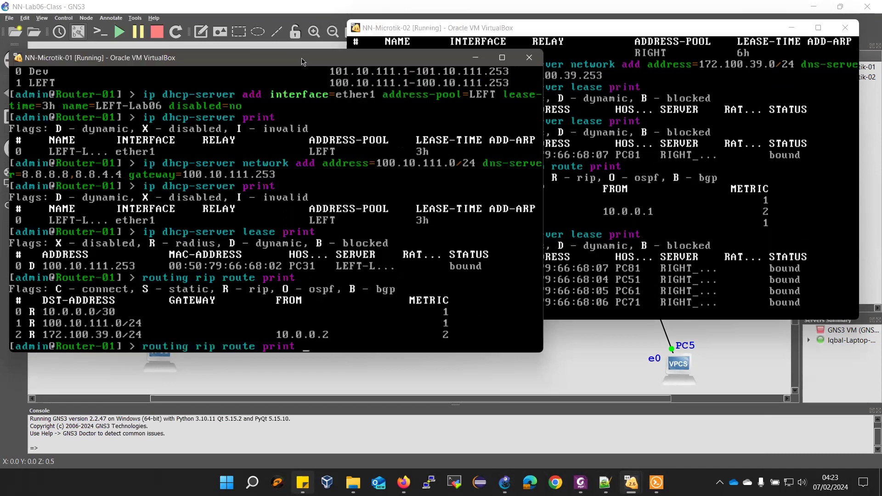
pyautogui.press('Return')
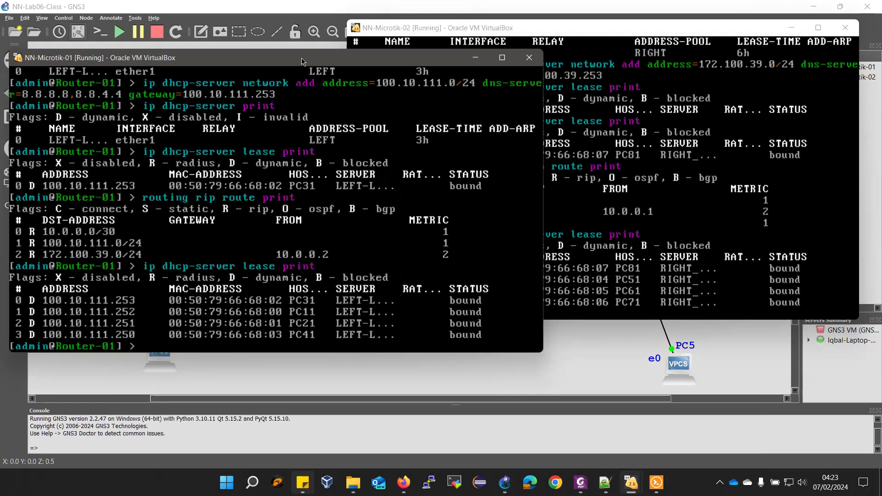
# Bring the Solar-PuTTY PC consoles back and view PC5's tab
pyautogui.click(870, 44)
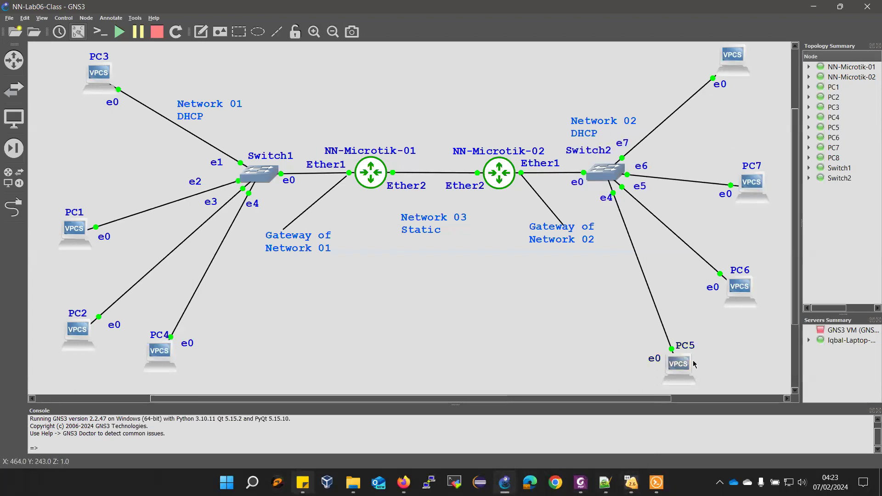
pyautogui.moveTo(504, 482)
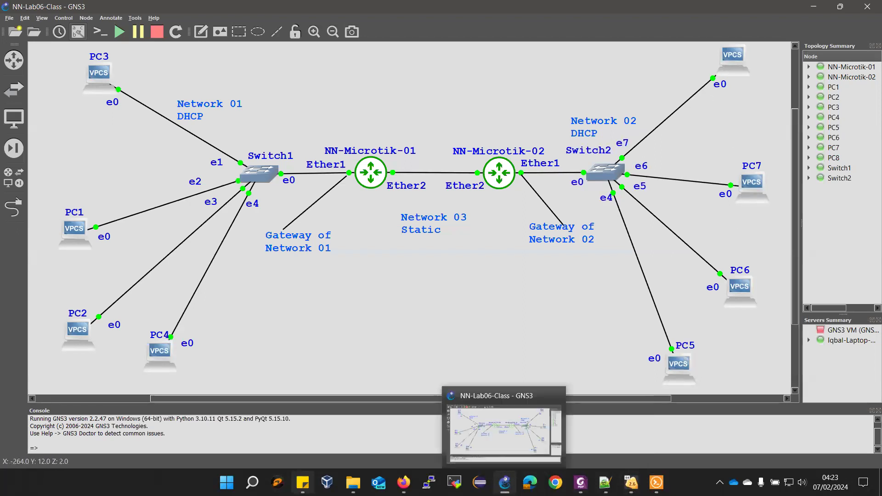
pyautogui.click(656, 482)
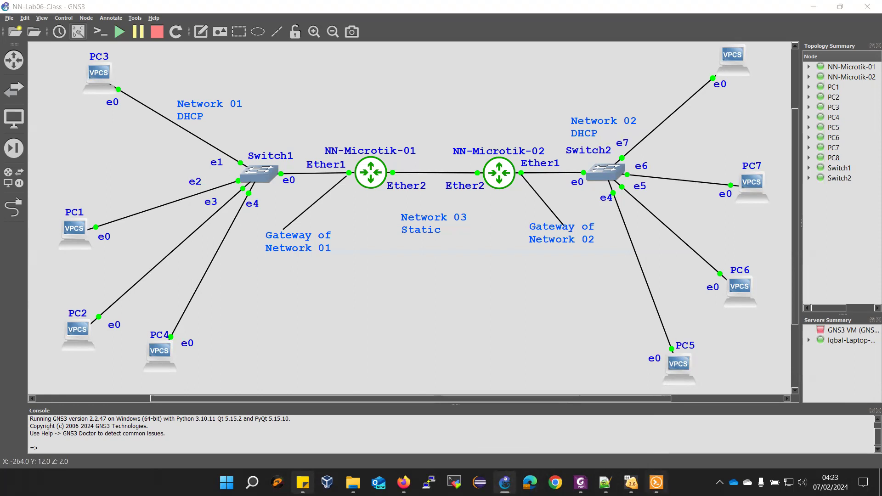
pyautogui.click(517, 10)
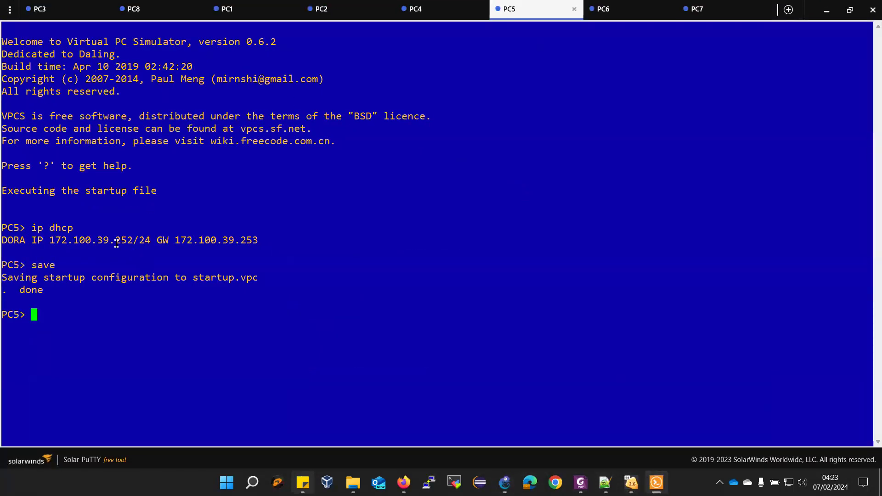
# Ping PC5's copied address 172.100.39.252 from PC3; the host is reported not reachable
pyautogui.moveTo(49, 243); pyautogui.dragTo(130, 244)
pyautogui.hotkey('ctrl', 'c')
pyautogui.click(44, 9)
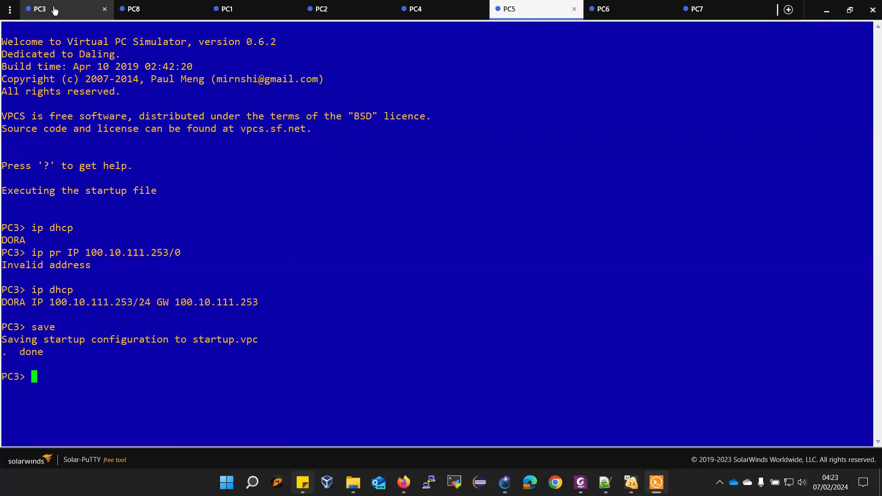
pyautogui.write('ping')
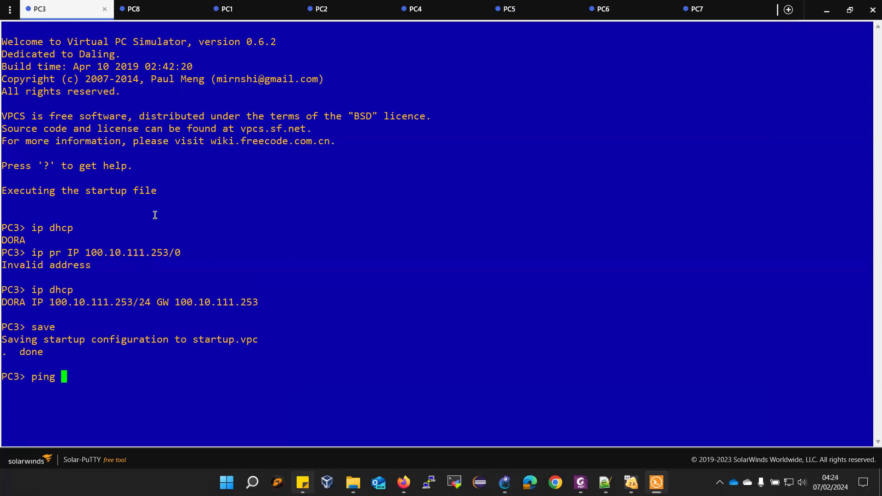
pyautogui.rightClick(152, 211)
pyautogui.press('Return')
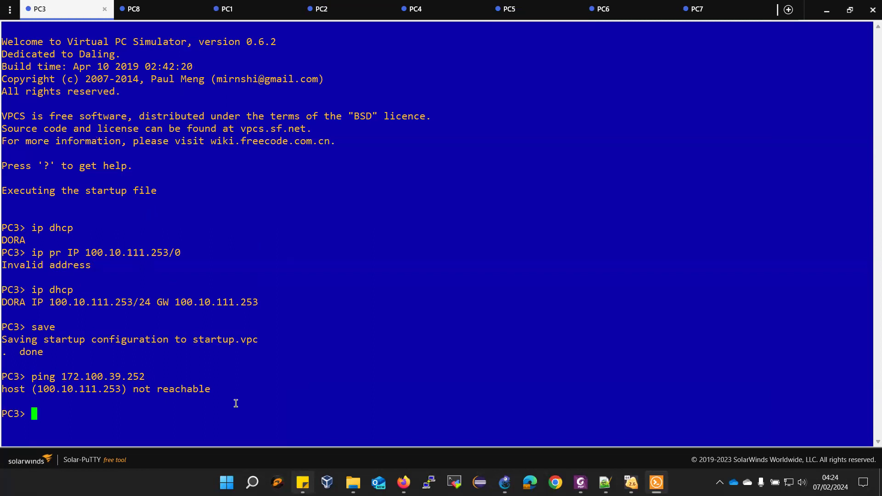
# List Router-01's RIP networks: 100.10.111.0/24 and 10.0.0.0/30
pyautogui.moveTo(631, 482)
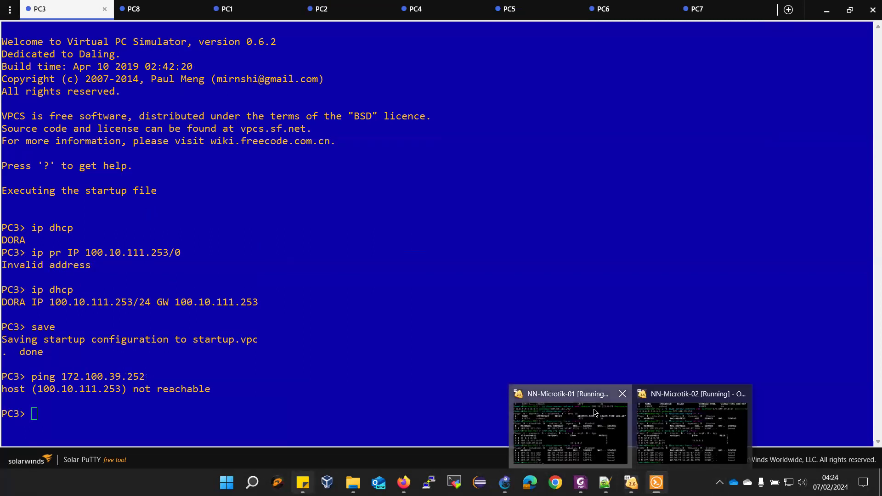
pyautogui.click(594, 412)
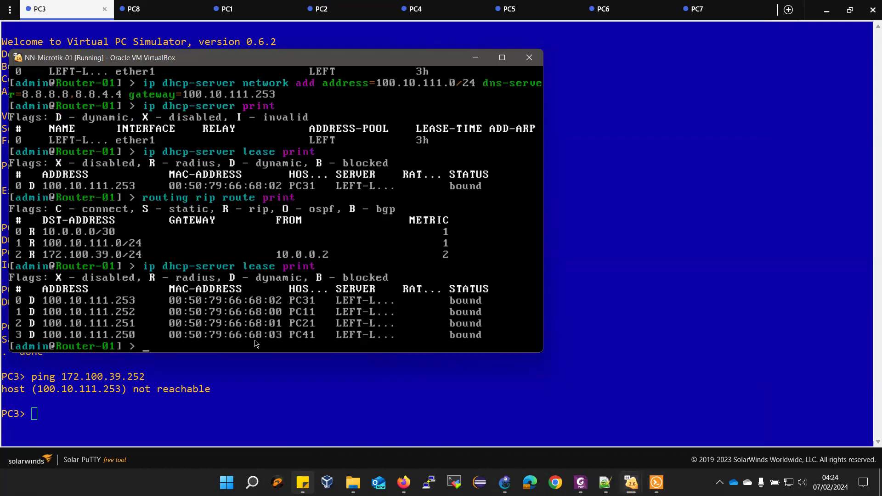
pyautogui.write('ip')
pyautogui.write(' r')
pyautogui.press('BackSpace')
pyautogui.press('BackSpace')
pyautogui.press('BackSpace')
pyautogui.press('BackSpace')
pyautogui.write('routing rip network print')
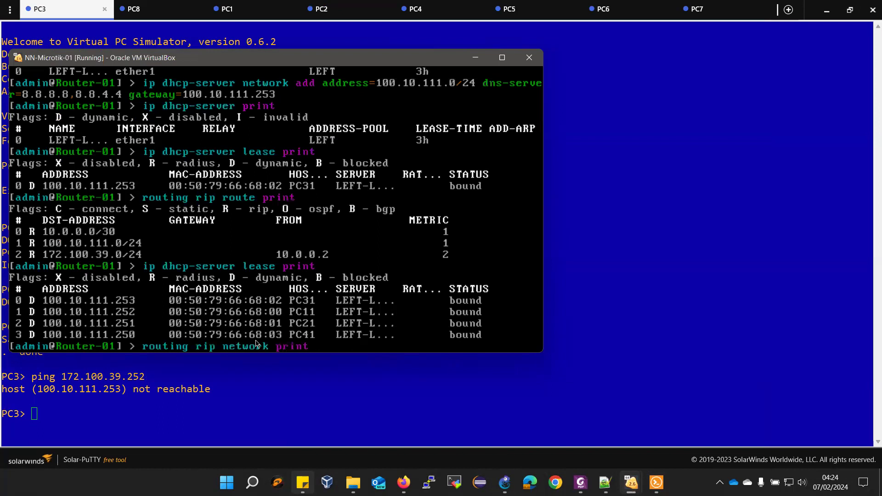
pyautogui.press('Return')
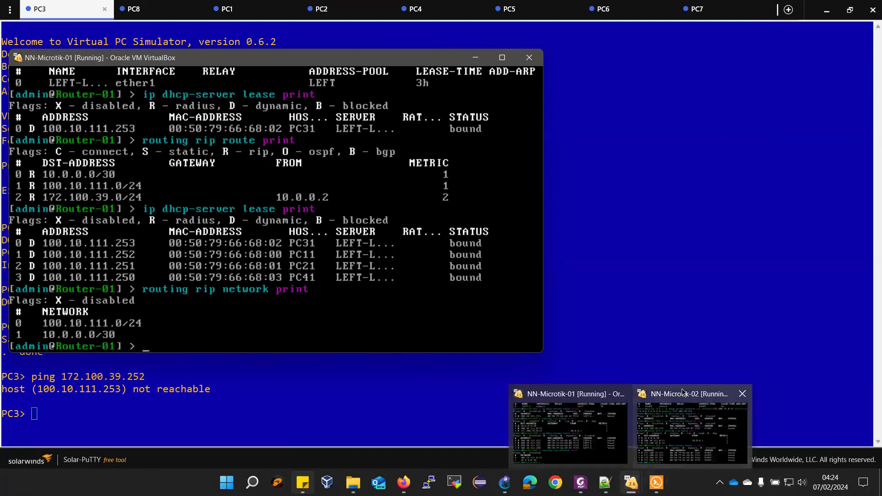
# List Router-02's RIP networks: 172.100.39.0/24 and 10.0.0.0/30
pyautogui.moveTo(630, 483)
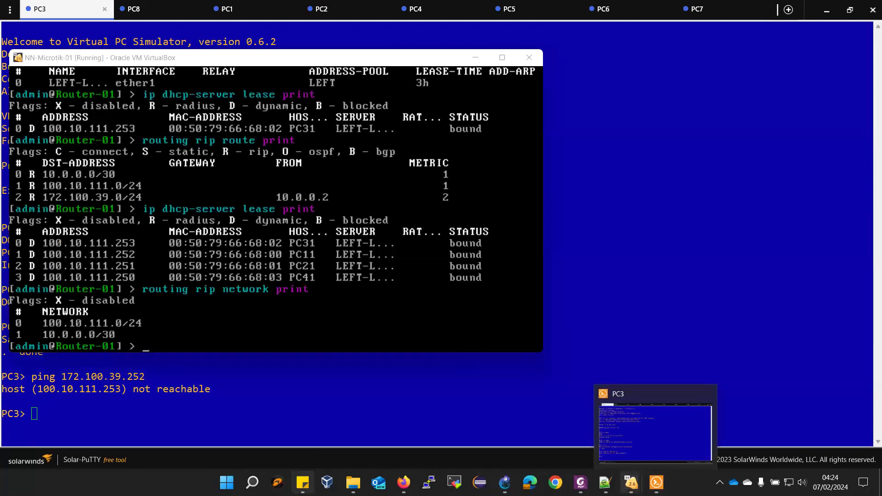
pyautogui.click(659, 421)
pyautogui.write('routing r')
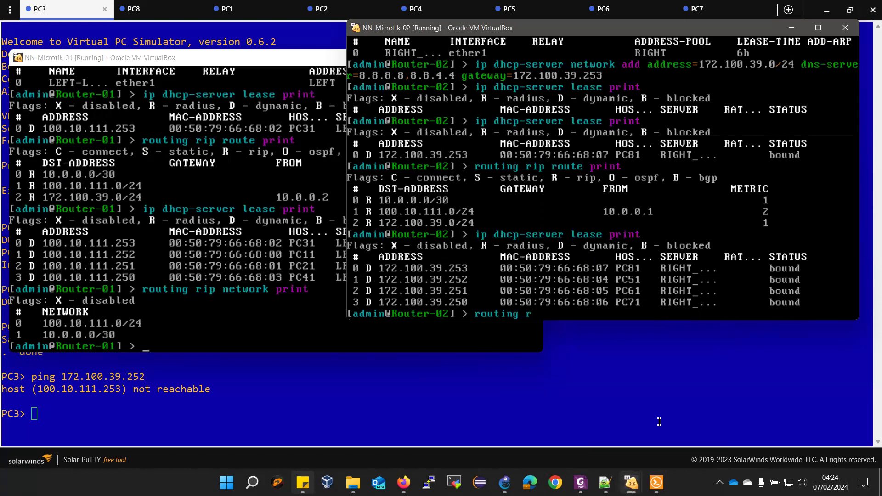
pyautogui.write('ip network print')
pyautogui.press('Return')
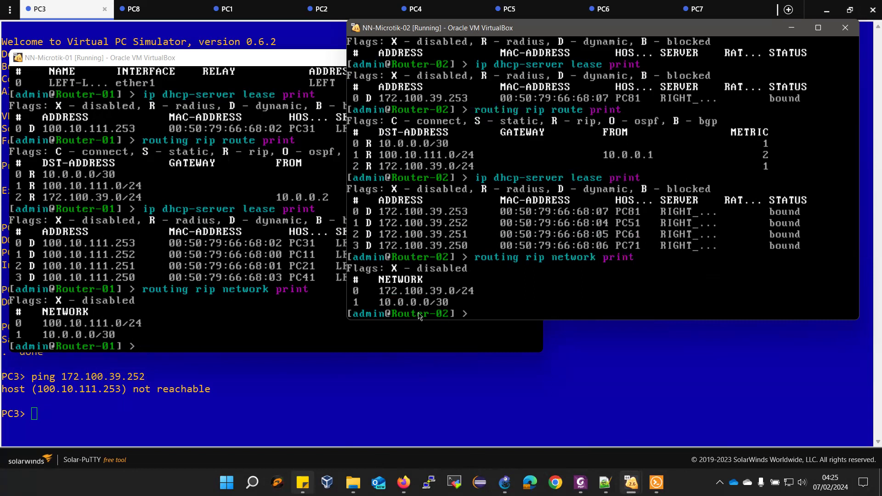
# Repeat PC3's ping to 172.100.39.252, still not reachable, and mark PC3's address 100.10.111.253
pyautogui.click(240, 398)
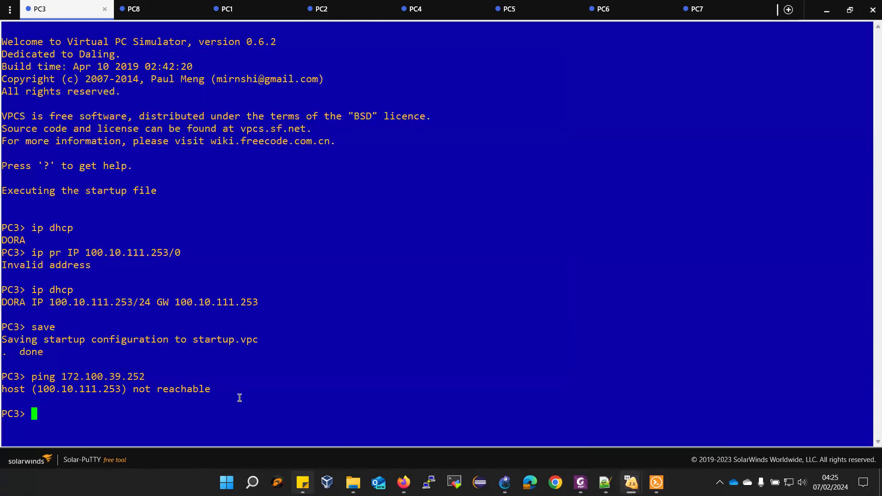
pyautogui.press('Up')
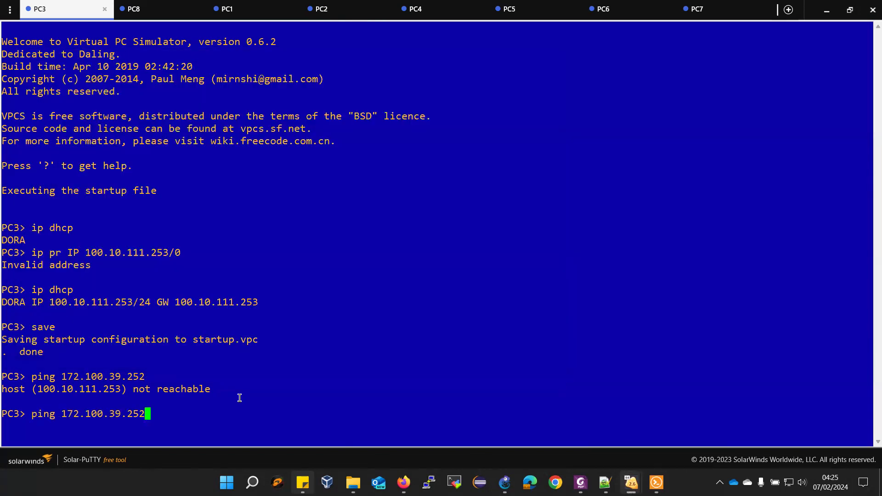
pyautogui.press('Return')
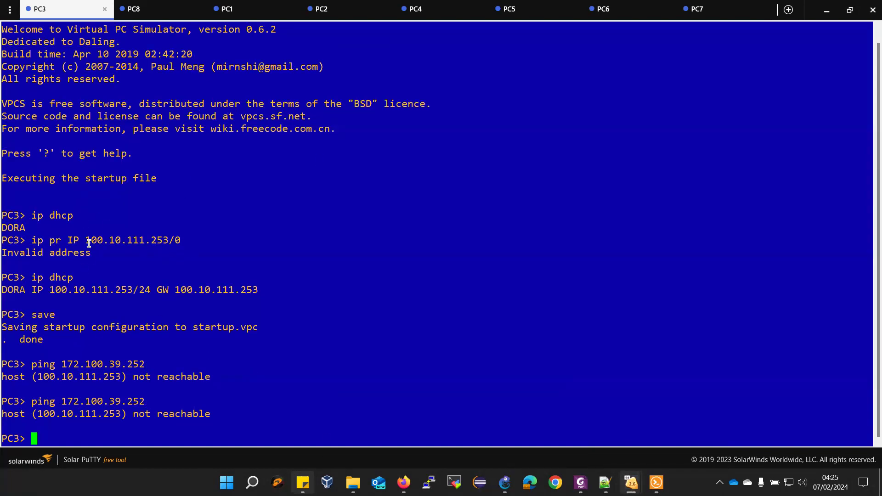
pyautogui.moveTo(86, 241); pyautogui.dragTo(167, 241)
pyautogui.hotkey('ctrl', 'c')
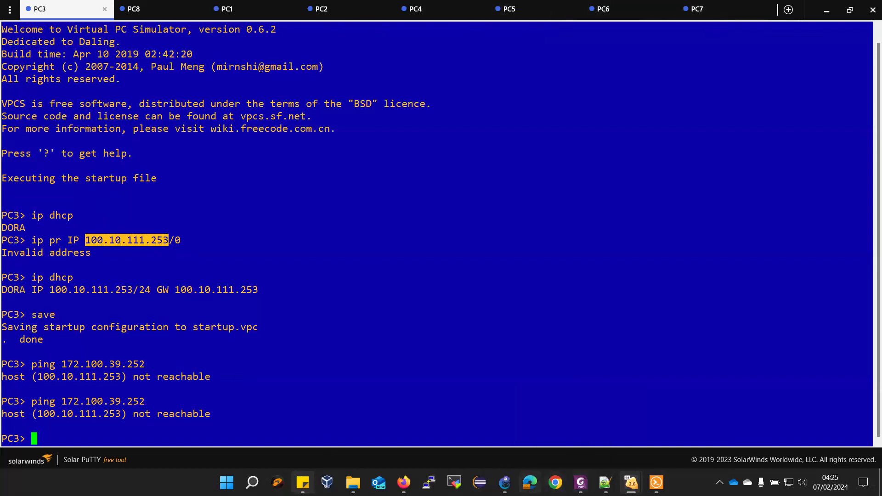
pyautogui.click(505, 482)
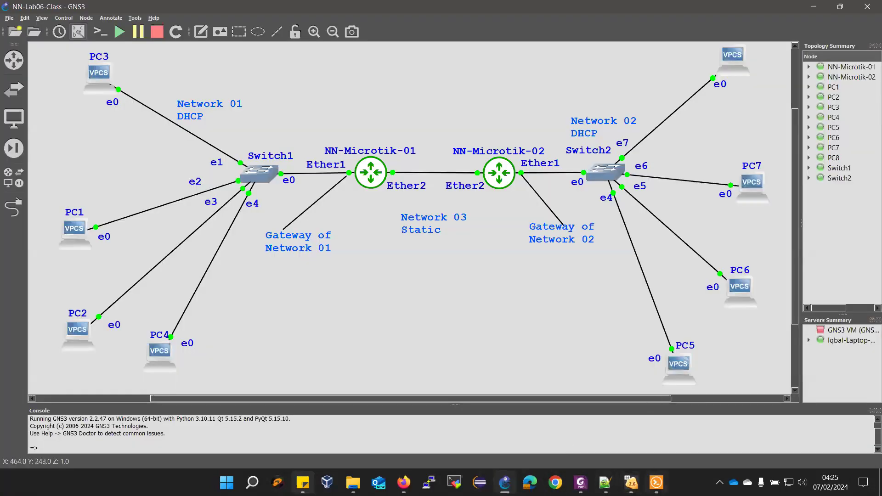
# From PC5, ping 100.10.111.253 after fixing the missing space; all five requests time out
pyautogui.moveTo(656, 481)
pyautogui.click(657, 430)
pyautogui.click(509, 9)
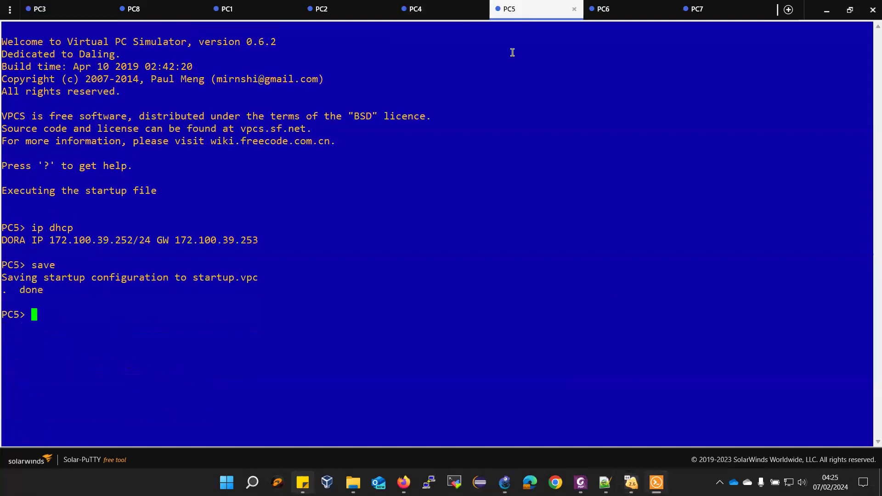
pyautogui.write('ping')
pyautogui.rightClick(485, 160)
pyautogui.press('Return')
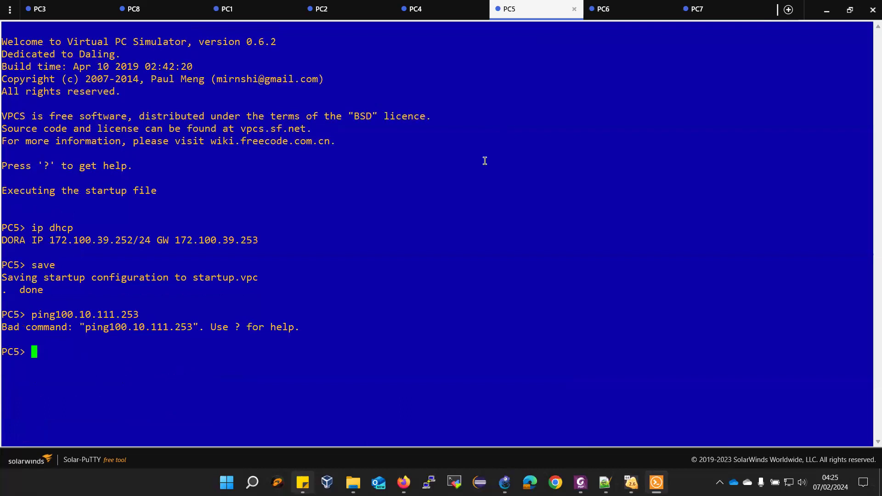
pyautogui.press('Up')
pyautogui.press('Left')
pyautogui.press('Left')
pyautogui.press('Left')
pyautogui.press('Left')
pyautogui.press('Left')
pyautogui.press('Left')
pyautogui.press('Left')
pyautogui.press('Left')
pyautogui.press('Left')
pyautogui.press('Left')
pyautogui.press('Left')
pyautogui.press('Left')
pyautogui.press('Left')
pyautogui.press('Left')
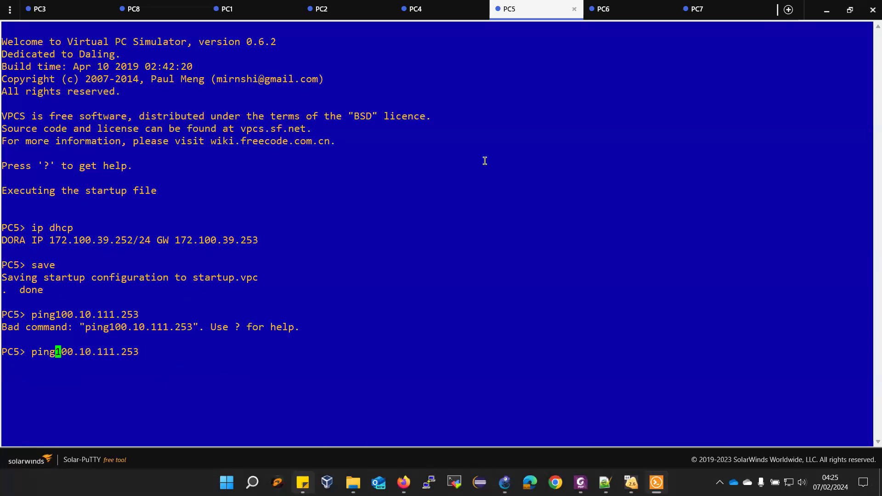
pyautogui.press('Return')
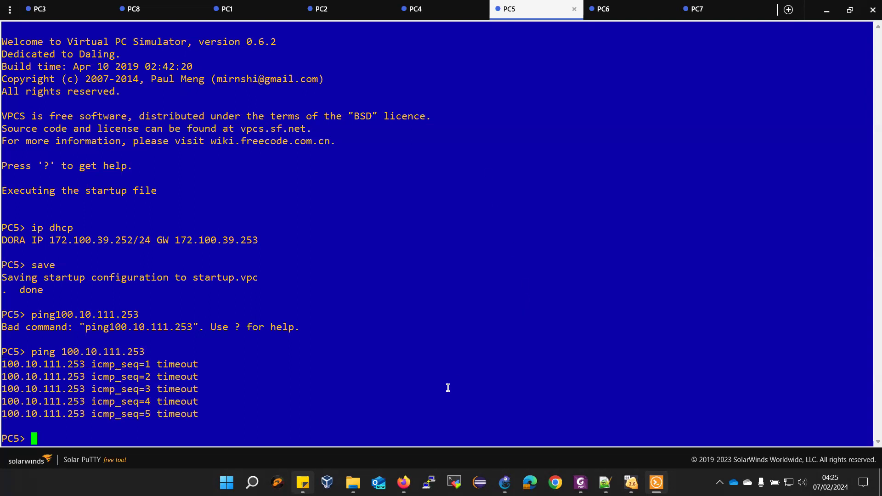
# List Router-01's addresses: 100.10.111.254/24 on ether1 and 10.0.0.1/30 on ether2
pyautogui.moveTo(631, 482)
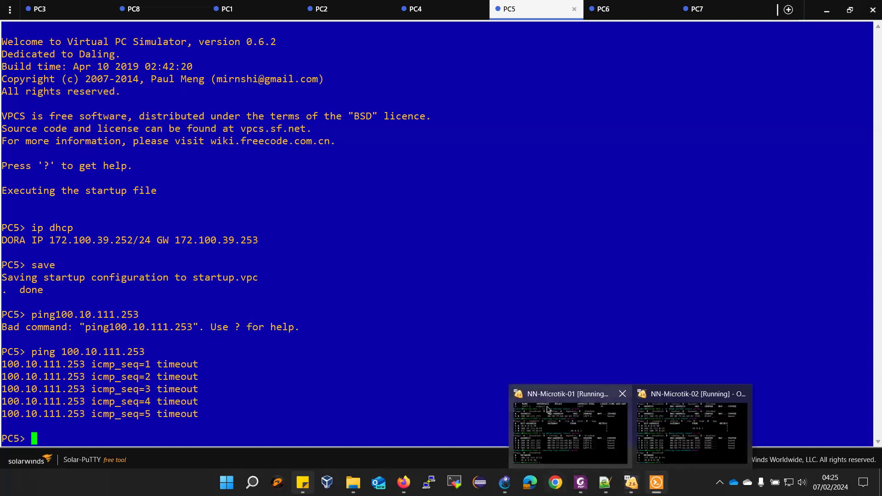
pyautogui.click(553, 414)
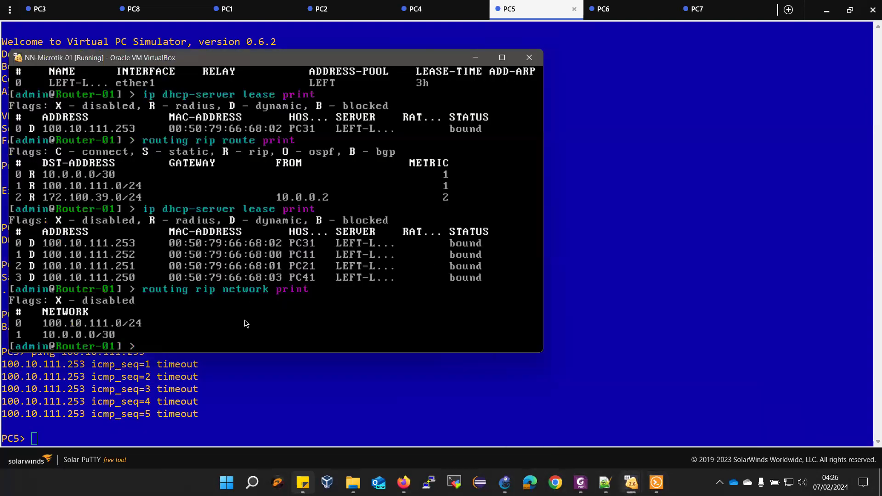
pyautogui.write('ip address print')
pyautogui.press('Return')
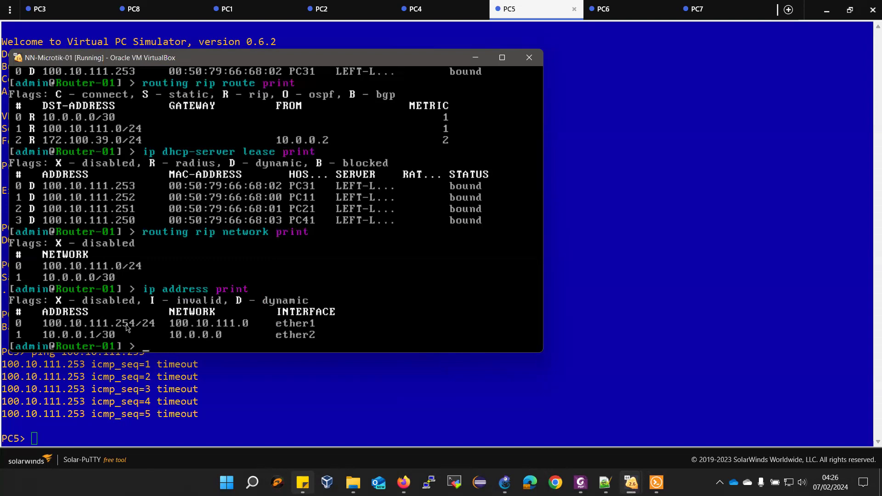
# Glance at the GNS3 topology, then bring Router-02's console forward
pyautogui.click(505, 483)
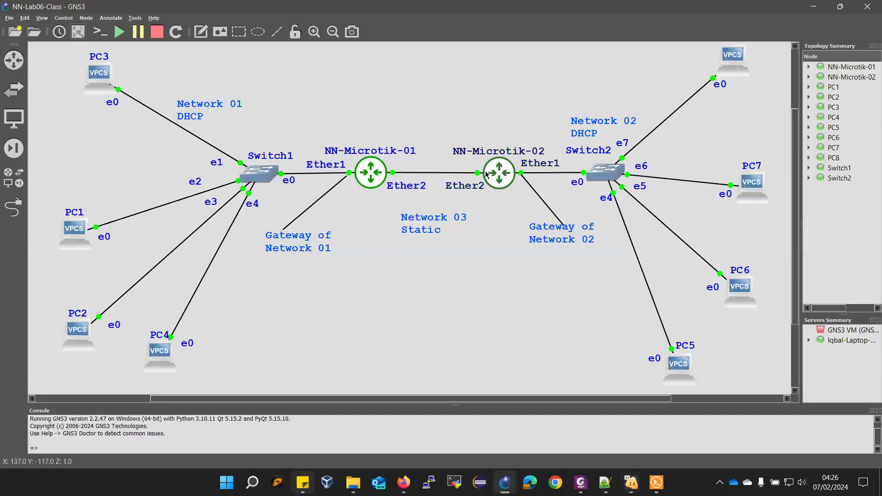
pyautogui.click(820, 6)
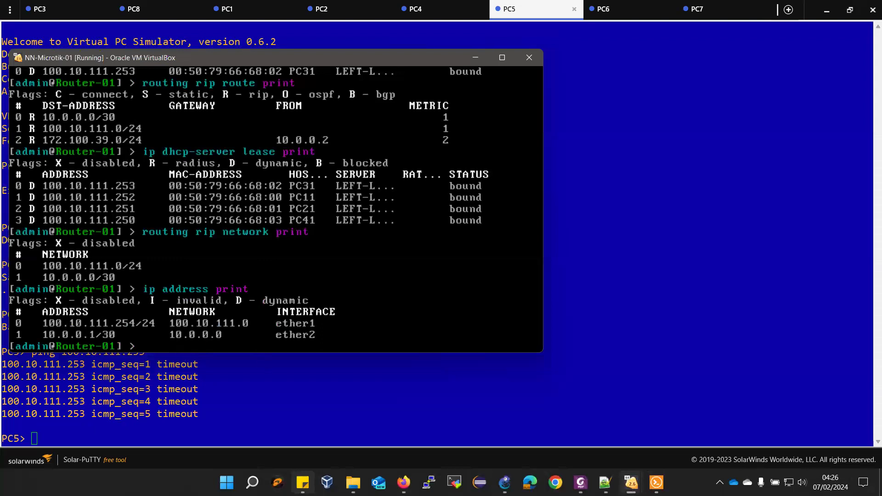
pyautogui.moveTo(656, 482)
pyautogui.click(689, 432)
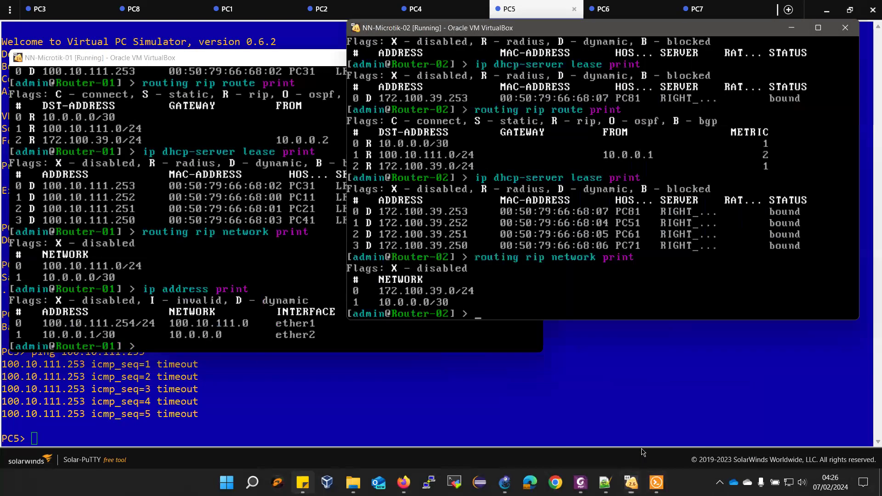
# On Router-02, list its addresses (172.100.39.254/24, 10.0.0.2/30) and print its RIP routes
pyautogui.write('ip address print')
pyautogui.press('Return')
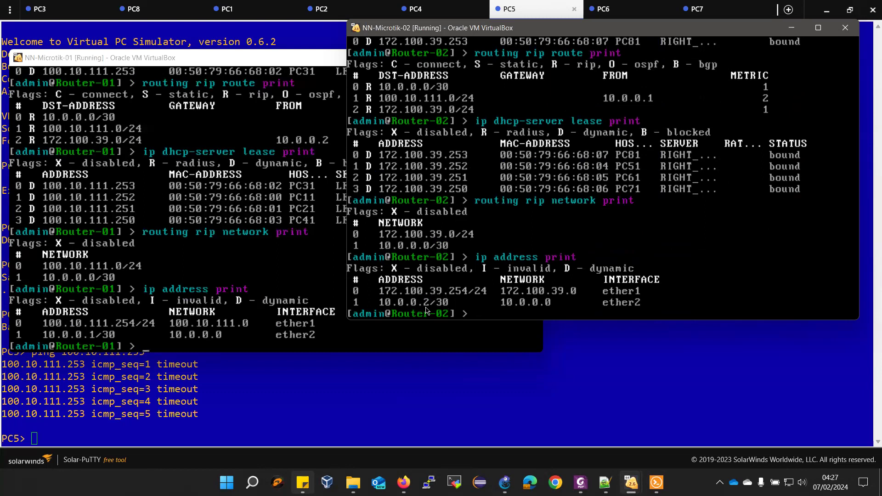
pyautogui.press('Up')
pyautogui.press('Up')
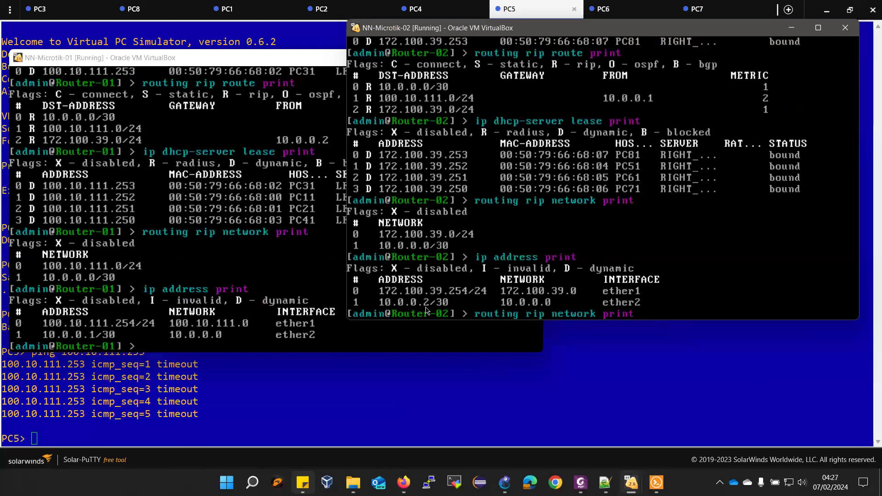
pyautogui.press('Up')
pyautogui.press('Up')
pyautogui.press('Return')
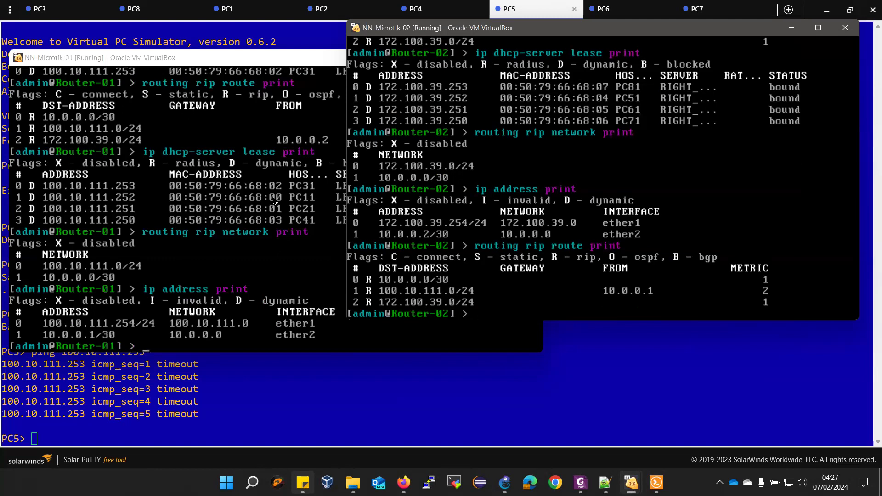
# Print Router-01's RIP route table and recall its DHCP network command with gateway 100.10.111.253
pyautogui.click(199, 58)
pyautogui.press('Up')
pyautogui.press('Up')
pyautogui.press('Up')
pyautogui.press('Up')
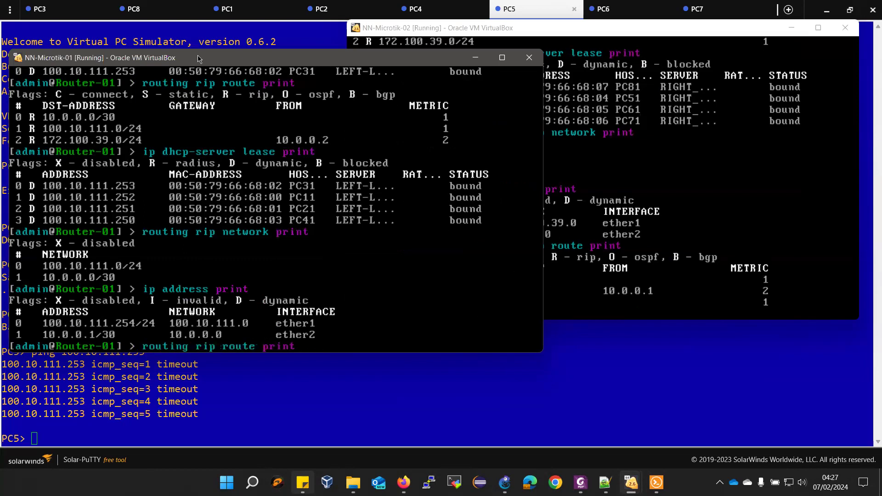
pyautogui.press('Return')
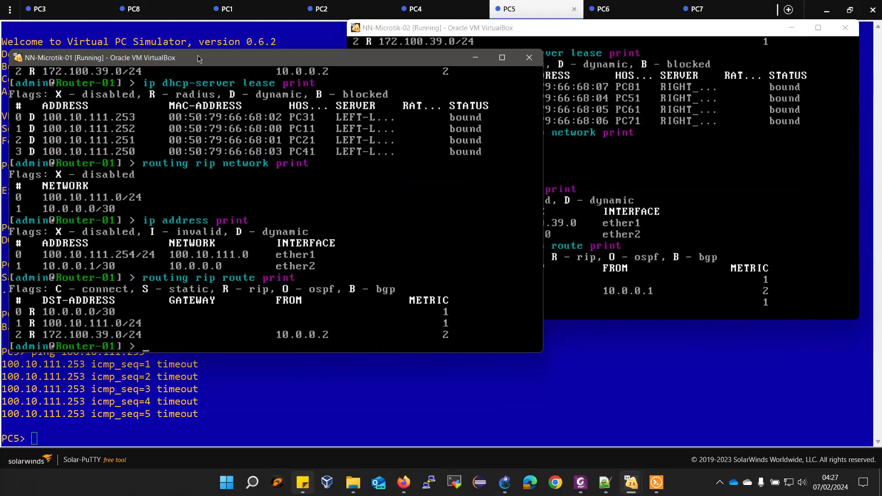
pyautogui.press('Up')
pyautogui.press('Up')
pyautogui.press('Up')
pyautogui.press('Up')
pyautogui.press('Up')
pyautogui.press('Up')
pyautogui.press('Up')
pyautogui.press('Up')
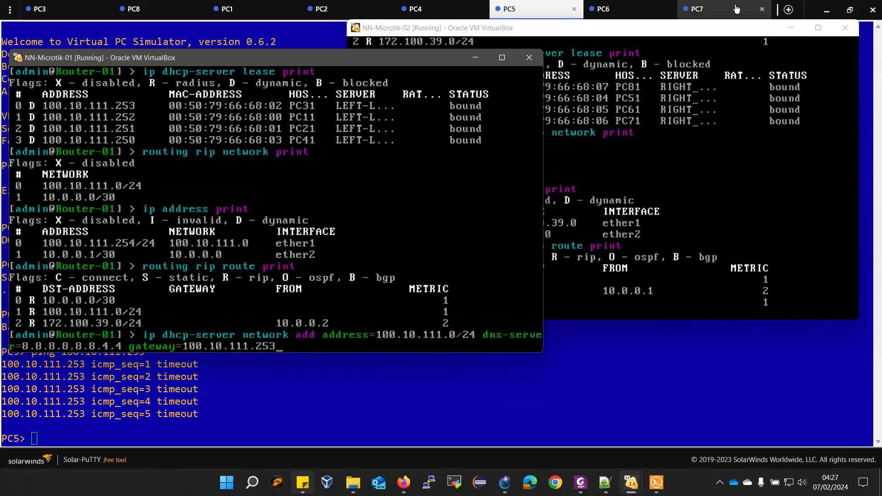
pyautogui.click(706, 38)
# Recall Router-02's DHCP network add command and check the network addressing notes
pyautogui.press('Up')
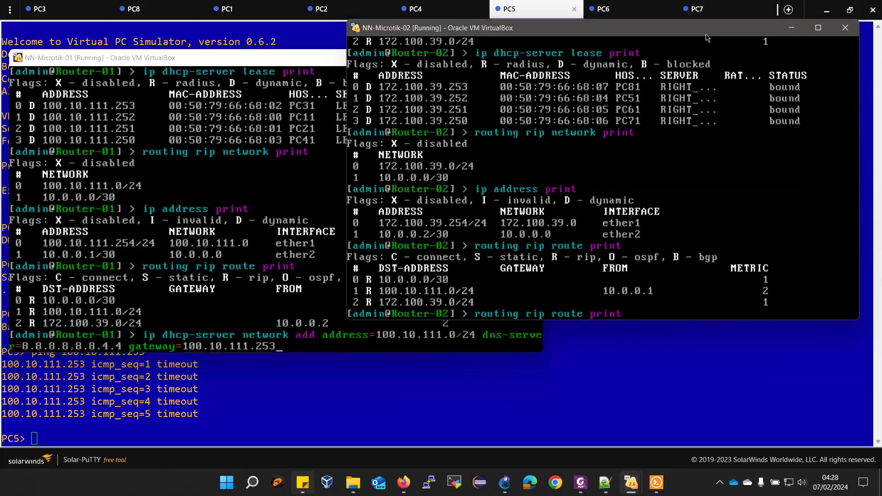
pyautogui.press('Up')
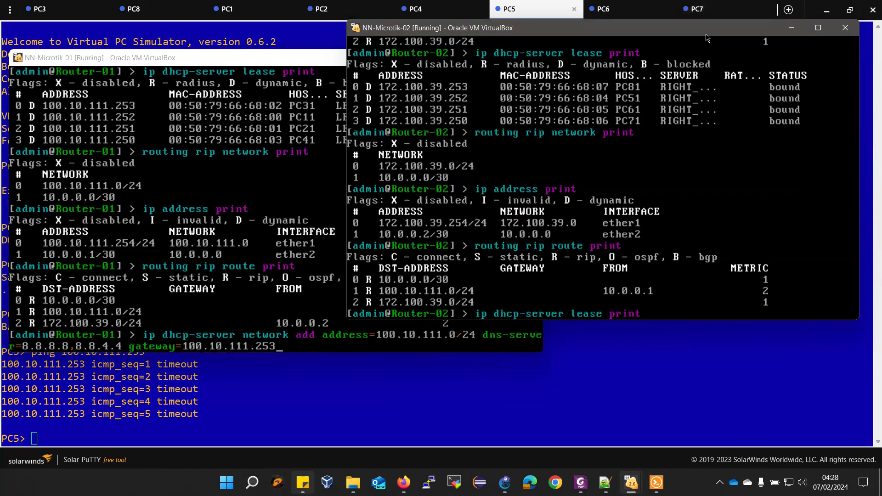
pyautogui.press('Up')
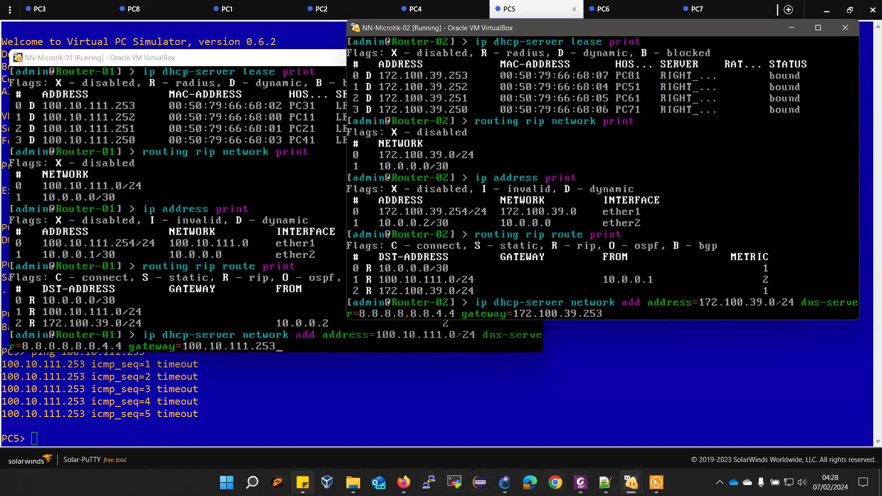
pyautogui.click(605, 482)
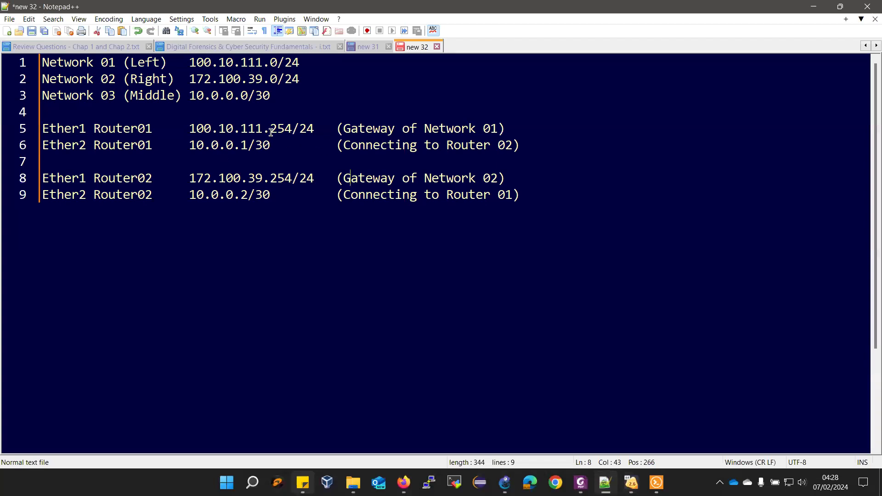
pyautogui.click(813, 6)
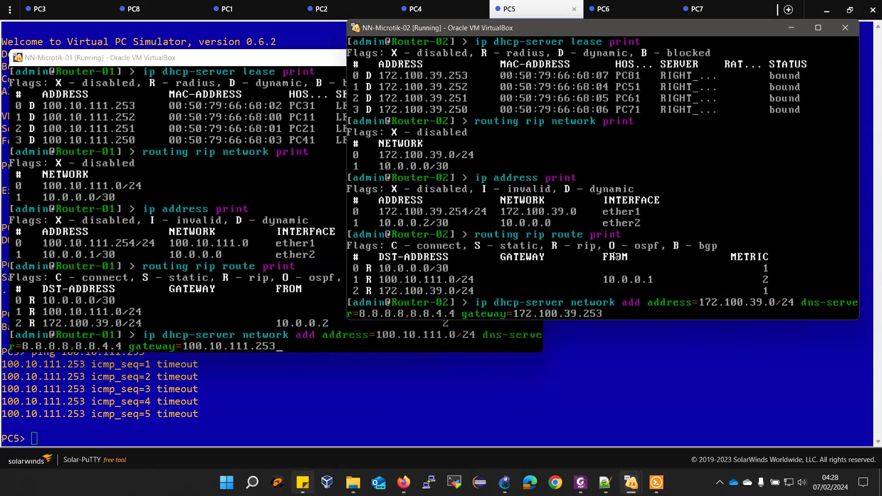
# Run 'ip dhcp-server network print' on Router-02, showing gateway 172.100.39.253 and DNS 8.8.8.8,8.8.4.4
pyautogui.press('Up')
pyautogui.press('Up')
pyautogui.press('Up')
pyautogui.press('Up')
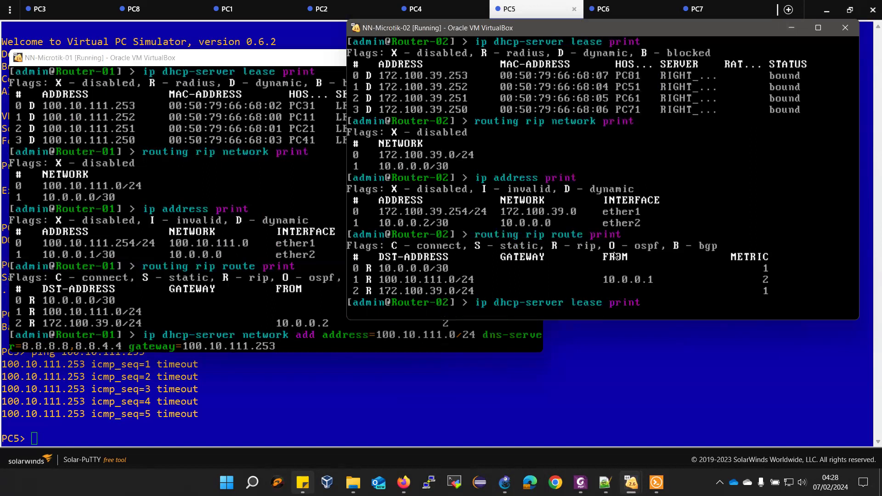
pyautogui.press('Down')
pyautogui.press('Down')
pyautogui.press('Down')
pyautogui.press('Down')
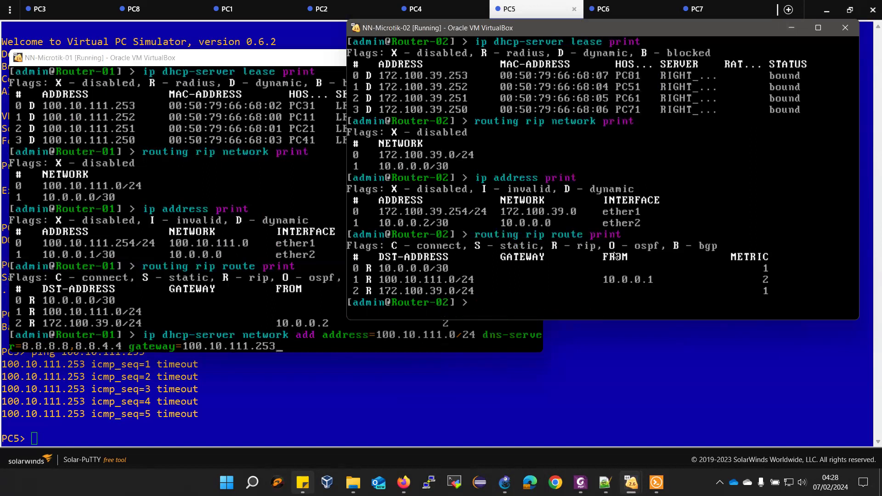
pyautogui.write('ip dhcp-server network')
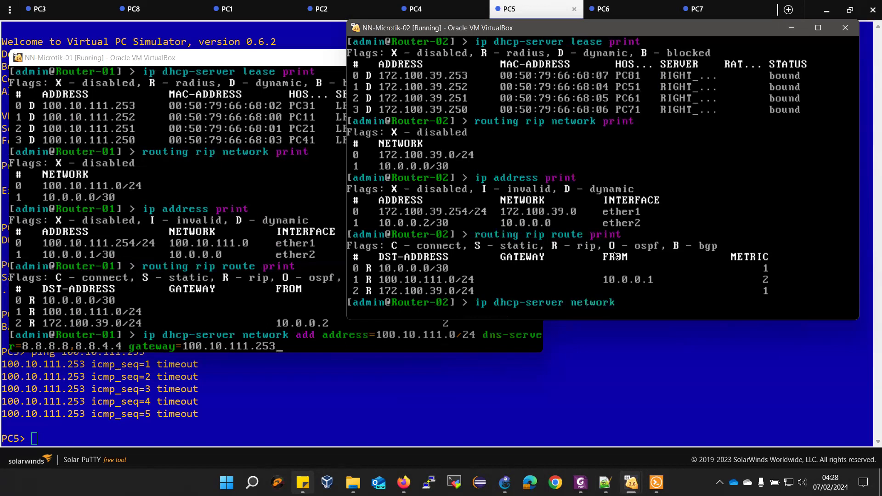
pyautogui.write(' print')
pyautogui.press('Return')
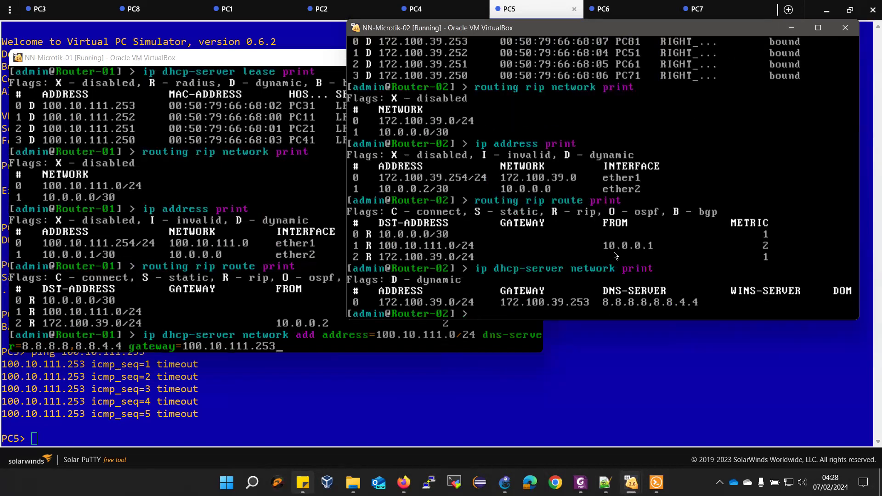
# Remove Router-02's DHCP network entry 0 and confirm the list is empty
pyautogui.press('Up')
pyautogui.press('BackSpace')
pyautogui.press('BackSpace')
pyautogui.press('BackSpace')
pyautogui.press('BackSpace')
pyautogui.press('BackSpace')
pyautogui.press('BackSpace')
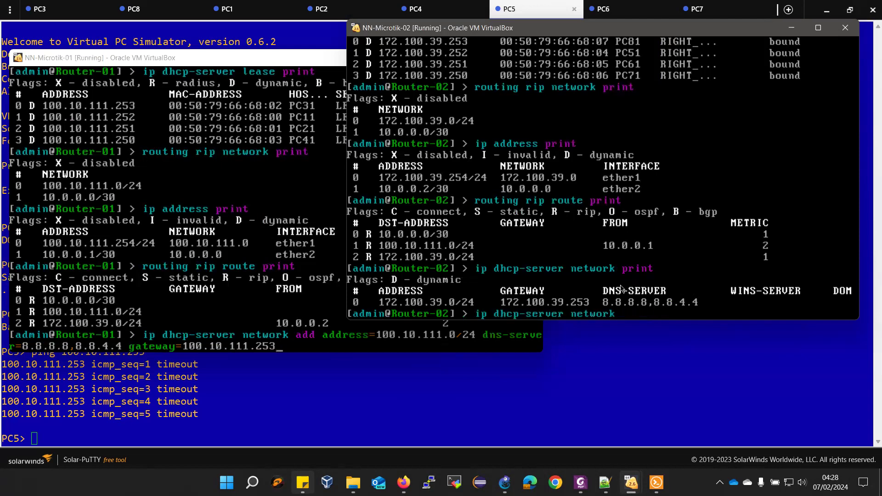
pyautogui.write('de')
pyautogui.press('BackSpace')
pyautogui.press('BackSpace')
pyautogui.write('remove 0')
pyautogui.press('Return')
pyautogui.press('Up')
pyautogui.press('Up')
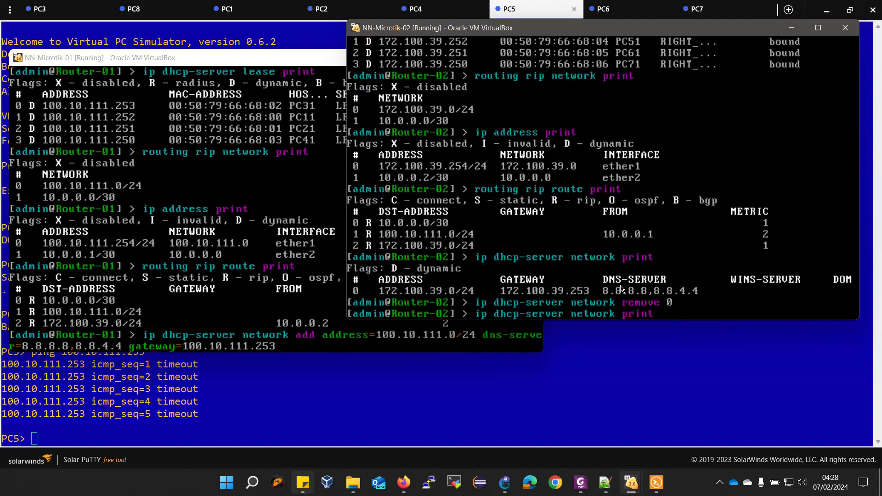
pyautogui.press('Return')
# Re-add the 172.100.39.0/24 DHCP network with gateway 172.100.39.254 and list it
pyautogui.press('Up')
pyautogui.press('Up')
pyautogui.press('Up')
pyautogui.press('Up')
pyautogui.press('Up')
pyautogui.press('Up')
pyautogui.press('Up')
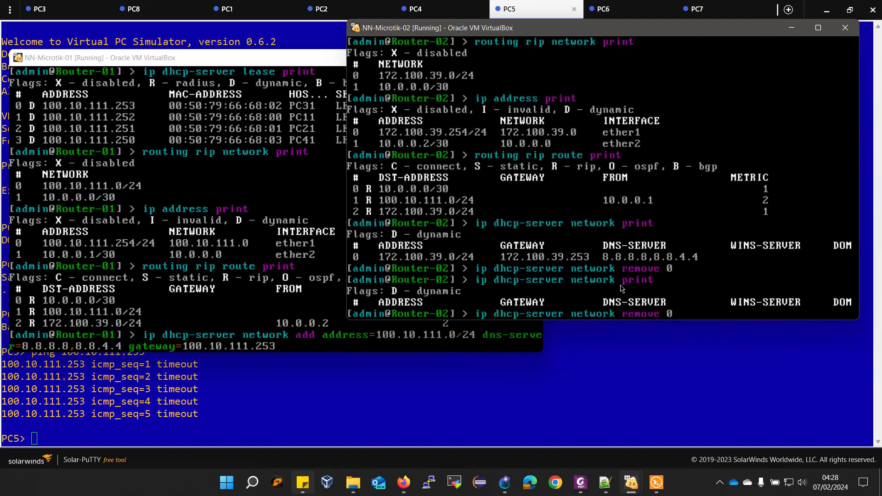
pyautogui.press('Up')
pyautogui.press('Up')
pyautogui.press('Up')
pyautogui.press('BackSpace')
pyautogui.write('4 dns-server=8.8.8.8,8.8.4.4')
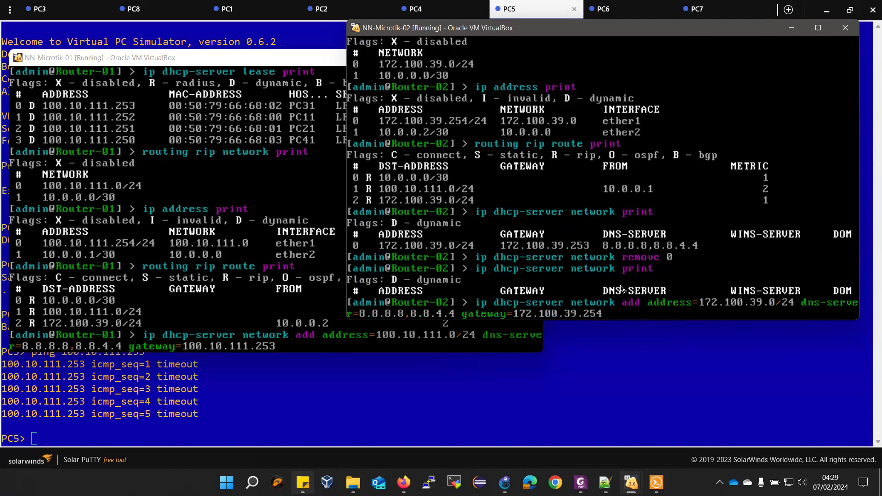
pyautogui.press('Return')
pyautogui.press('Up')
pyautogui.press('Up')
pyautogui.press('Up')
pyautogui.press('Up')
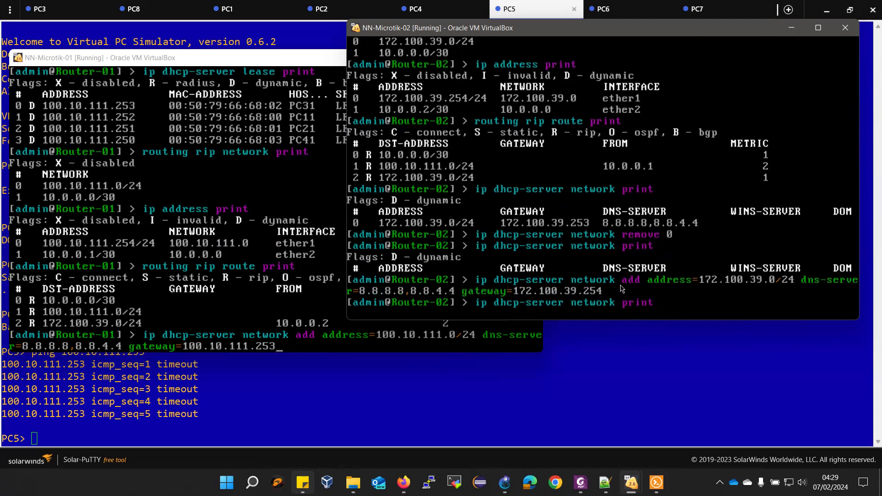
pyautogui.press('Return')
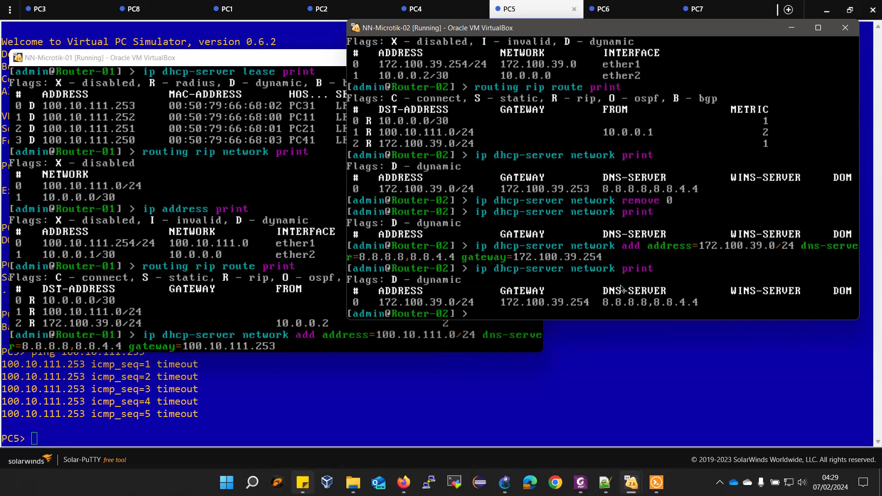
pyautogui.click(285, 349)
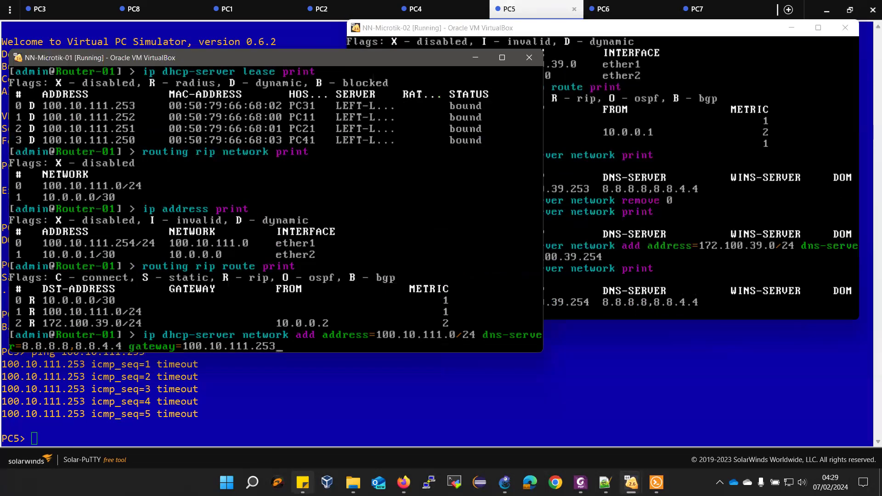
# List Router-01's DHCP servers and DHCP networks
pyautogui.press('Up')
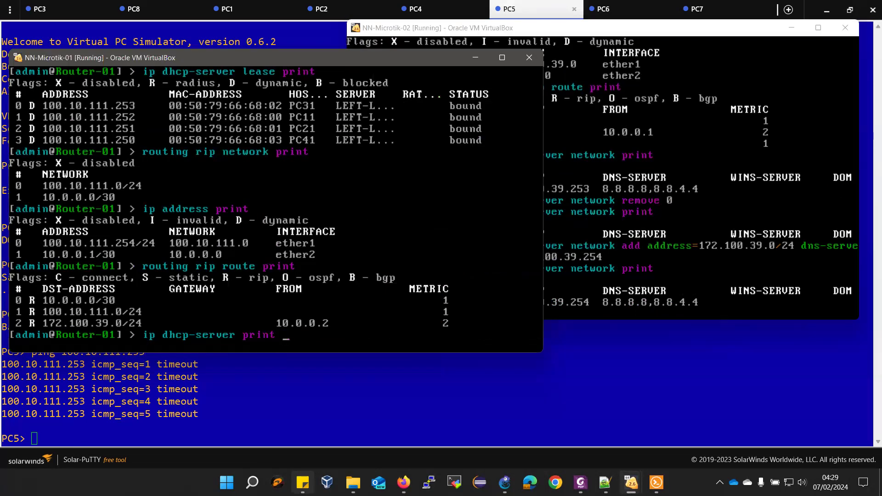
pyautogui.press('Return')
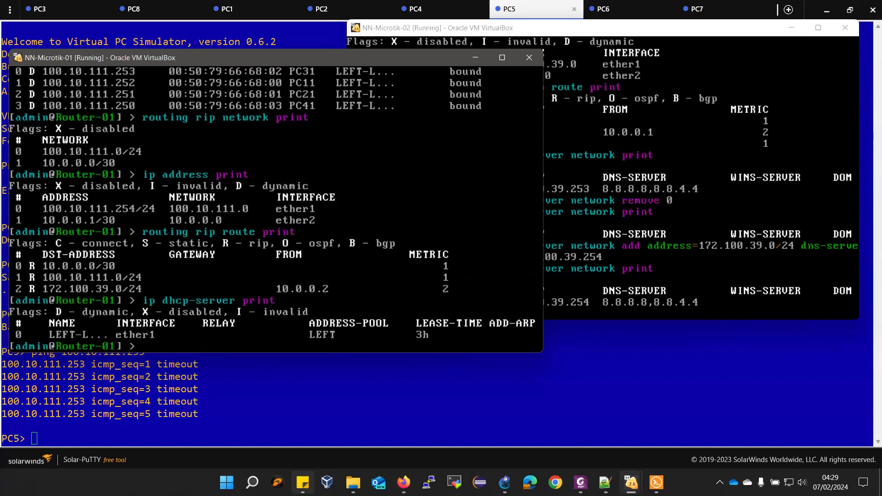
pyautogui.press('Up')
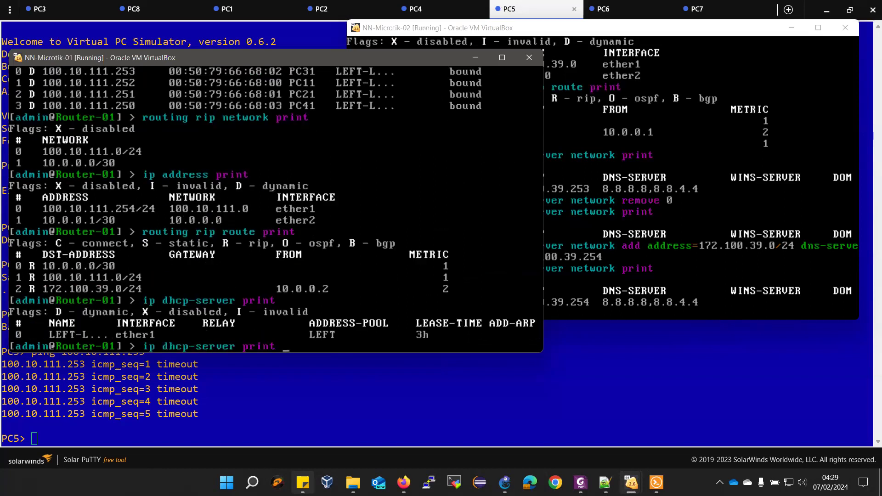
pyautogui.press('BackSpace')
pyautogui.press('BackSpace')
pyautogui.press('BackSpace')
pyautogui.press('BackSpace')
pyautogui.press('BackSpace')
pyautogui.write('network print')
pyautogui.press('Return')
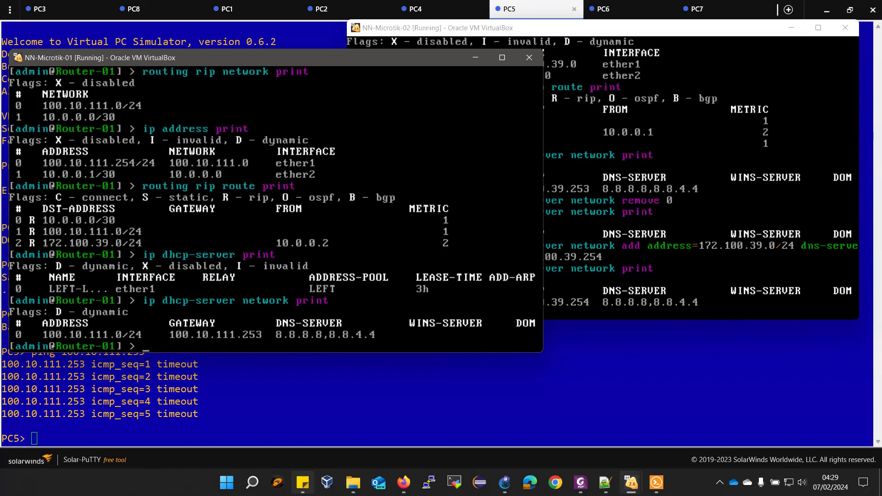
# Remove Router-01's DHCP network entry 0 with 'ip dhcp-server network remove 0'
pyautogui.press('Up')
pyautogui.press('BackSpace')
pyautogui.press('BackSpace')
pyautogui.press('BackSpace')
pyautogui.press('BackSpace')
pyautogui.press('BackSpace')
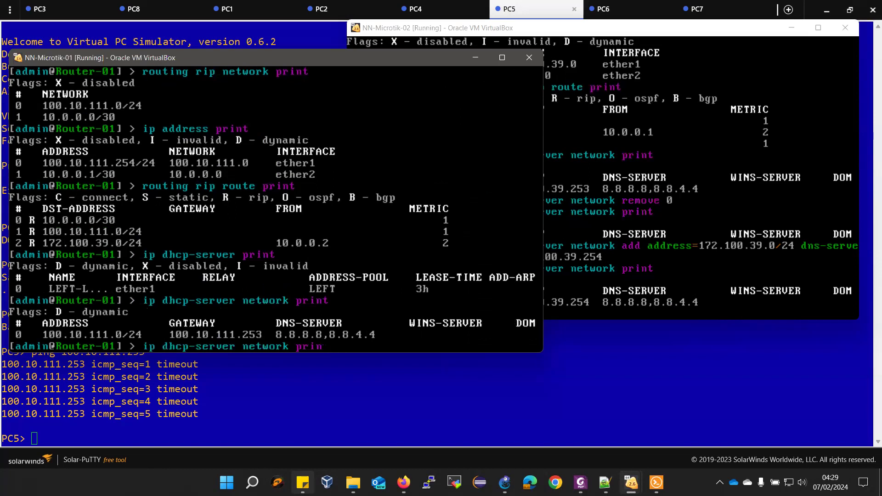
pyautogui.write('re')
pyautogui.press('Tab')
pyautogui.write('0')
pyautogui.press('Return')
pyautogui.press('Up')
pyautogui.press('Up')
pyautogui.press('Up')
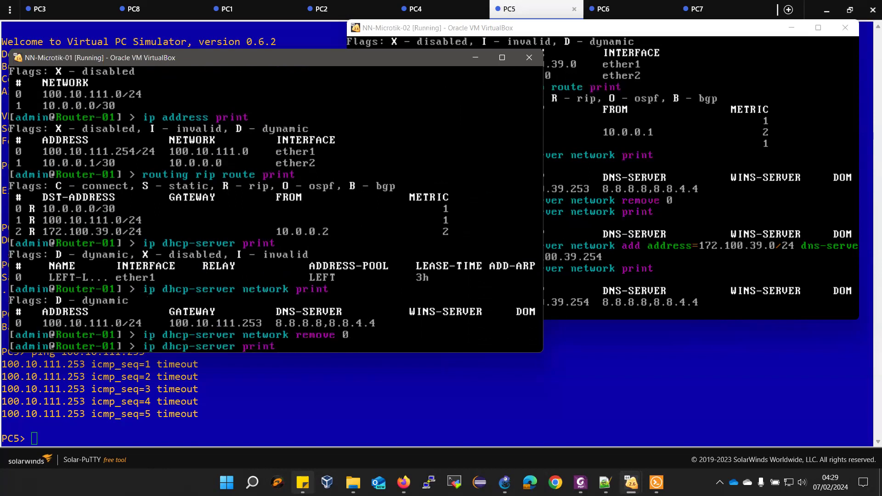
pyautogui.press('Return')
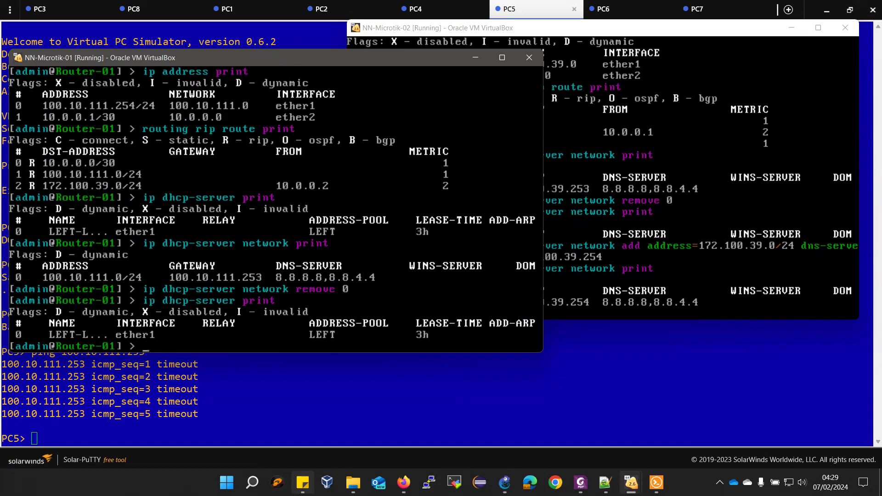
# Re-add the 100.10.111.0/24 DHCP network with gateway 100.10.111.254 and confirm it
pyautogui.press('Up')
pyautogui.press('Up')
pyautogui.press('Up')
pyautogui.press('Up')
pyautogui.press('Up')
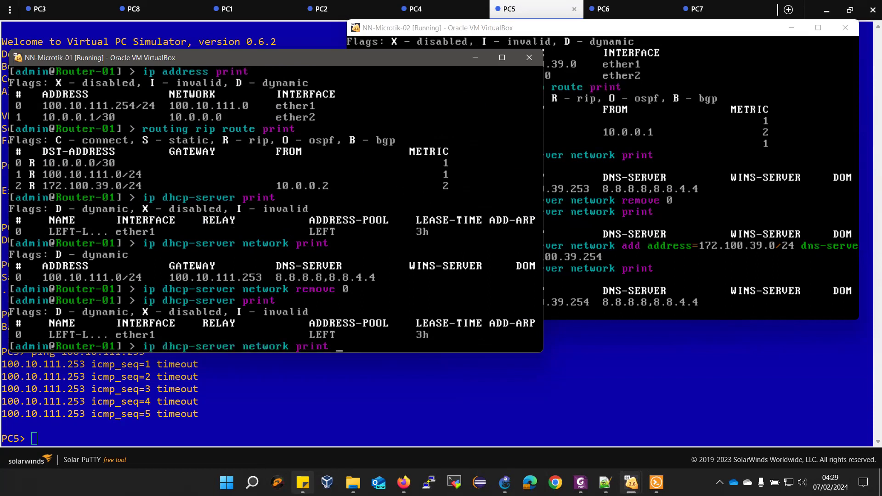
pyautogui.press('Up')
pyautogui.press('Up')
pyautogui.press('Up')
pyautogui.press('Up')
pyautogui.press('Up')
pyautogui.press('Up')
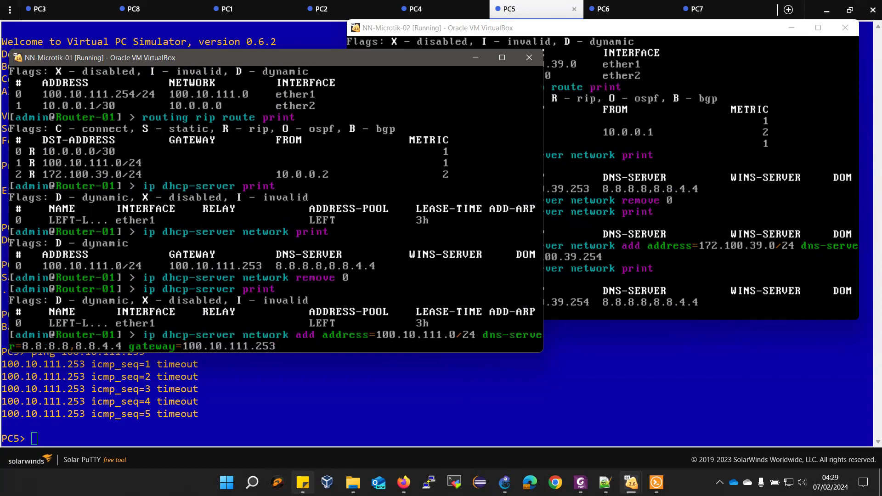
pyautogui.press('BackSpace')
pyautogui.write('4')
pyautogui.press('Return')
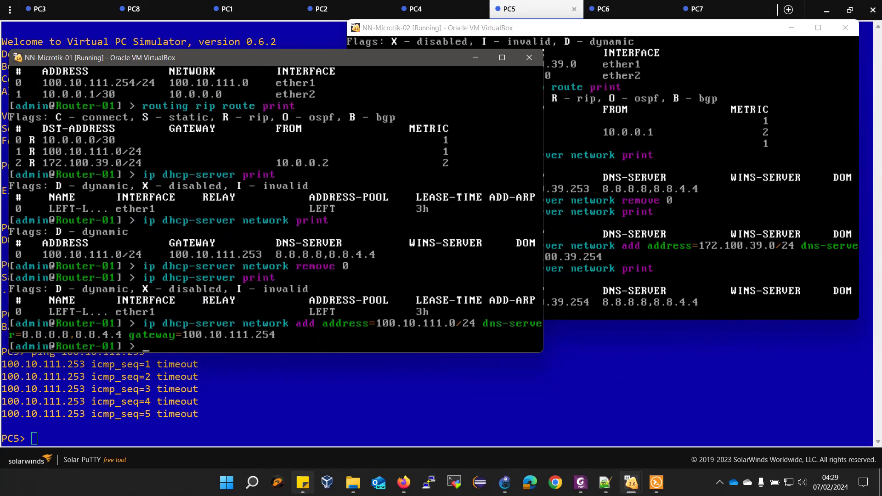
pyautogui.press('Up')
pyautogui.press('Up')
pyautogui.press('Return')
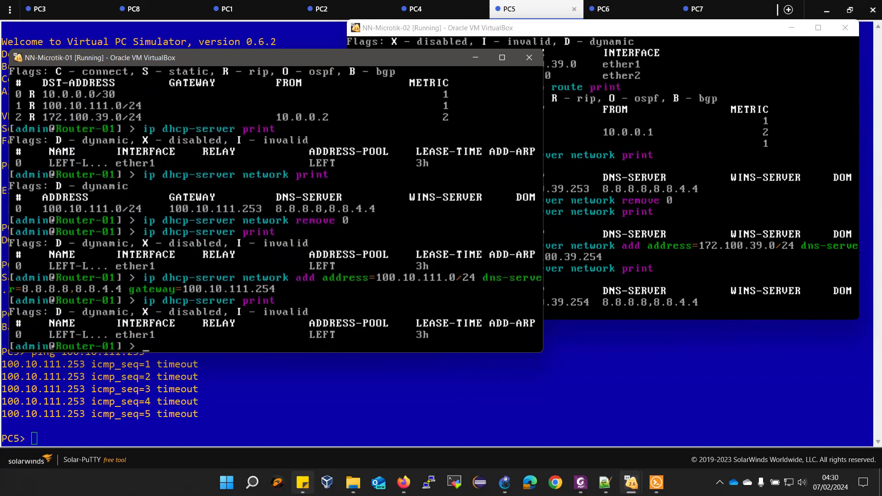
pyautogui.press('Up')
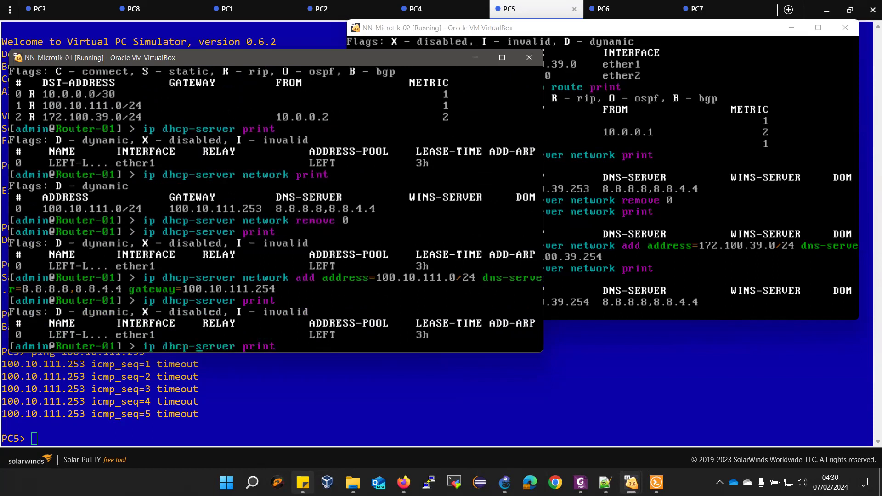
pyautogui.write('network')
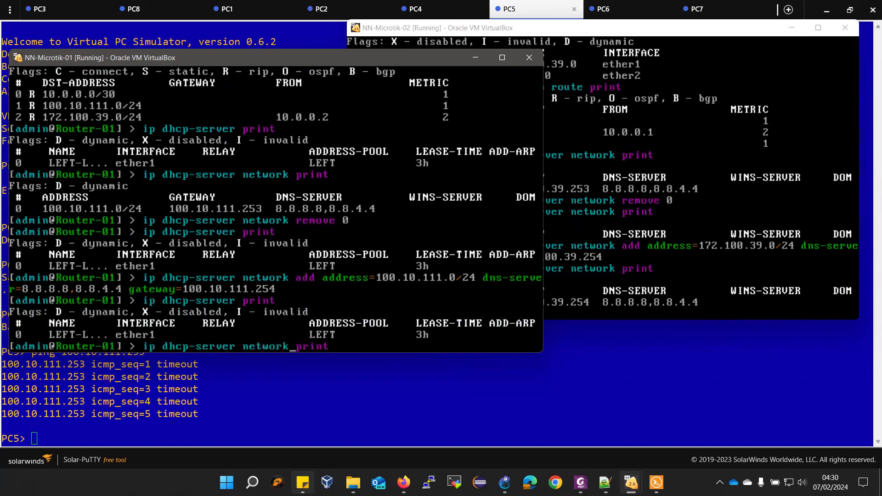
pyautogui.press('Return')
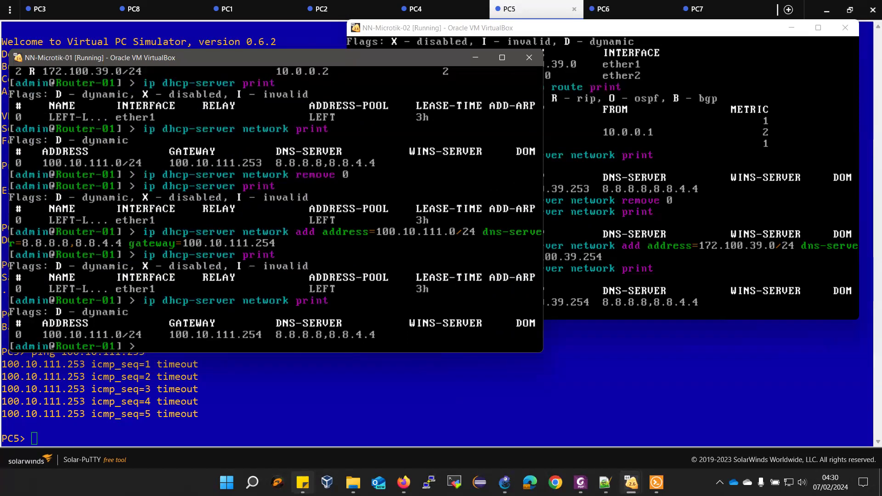
pyautogui.click(326, 393)
# Renew PC3's DHCP lease with 'ip dhcp'
pyautogui.click(75, 8)
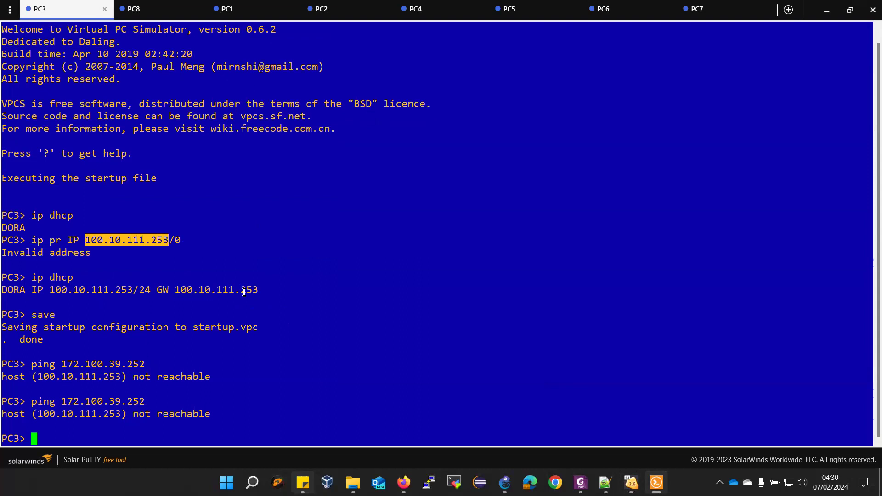
pyautogui.moveTo(44, 290); pyautogui.dragTo(133, 289)
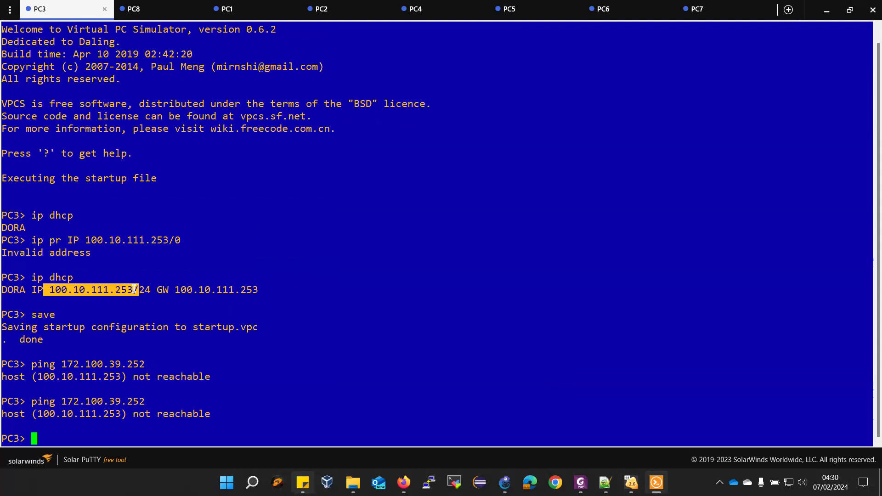
pyautogui.write('ip dhcp')
pyautogui.press('Return')
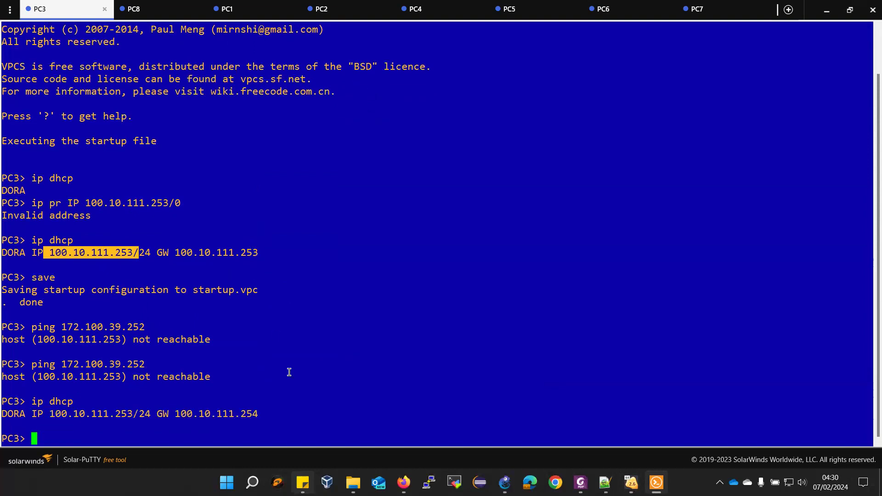
# Renew PC5's DHCP lease and ping PC3 at 100.10.111.253
pyautogui.click(523, 14)
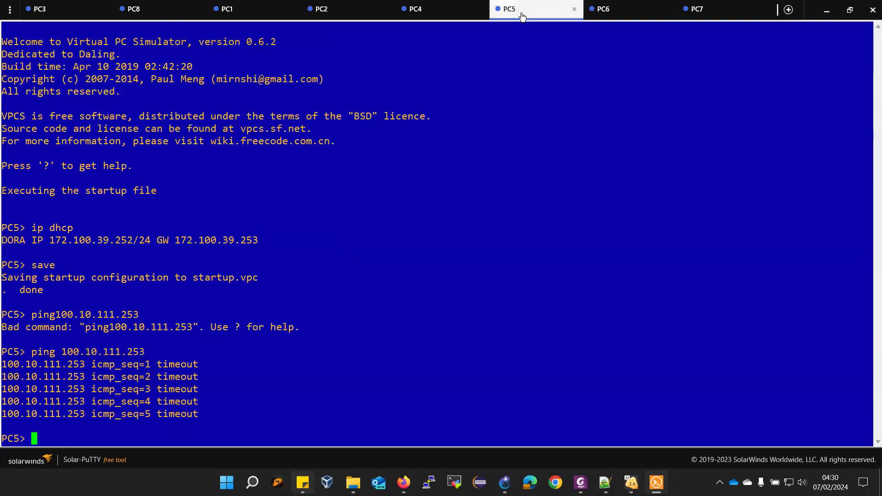
pyautogui.press('Up')
pyautogui.press('Up')
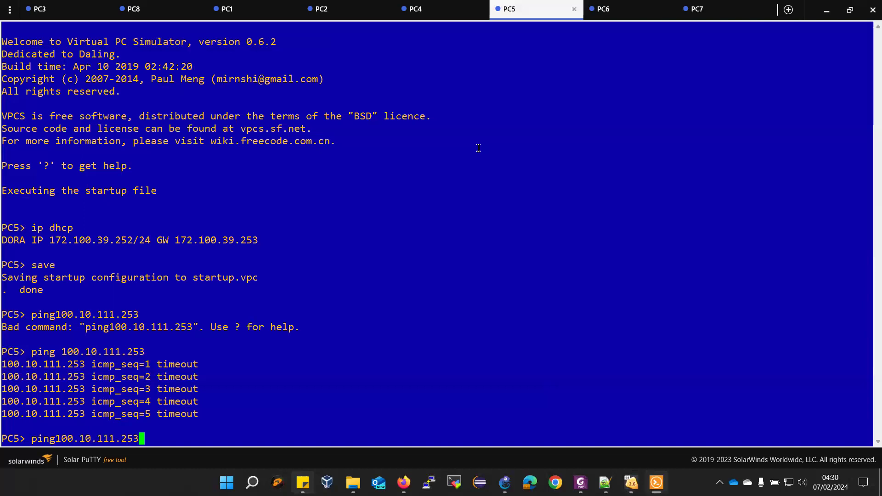
pyautogui.press('Up')
pyautogui.press('Up')
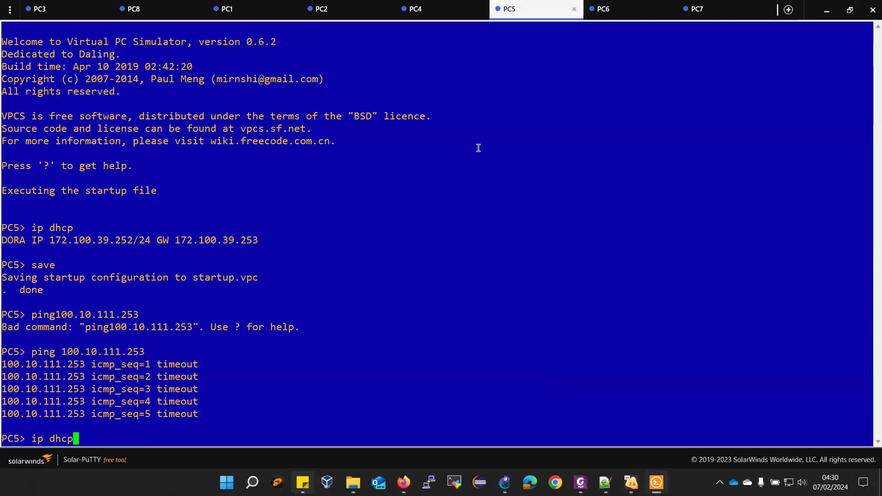
pyautogui.press('Return')
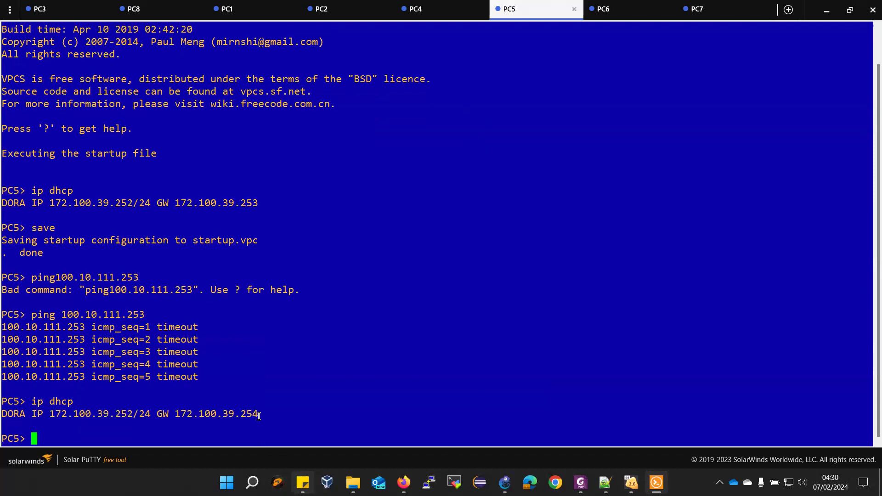
pyautogui.press('Up')
pyautogui.press('Up')
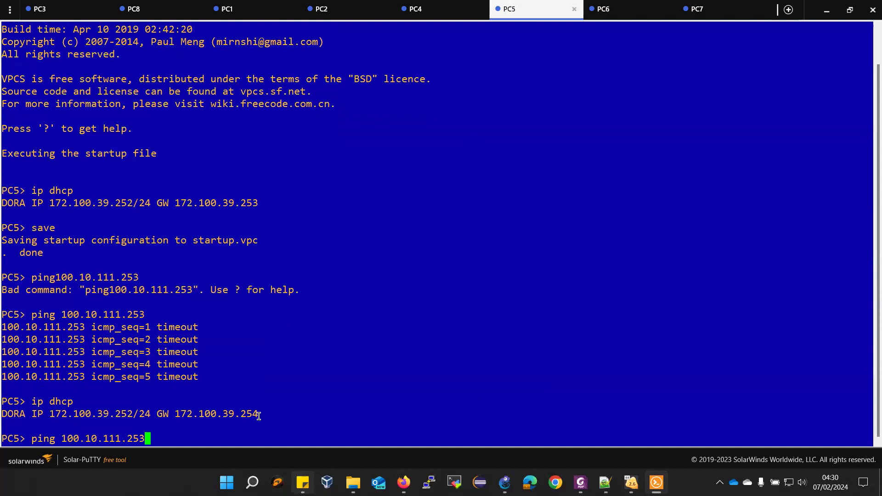
pyautogui.press('Return')
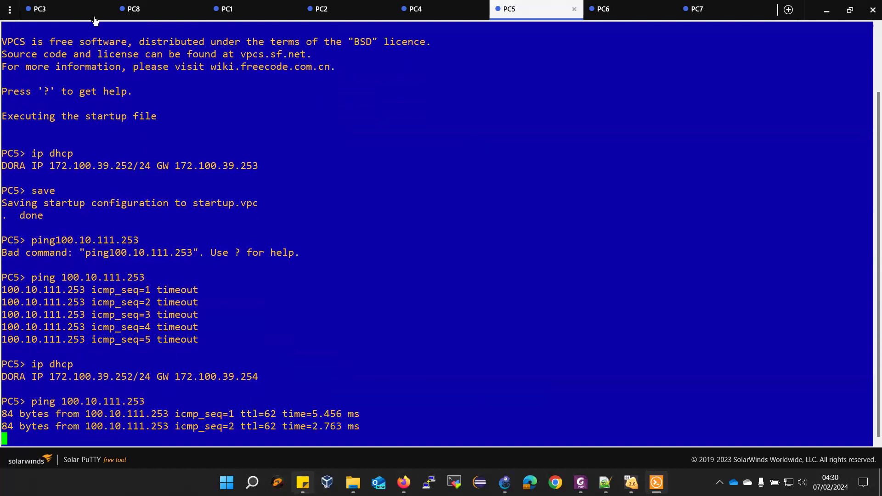
# Ping PC5 at 172.100.39.252 from PC3, now getting replies
pyautogui.click(93, 16)
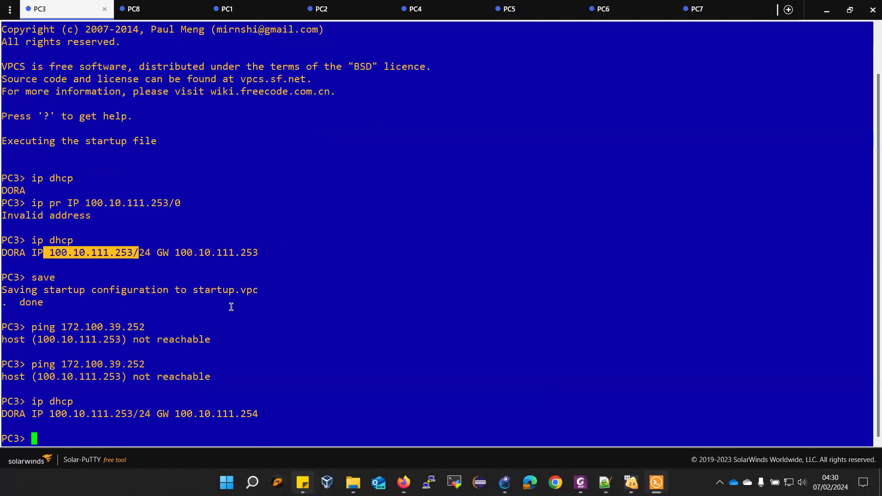
pyautogui.press('Up')
pyautogui.press('Up')
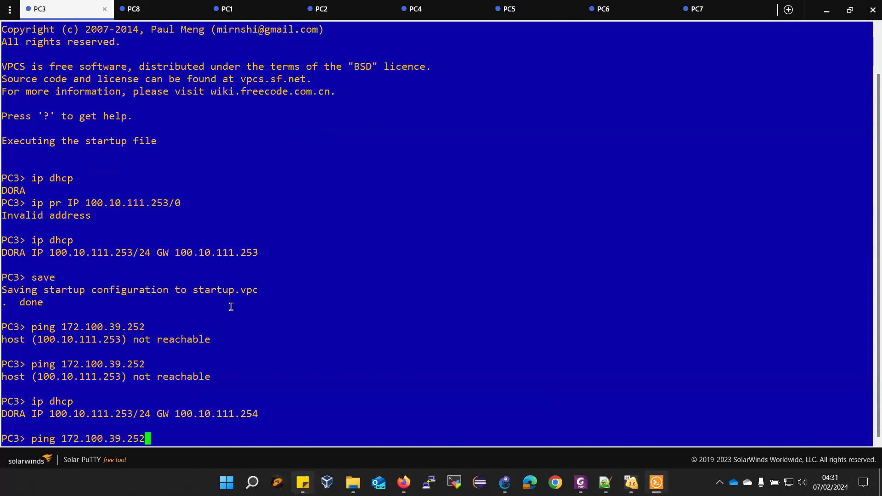
pyautogui.press('Return')
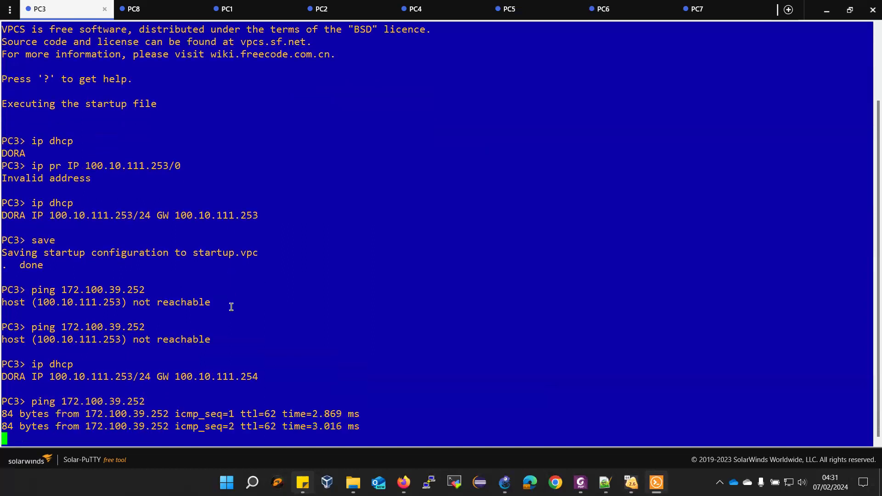
# Renew the DHCP leases on PC8, PC1, PC2 and PC4 by re-running 'ip dhcp'
pyautogui.click(144, 8)
pyautogui.press('Up')
pyautogui.press('Up')
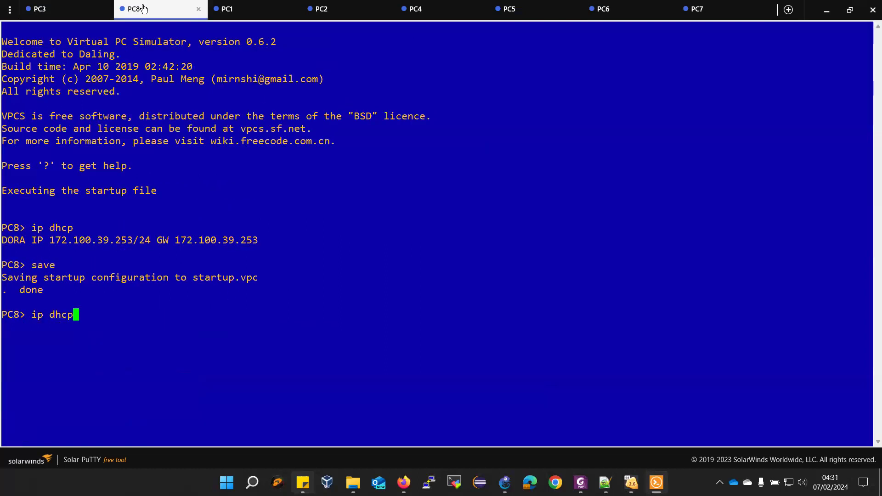
pyautogui.press('Return')
pyautogui.click(252, 9)
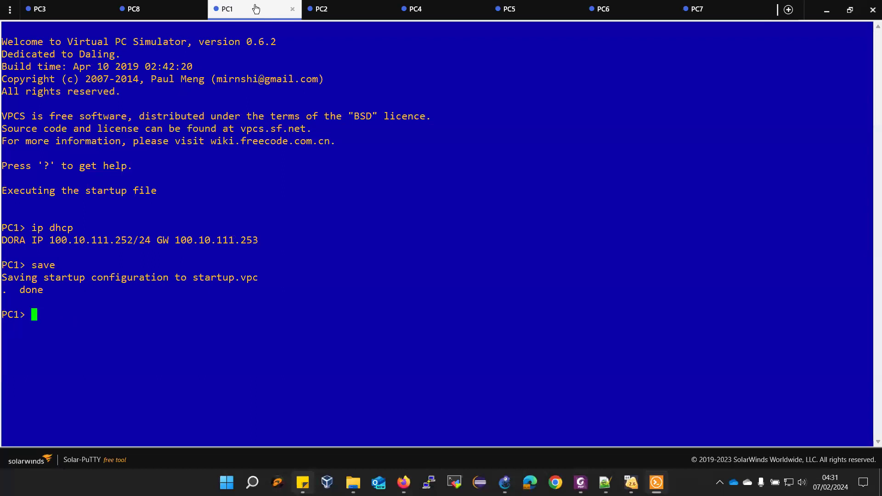
pyautogui.press('Up')
pyautogui.press('Up')
pyautogui.press('Return')
pyautogui.click(324, 10)
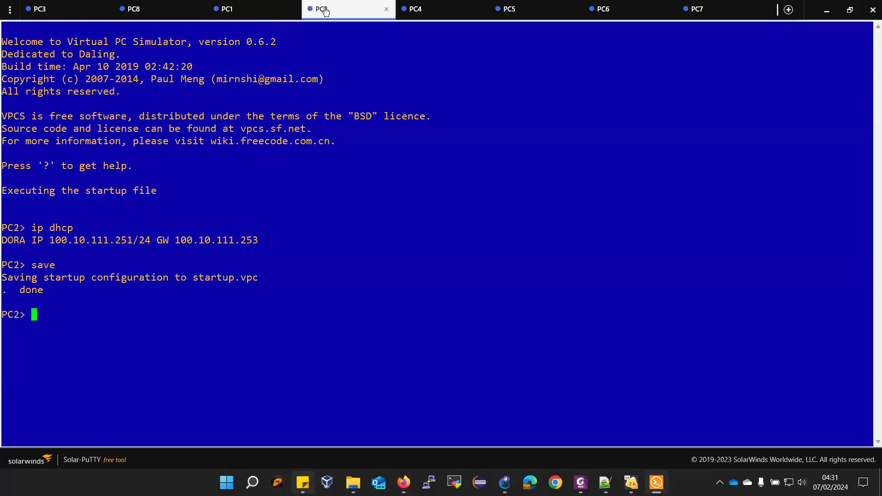
pyautogui.press('Up')
pyautogui.press('Up')
pyautogui.press('Return')
pyautogui.click(438, 12)
pyautogui.press('Up')
pyautogui.press('Up')
pyautogui.press('Return')
# Re-save PC6's configuration and renew PC7's DHCP lease with 'ip dhcp'
pyautogui.click(531, 11)
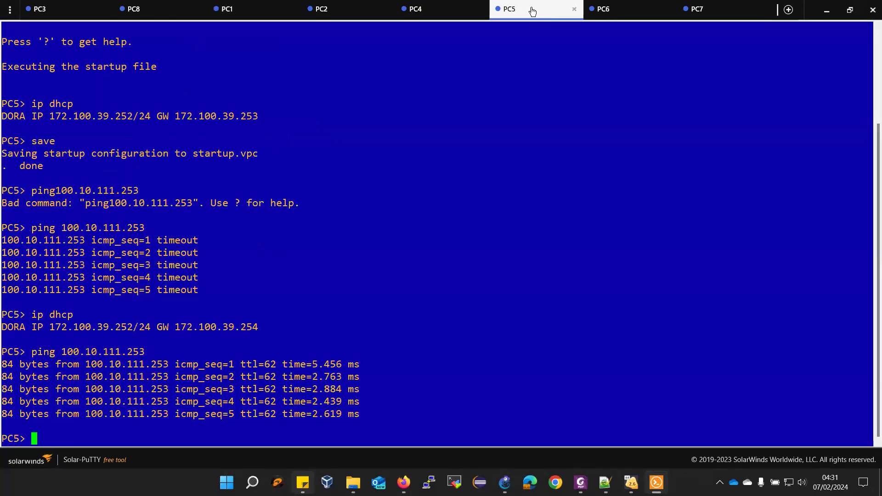
pyautogui.click(611, 9)
pyautogui.press('Up')
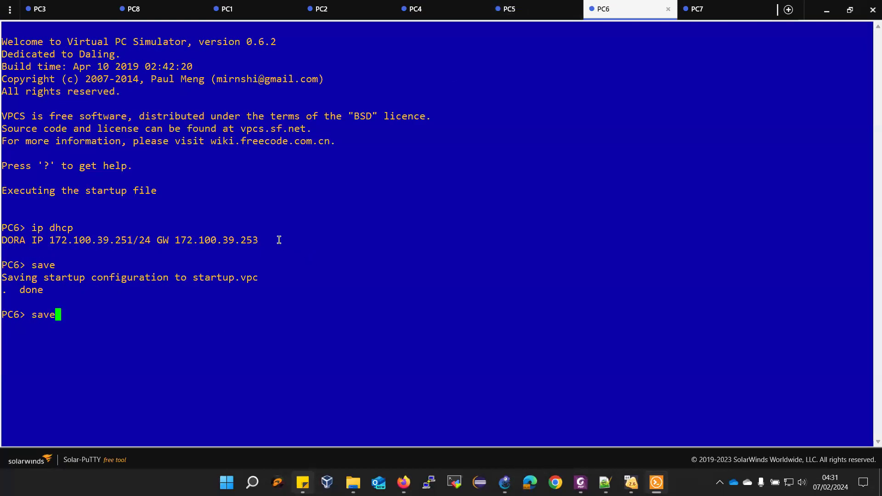
pyautogui.press('Return')
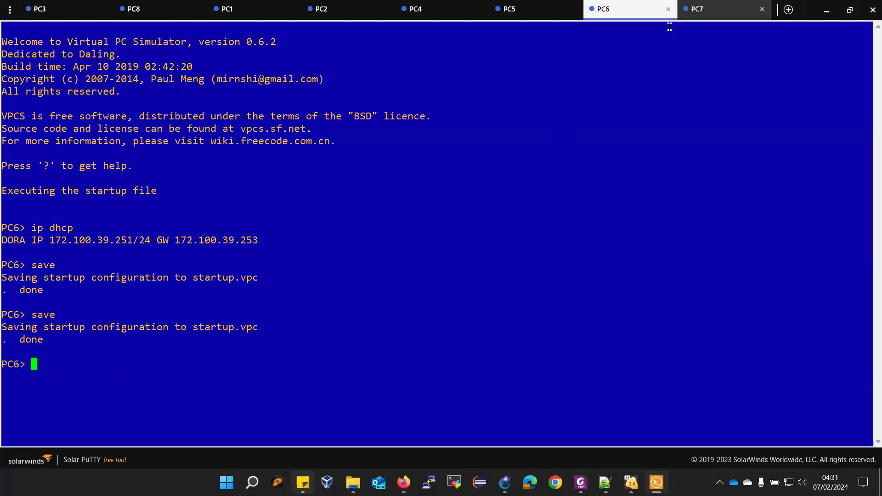
pyautogui.click(699, 11)
pyautogui.press('Up')
pyautogui.press('Up')
pyautogui.press('Return')
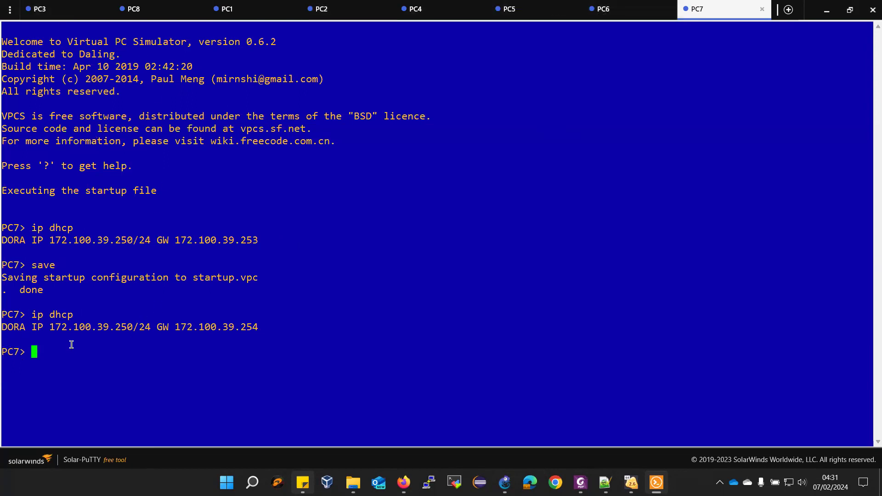
# Copy PC4's address 100.10.111.250 from its console, then go to PC7
pyautogui.click(57, 9)
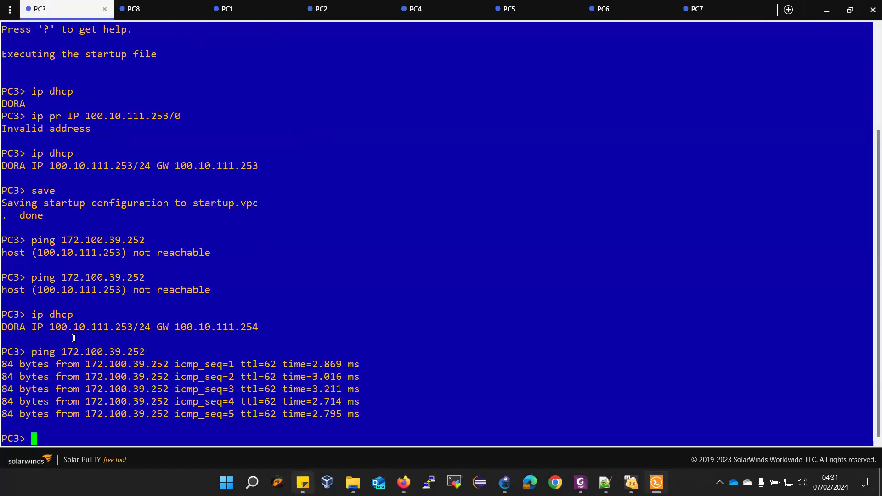
pyautogui.click(144, 14)
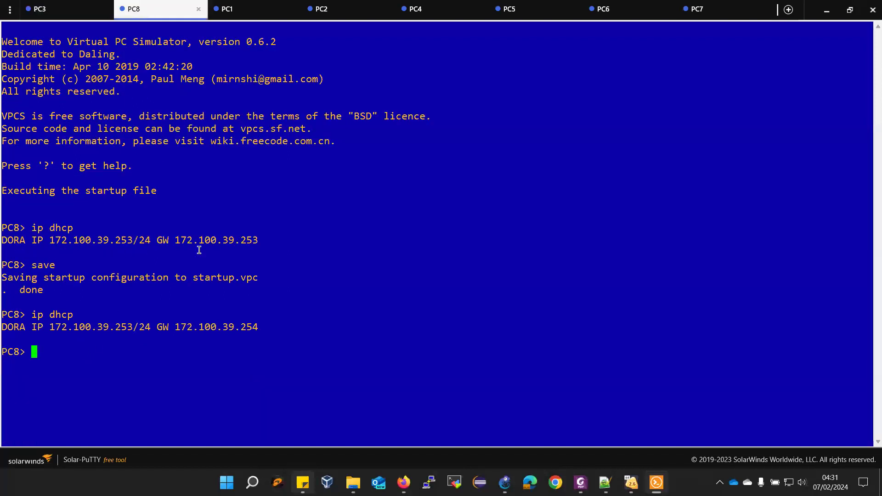
pyautogui.click(442, 10)
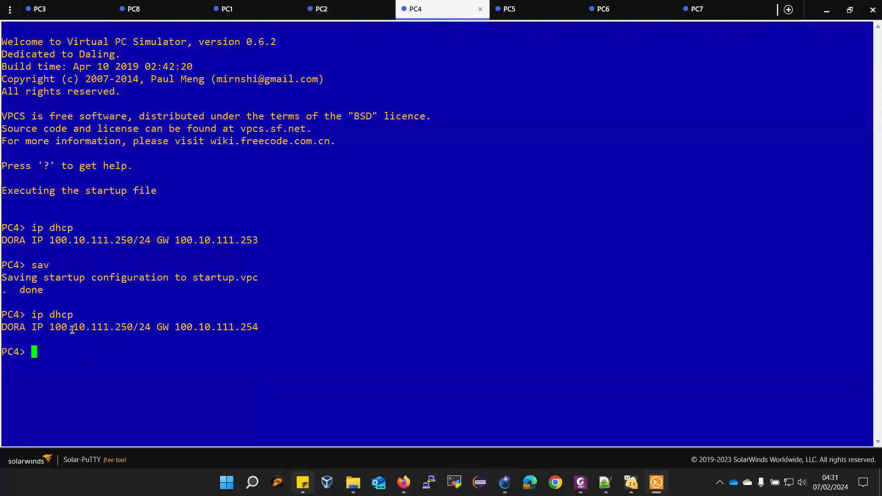
pyautogui.moveTo(50, 327); pyautogui.dragTo(130, 326)
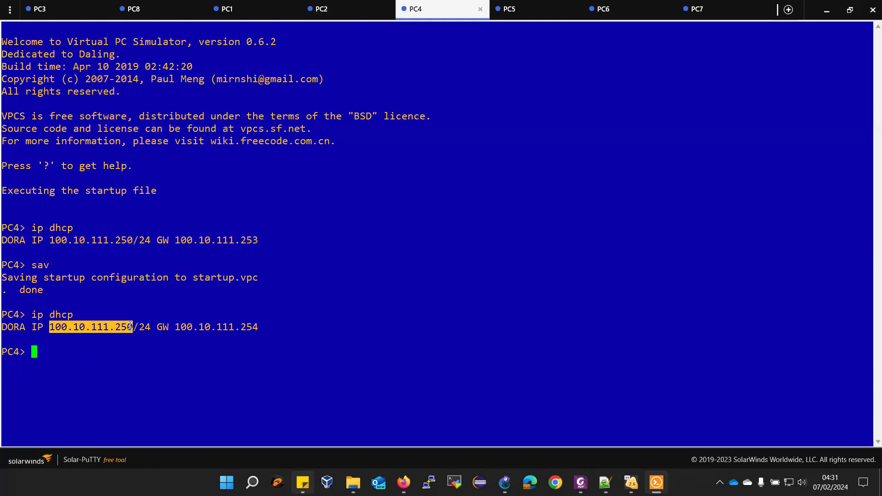
pyautogui.click(713, 10)
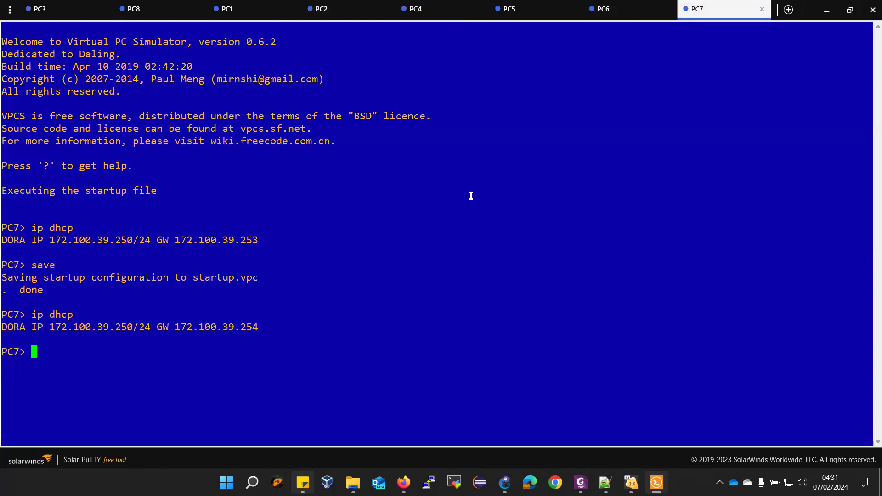
# From PC7, run 'ping 100.10.111.250' to reach PC4 and get five replies
pyautogui.write('ping')
pyautogui.rightClick(389, 269)
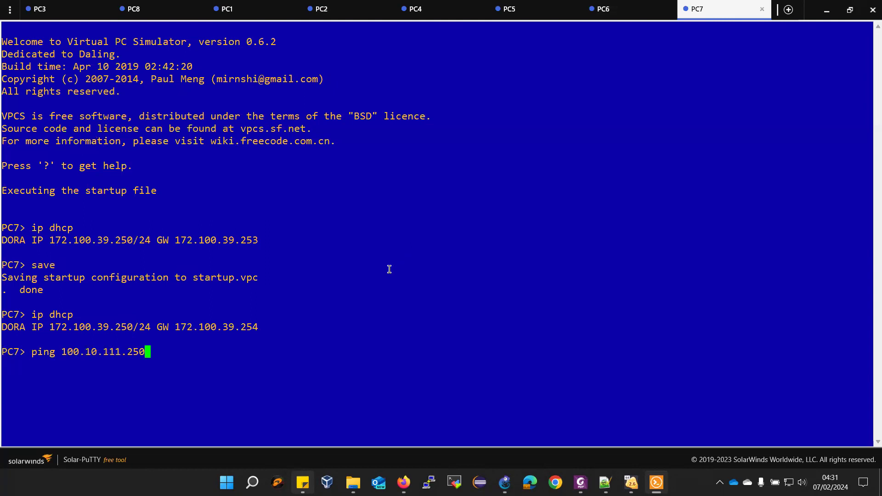
pyautogui.press('Return')
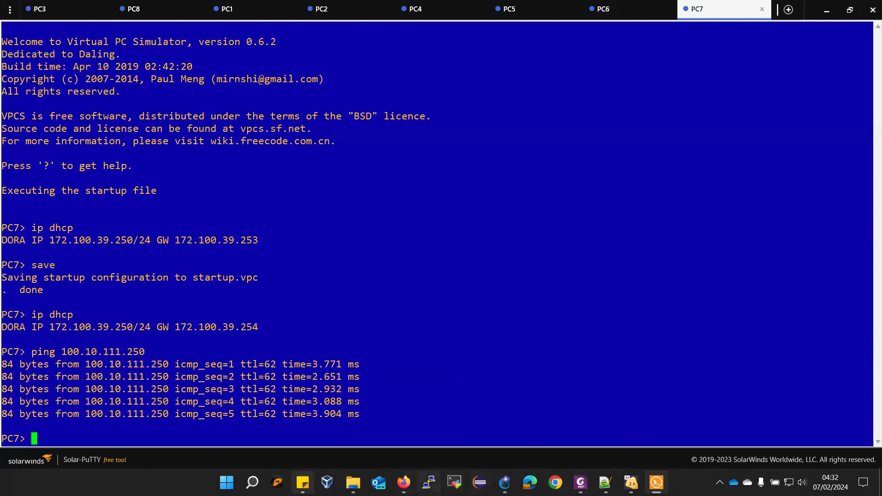
# Place a TinyCoreC node below the Network 02 gateway in the NN-Lab06-Class topology
pyautogui.moveTo(504, 483)
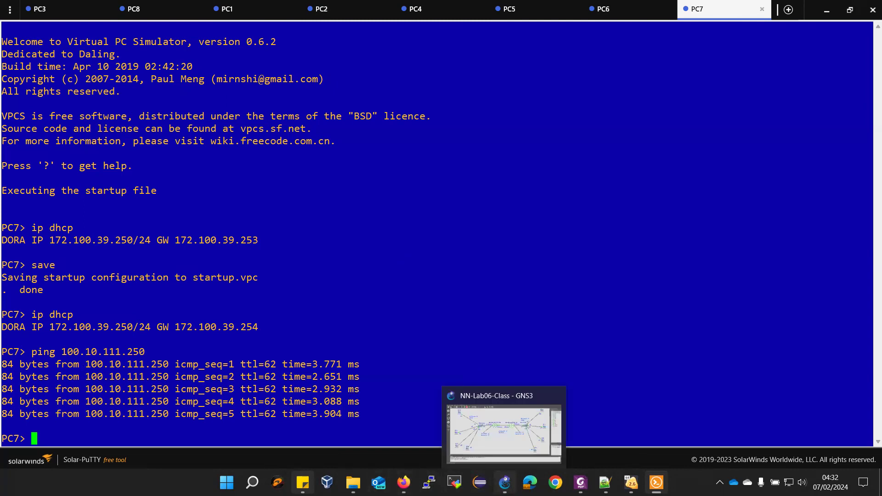
pyautogui.click(480, 405)
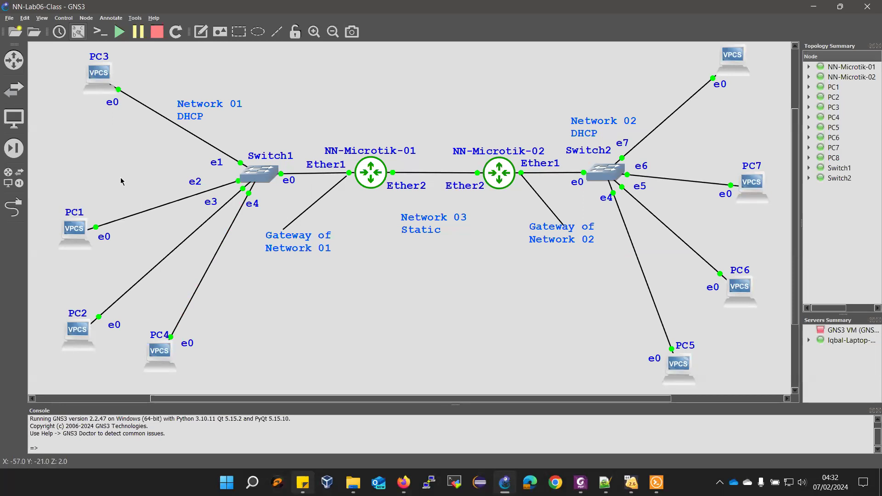
pyautogui.click(13, 131)
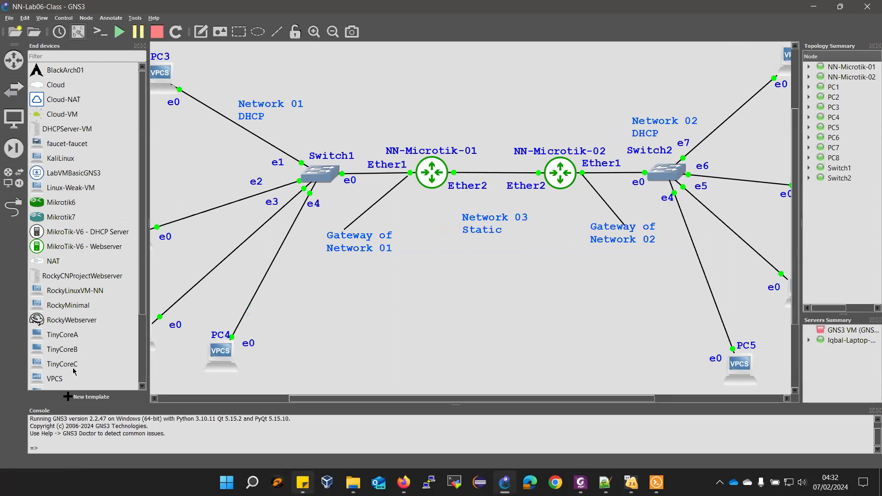
pyautogui.moveTo(63, 365); pyautogui.dragTo(611, 317)
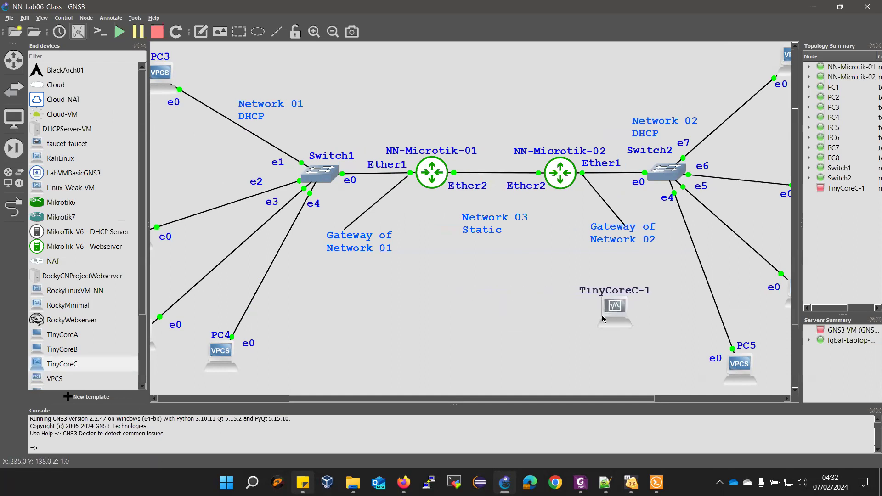
# Cable TinyCoreC-1's Ethernet0 to Switch2's e3 port and start the TinyCoreC-1 VM
pyautogui.click(4, 210)
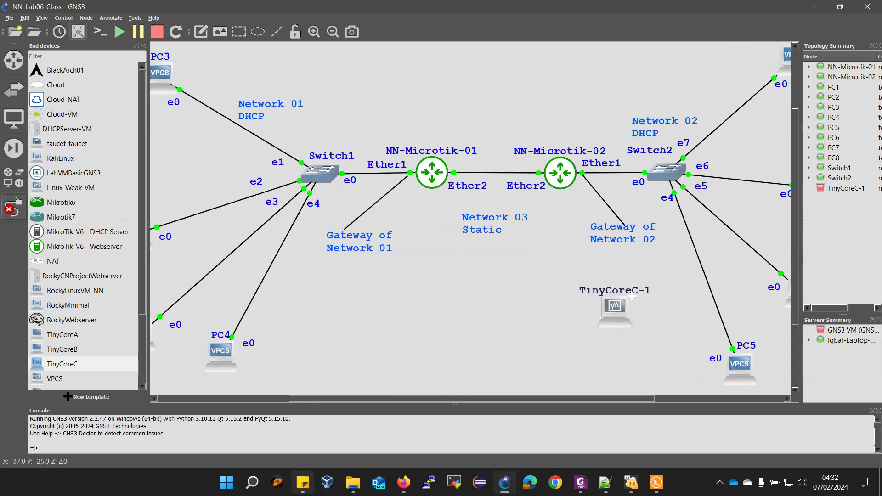
pyautogui.click(622, 303)
pyautogui.click(630, 307)
pyautogui.click(660, 181)
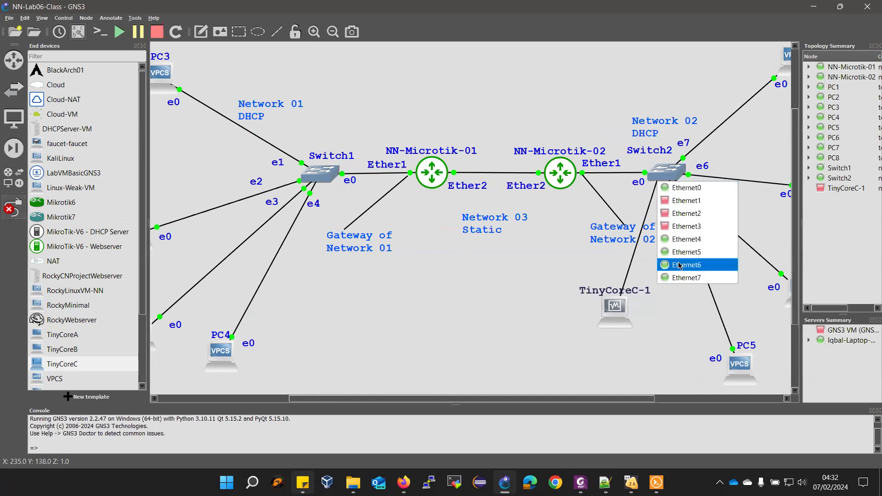
pyautogui.click(675, 226)
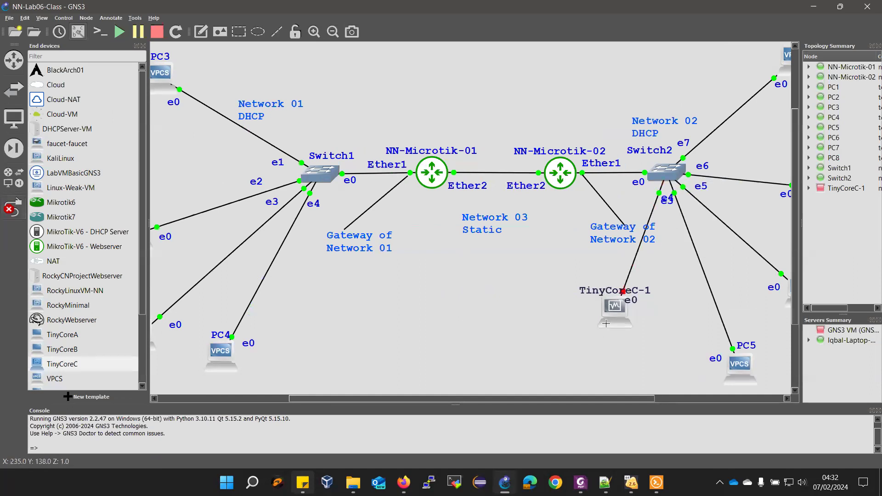
pyautogui.click(13, 208)
pyautogui.rightClick(599, 315)
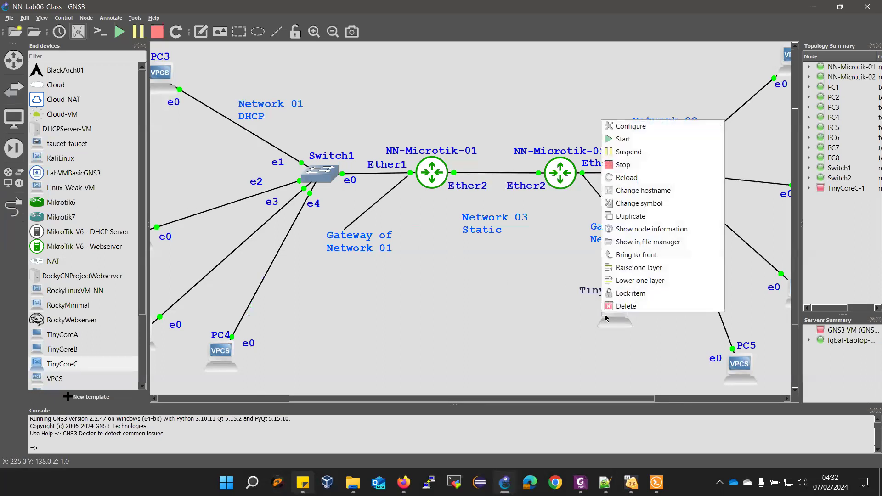
pyautogui.click(624, 143)
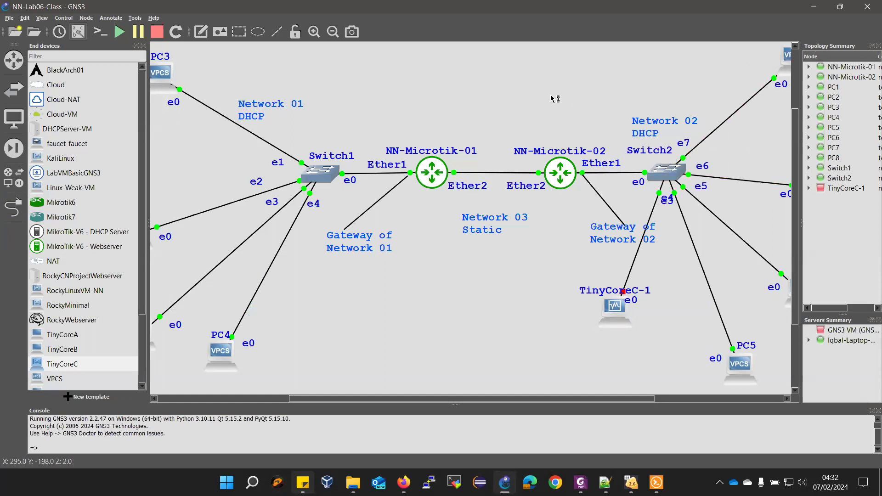
# Close the End devices panel and reposition the canvas to show the full topology
pyautogui.scroll(-1, 551, 98)
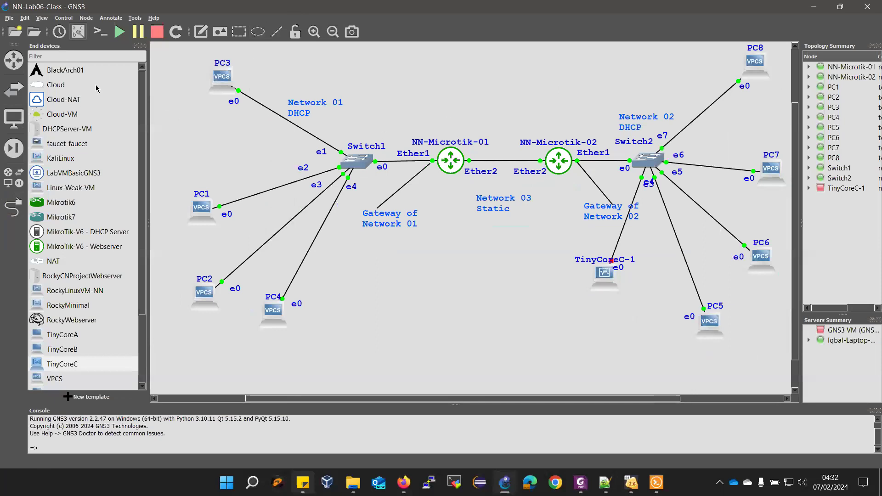
pyautogui.click(143, 46)
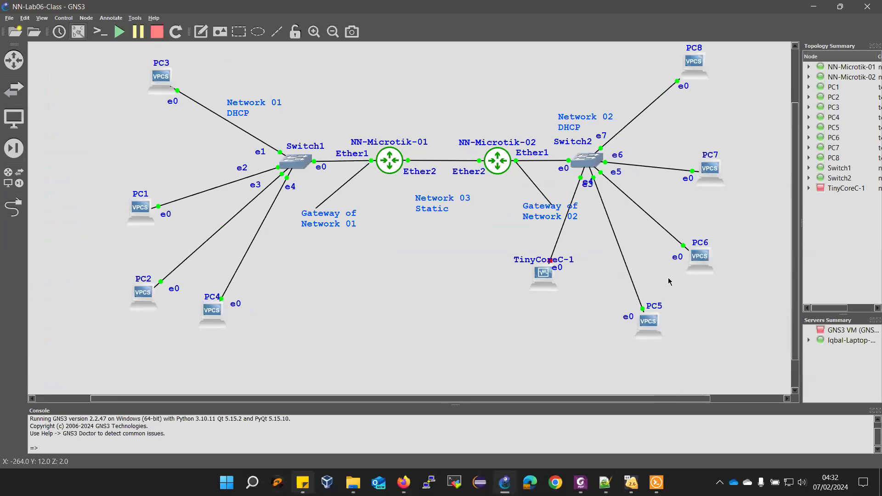
pyautogui.scroll(1, 668, 281)
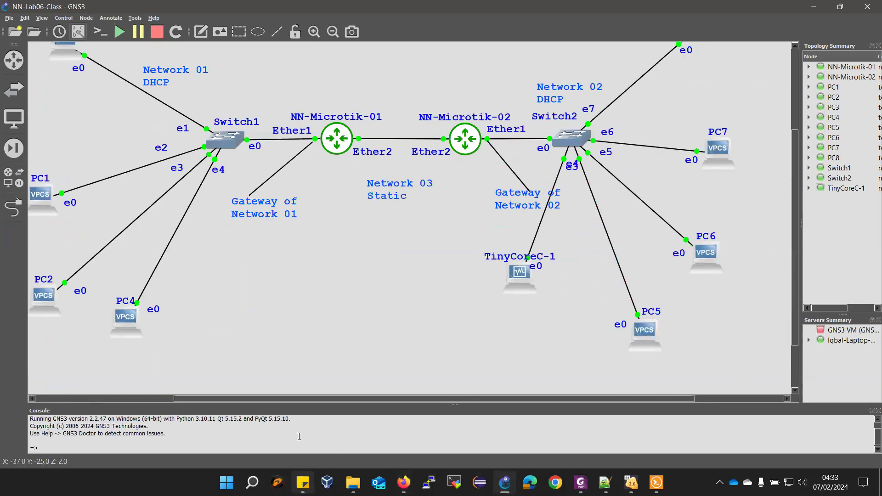
pyautogui.moveTo(284, 399); pyautogui.dragTo(234, 400)
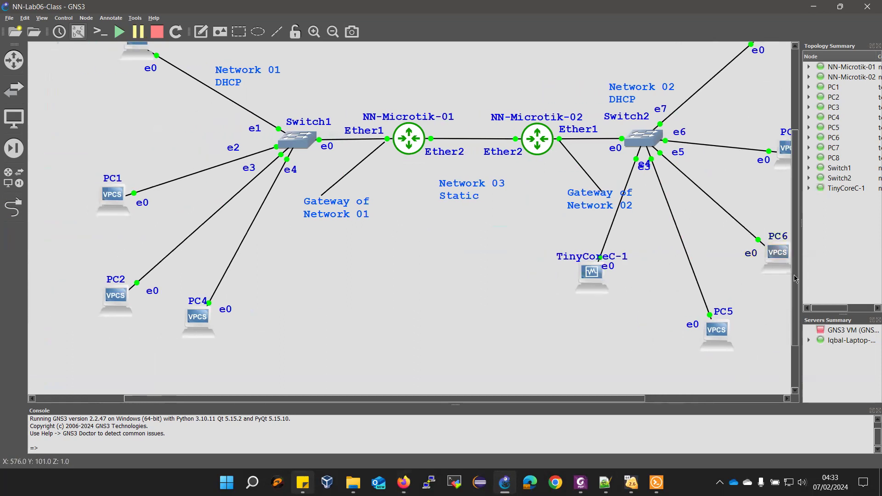
pyautogui.moveTo(797, 311); pyautogui.dragTo(796, 278)
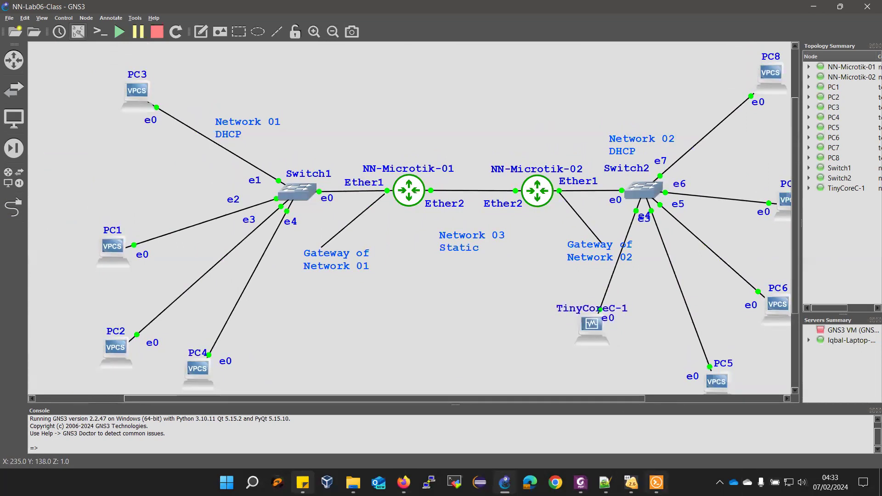
# Bring the TinyCore VM console to the front and centre it on screen
pyautogui.moveTo(631, 482)
pyautogui.click(746, 432)
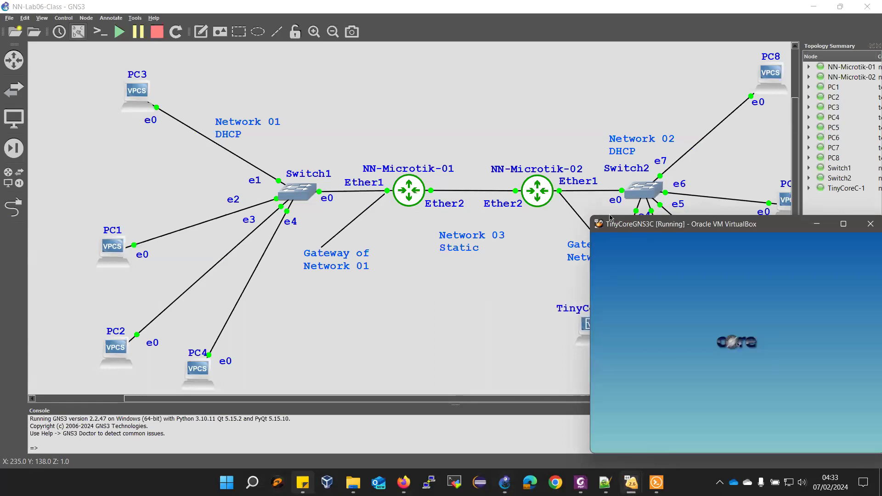
pyautogui.moveTo(610, 217); pyautogui.dragTo(403, 97)
pyautogui.rightClick(420, 107)
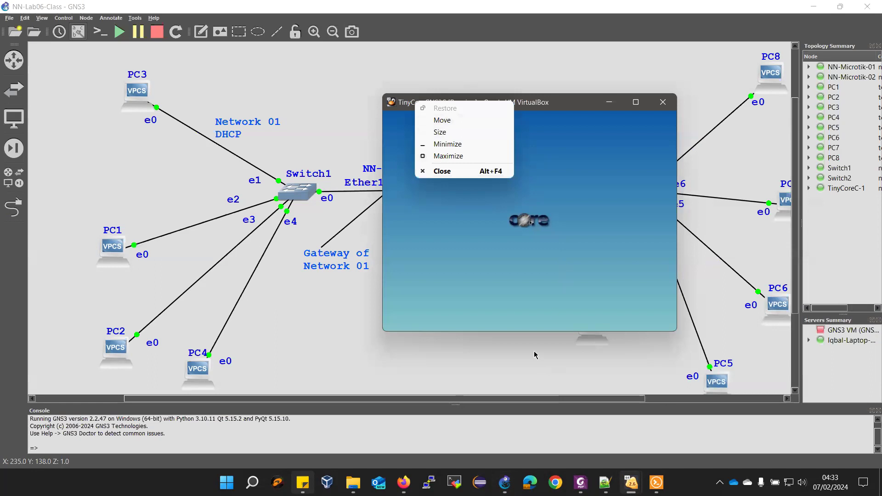
pyautogui.click(526, 109)
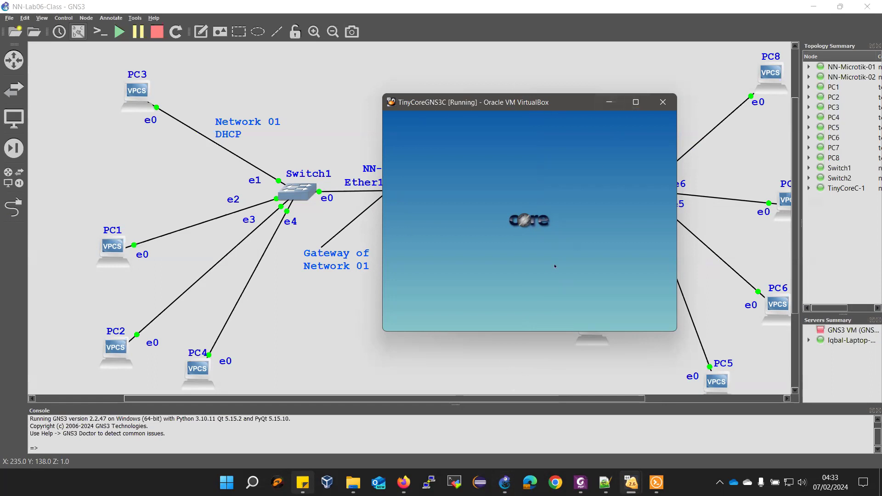
# In ControlPanel > Network, set eth0 to DHCP Broadcast yes and apply
pyautogui.rightClick(414, 140)
pyautogui.moveTo(417, 141)
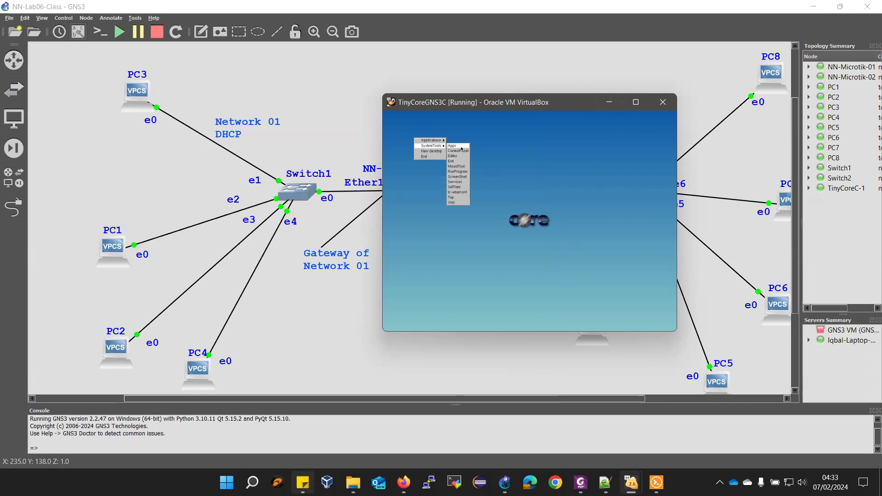
pyautogui.click(462, 151)
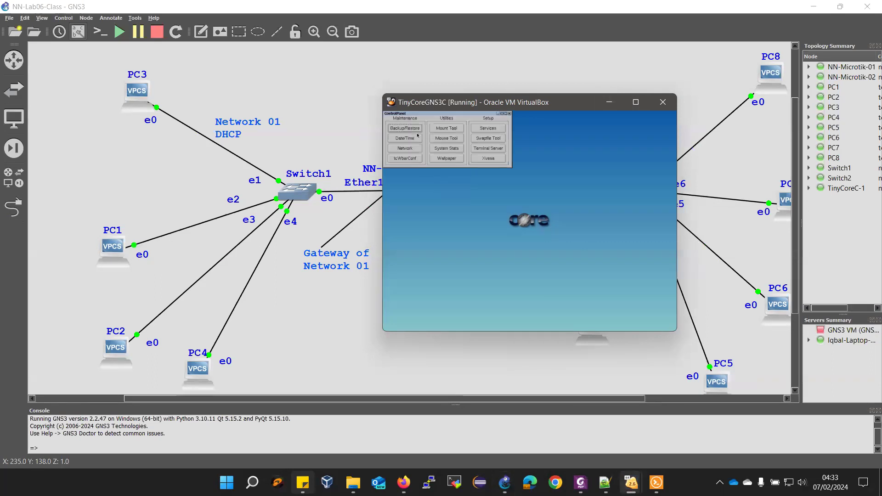
pyautogui.click(404, 149)
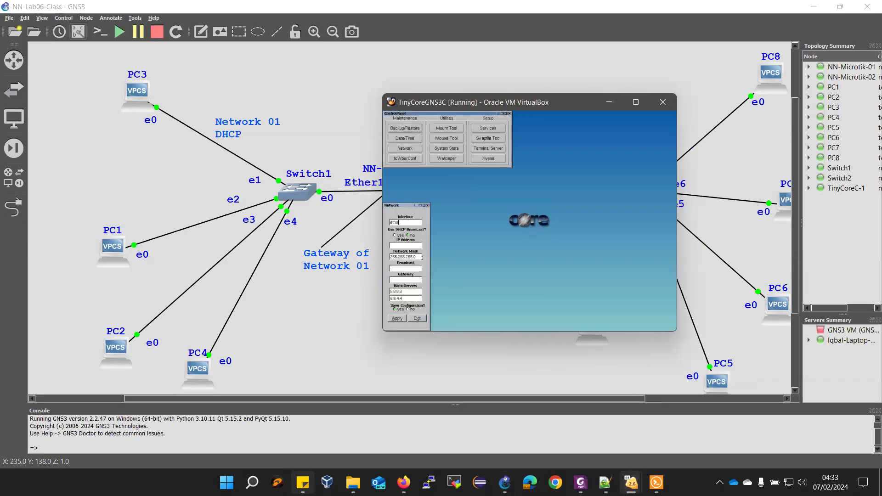
pyautogui.click(396, 236)
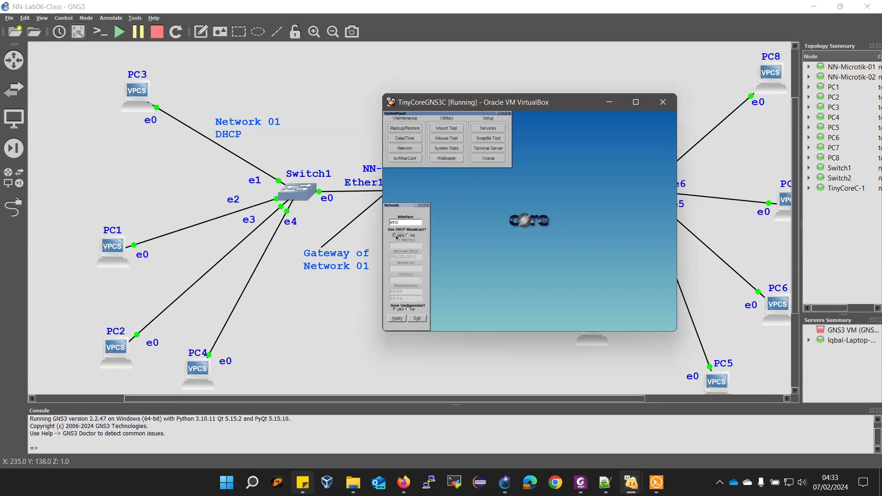
pyautogui.click(400, 318)
# Open a terminal and run ifconfig to confirm eth0 has an IPv4 address
pyautogui.rightClick(556, 150)
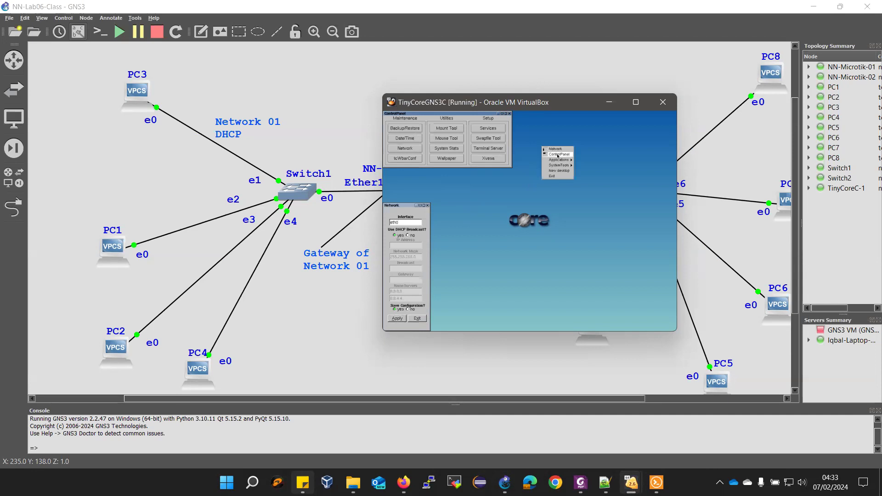
pyautogui.click(582, 165)
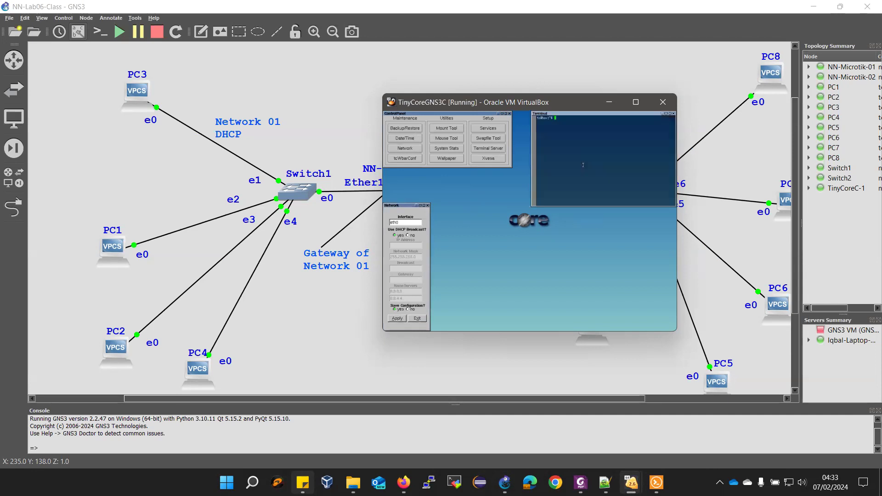
pyautogui.write('ifconfig')
pyautogui.press('Return')
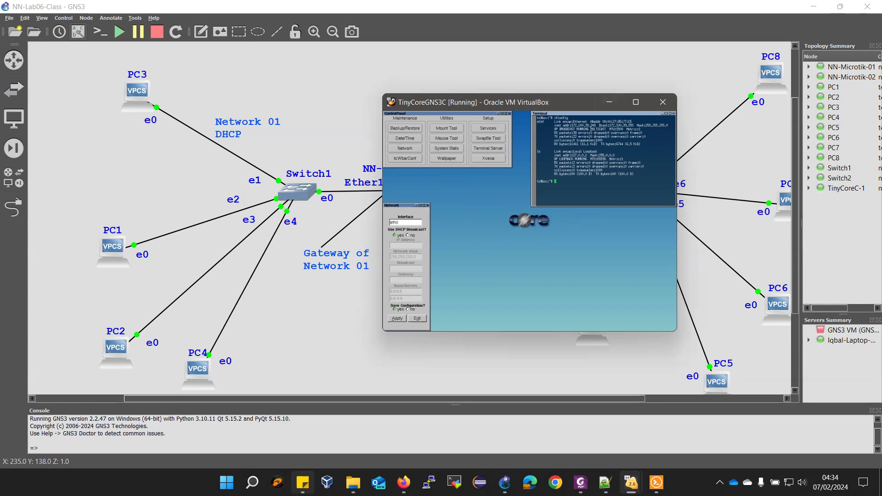
# Run 'ip dhcp-server lease print' on Router-02, showing the TinyCore VM at 172.100.39.249
pyautogui.moveTo(639, 477)
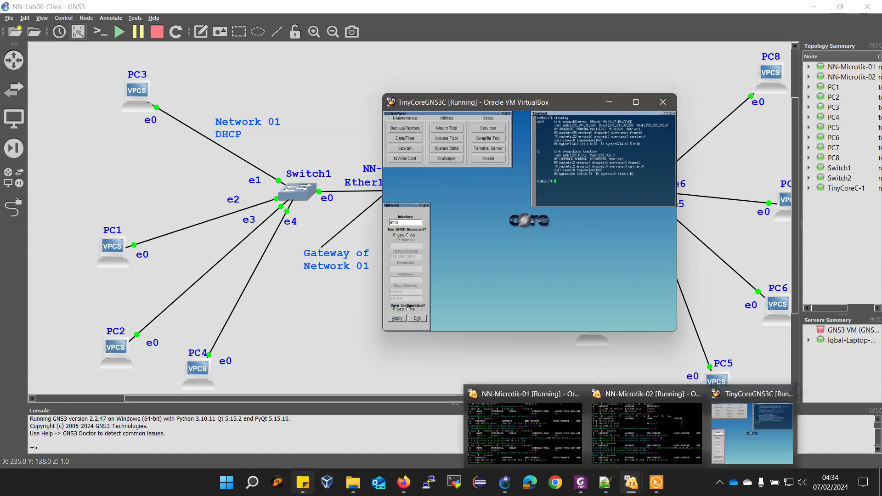
pyautogui.click(638, 459)
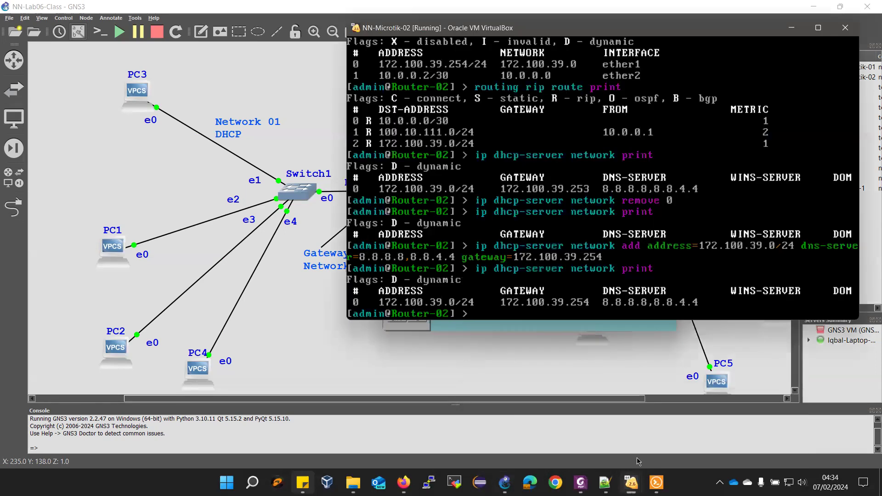
pyautogui.write('ip')
pyautogui.press('BackSpace')
pyautogui.press('BackSpace')
pyautogui.press('Up')
pyautogui.press('Up')
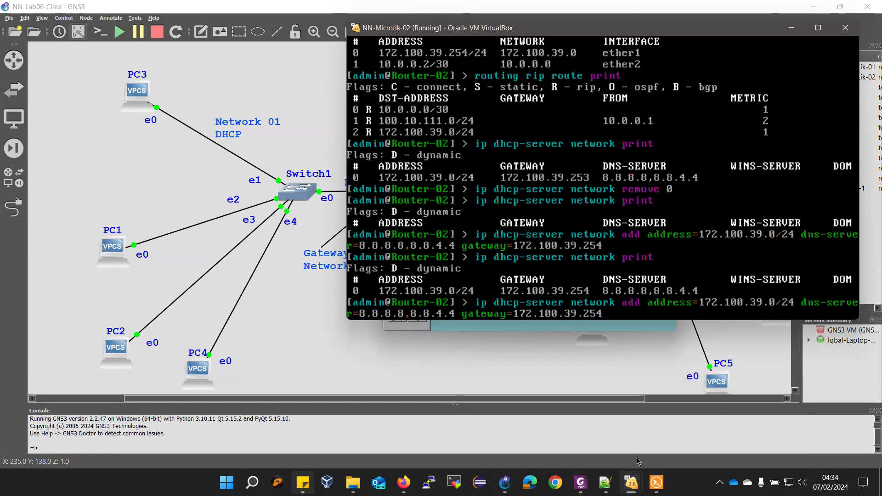
pyautogui.press('Up')
pyautogui.press('Up')
pyautogui.press('Up')
pyautogui.press('Up')
pyautogui.press('Up')
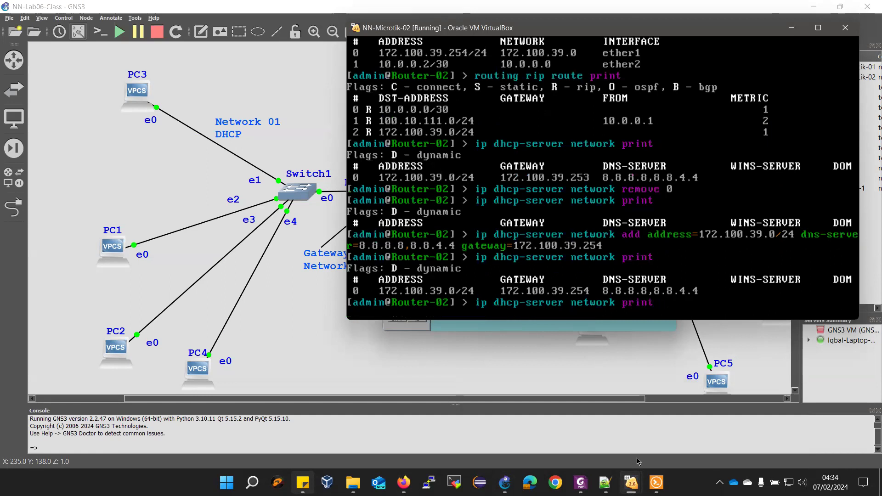
pyautogui.press('Up')
pyautogui.press('Up')
pyautogui.press('Return')
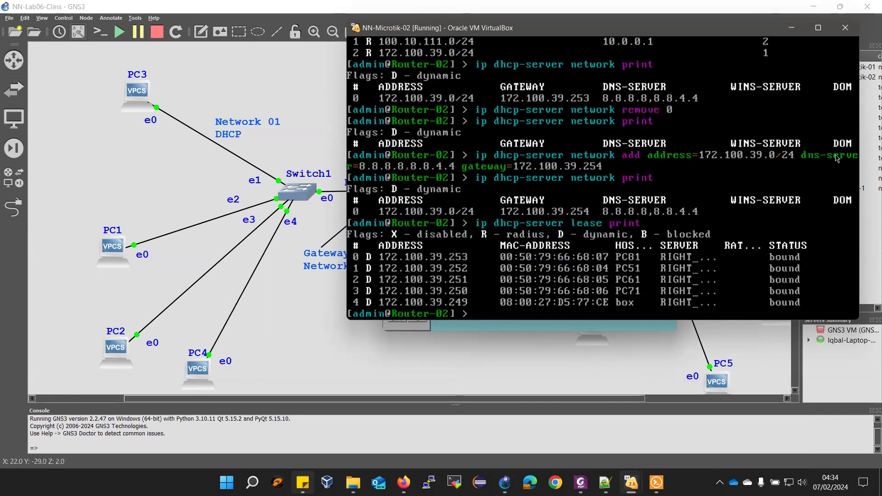
pyautogui.click(299, 353)
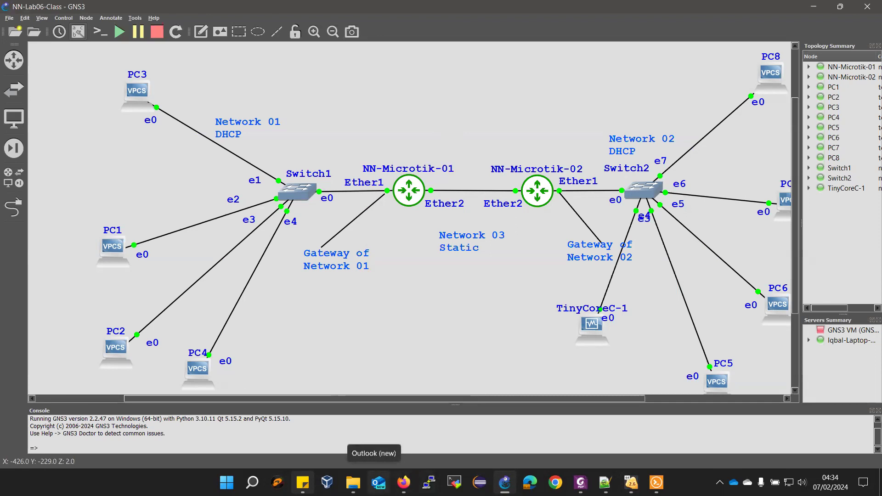
# Return to the GNS3 NN-Lab06-Class topology window
pyautogui.moveTo(720, 4)
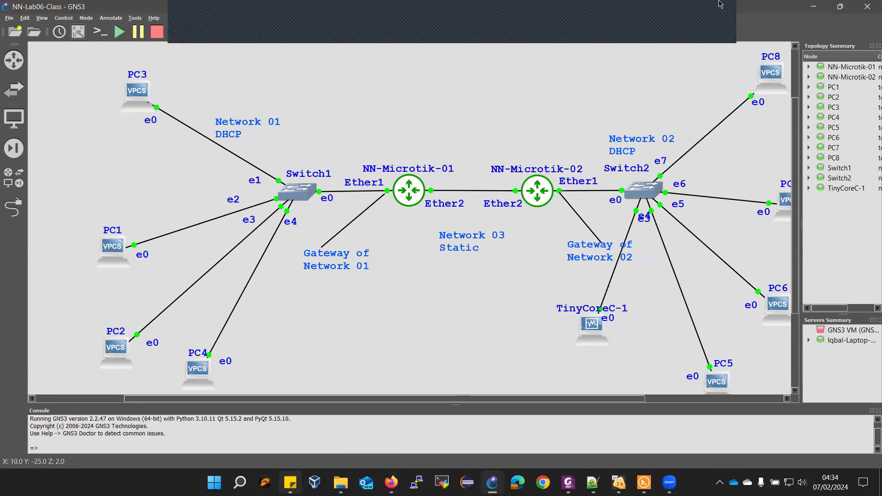